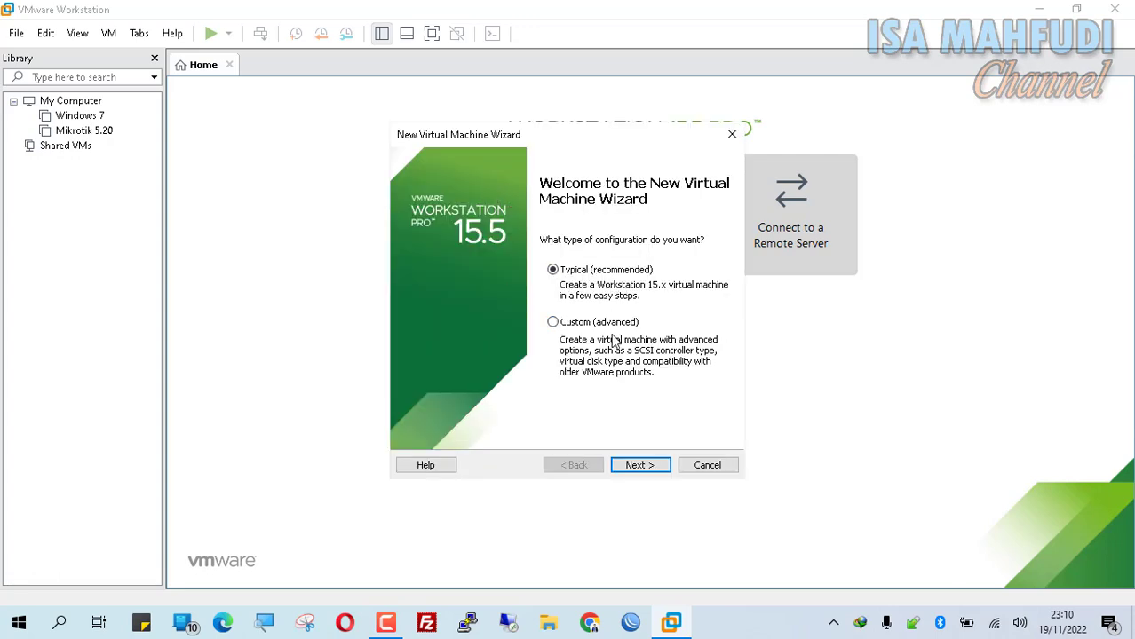
# - Start a Typical VM with the OS installed later, guest Linux, Other Linux 2.6.x kernel 64-bit
pyautogui.click(641, 469)
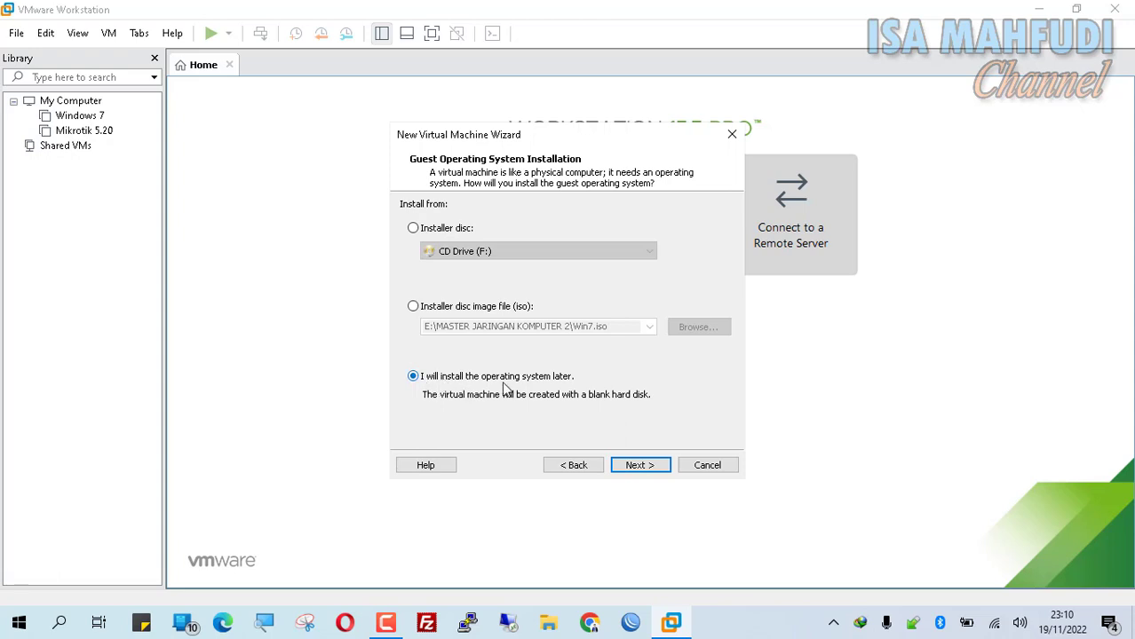
pyautogui.click(655, 468)
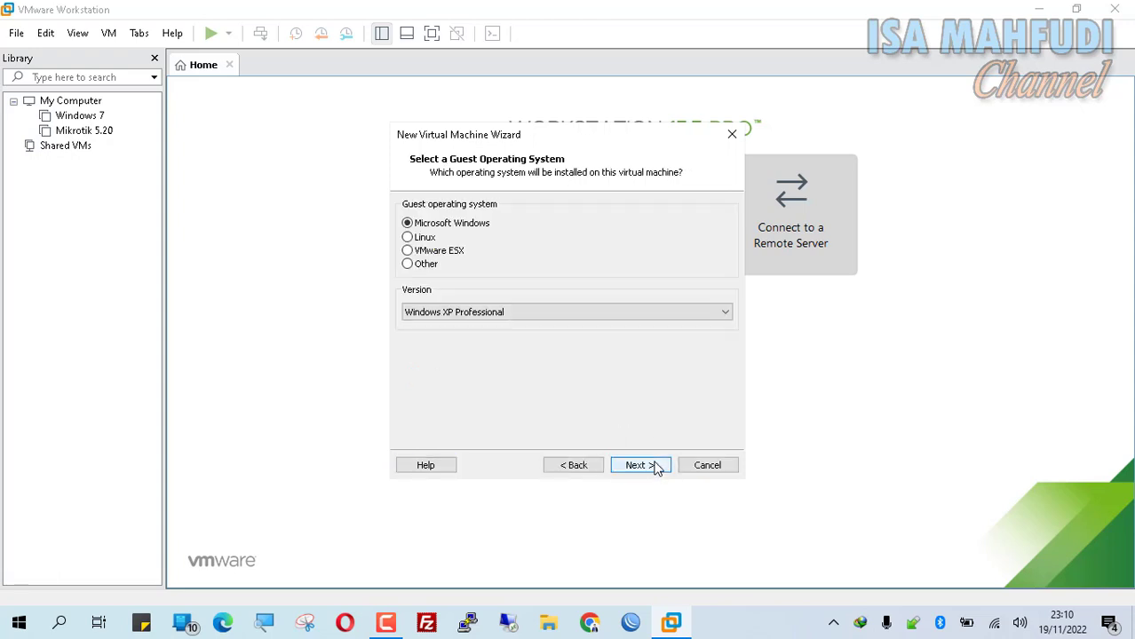
pyautogui.click(414, 240)
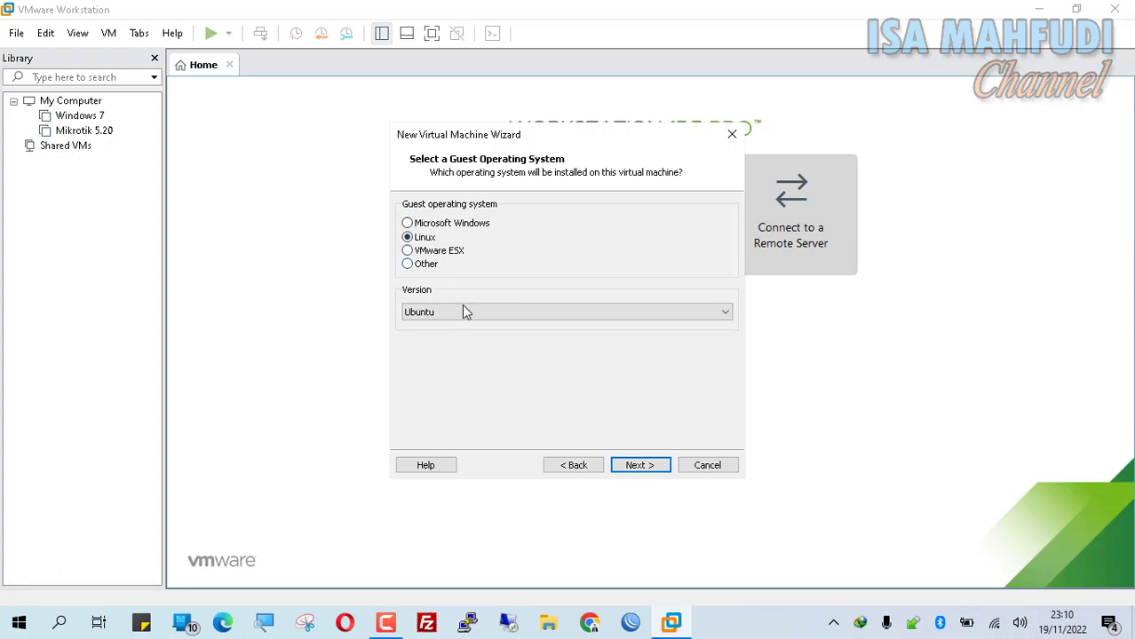
pyautogui.click(462, 310)
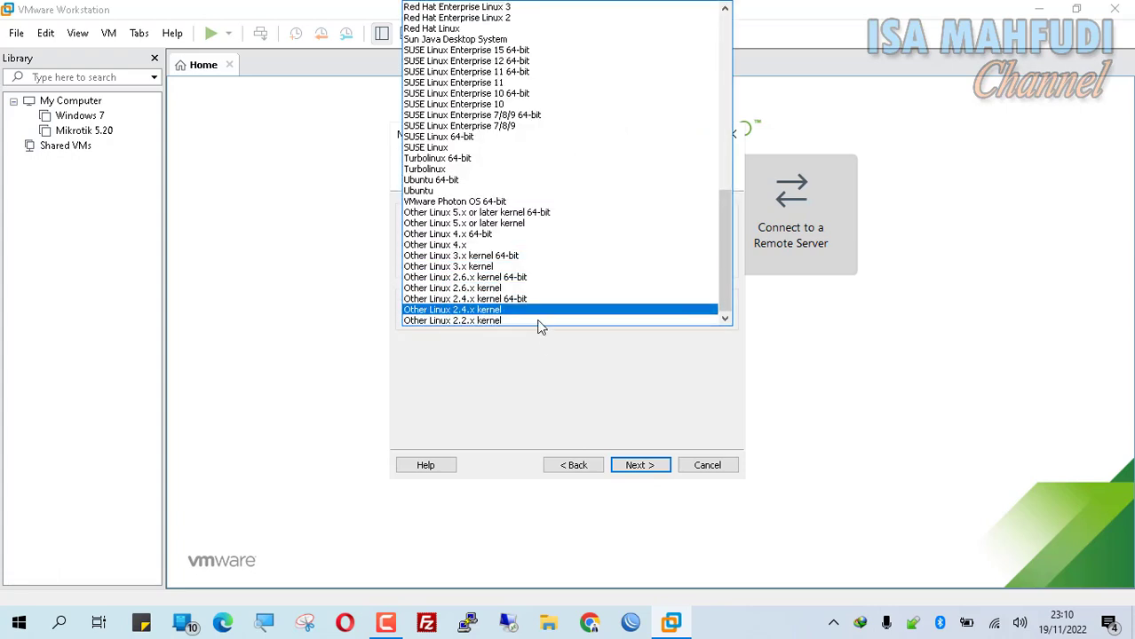
pyautogui.click(525, 278)
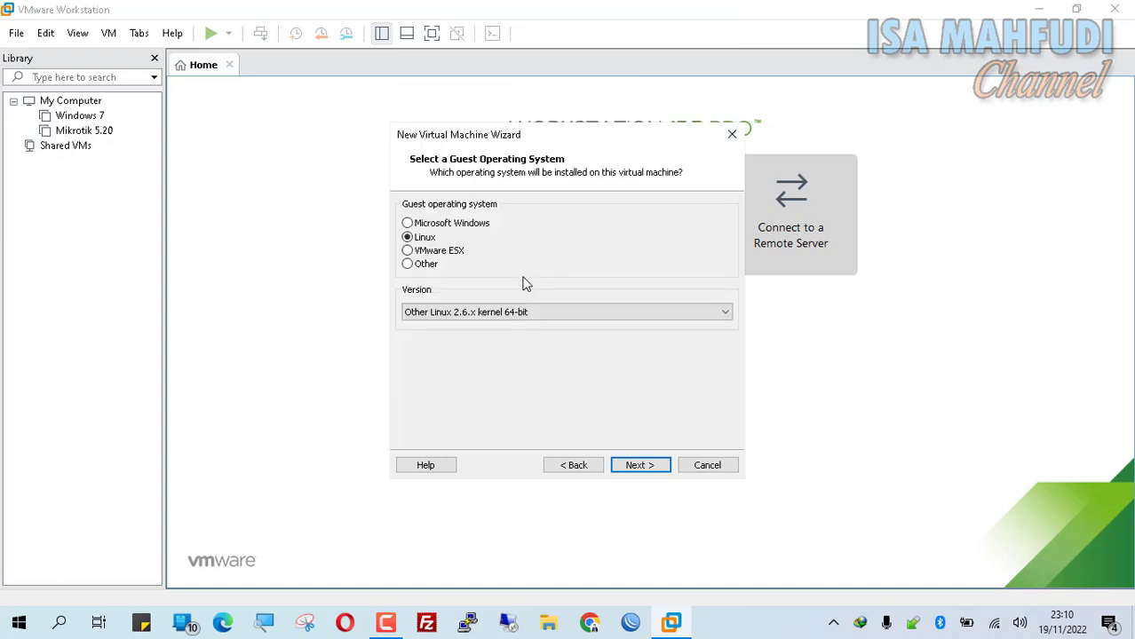
# - Name the new virtual machine FreePBx
pyautogui.click(663, 466)
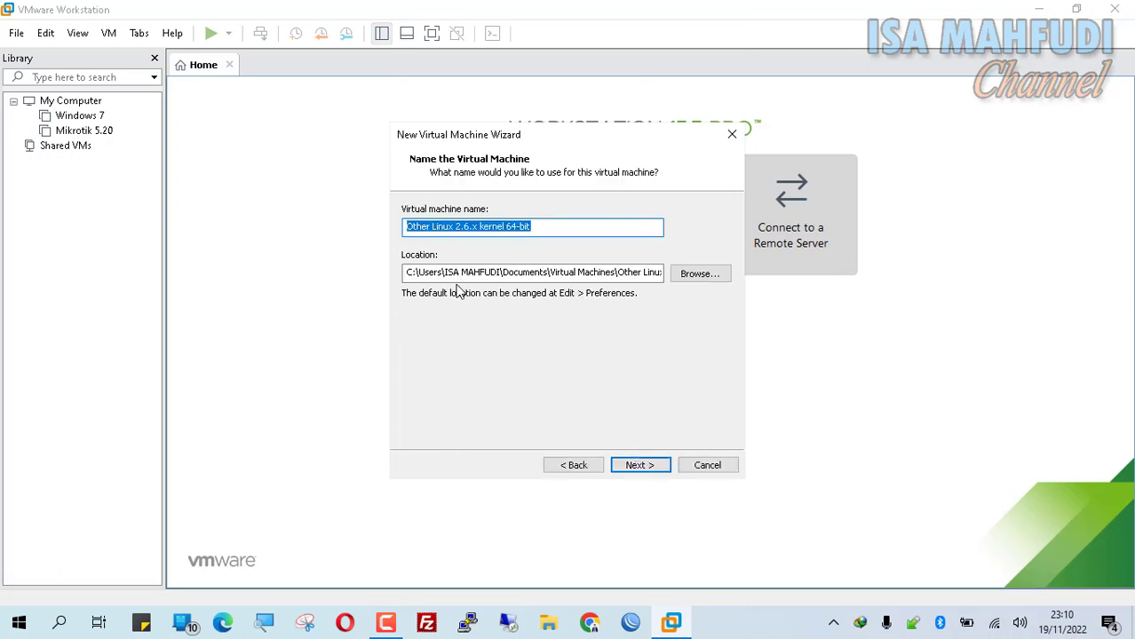
pyautogui.write('F')
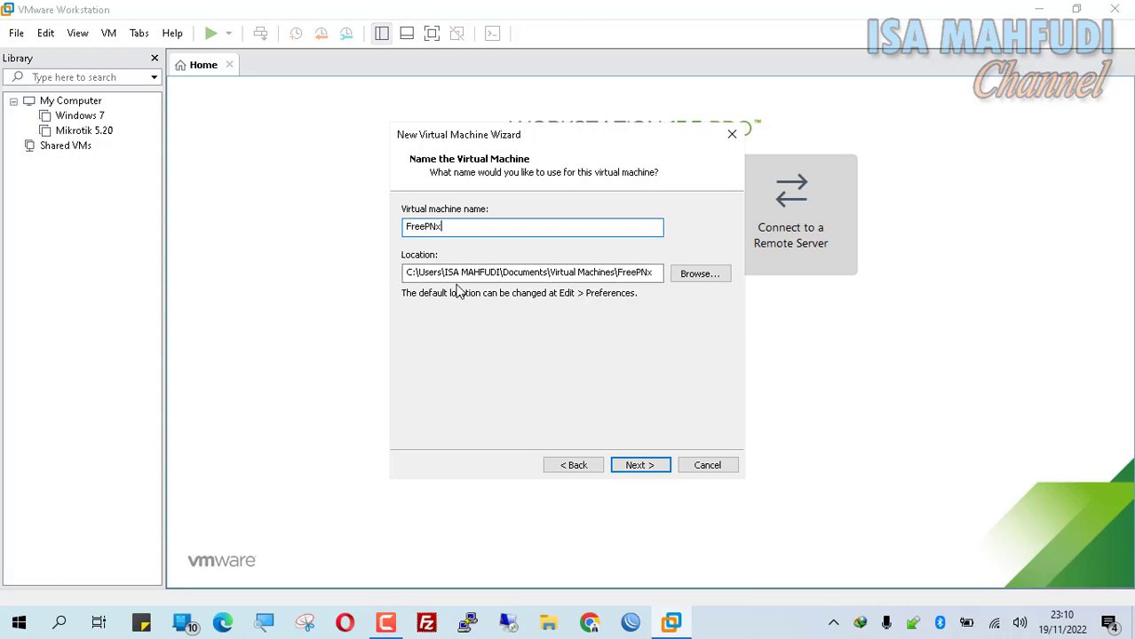
pyautogui.write('reePNx')
pyautogui.press('BackSpace')
pyautogui.press('BackSpace')
# - Give the machine a 4 GB virtual disk stored as a single file
pyautogui.click(648, 463)
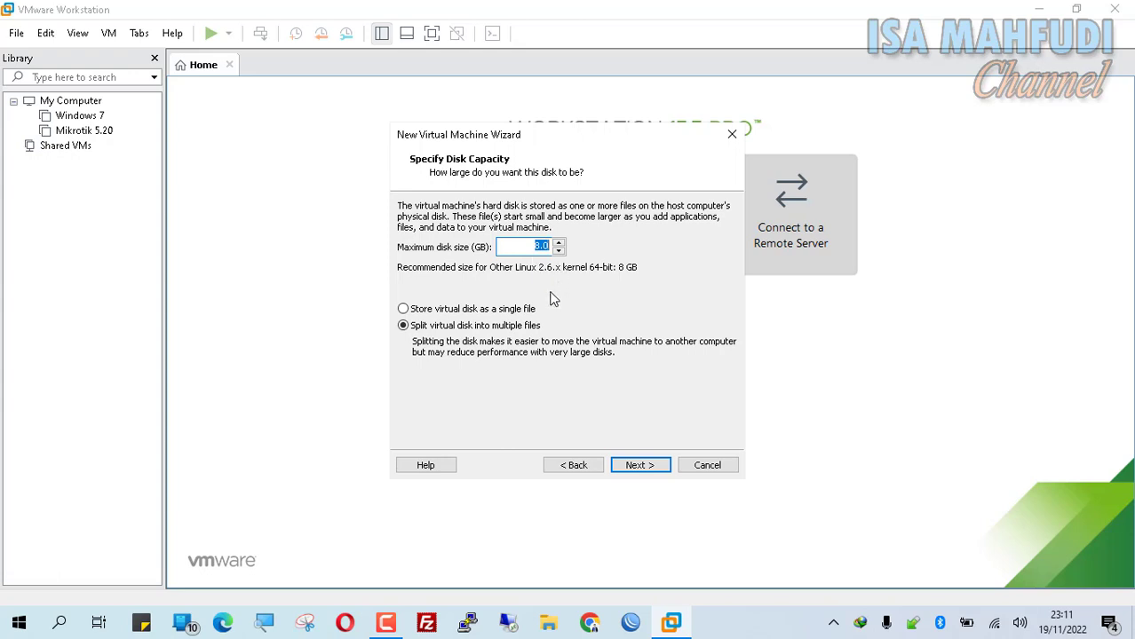
pyautogui.write('4')
pyautogui.click(606, 313)
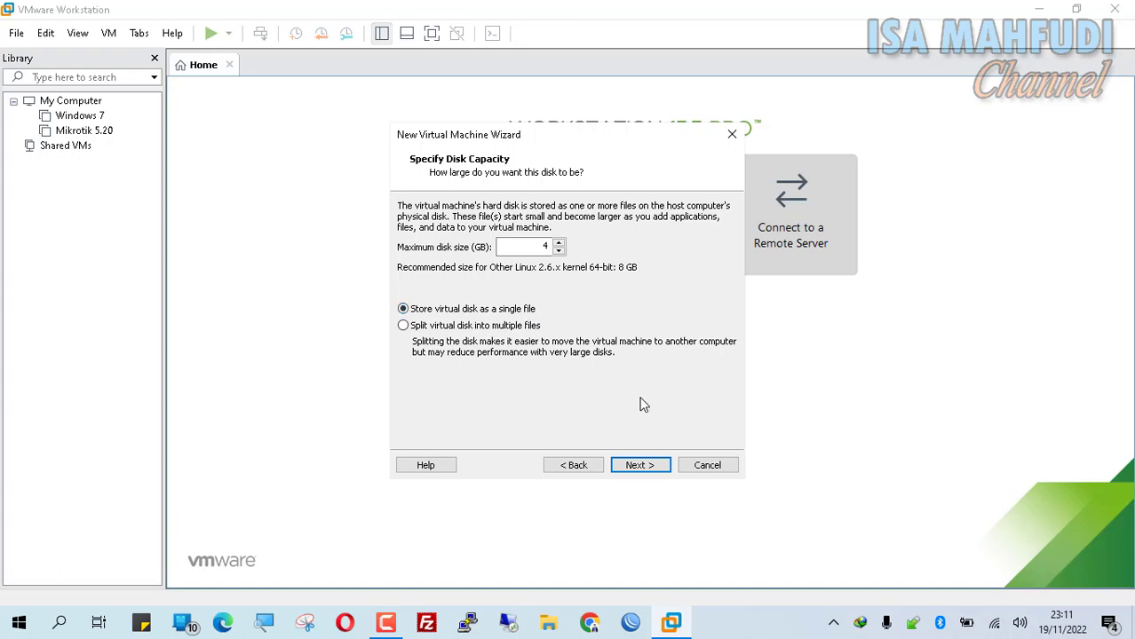
pyautogui.click(654, 463)
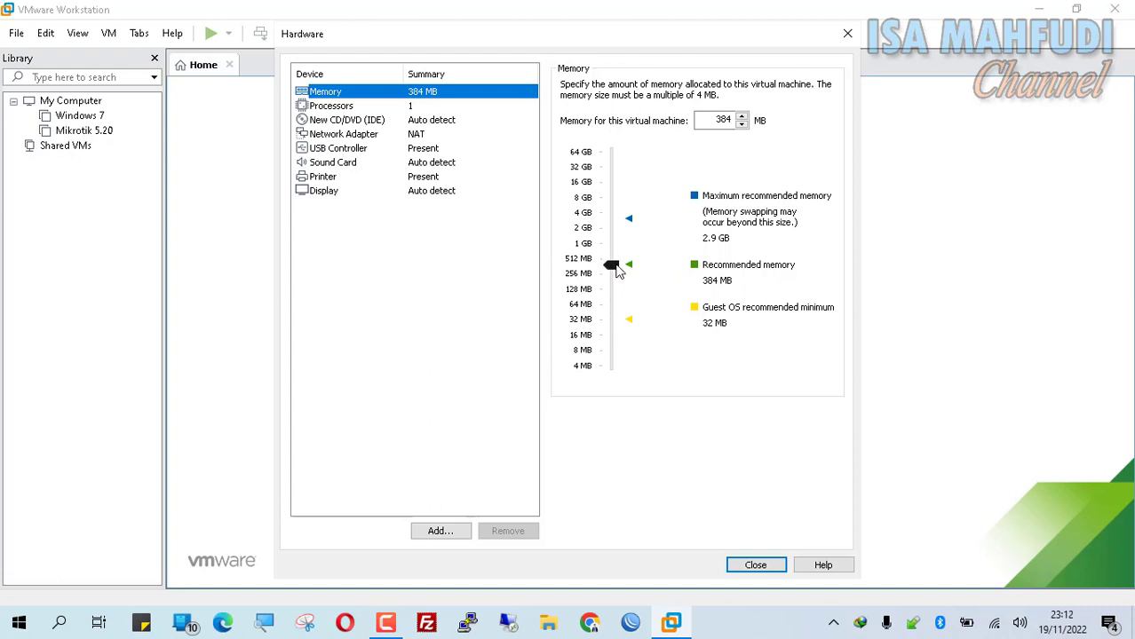
# - Raise memory to 448 MB and remove the sound card and printer
pyautogui.moveTo(619, 271); pyautogui.dragTo(619, 268)
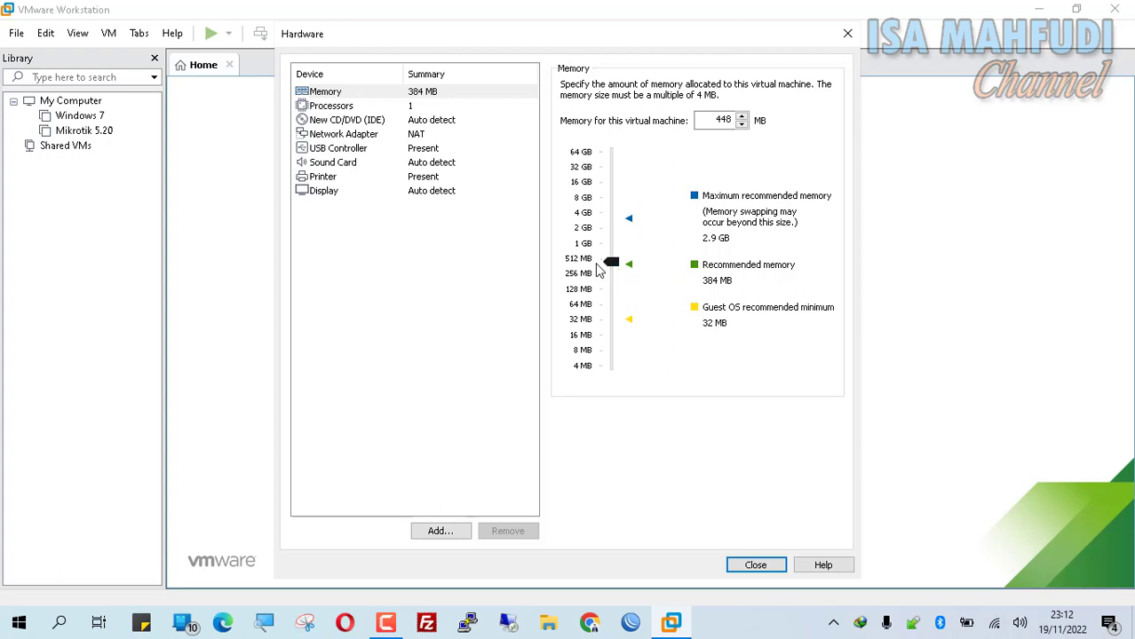
pyautogui.click(325, 105)
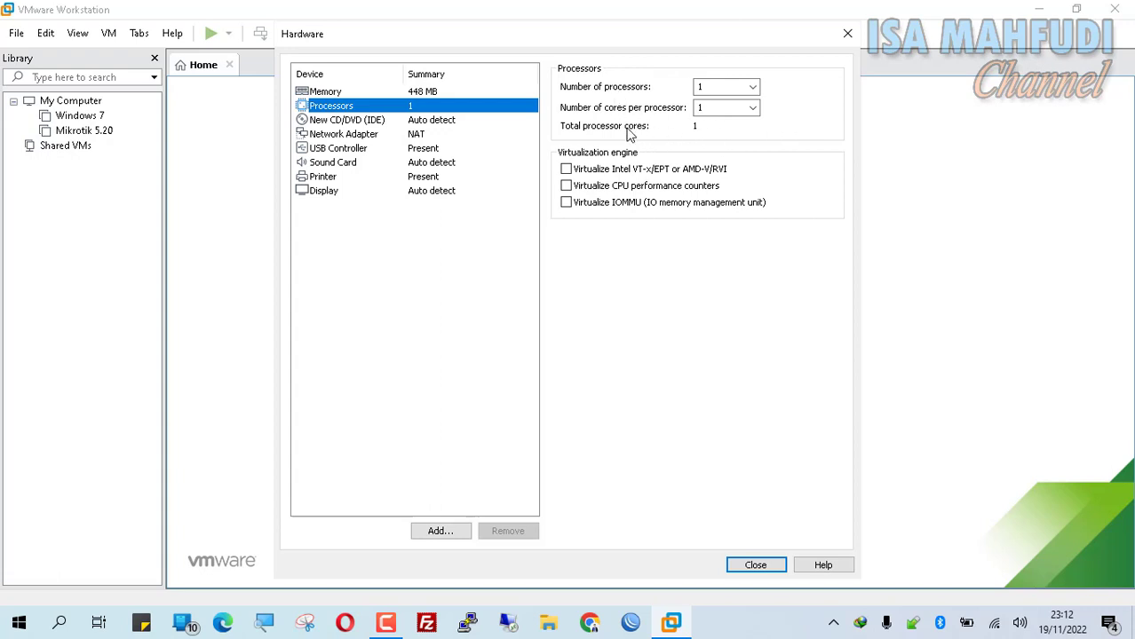
pyautogui.click(372, 164)
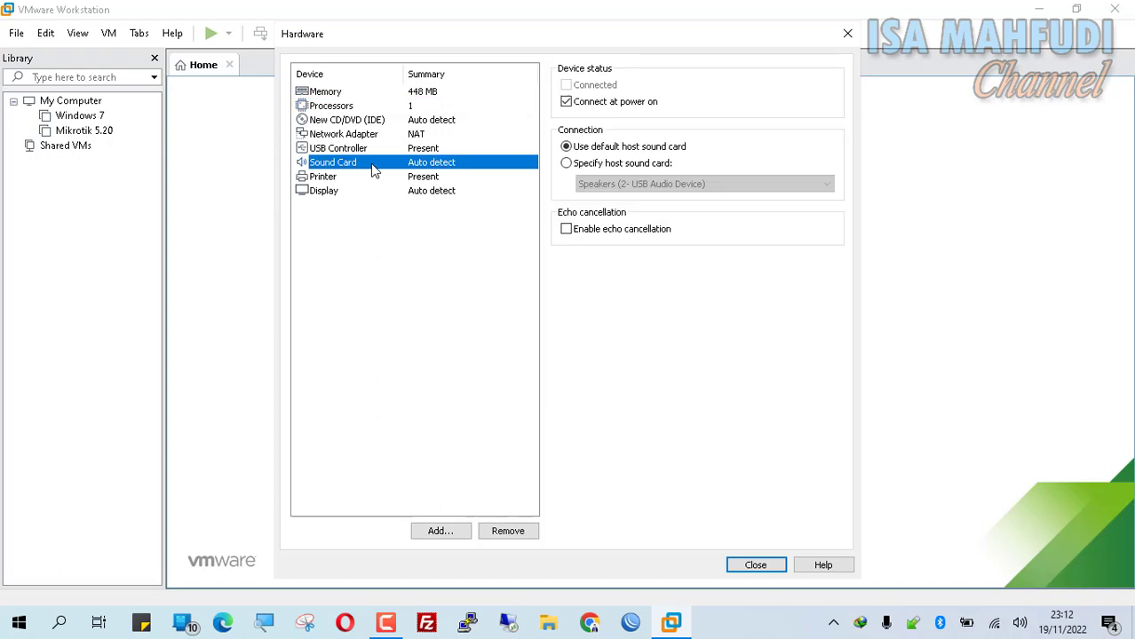
pyautogui.click(509, 531)
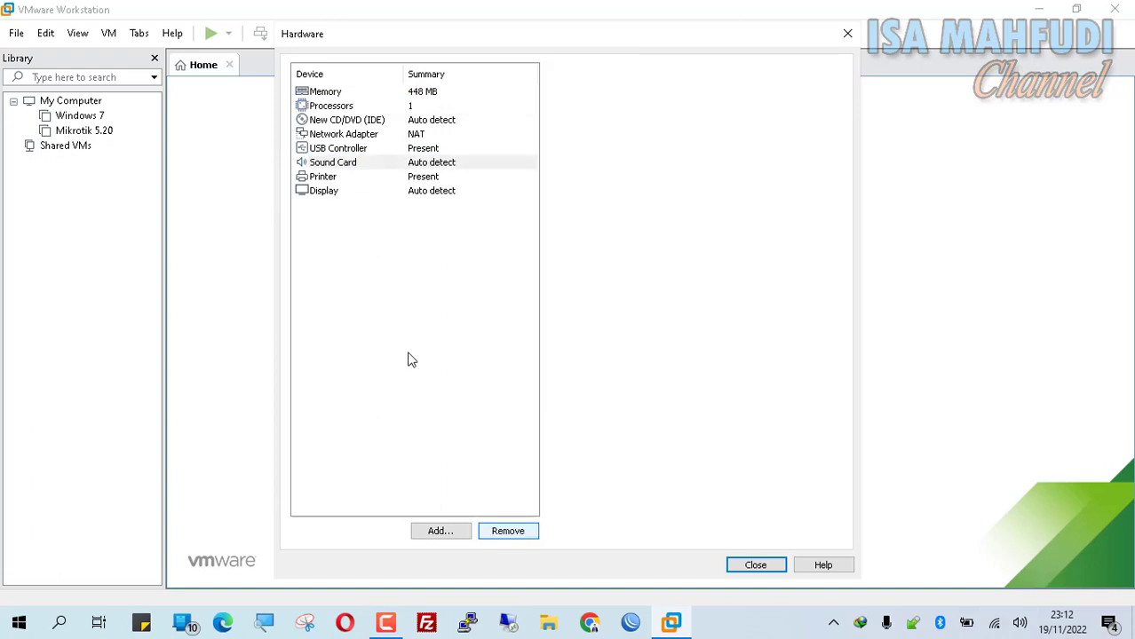
pyautogui.click(521, 530)
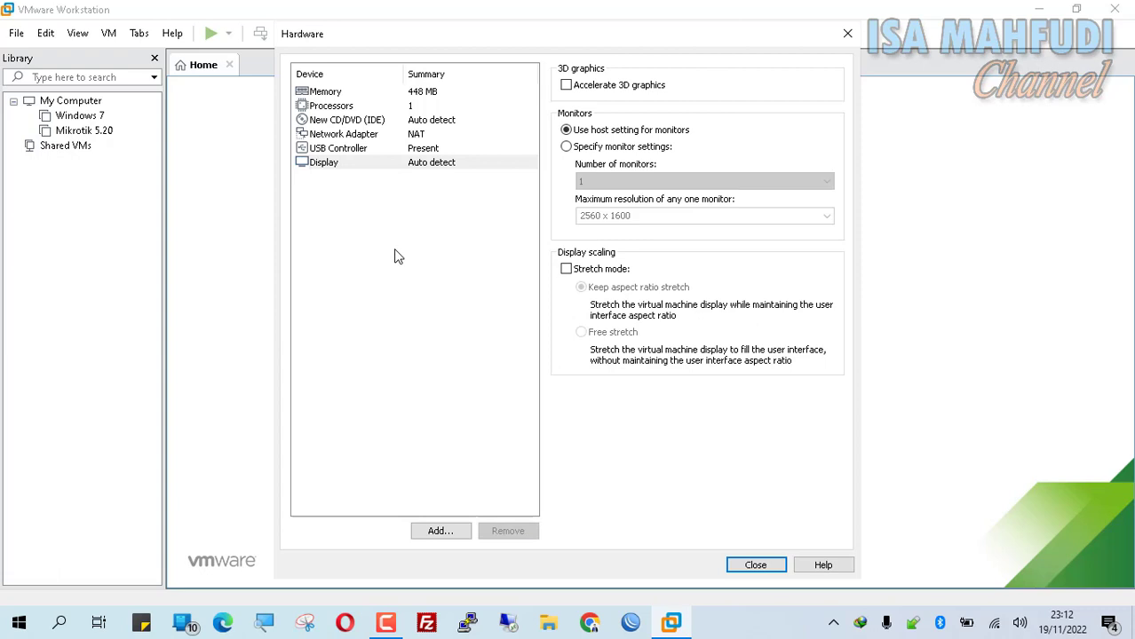
# - Connect the network adapter to Custom VMnet8 (NAT) and close the hardware settings
pyautogui.click(351, 135)
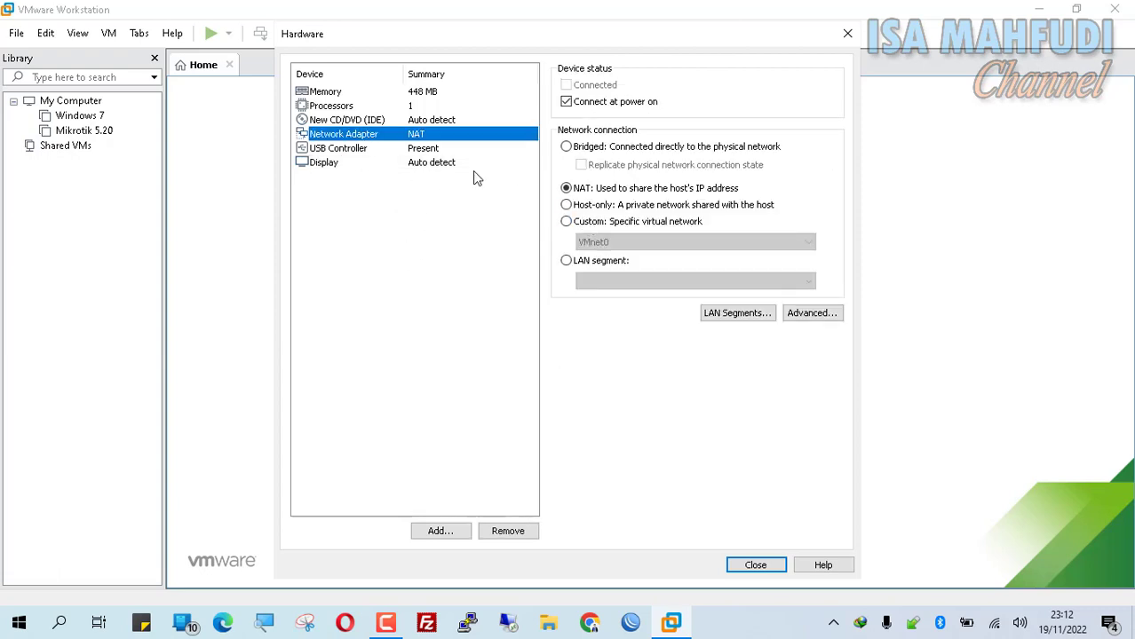
pyautogui.click(586, 222)
pyautogui.click(597, 241)
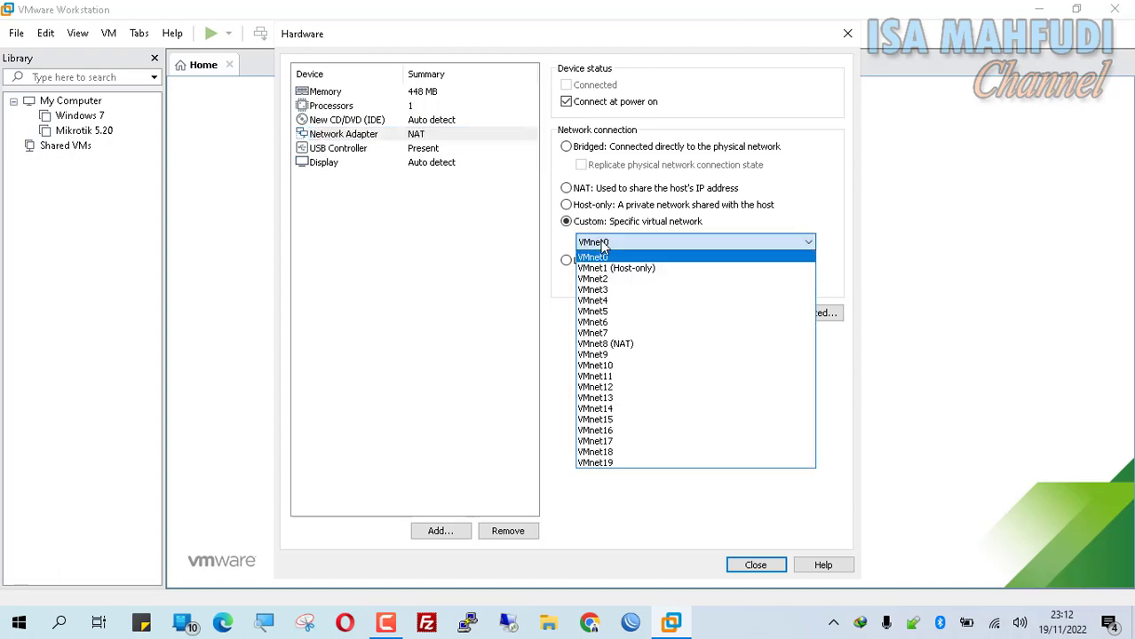
pyautogui.click(643, 346)
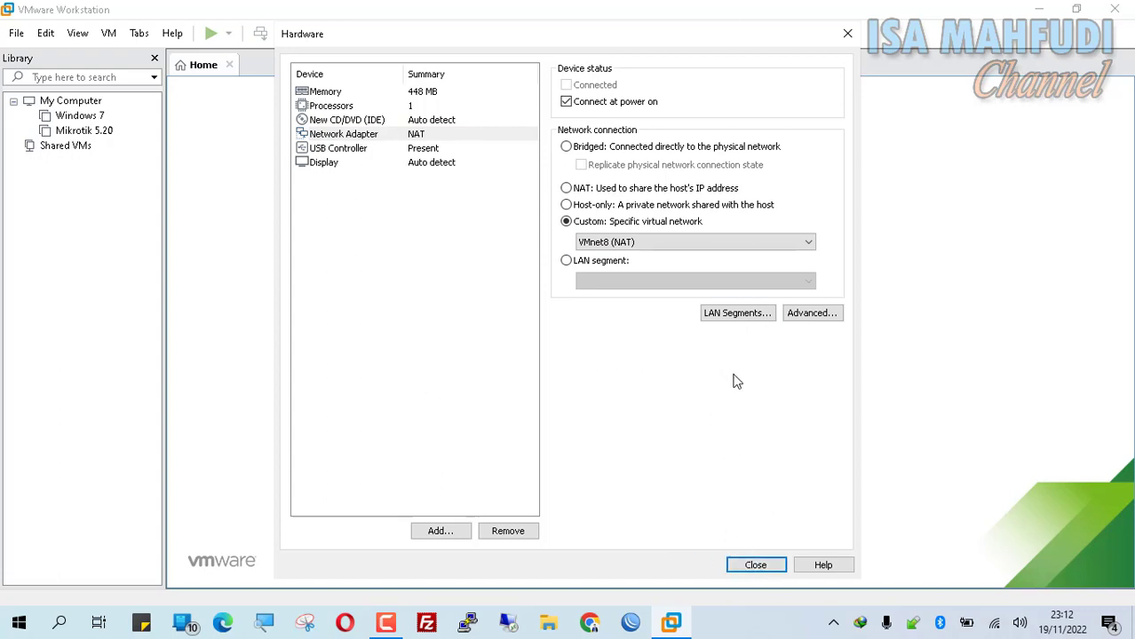
pyautogui.click(757, 564)
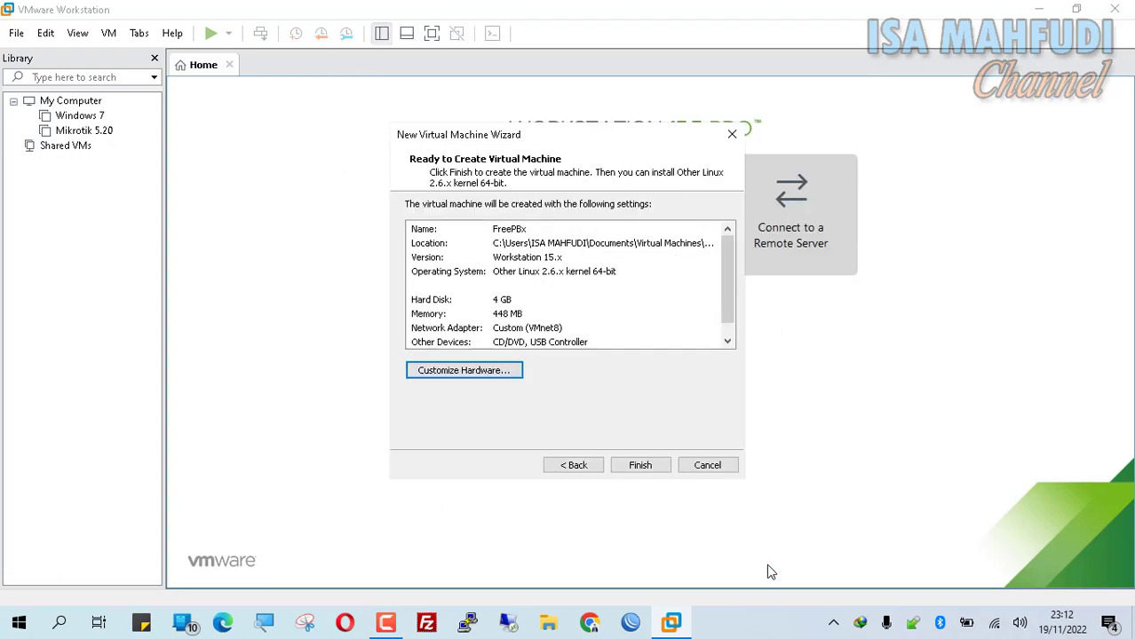
# - Finish the wizard to create the FreePBx machine, then power it on
pyautogui.click(646, 468)
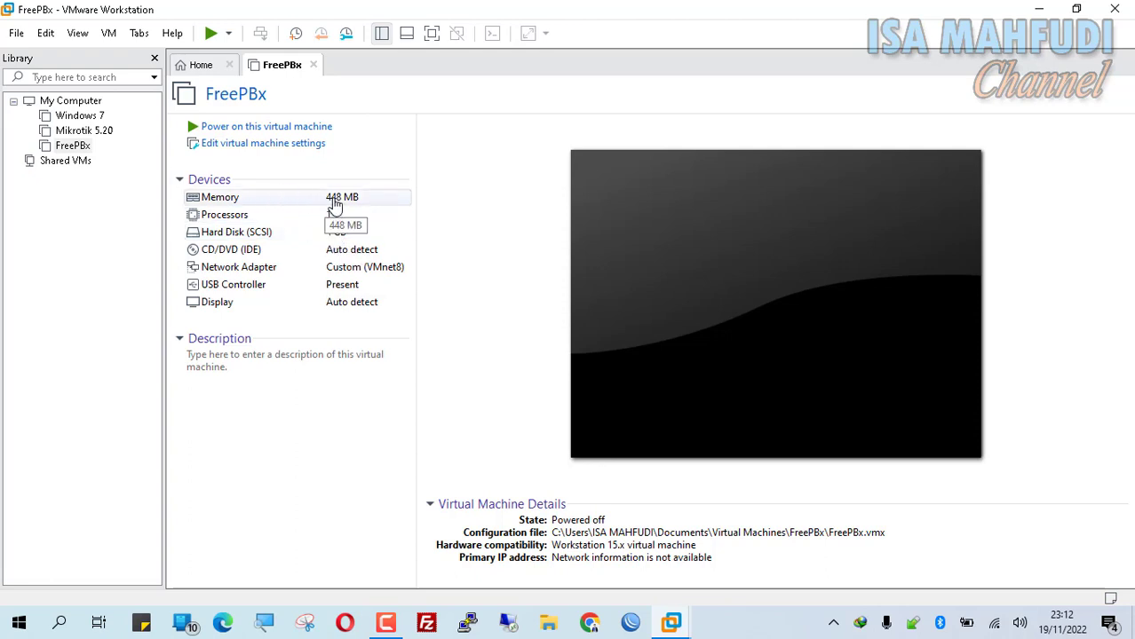
pyautogui.click(309, 131)
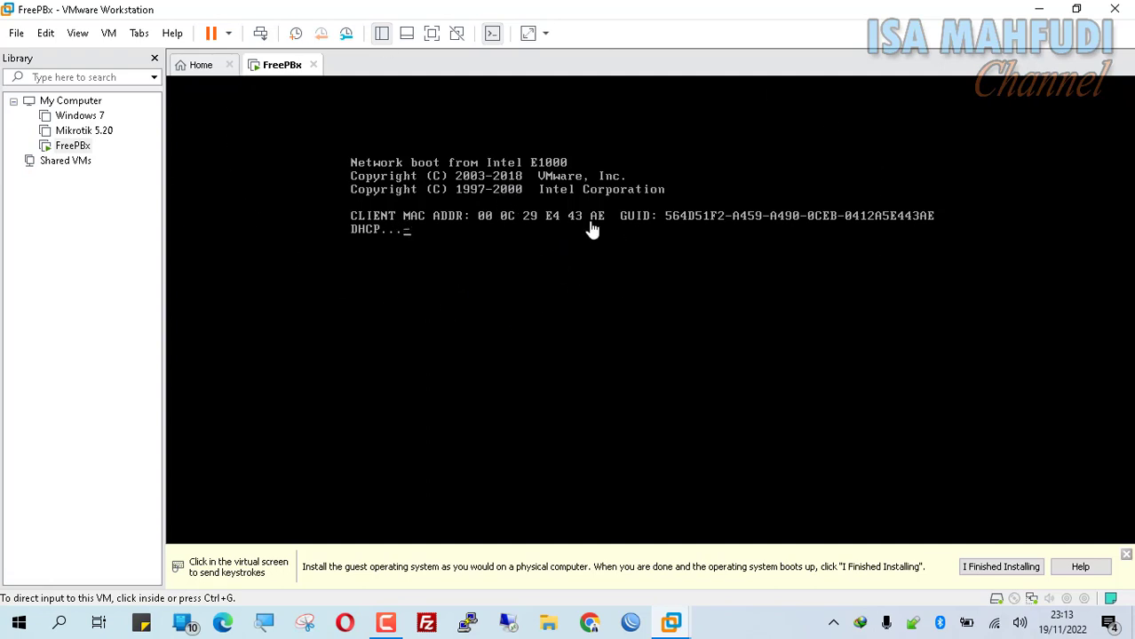
# - Release input from the VM and power off FreePBx by closing its tab
pyautogui.click(585, 291)
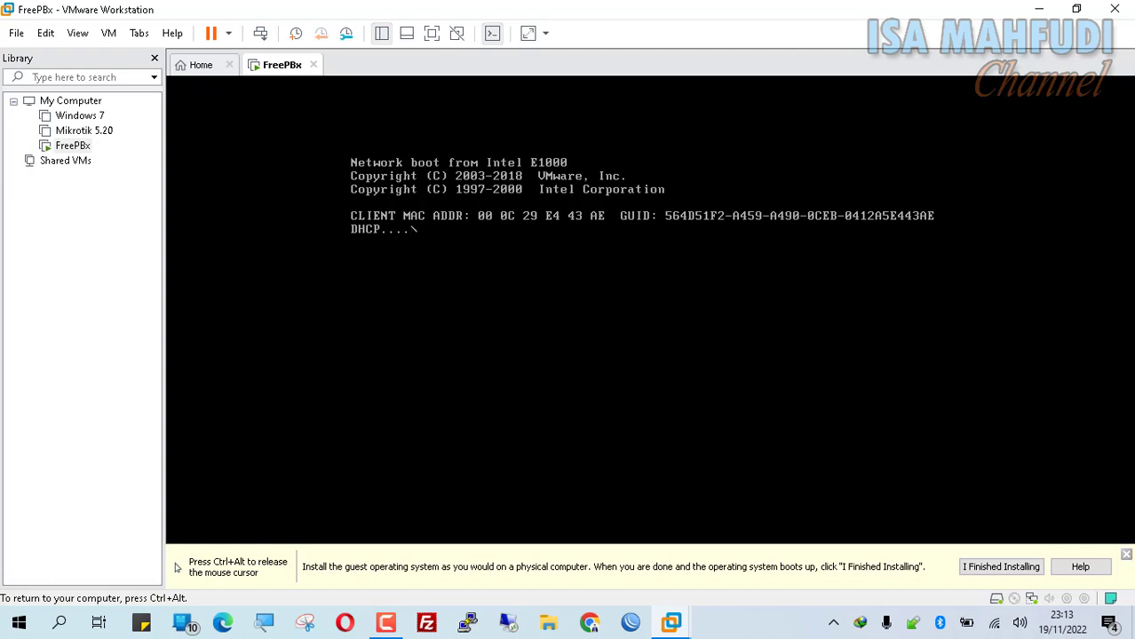
pyautogui.hotkey('ctrl', 'alt')
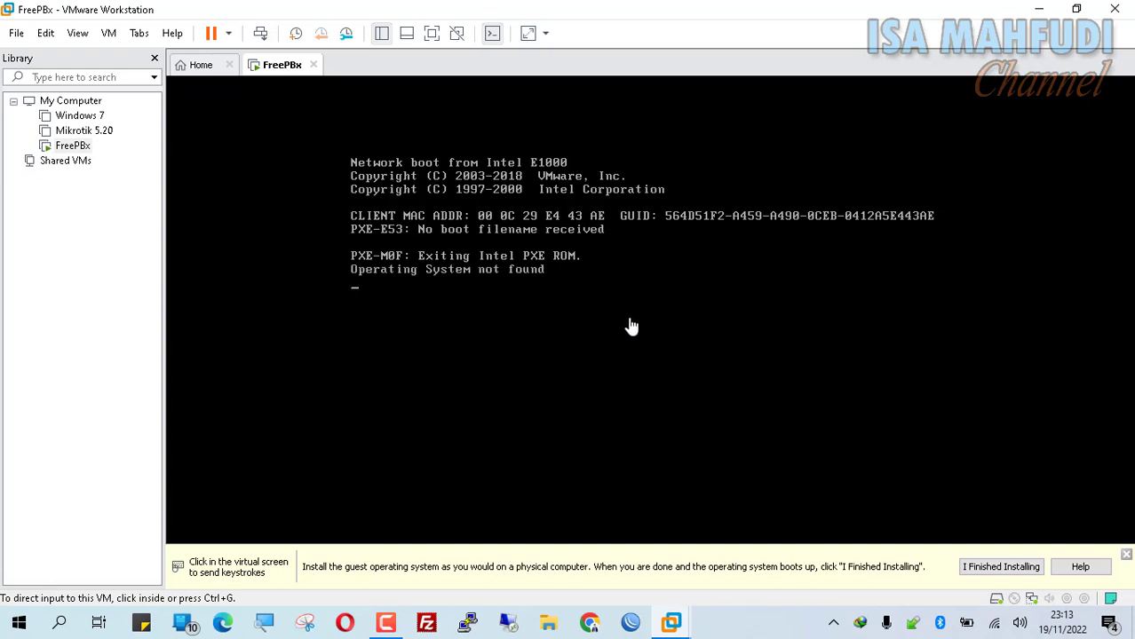
pyautogui.click(657, 268)
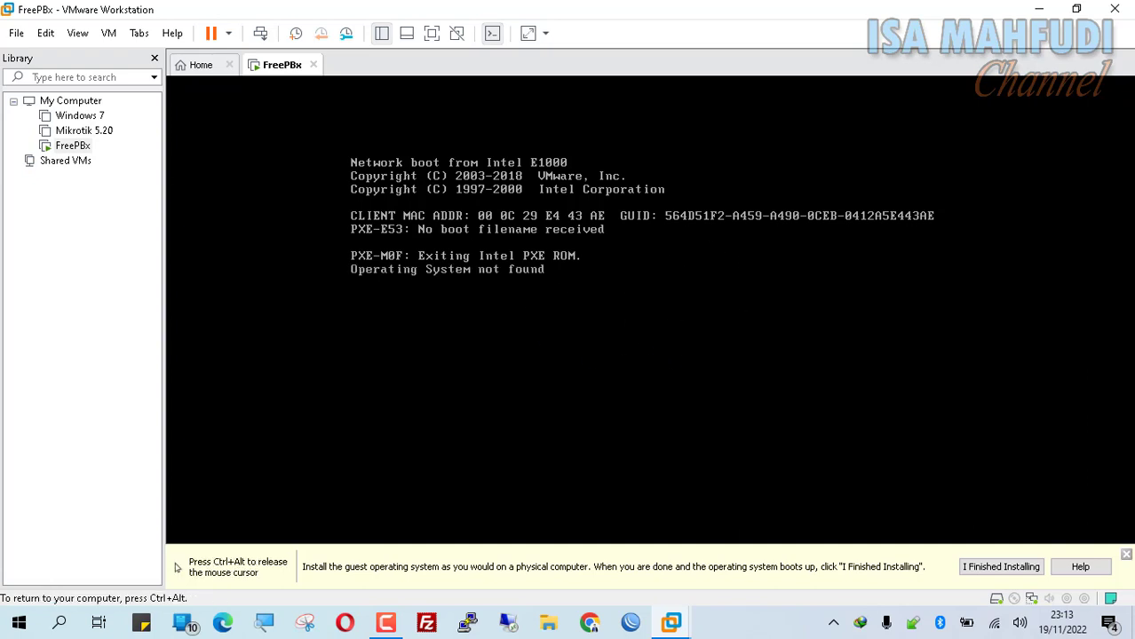
pyautogui.hotkey('ctrl', 'alt')
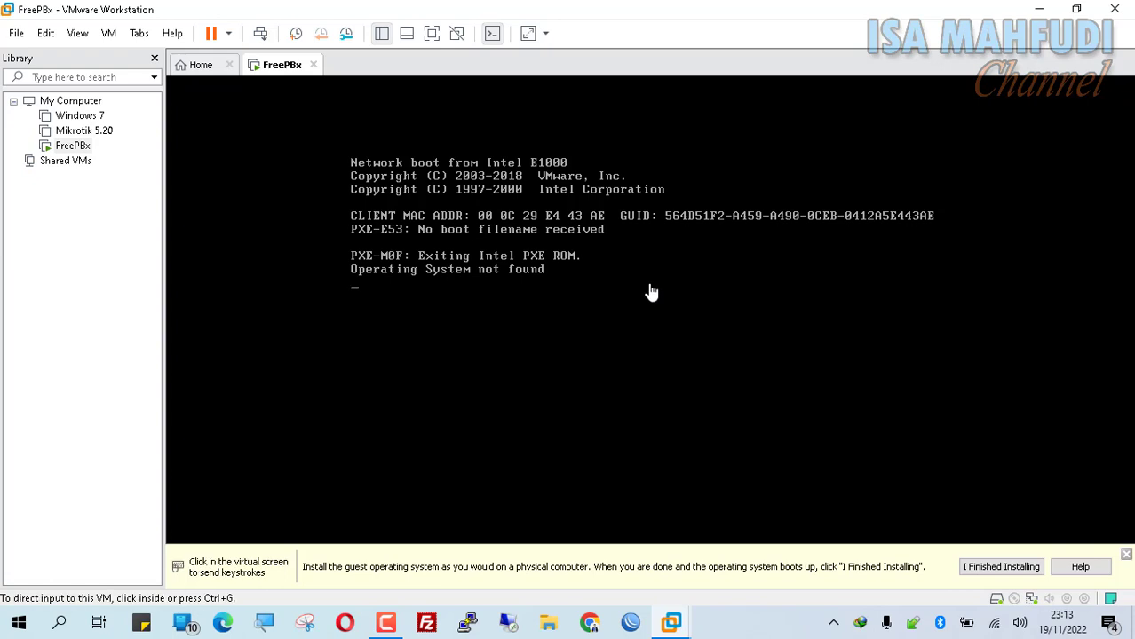
pyautogui.click(312, 64)
pyautogui.click(546, 340)
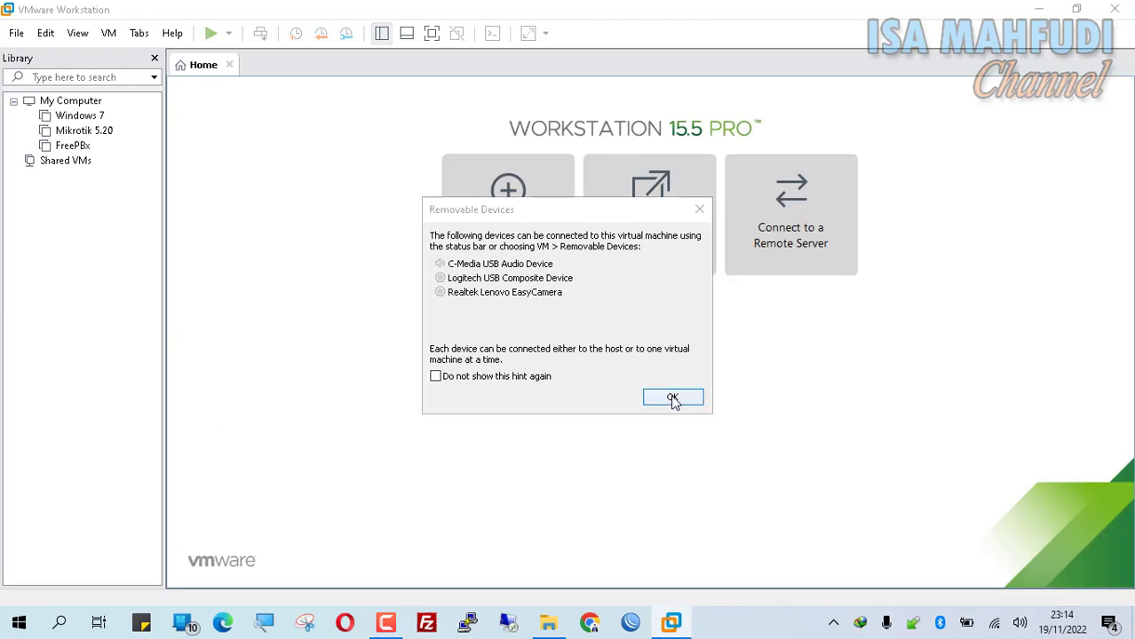
# - Select the FreePBx machine and open its CD/DVD (IDE) drive settings
pyautogui.click(672, 397)
pyautogui.click(63, 151)
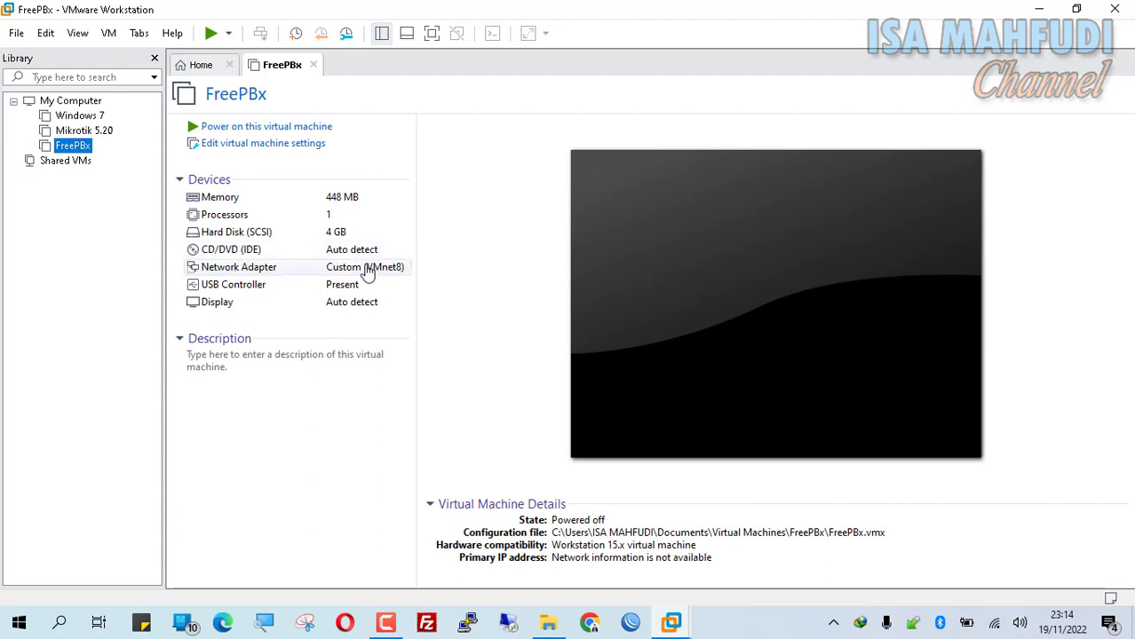
pyautogui.click(257, 253)
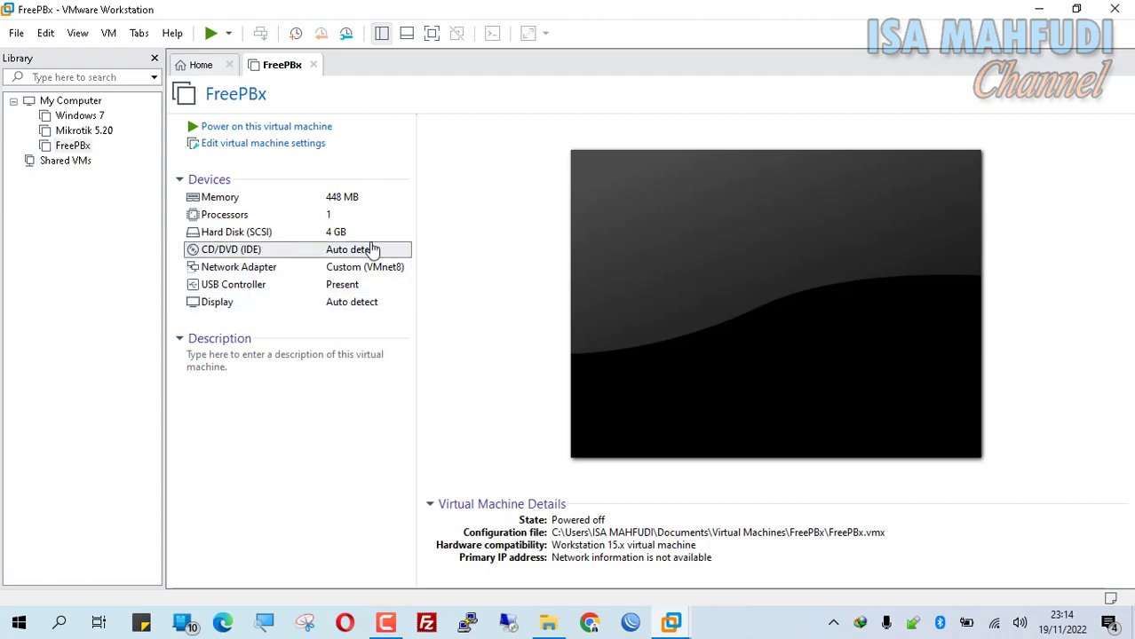
pyautogui.doubleClick(366, 249)
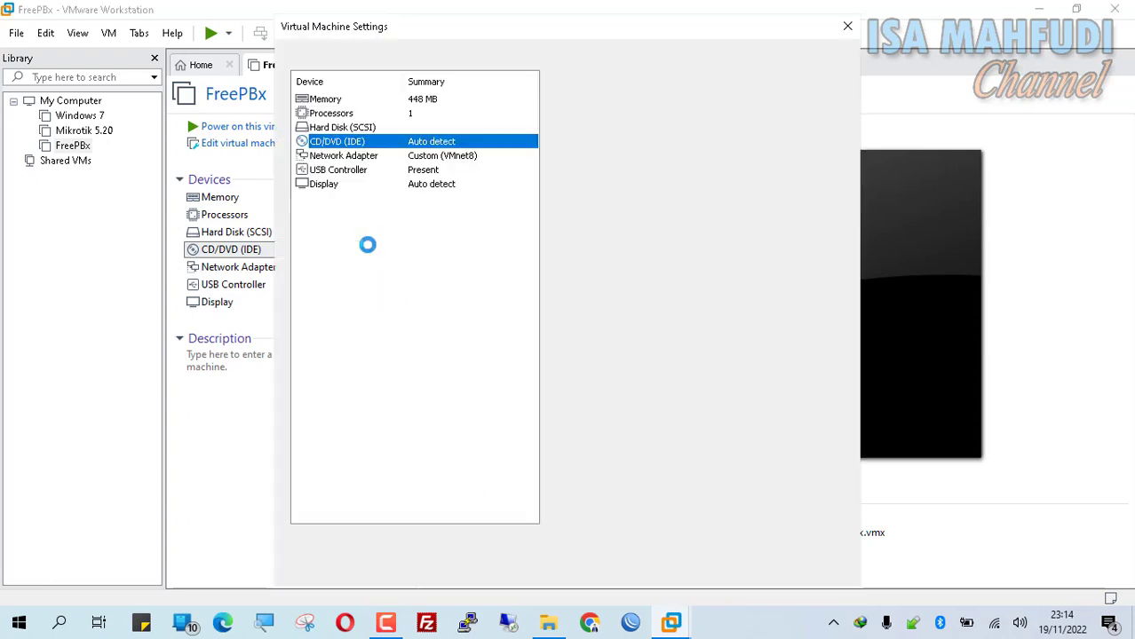
pyautogui.click(847, 26)
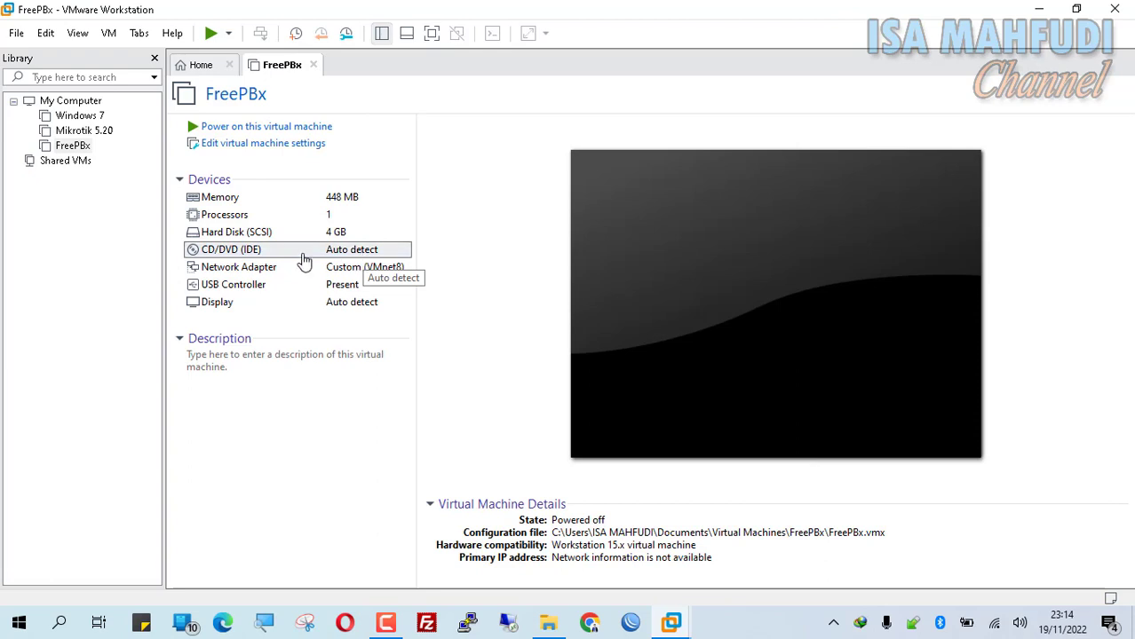
pyautogui.doubleClick(385, 249)
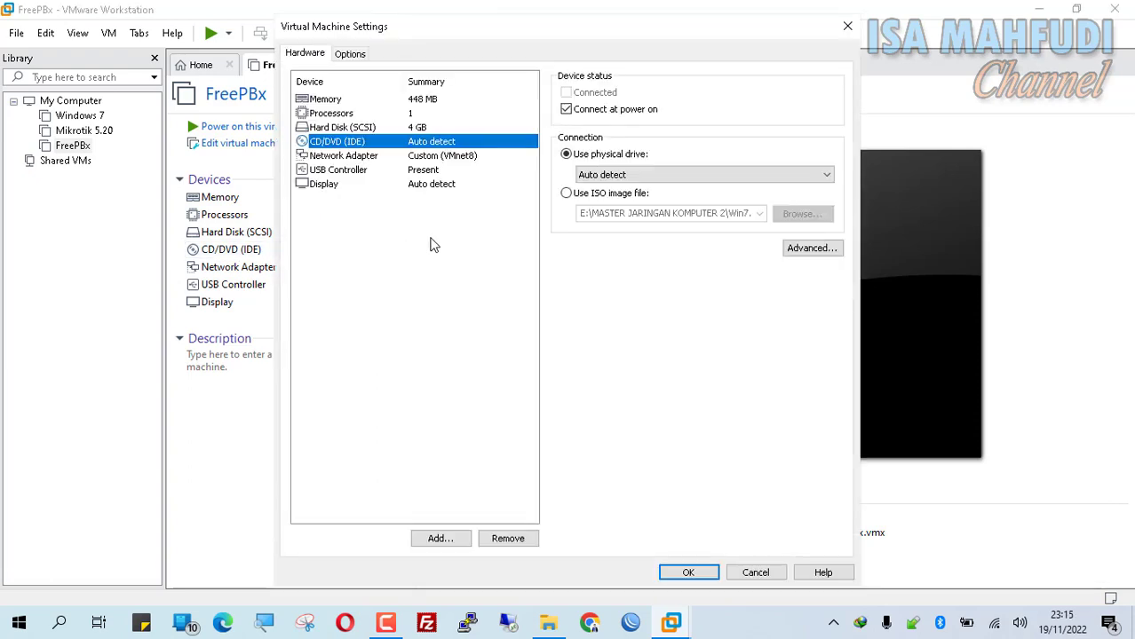
# - Point the CD/DVD drive at the FreePBX-64bit-6.12.65 ISO image and power on the VM
pyautogui.click(601, 201)
pyautogui.click(602, 202)
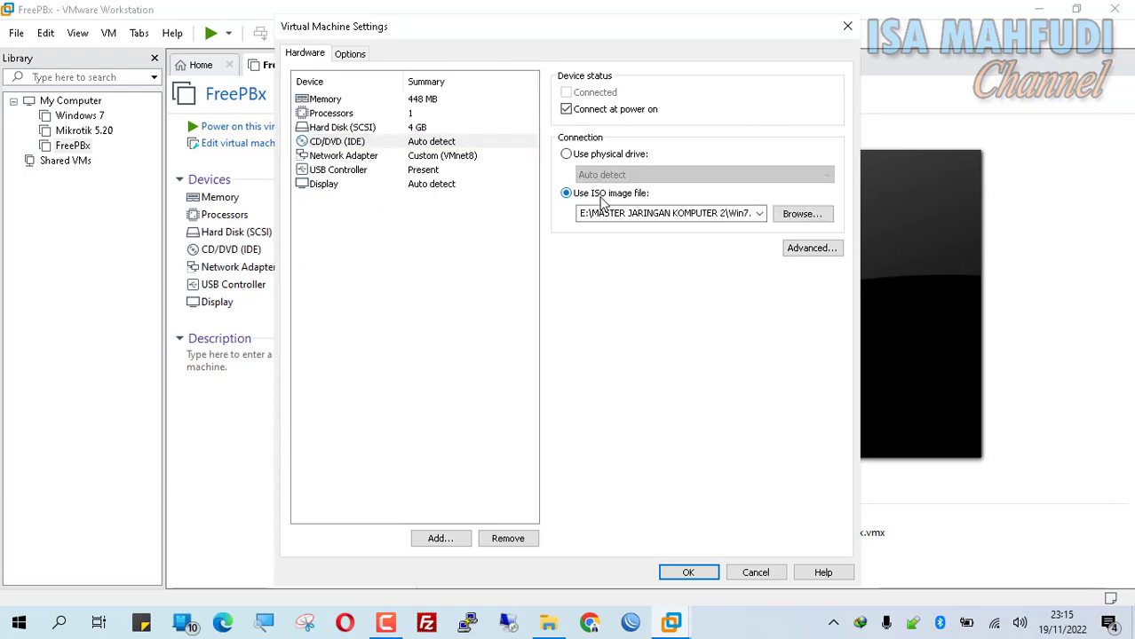
pyautogui.click(803, 215)
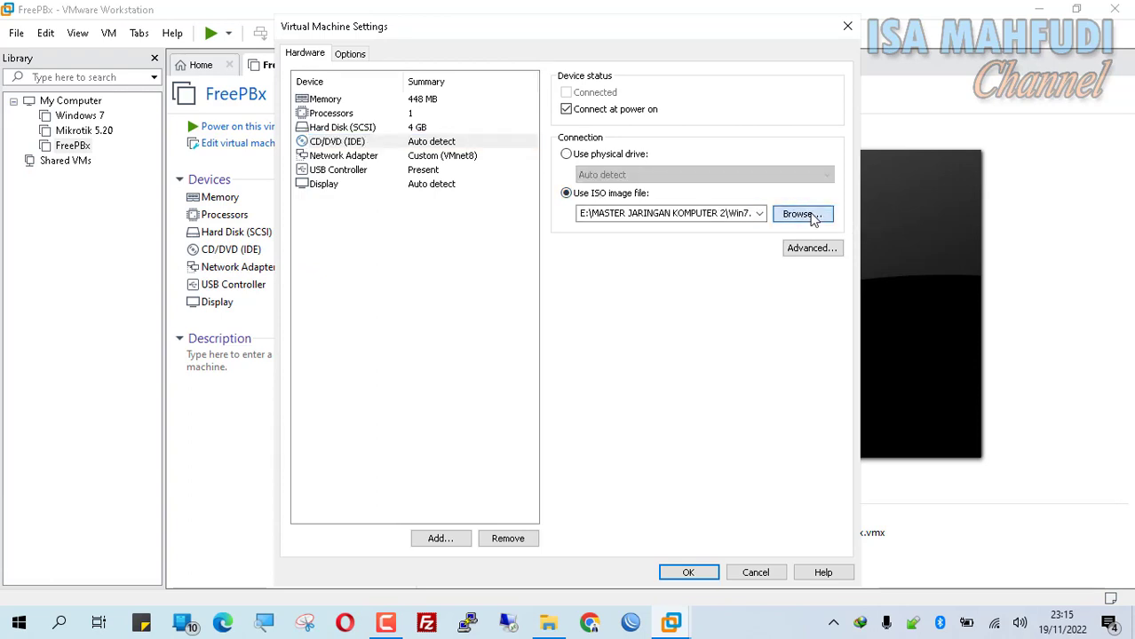
pyautogui.scroll(-4, 490, 204)
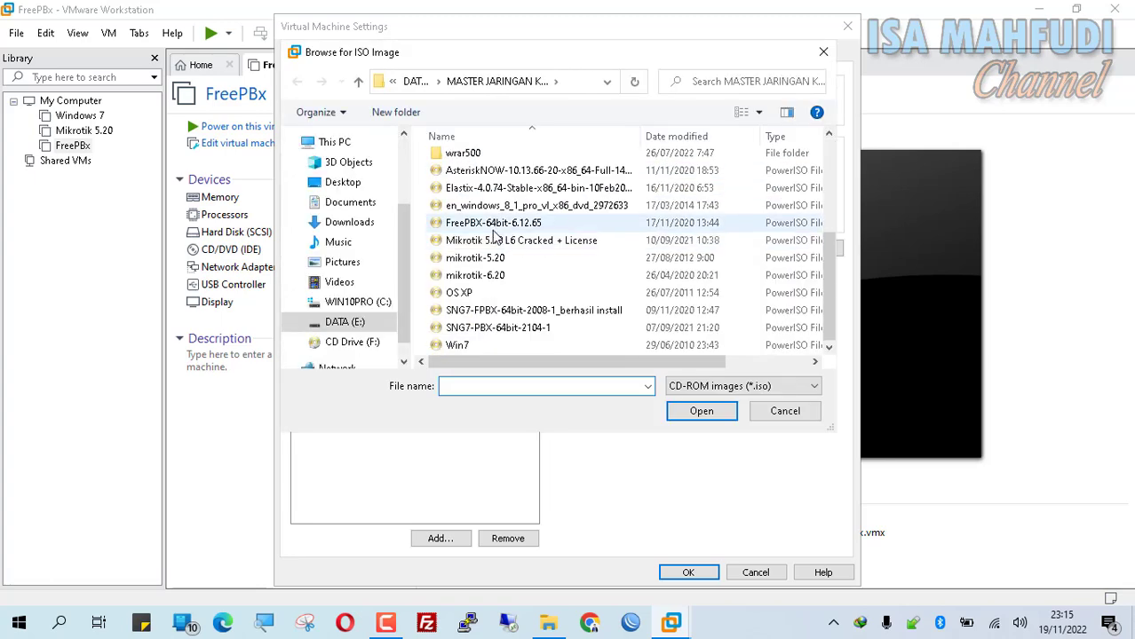
pyautogui.click(520, 223)
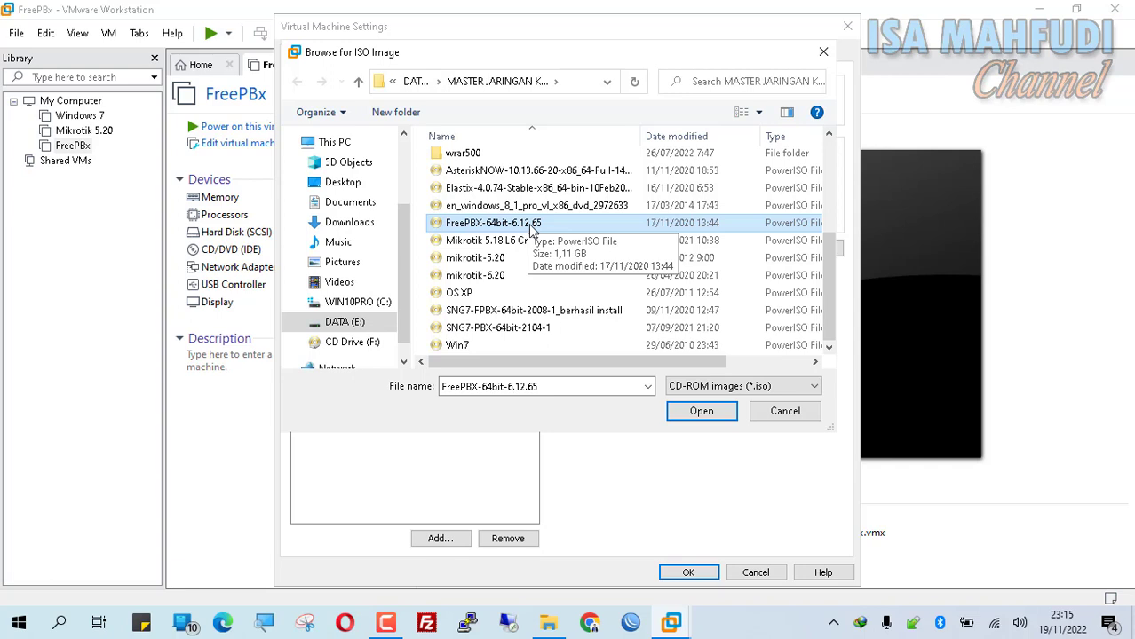
pyautogui.click(706, 415)
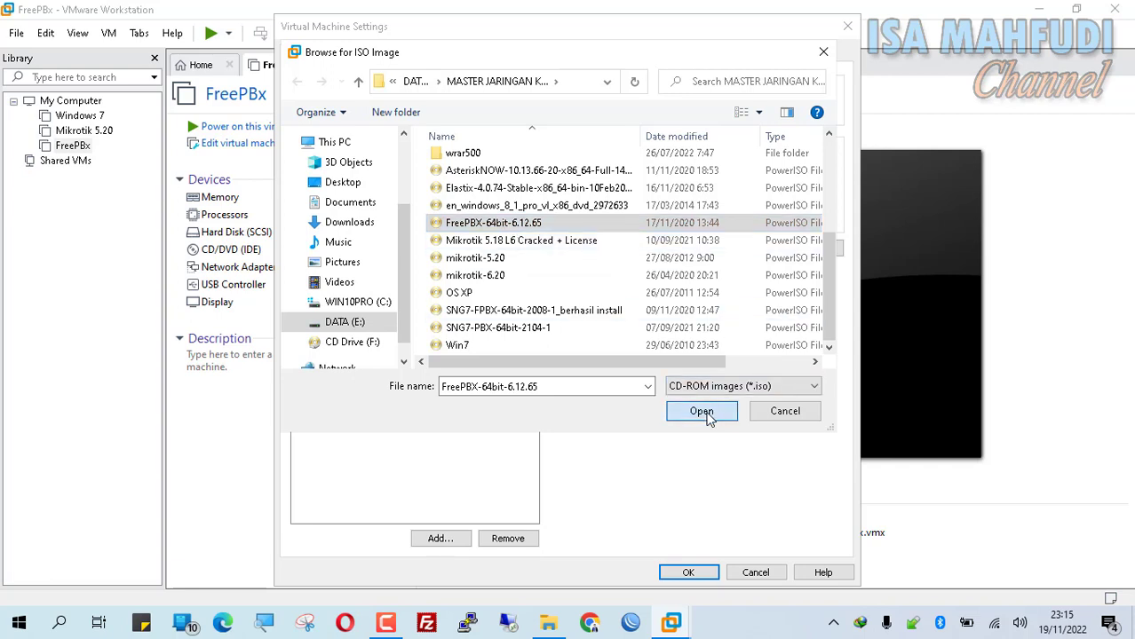
pyautogui.click(691, 575)
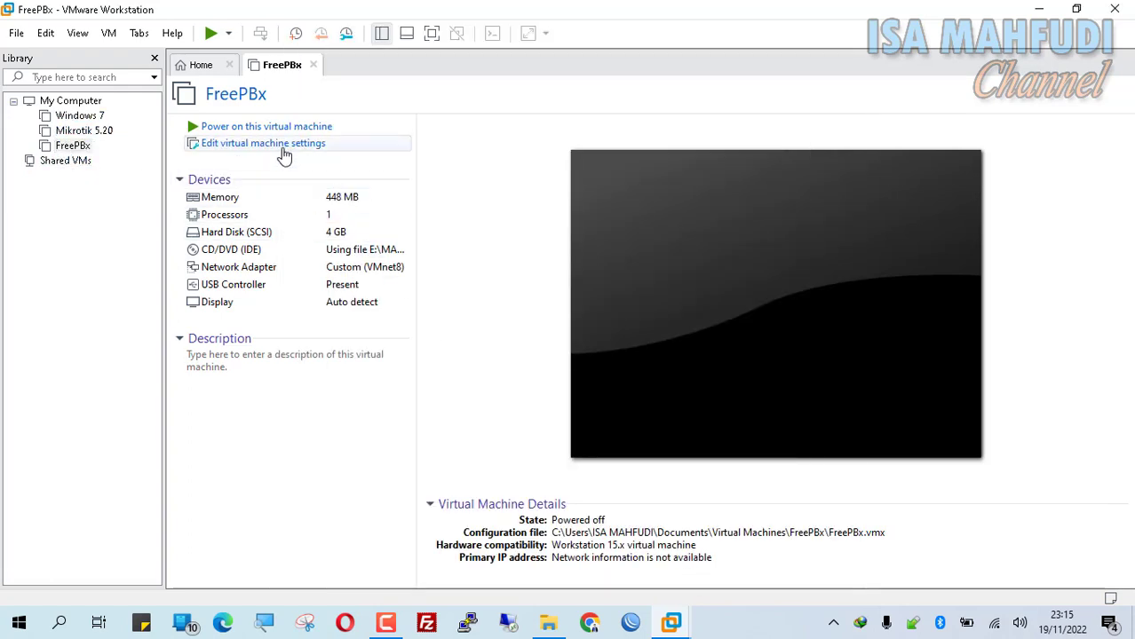
pyautogui.click(228, 129)
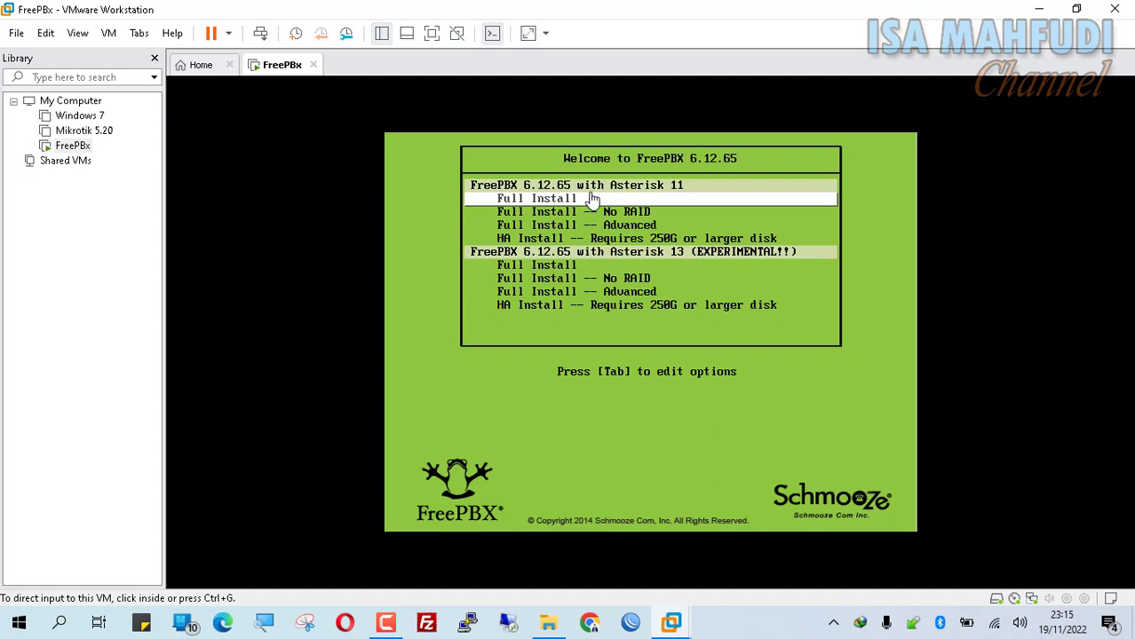
# - Launch the Full Install with Asterisk 11 from the FreePBX boot menu
pyautogui.click(720, 218)
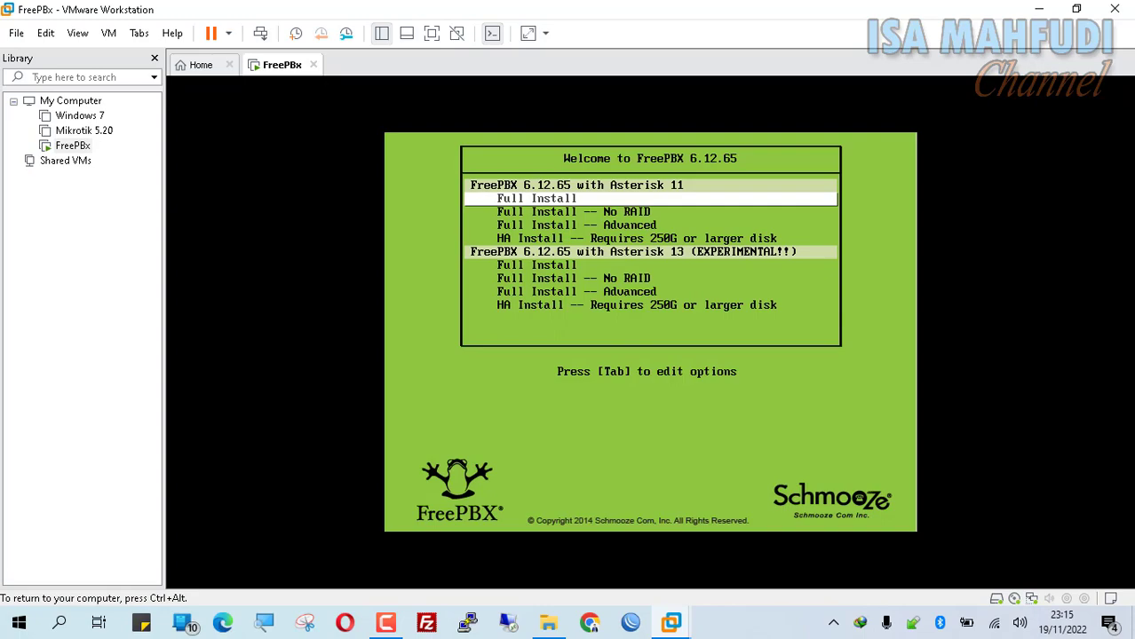
pyautogui.press('Return')
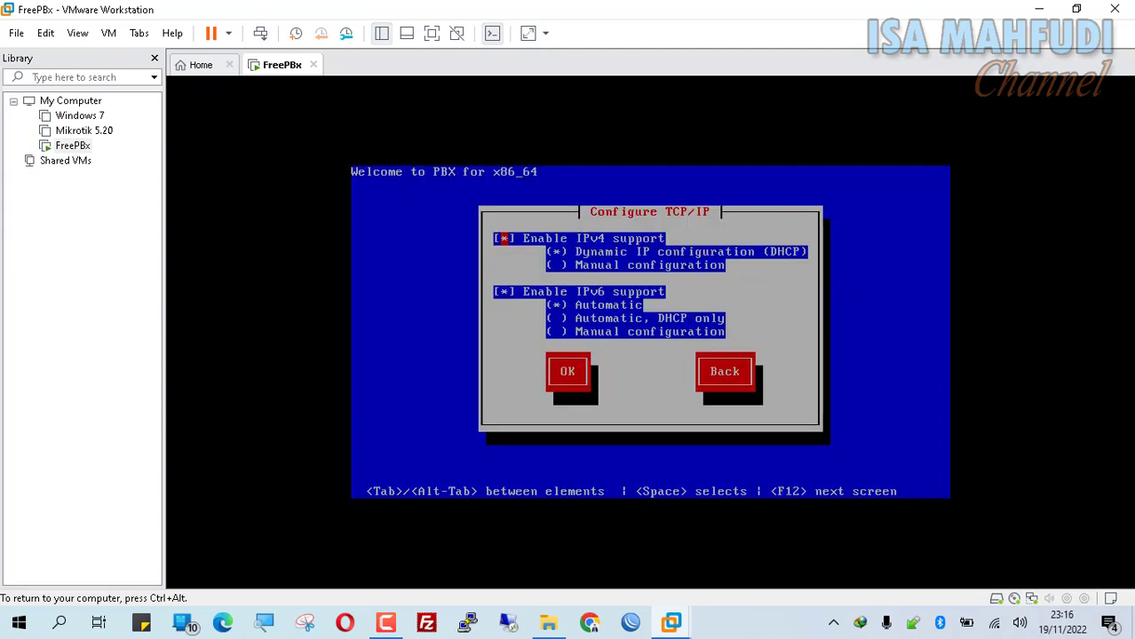
# - Keep IPv4 on DHCP and IPv6 automatic in the Configure TCP/IP screen
pyautogui.press('Tab')
pyautogui.press('Down')
pyautogui.press('Down')
pyautogui.press('Down')
pyautogui.press('Down')
pyautogui.press('Down')
pyautogui.press('Up')
pyautogui.press('Up')
pyautogui.press('Up')
pyautogui.press('Up')
pyautogui.press('Up')
pyautogui.press('Up')
pyautogui.press('Down')
pyautogui.press('Down')
pyautogui.press('Up')
pyautogui.press('Down')
pyautogui.press('space')
pyautogui.press('Up')
pyautogui.press('space')
pyautogui.press('Down')
pyautogui.press('Down')
pyautogui.press('Down')
pyautogui.press('Down')
pyautogui.press('Down')
pyautogui.press('Down')
# - Confirm the TCP/IP settings and dismiss the unsupported hardware warning
pyautogui.press('Tab')
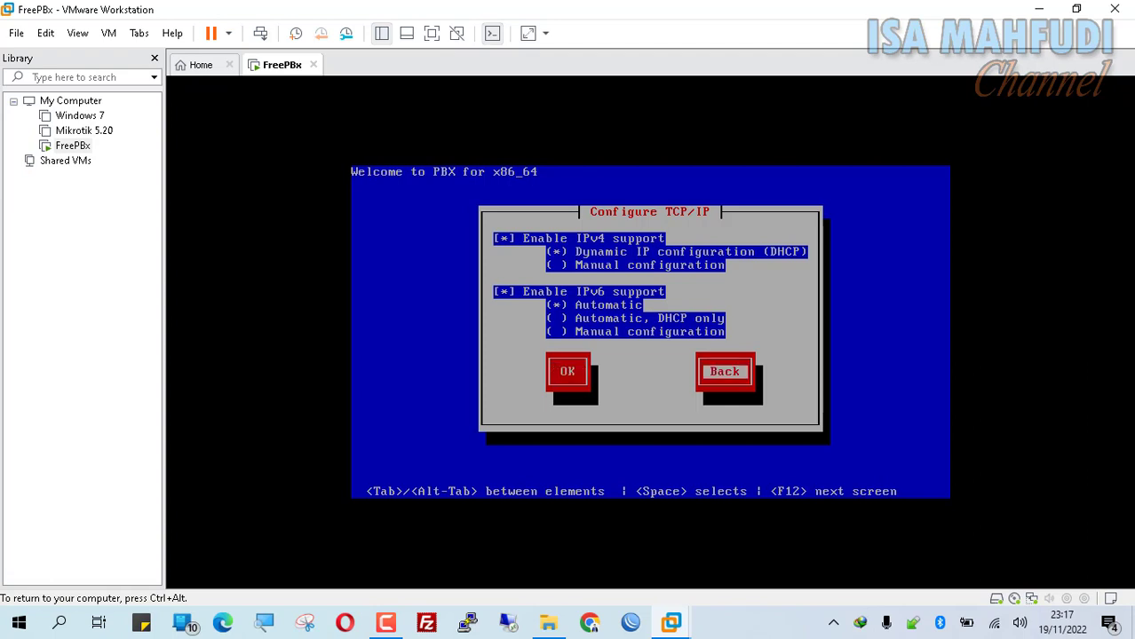
pyautogui.hotkey('shift', 'Tab')
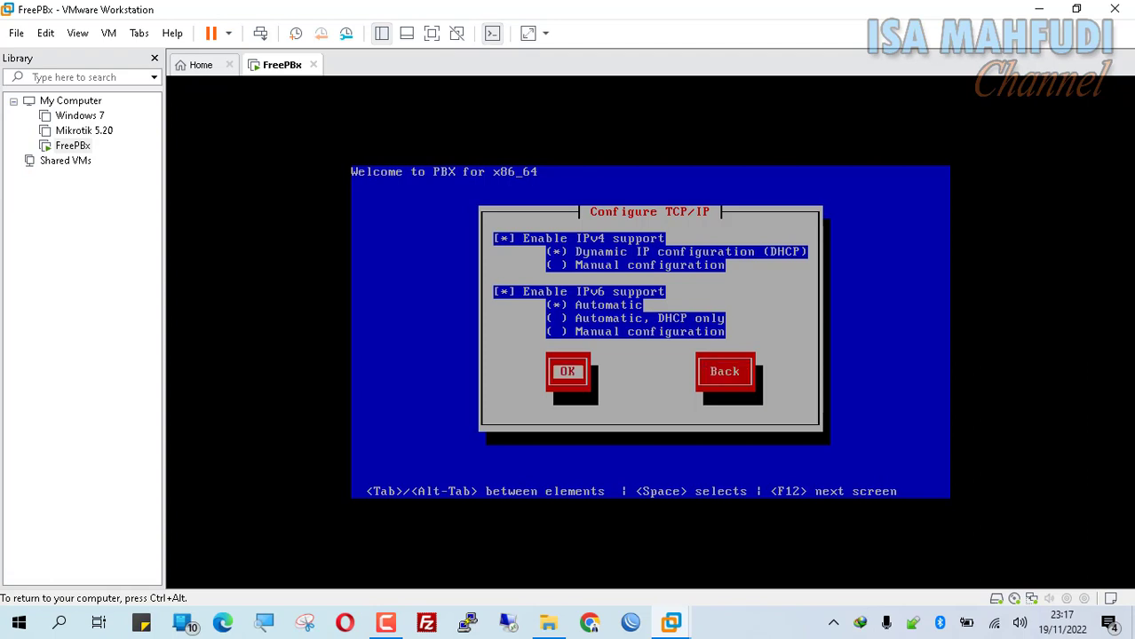
pyautogui.press('Tab')
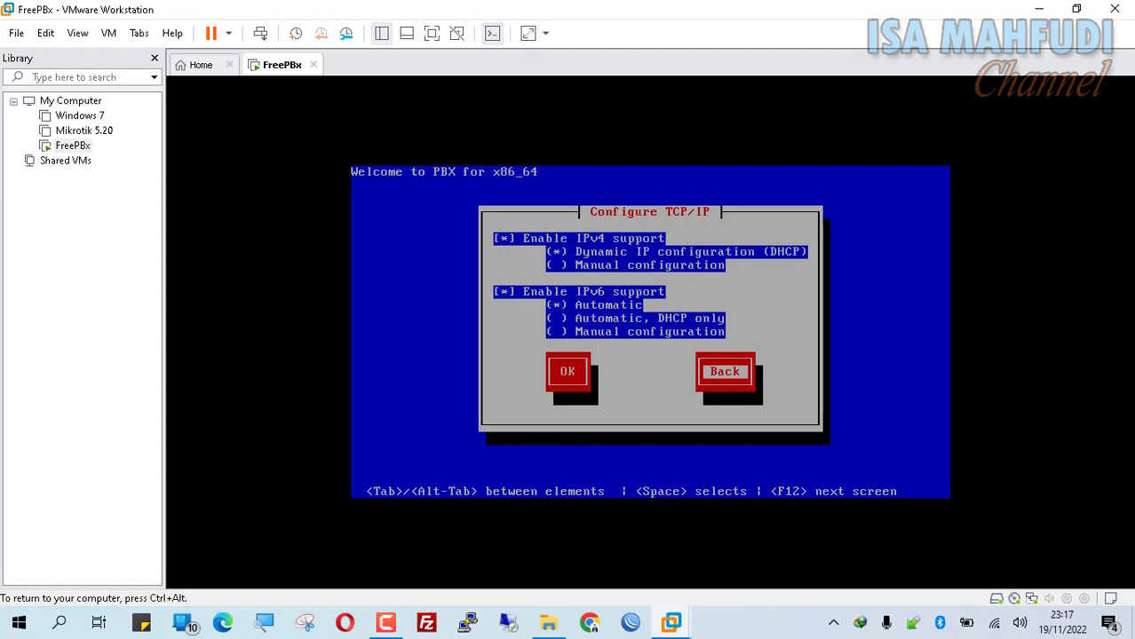
pyautogui.hotkey('shift', 'Tab')
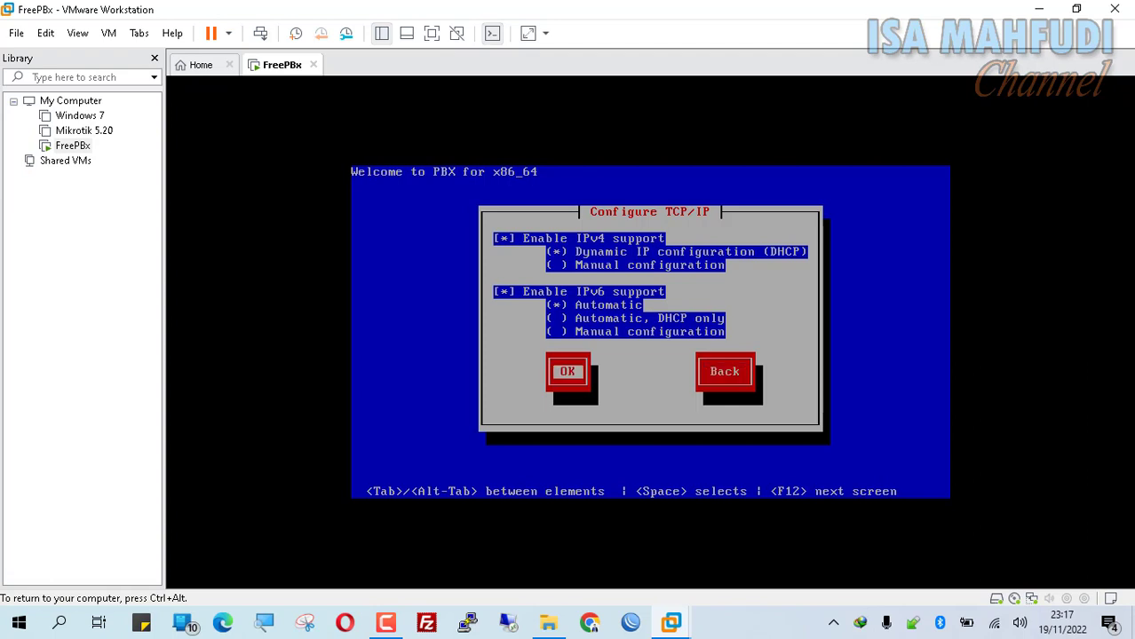
pyautogui.press('Return')
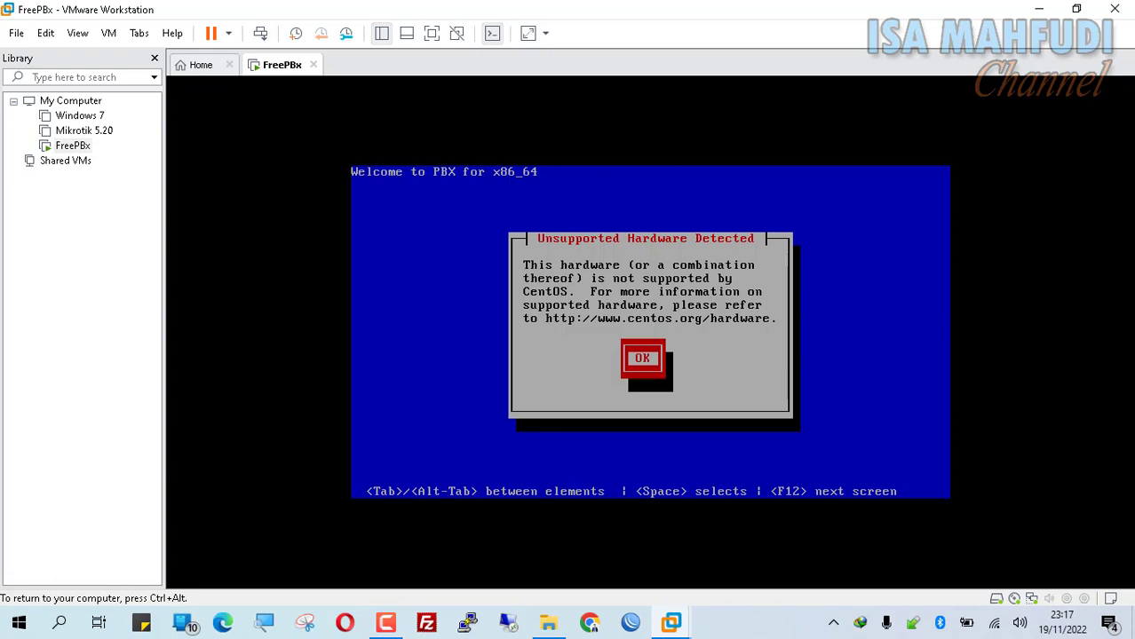
pyautogui.press('Return')
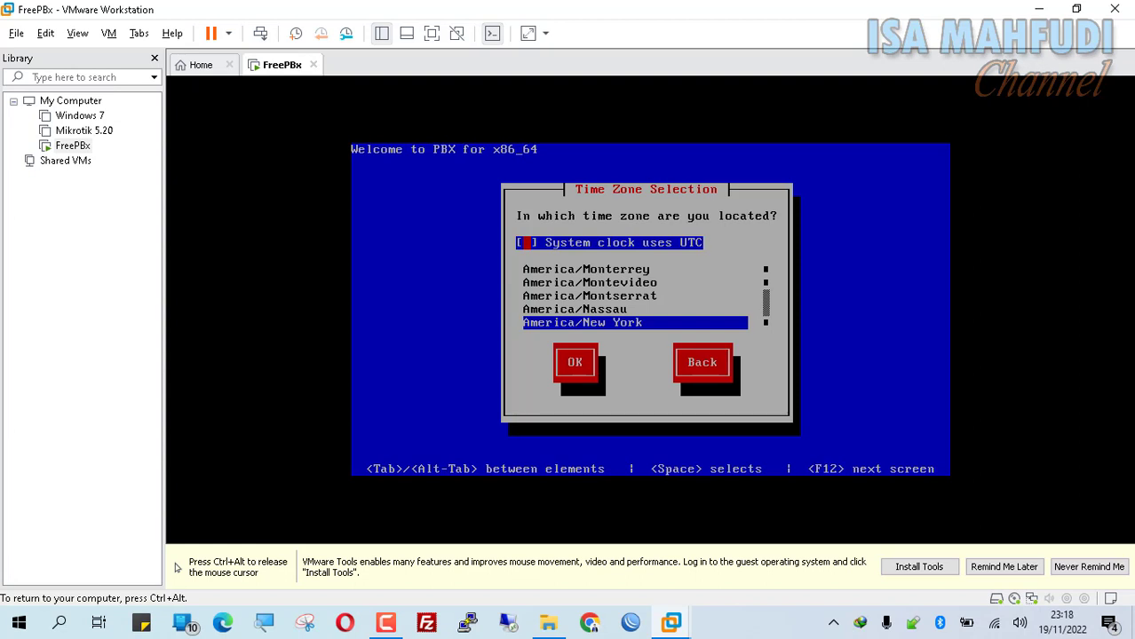
# - Choose Asia/Jakarta in the time zone list and confirm it, leaving UTC unchecked
pyautogui.press('Tab')
pyautogui.press('Down')
pyautogui.press('Down')
pyautogui.press('Down')
pyautogui.press('Down')
pyautogui.press('Down')
pyautogui.press('Down')
pyautogui.press('Down')
pyautogui.press('Down')
pyautogui.press('Down')
pyautogui.press('Down')
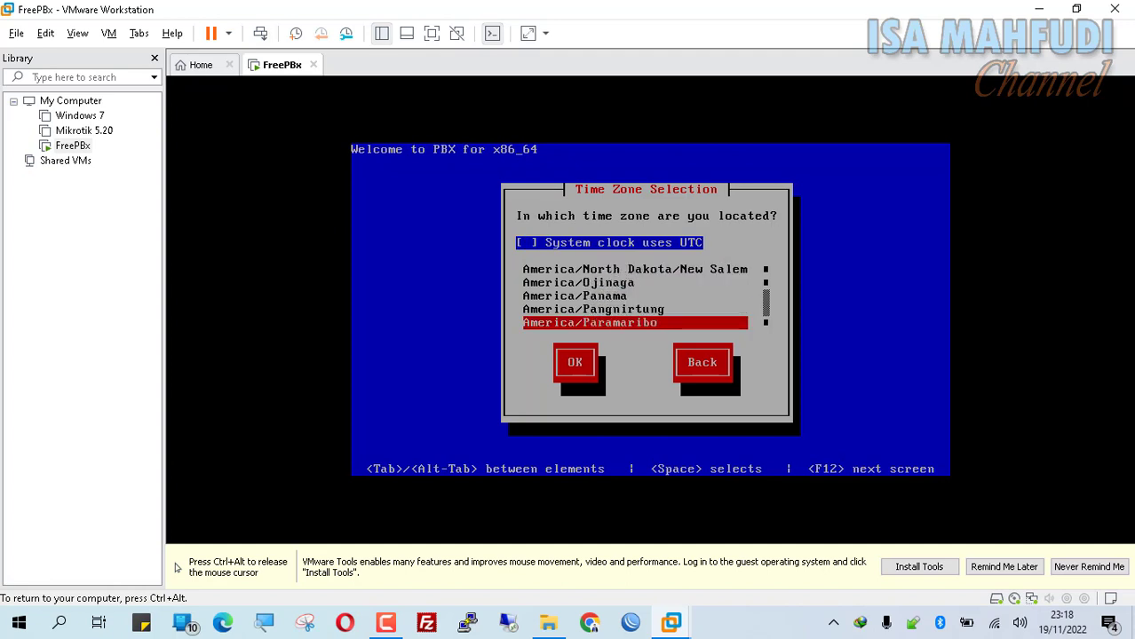
pyautogui.press('Down')
pyautogui.press('Down')
pyautogui.press('Down')
pyautogui.press('Down')
pyautogui.press('Down')
pyautogui.press('Down')
pyautogui.press('Down')
pyautogui.press('Down')
pyautogui.press('Down')
pyautogui.press('Down')
pyautogui.press('Down')
pyautogui.press('Down')
pyautogui.press('Down')
pyautogui.press('Down')
pyautogui.press('Down')
pyautogui.press('Down')
pyautogui.press('Down')
pyautogui.press('Down')
pyautogui.press('Down')
pyautogui.press('Down')
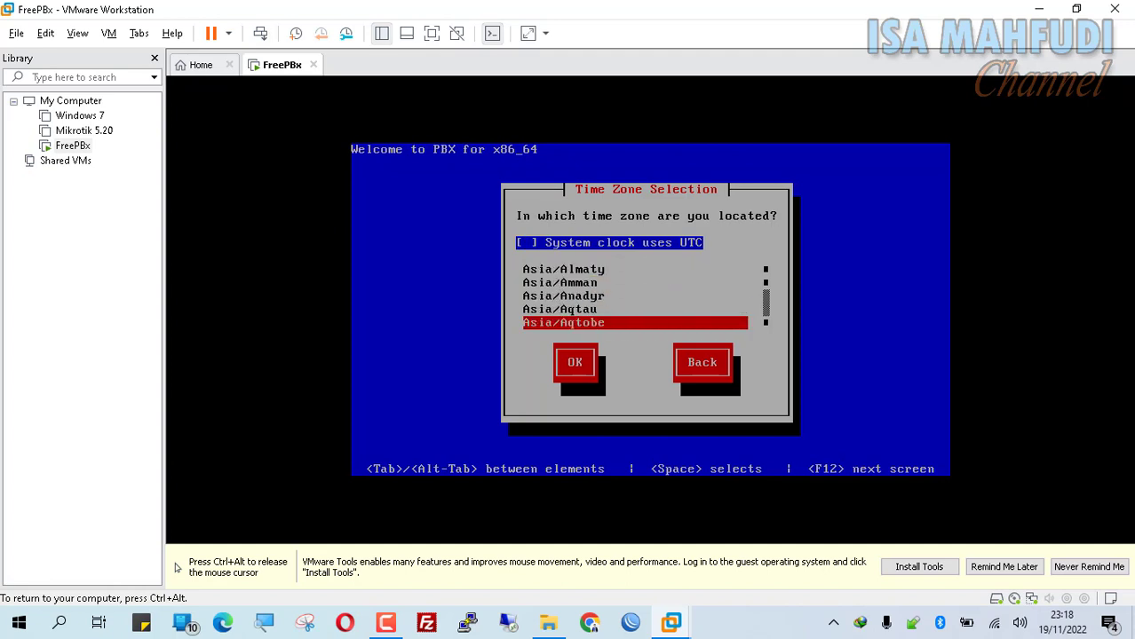
pyautogui.press('Down')
pyautogui.press('Down')
pyautogui.press('Down')
pyautogui.press('Down')
pyautogui.press('Down')
pyautogui.press('Down')
pyautogui.press('Down')
pyautogui.press('Down')
pyautogui.press('Down')
pyautogui.press('Up')
pyautogui.press('Down')
pyautogui.press('Down')
pyautogui.press('Down')
pyautogui.press('Down')
pyautogui.press('Down')
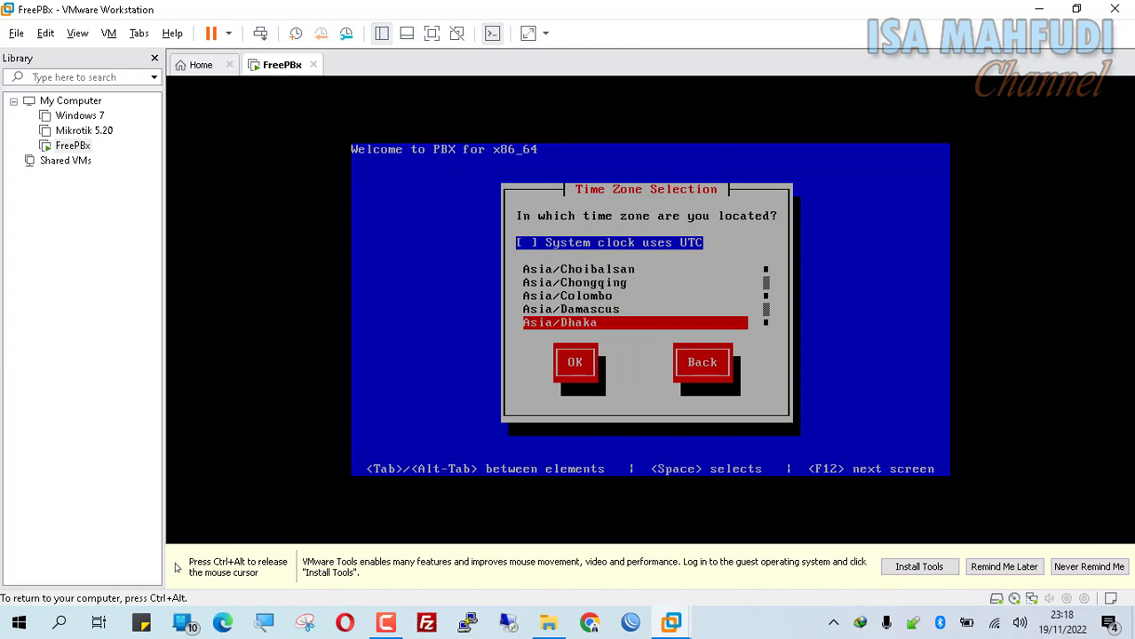
pyautogui.press('Down')
pyautogui.press('Down')
pyautogui.press('Down')
pyautogui.press('Down')
pyautogui.press('Down')
pyautogui.press('Down')
pyautogui.press('Down')
pyautogui.press('Down')
pyautogui.press('Down')
pyautogui.press('Down')
pyautogui.press('Down')
pyautogui.press('Down')
pyautogui.press('Down')
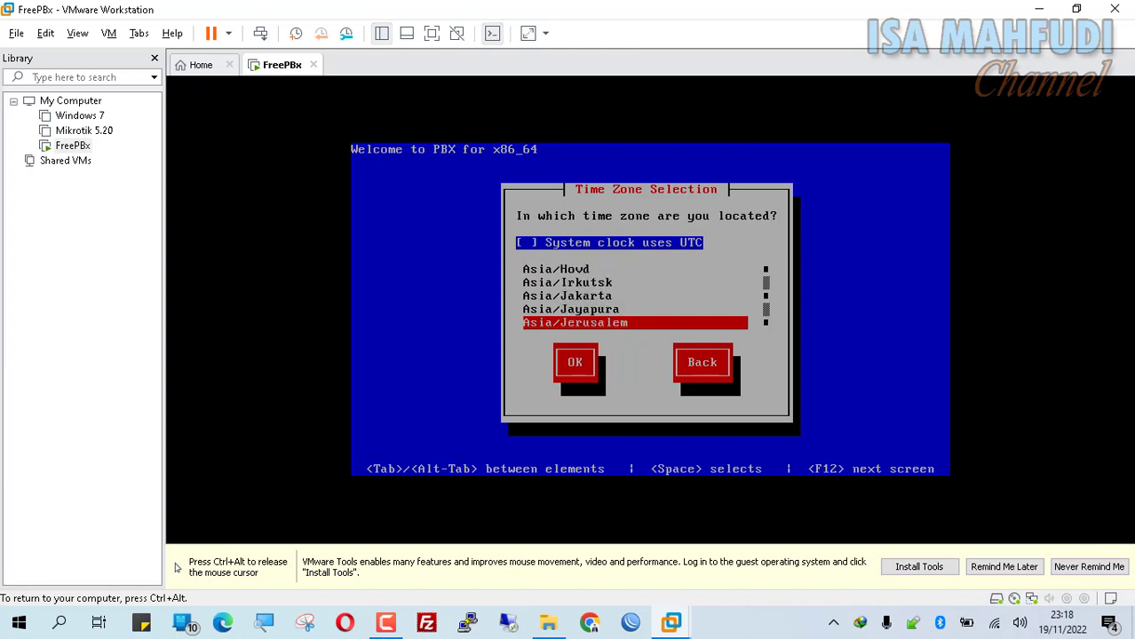
pyautogui.press('Up')
pyautogui.press('Up')
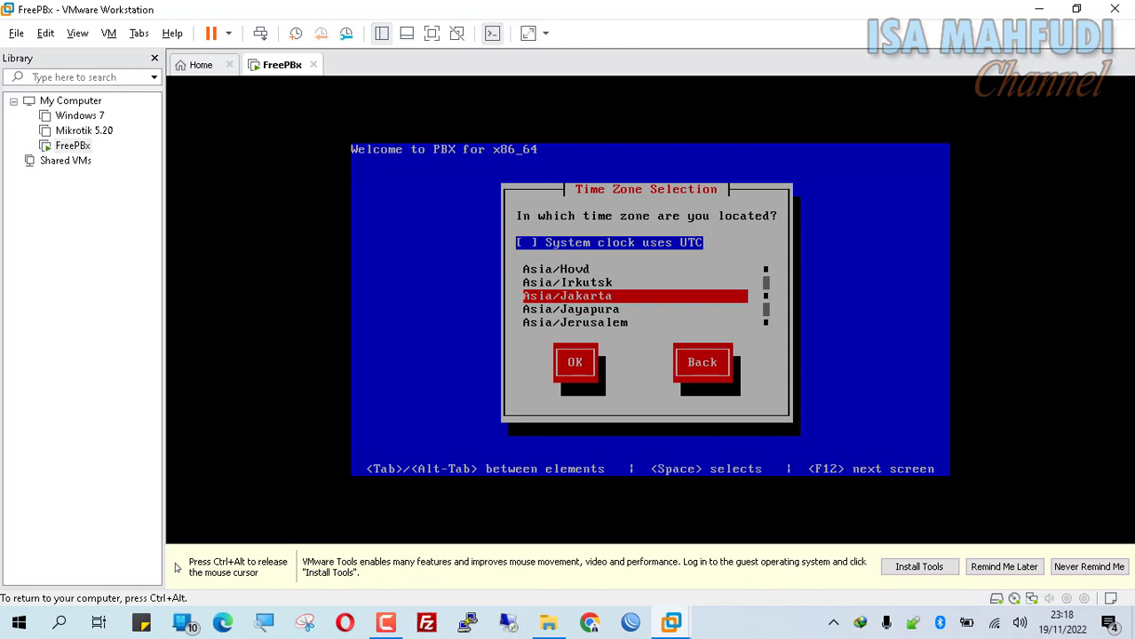
pyautogui.press('Tab')
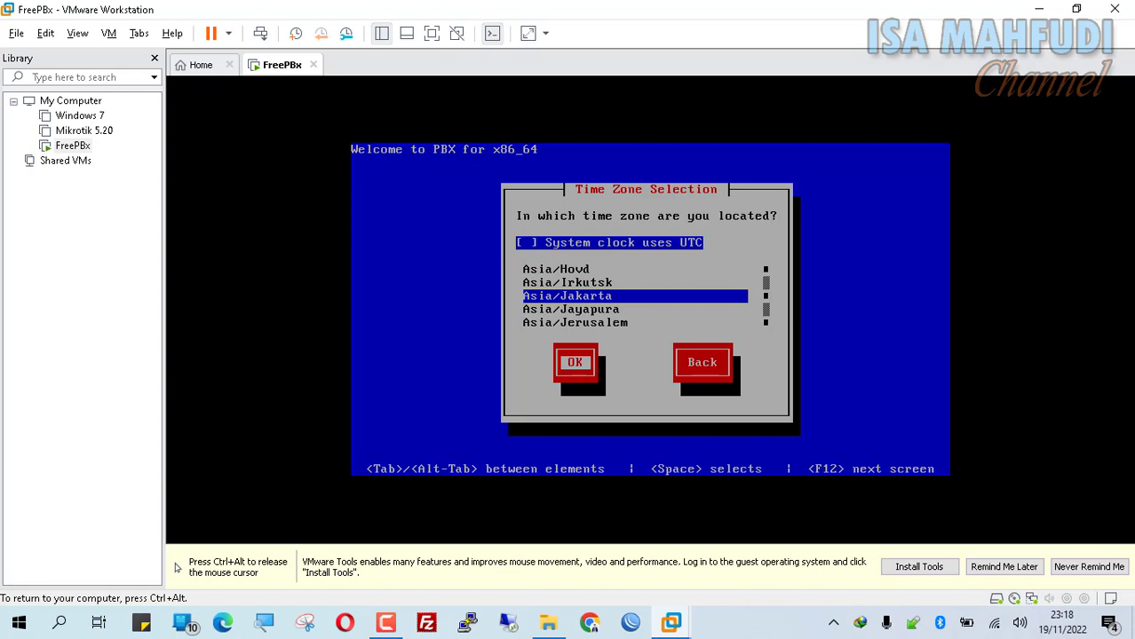
pyautogui.press('Return')
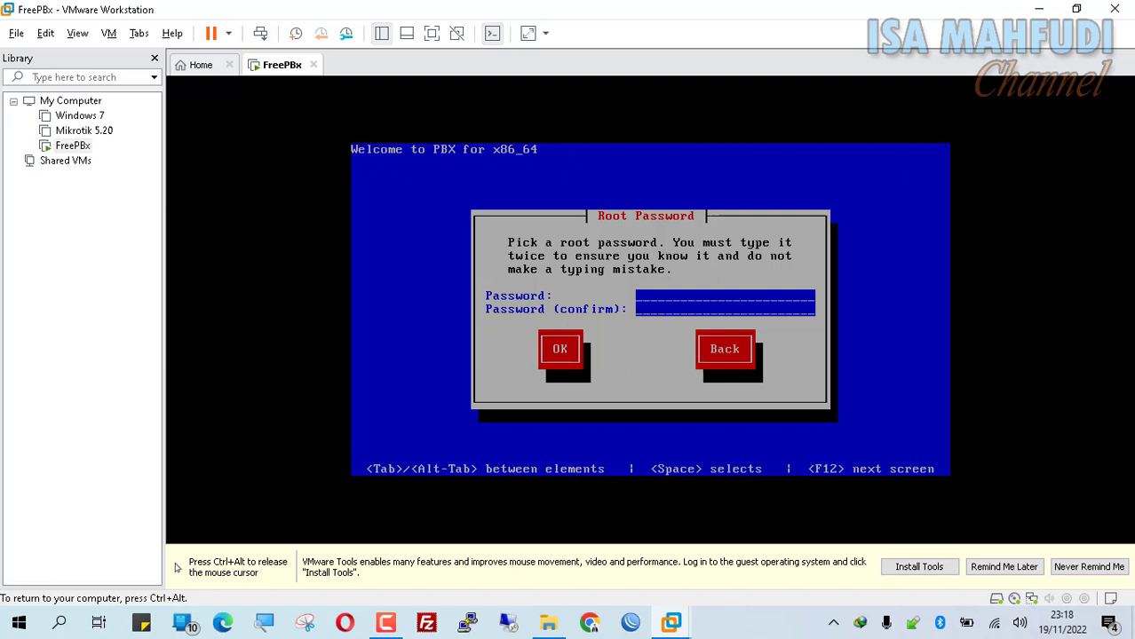
pyautogui.write('*************')
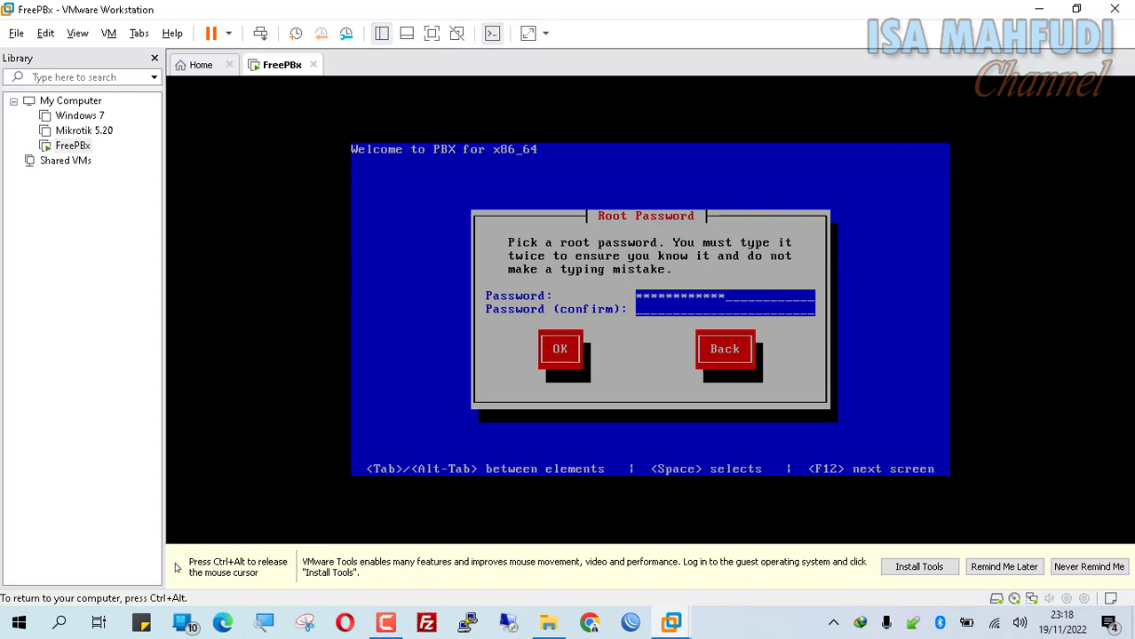
# - Set and confirm the root password so the FreePBX installation runs to the login prompt
pyautogui.write('************')
pyautogui.press('Tab')
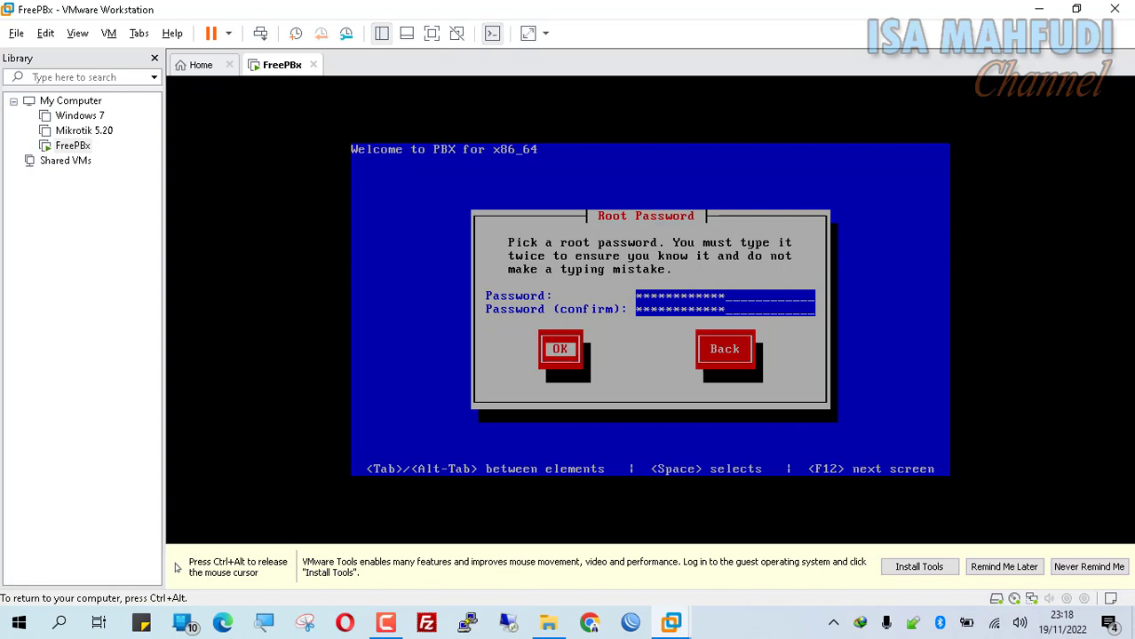
pyautogui.press('Return')
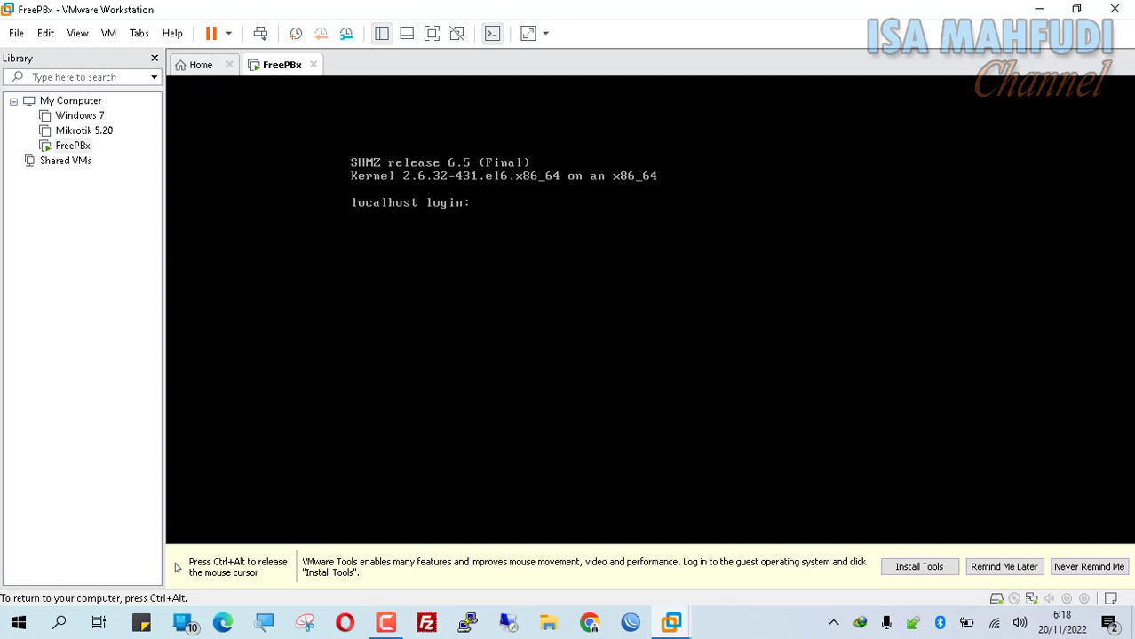
# - Log in to the FreePBX console as root to show its IP 192.168.183.130, then release the mouse
pyautogui.write('root')
pyautogui.press('Return')
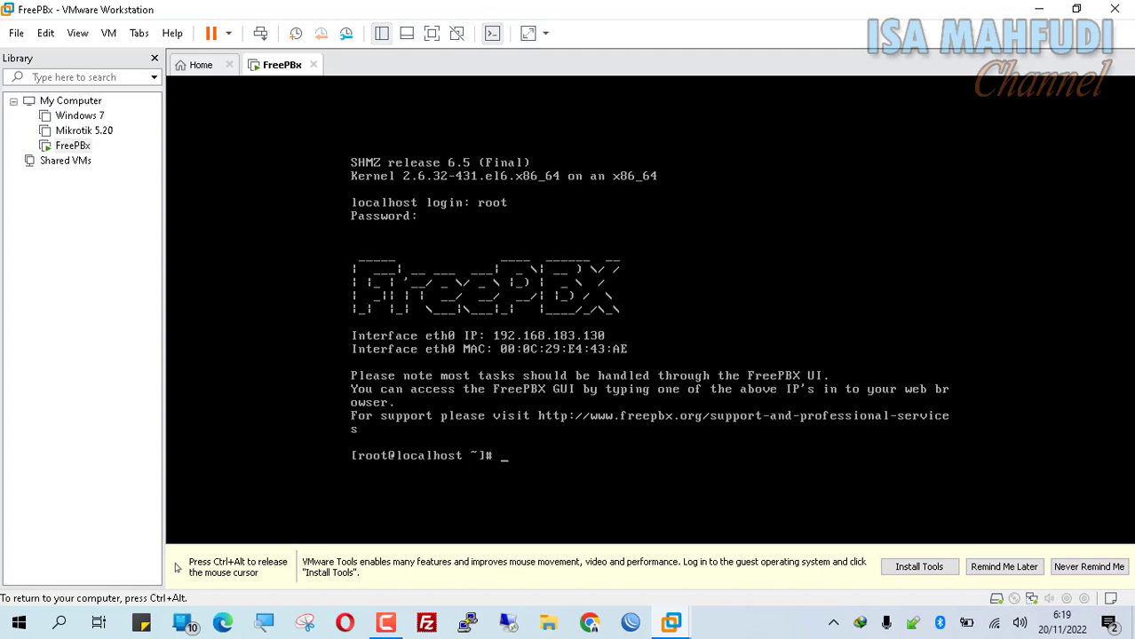
pyautogui.hotkey('ctrl', 'alt')
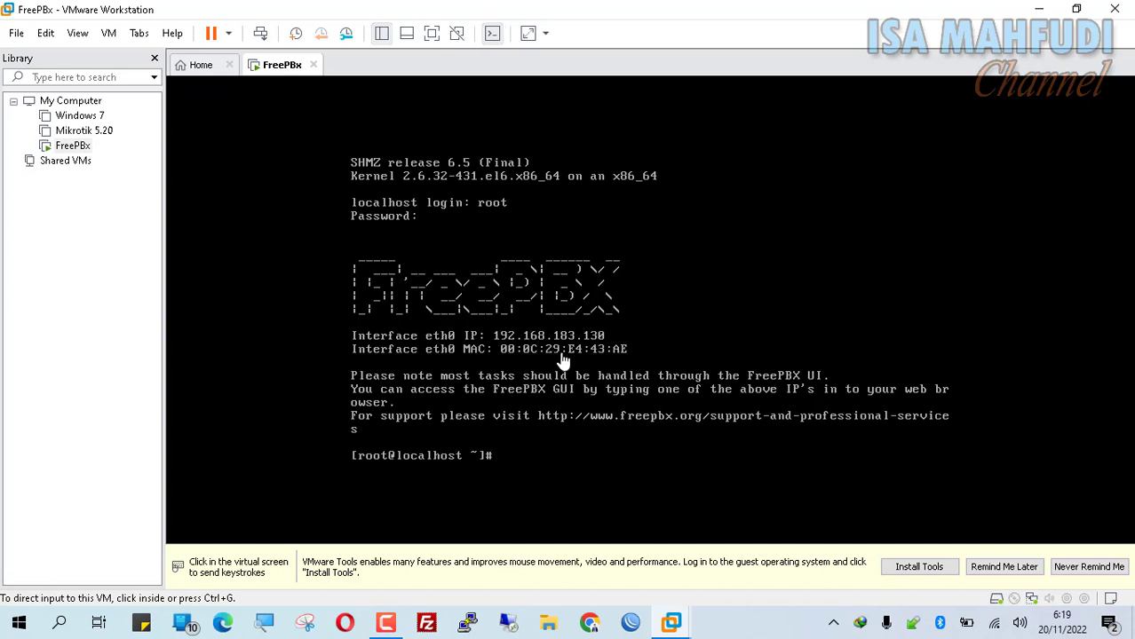
# - Launch a Windows Command Prompt via the Run box with cmd
pyautogui.press('super+r')
pyautogui.write('cmd')
pyautogui.press('Return')
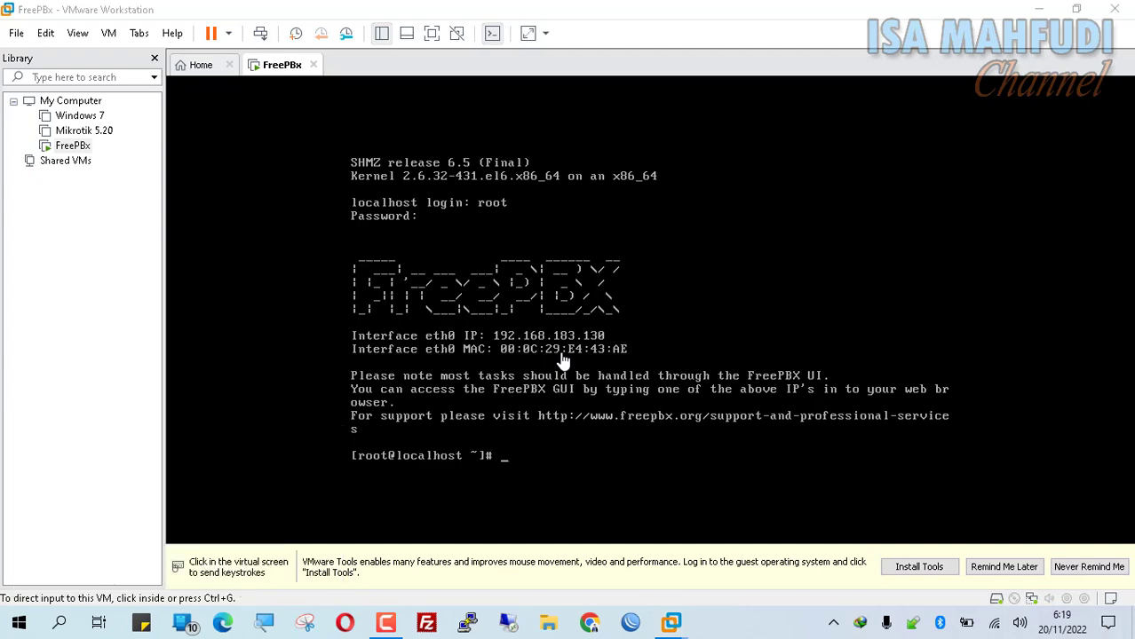
# - Run ipconfig to read the VMnet8 address 192.168.183.1, then bring back the FreePBX console
pyautogui.write('ipcon')
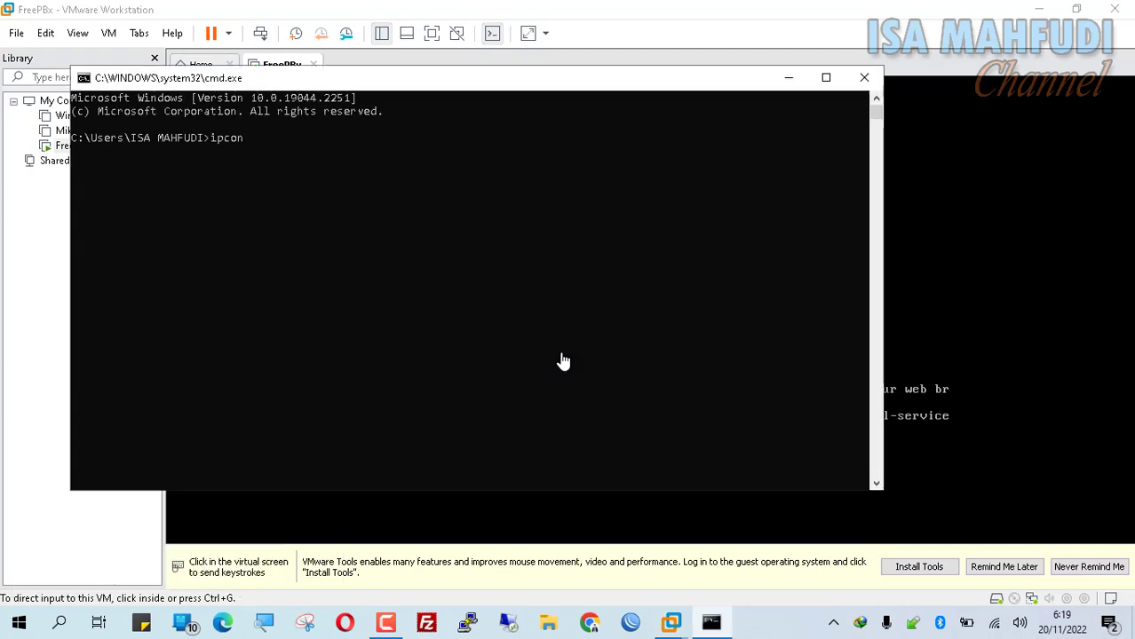
pyautogui.write('fig')
pyautogui.press('Return')
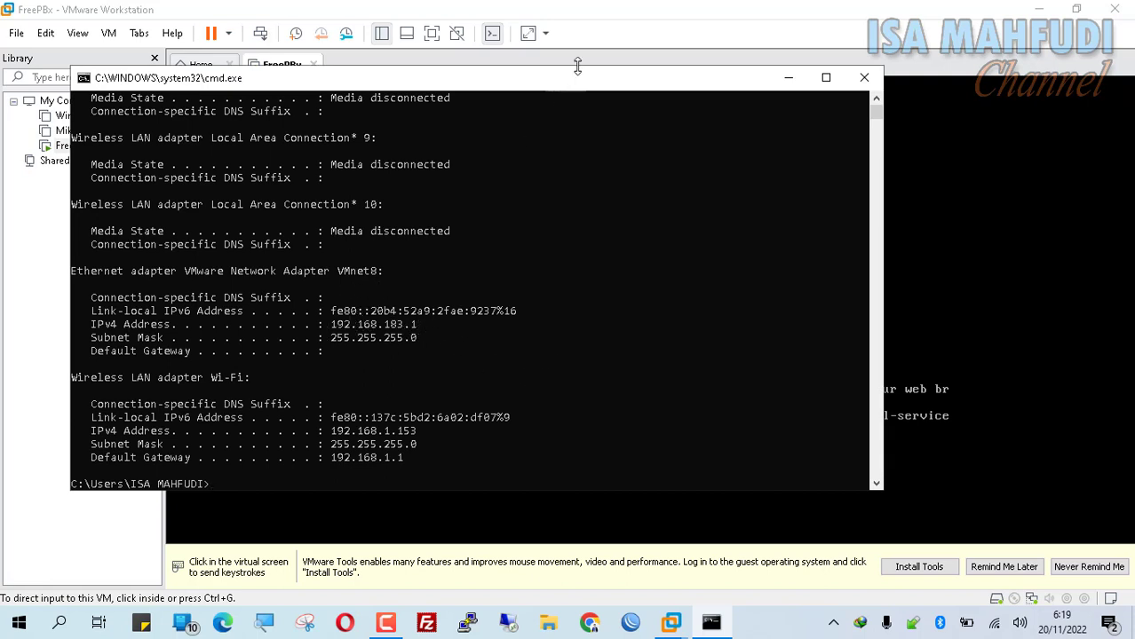
pyautogui.click(619, 41)
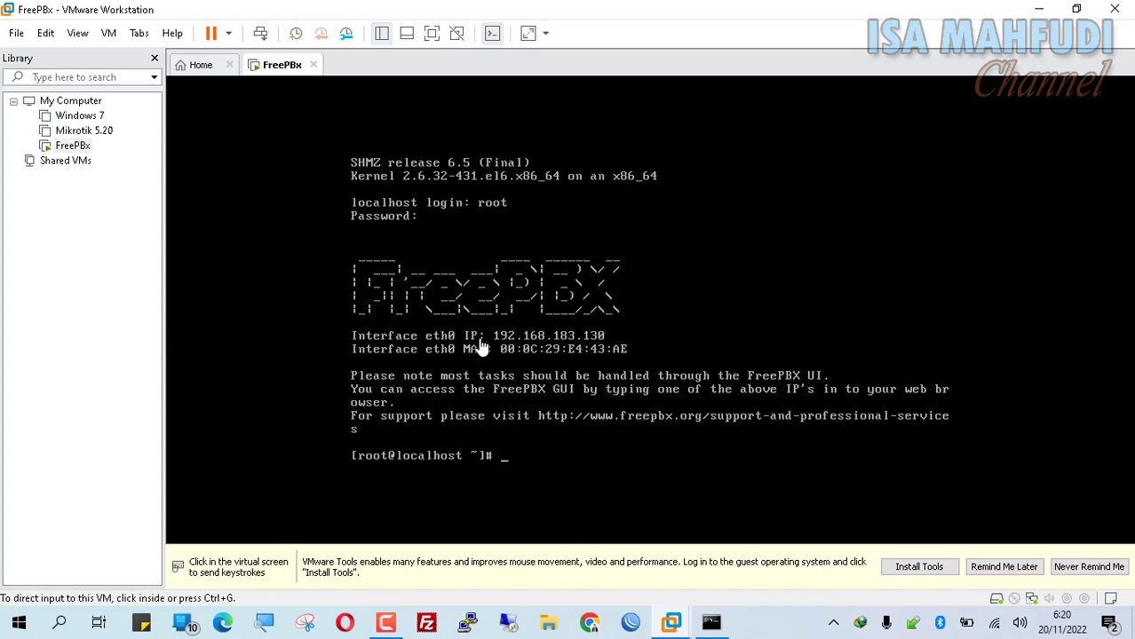
# - Load the FreePBX web interface at 192.168.183.130 in Chrome, checking the IP on the console
pyautogui.click(590, 626)
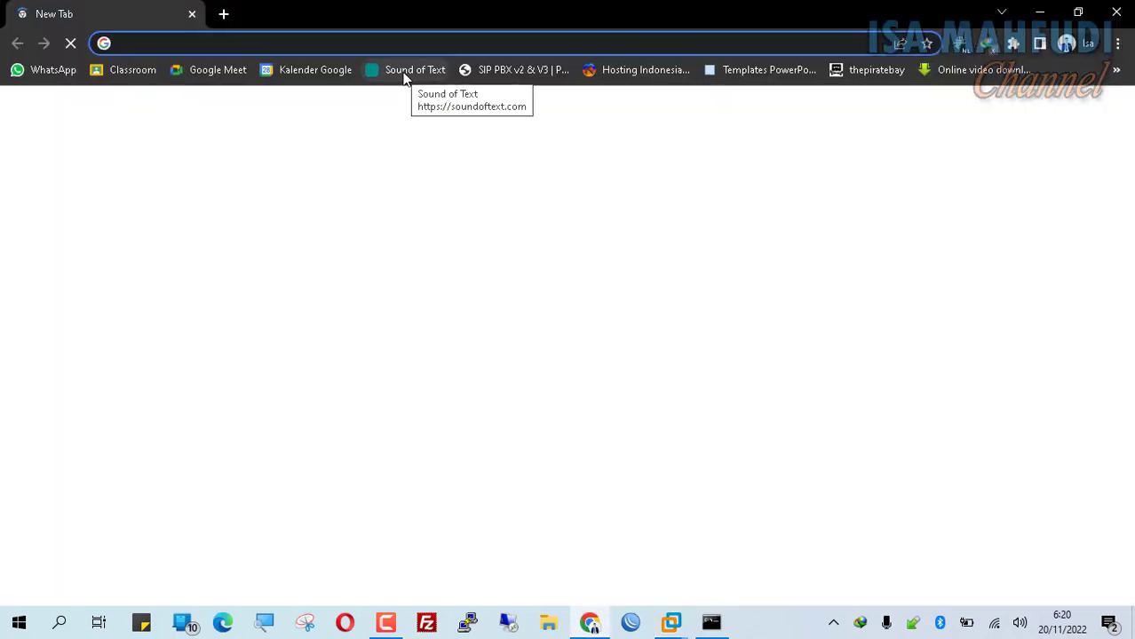
pyautogui.write('192.168.18')
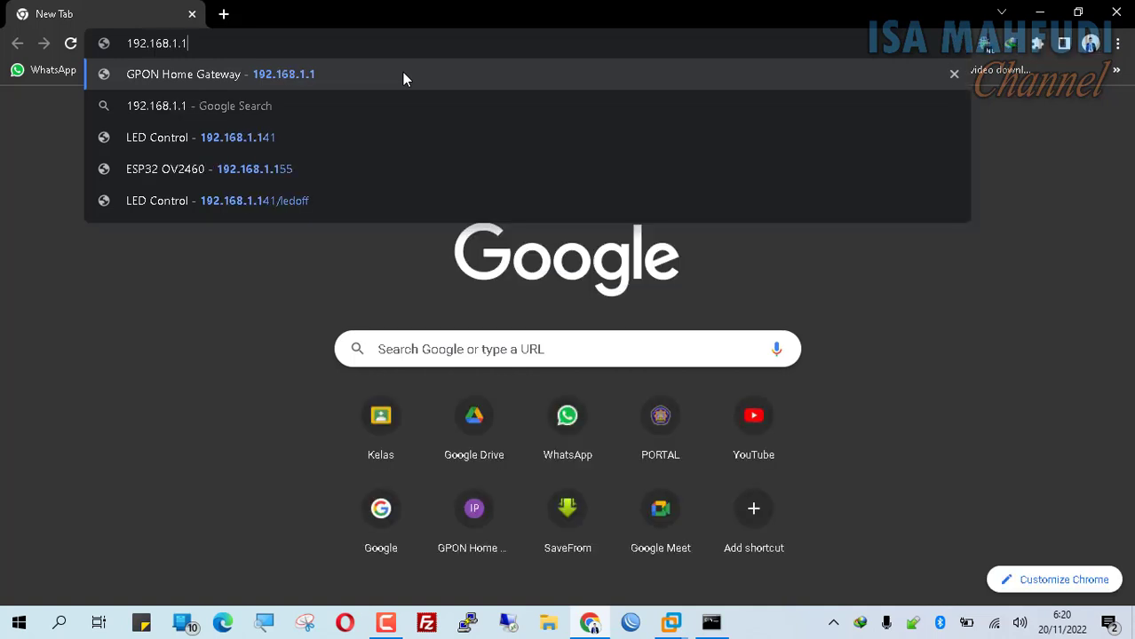
pyautogui.write('3.')
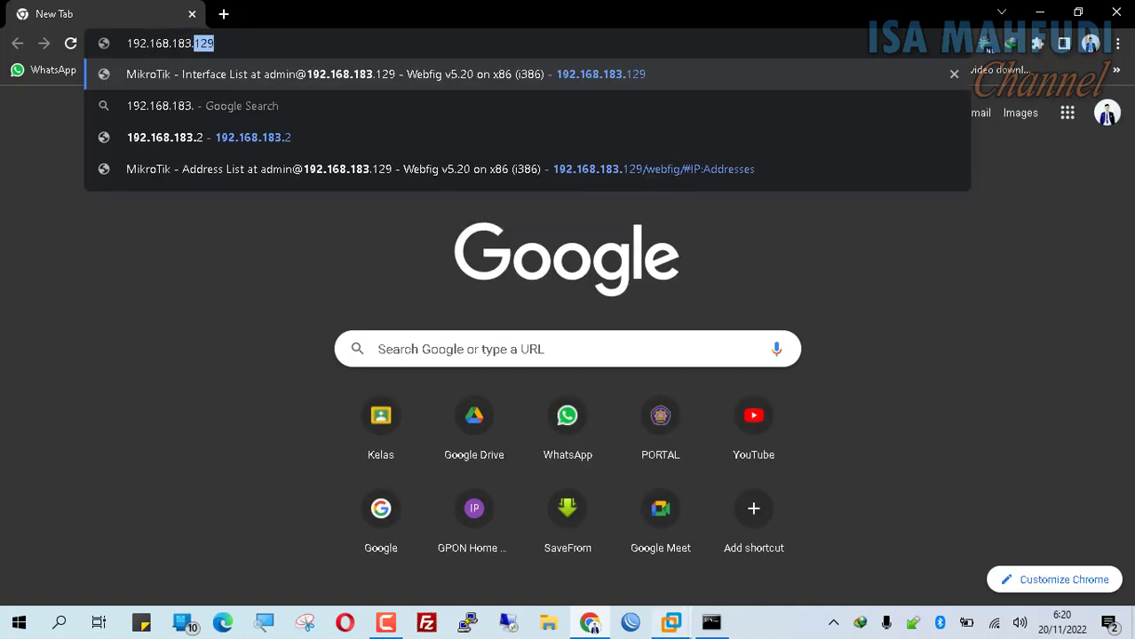
pyautogui.click(670, 622)
pyautogui.click(753, 531)
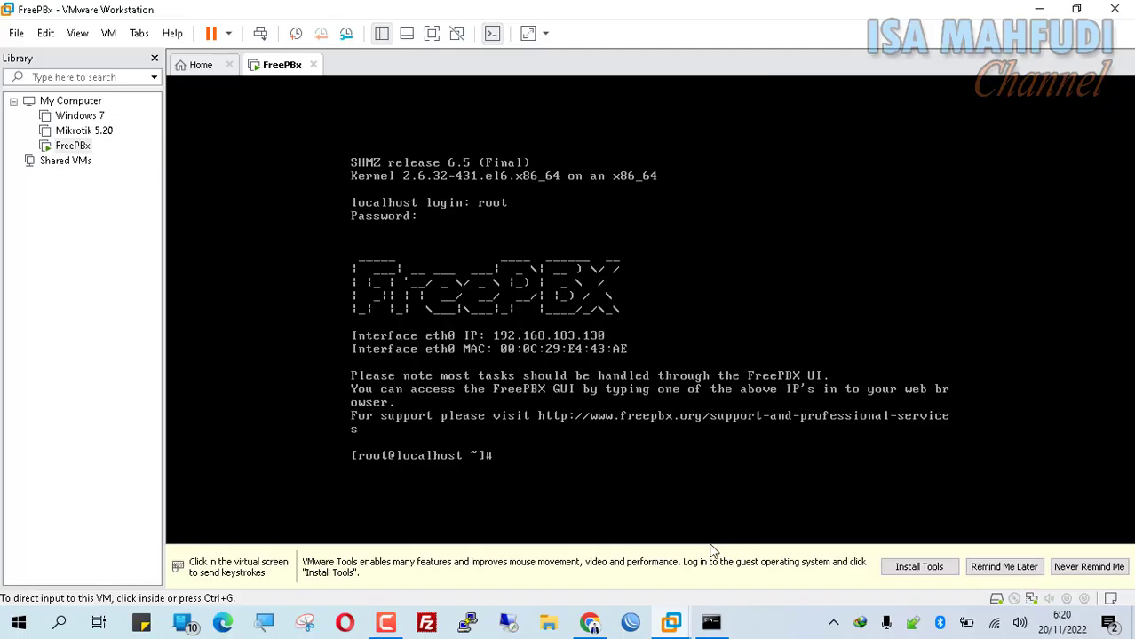
pyautogui.click(589, 622)
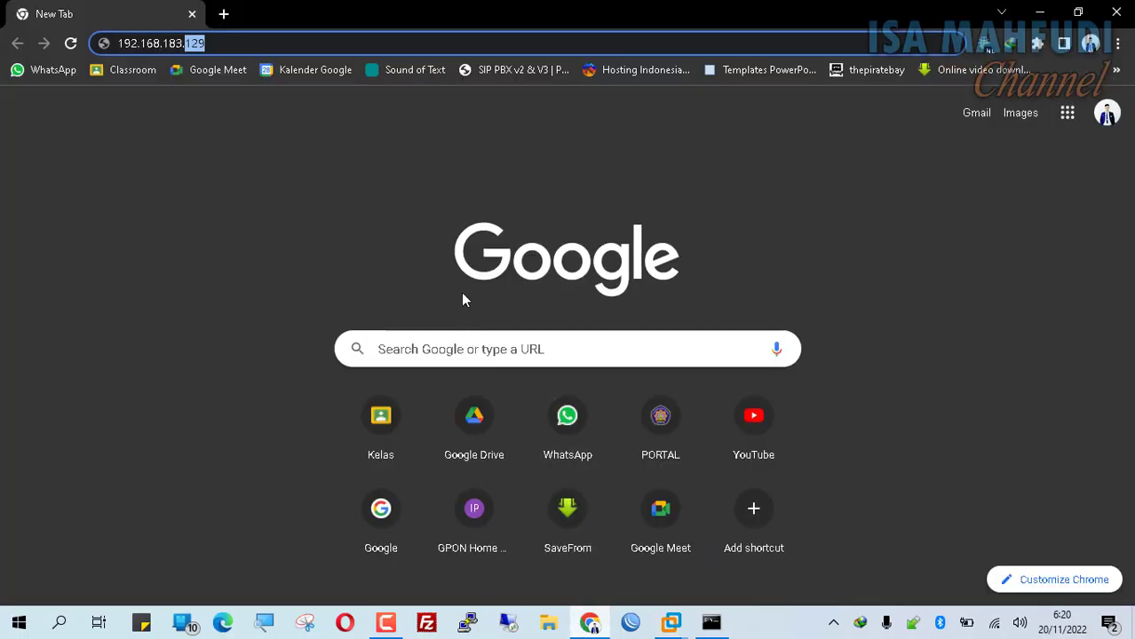
pyautogui.write('130')
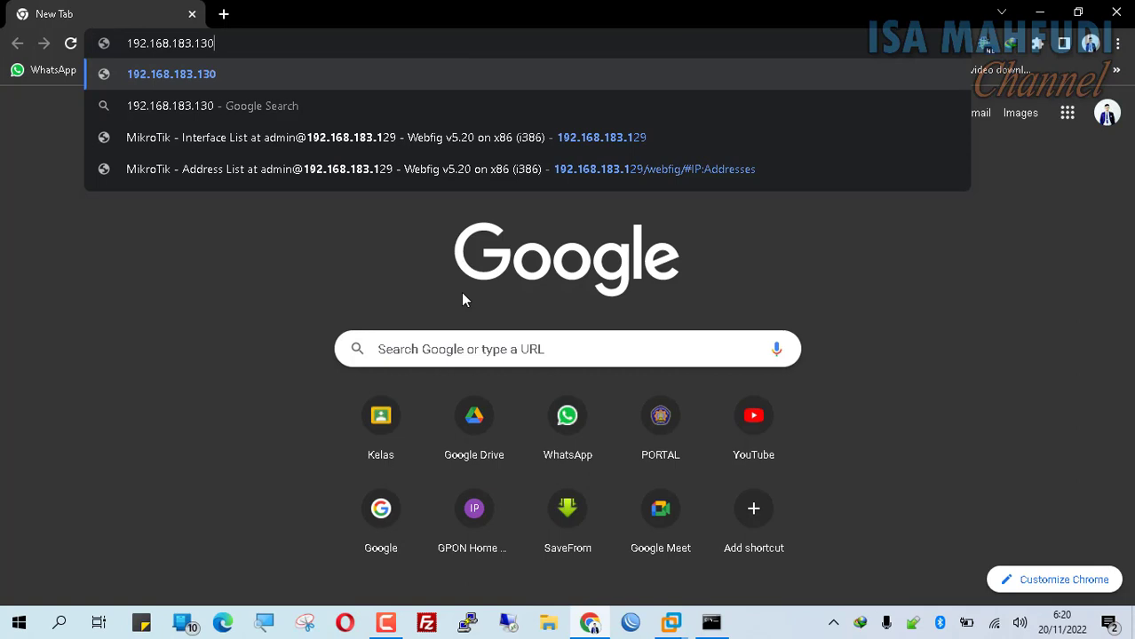
pyautogui.press('Return')
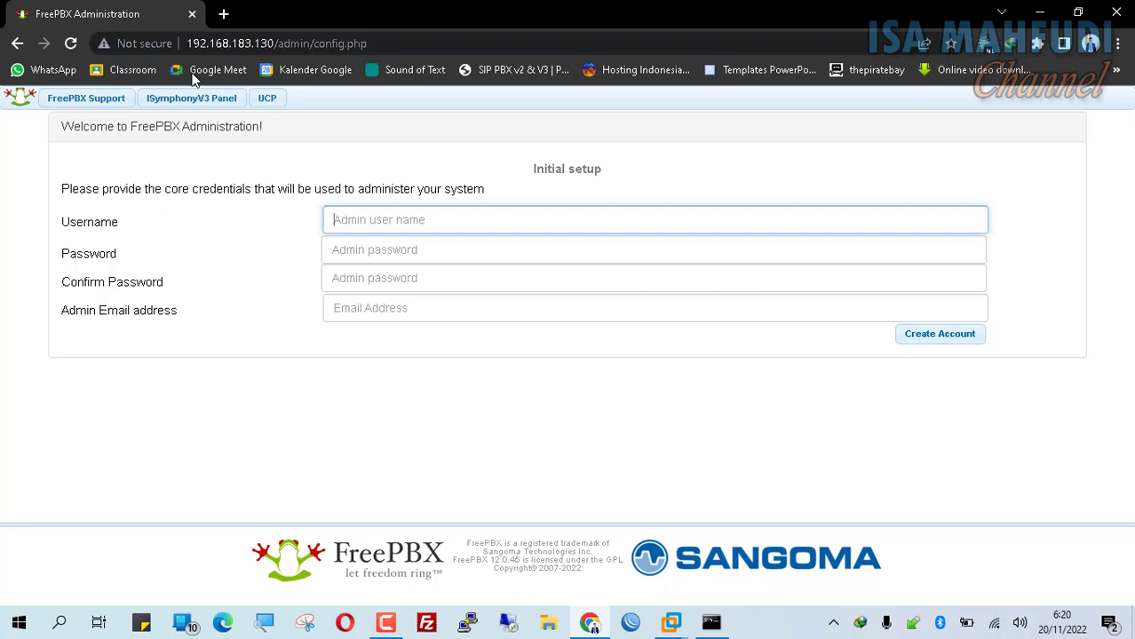
# - Enter username admin and type the account password twice on the Initial setup form
pyautogui.click(213, 40)
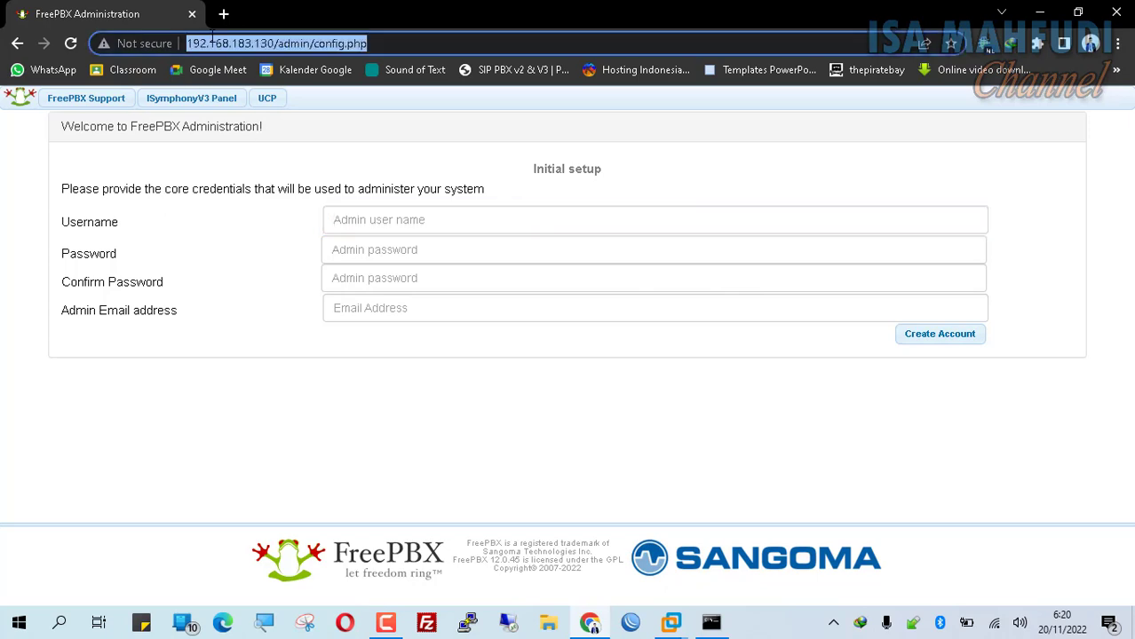
pyautogui.click(560, 382)
pyautogui.click(411, 230)
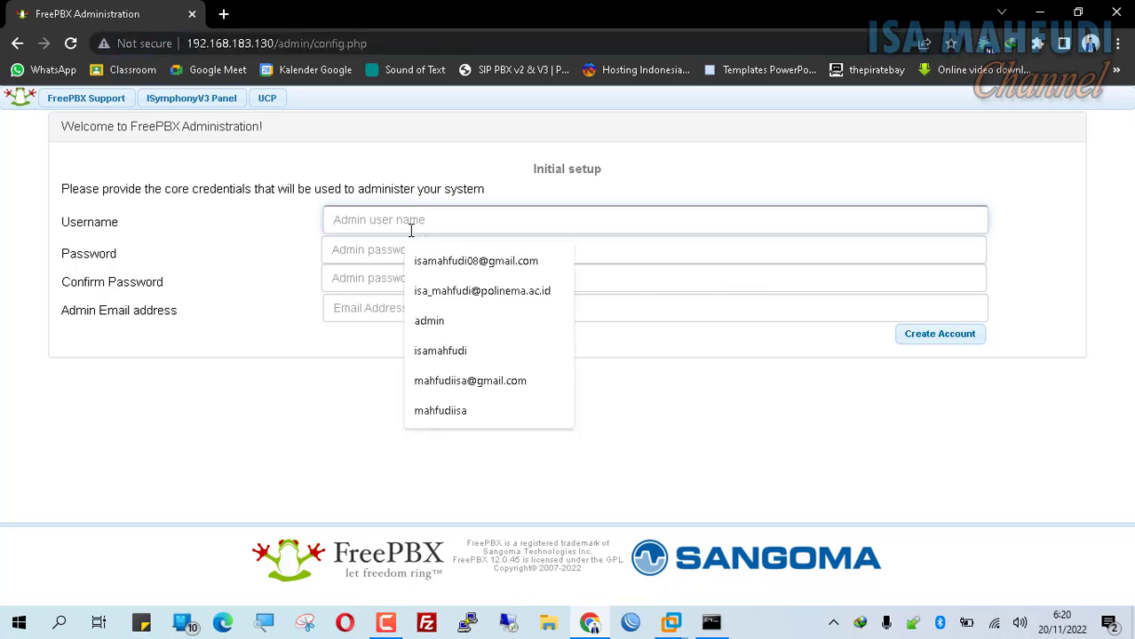
pyautogui.write('admin')
pyautogui.press('Tab')
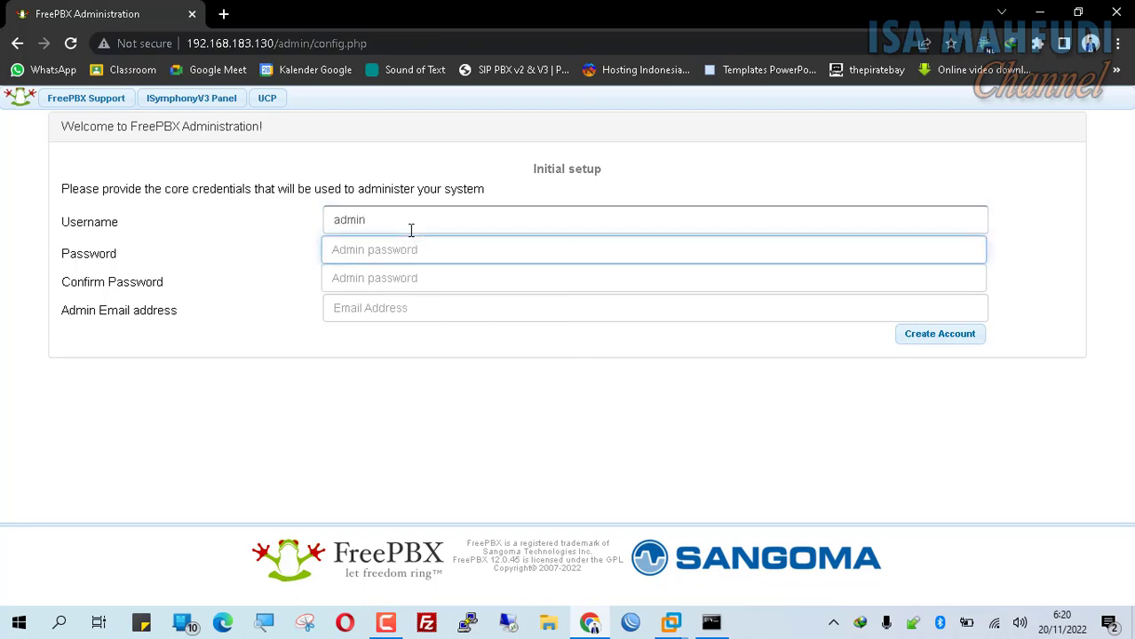
pyautogui.write('********')
pyautogui.press('BackSpace')
pyautogui.press('BackSpace')
pyautogui.press('BackSpace')
pyautogui.press('BackSpace')
pyautogui.press('BackSpace')
pyautogui.press('BackSpace')
pyautogui.press('BackSpace')
pyautogui.write('************')
pyautogui.press('Tab')
pyautogui.write('*********')
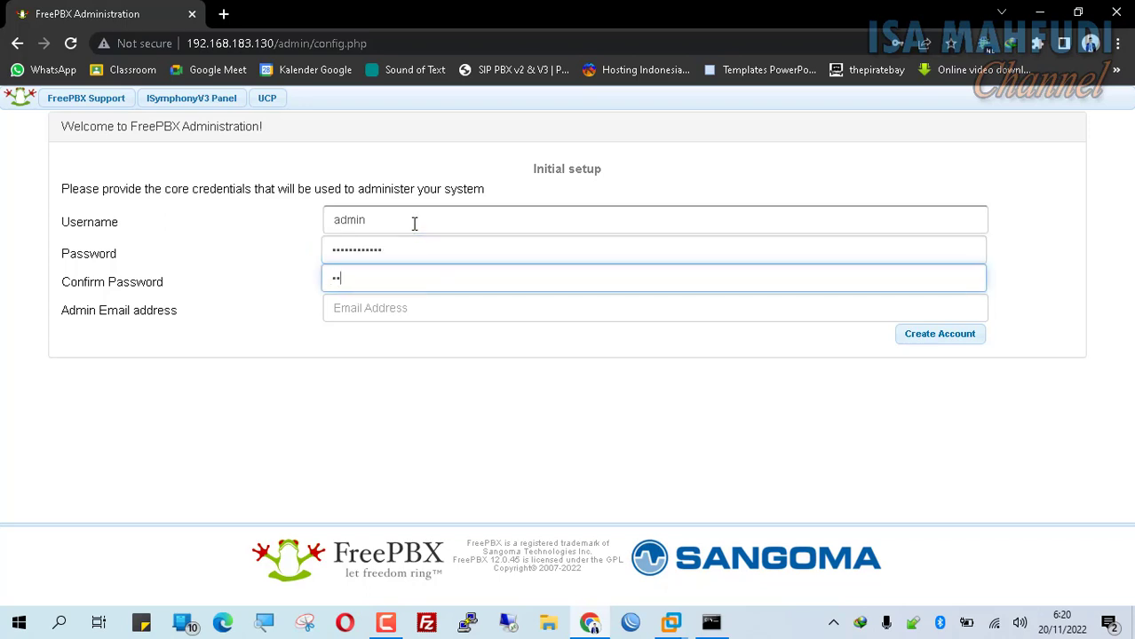
pyautogui.write('***')
# - Fill in the admin e-mail address from the browser suggestion and create the account
pyautogui.press('Tab')
pyautogui.write('isa')
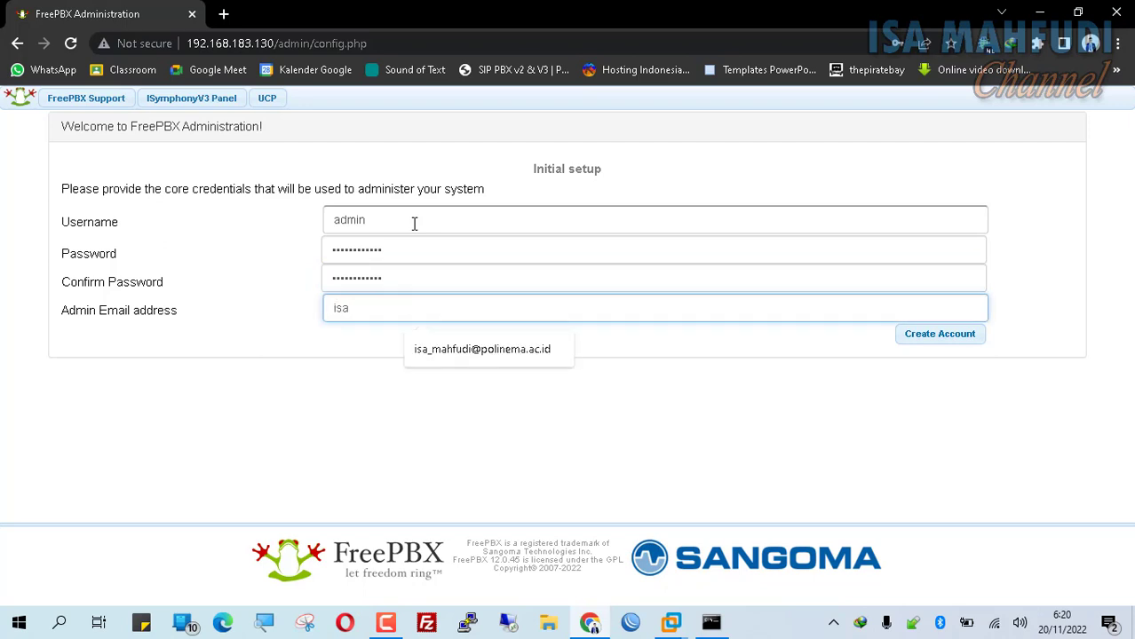
pyautogui.press('Down')
pyautogui.press('Return')
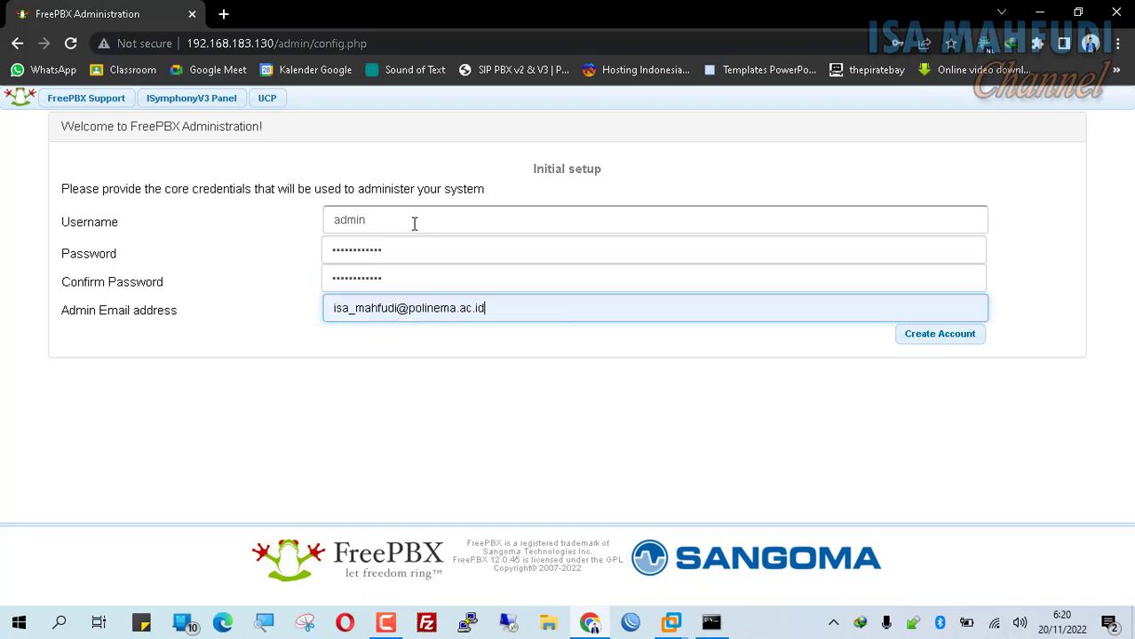
pyautogui.click(965, 341)
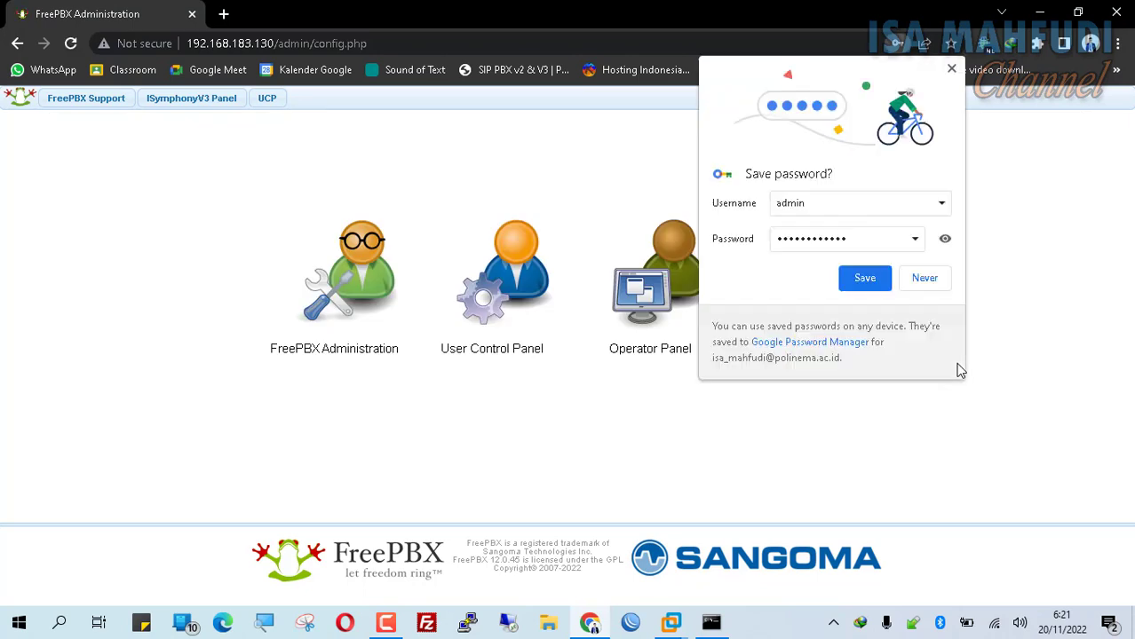
# - Log in to FreePBX Administration as admin with its password, dismissing Chrome's save-password prompts
pyautogui.click(951, 69)
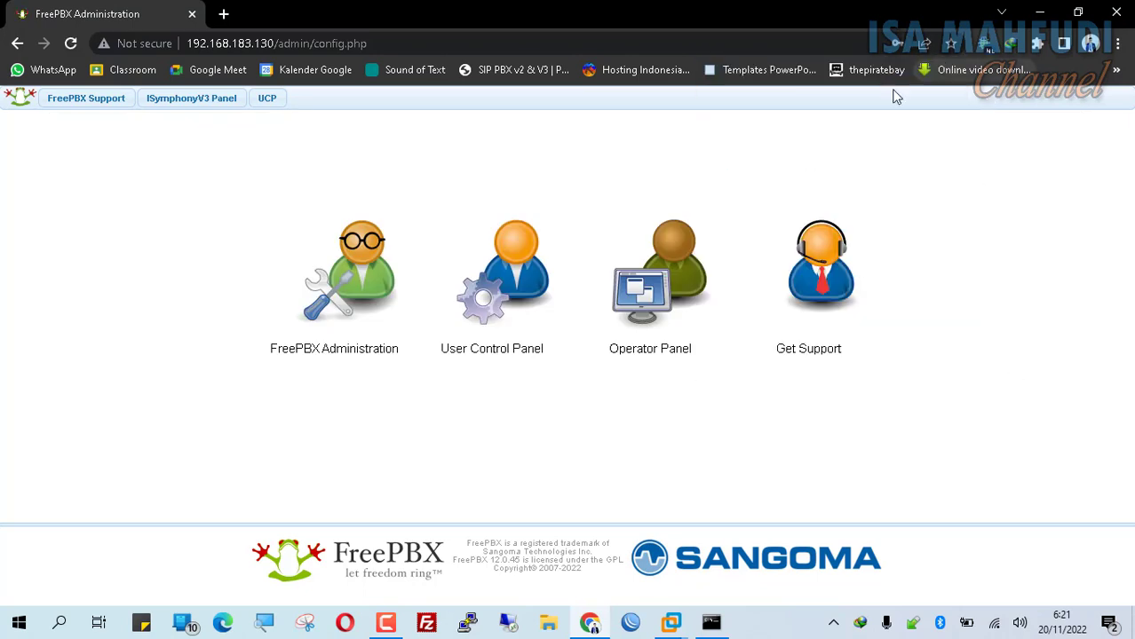
pyautogui.click(362, 279)
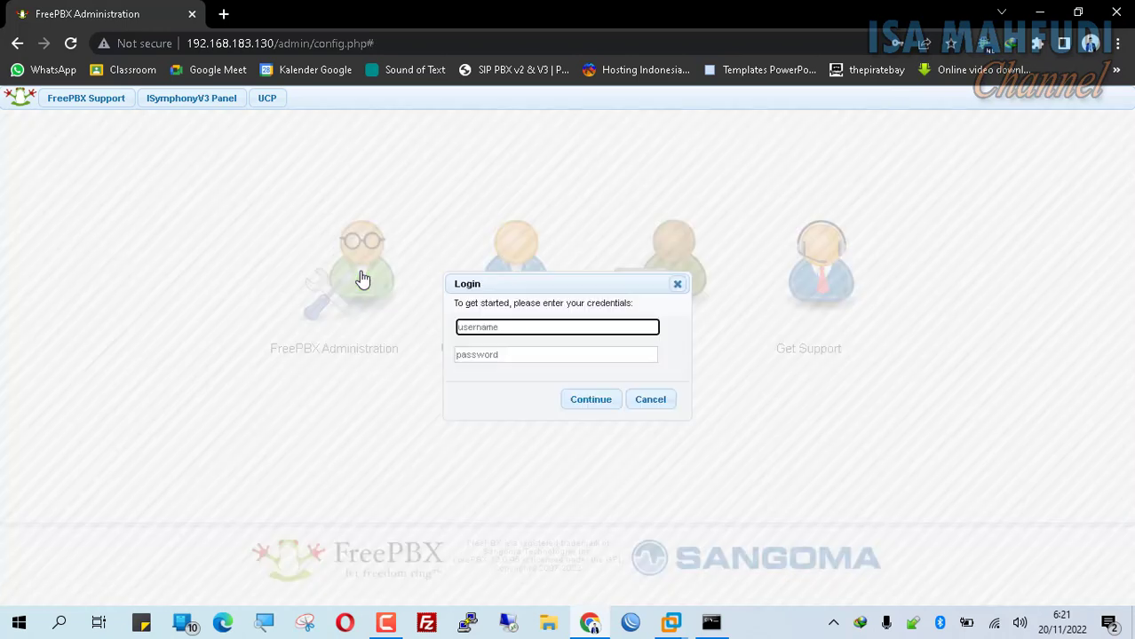
pyautogui.write('admin')
pyautogui.press('Tab')
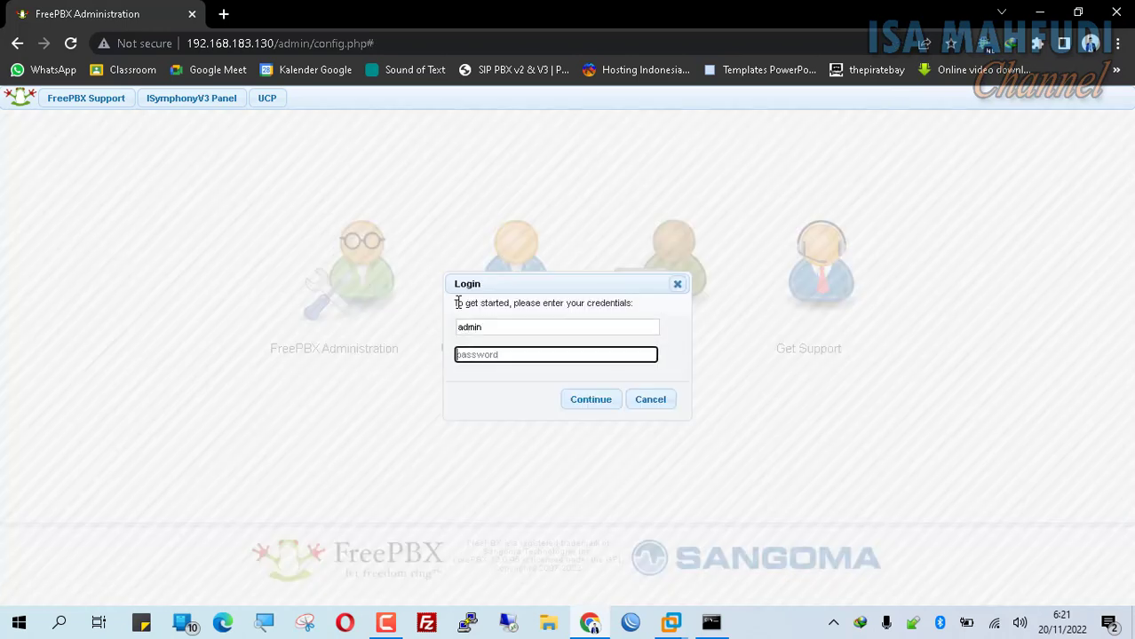
pyautogui.write('admin123456')
pyautogui.click(611, 401)
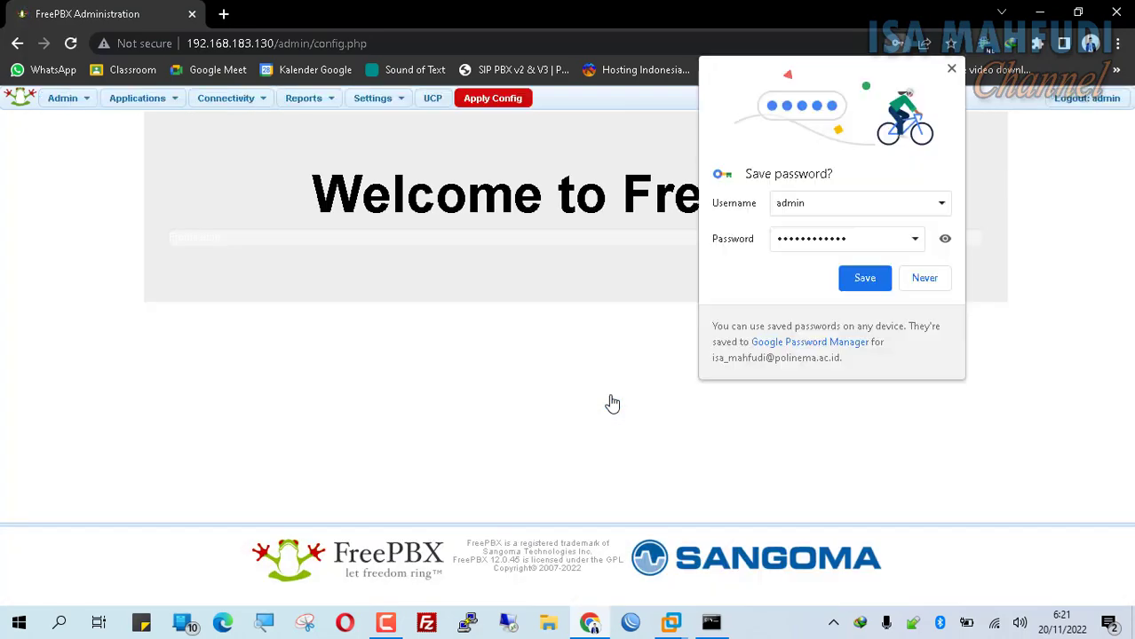
pyautogui.click(952, 71)
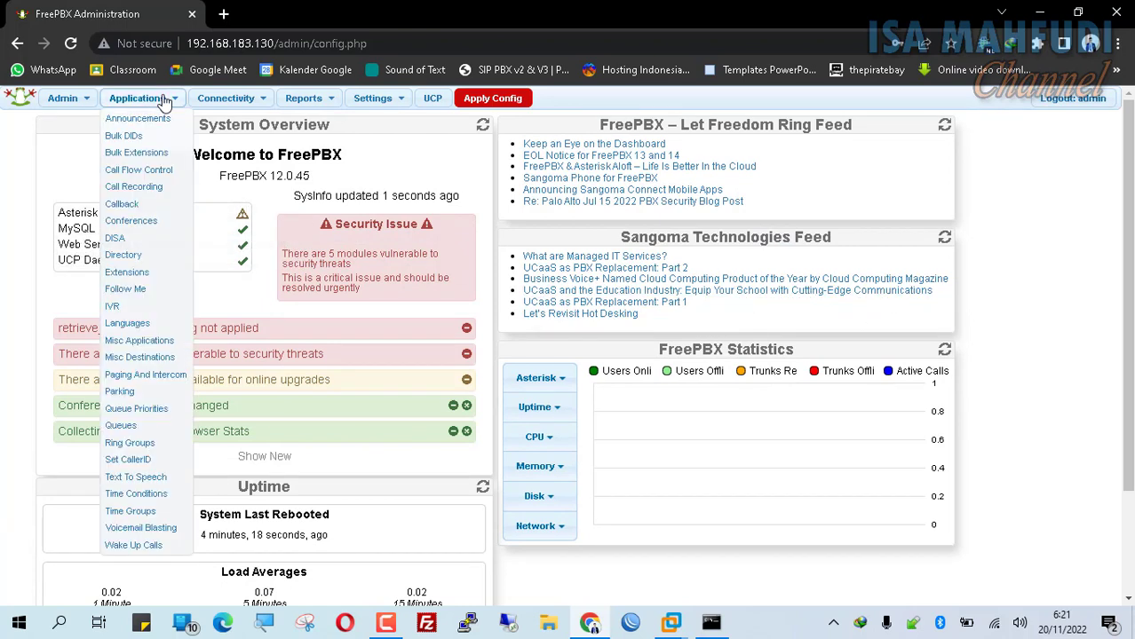
# - Open Extensions and start a Generic CHAN SIP Device extension form
pyautogui.moveTo(137, 99)
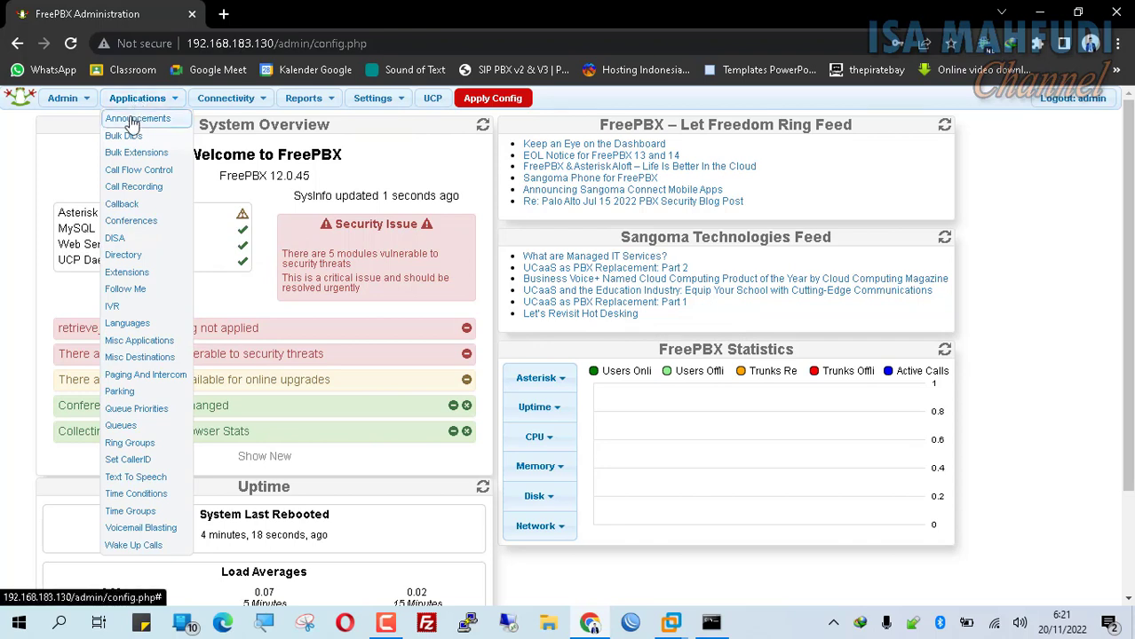
pyautogui.click(144, 272)
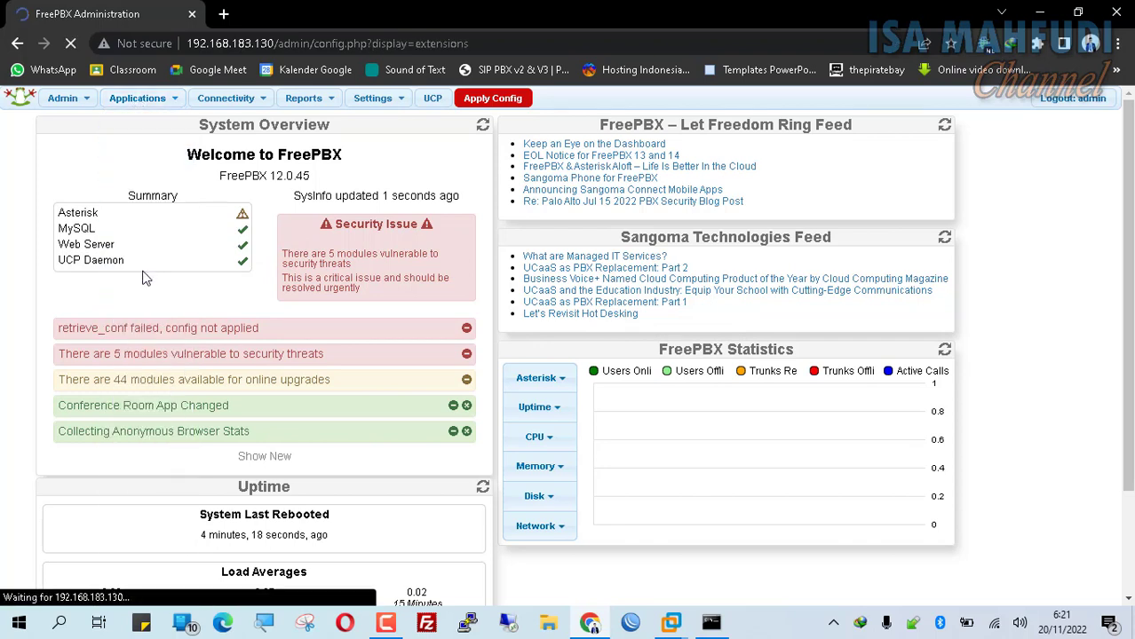
pyautogui.click(297, 245)
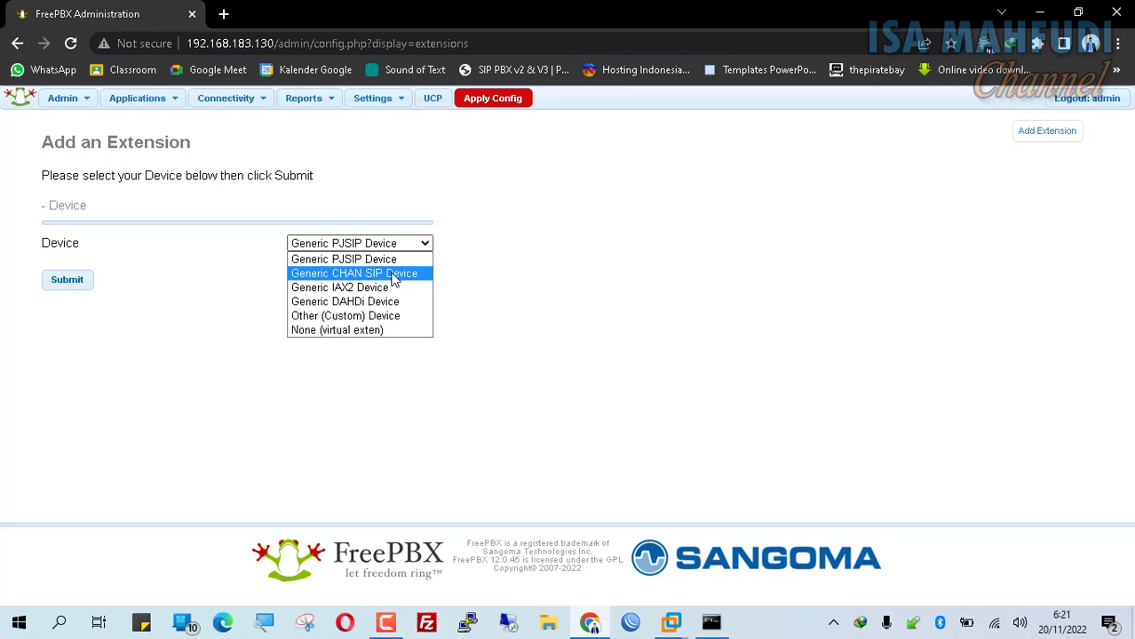
pyautogui.click(392, 274)
pyautogui.click(59, 288)
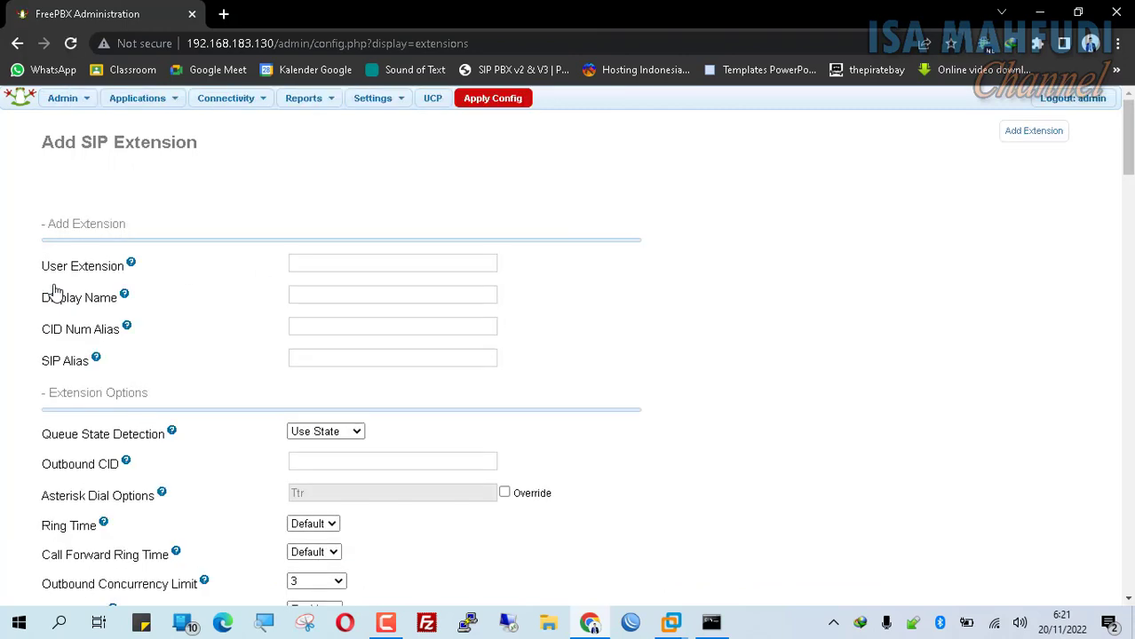
pyautogui.click(316, 263)
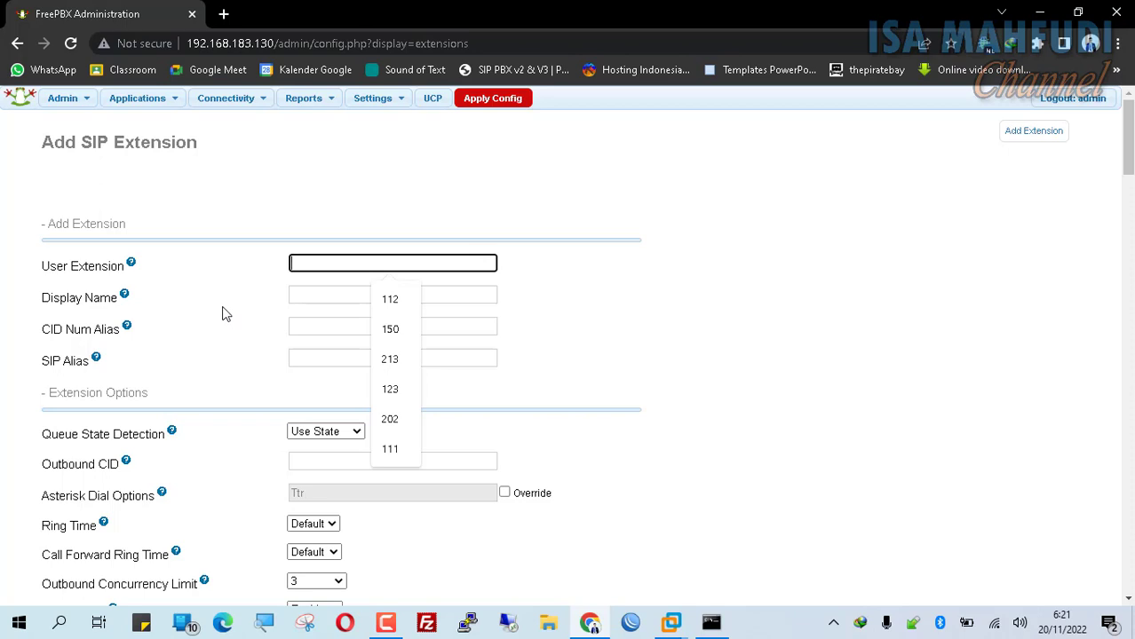
pyautogui.click(784, 319)
# - Return to Applications > Extensions and pick Generic CHAN SIP Device as the device type again
pyautogui.click(175, 101)
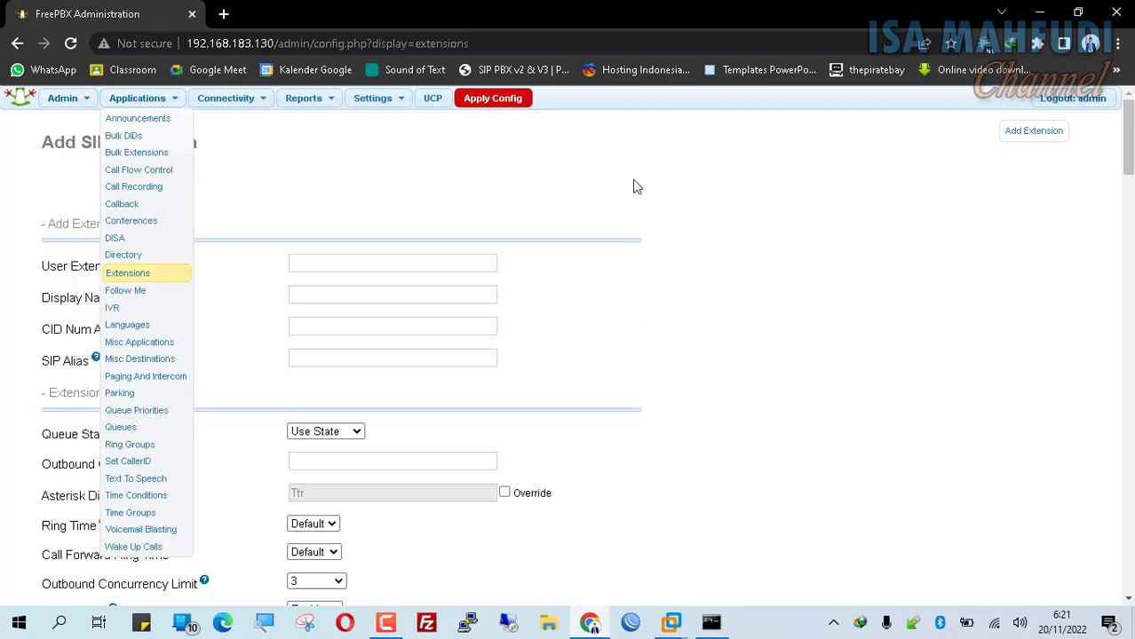
pyautogui.click(793, 286)
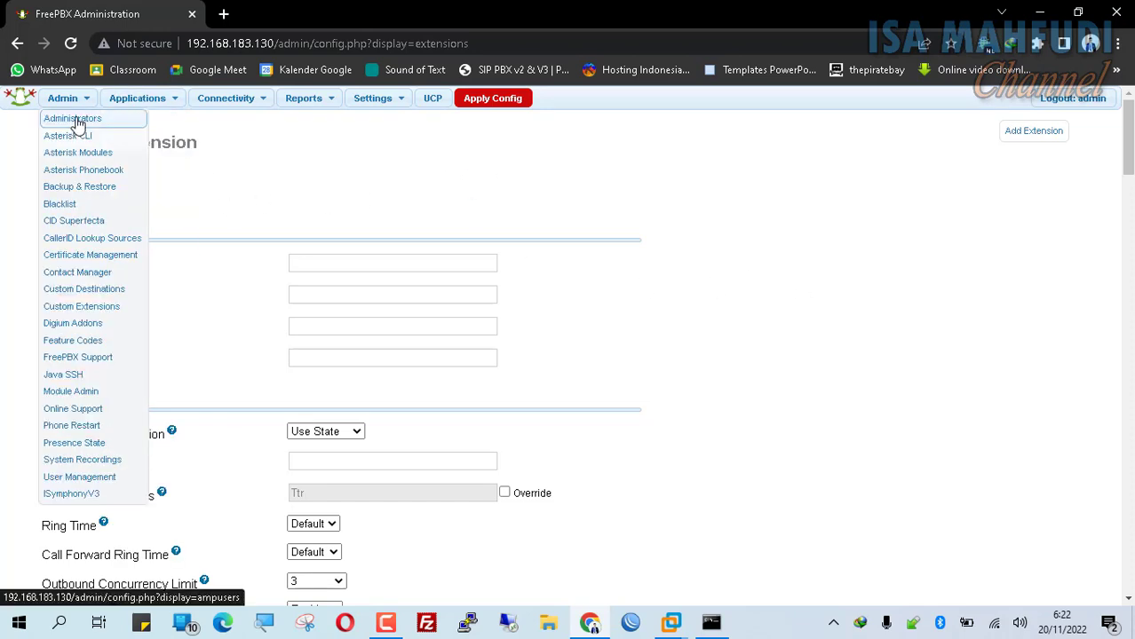
pyautogui.moveTo(144, 108)
pyautogui.click(138, 277)
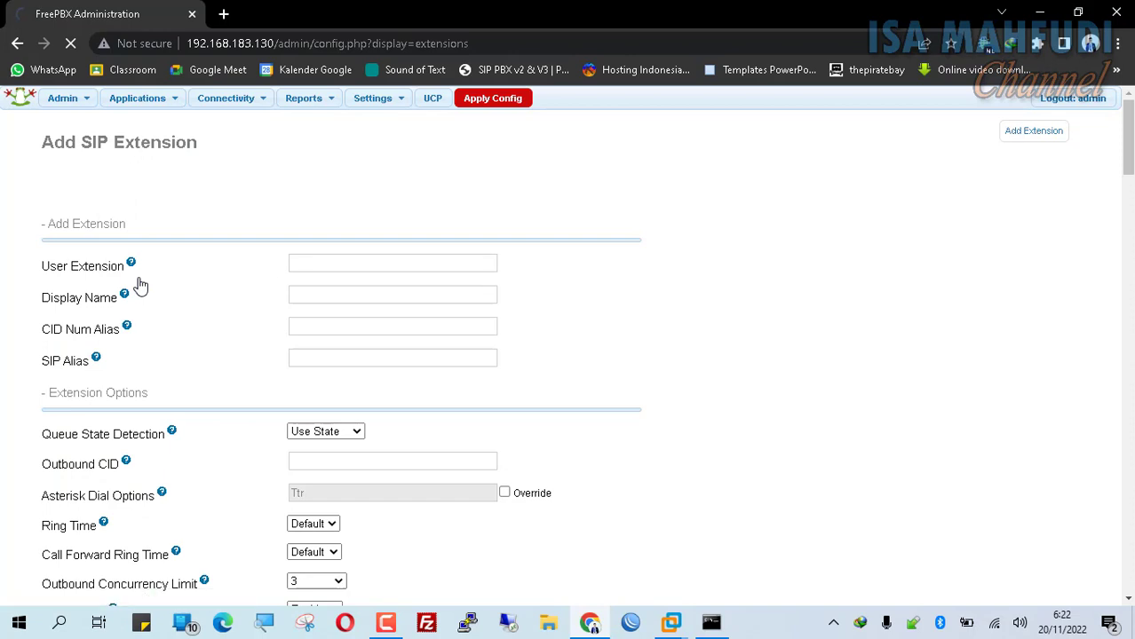
pyautogui.click(359, 244)
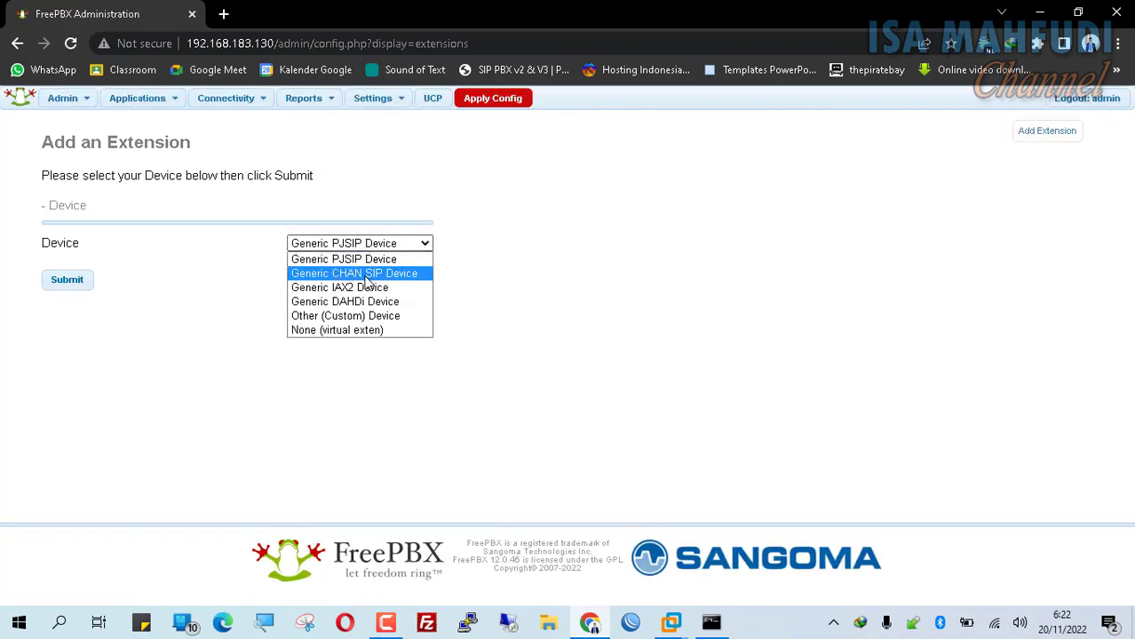
pyautogui.click(359, 266)
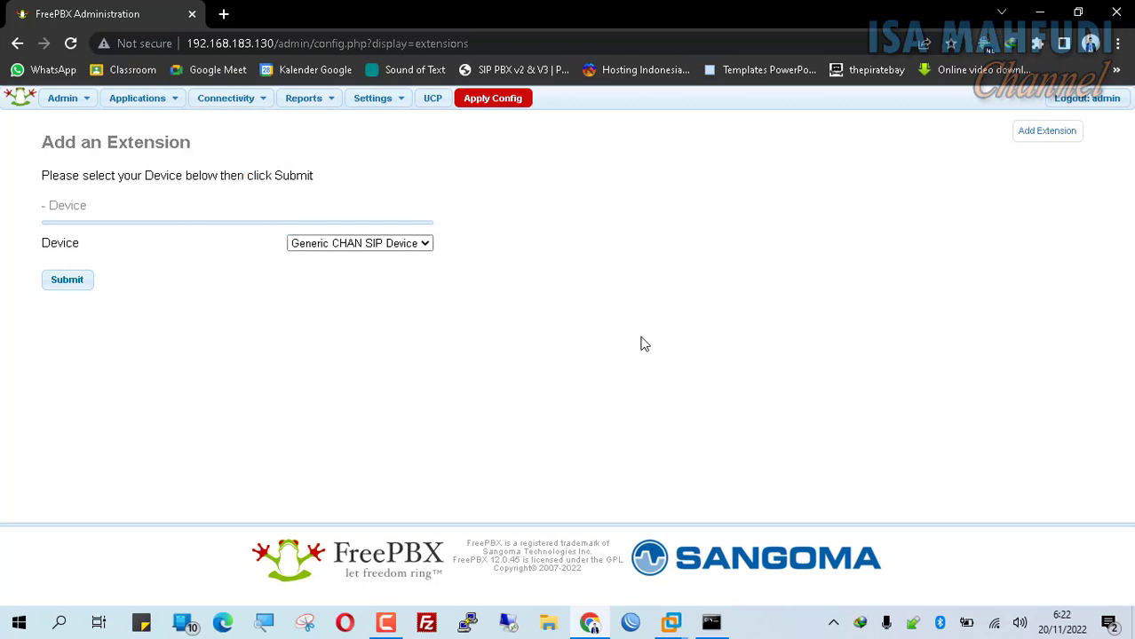
pyautogui.moveTo(61, 102)
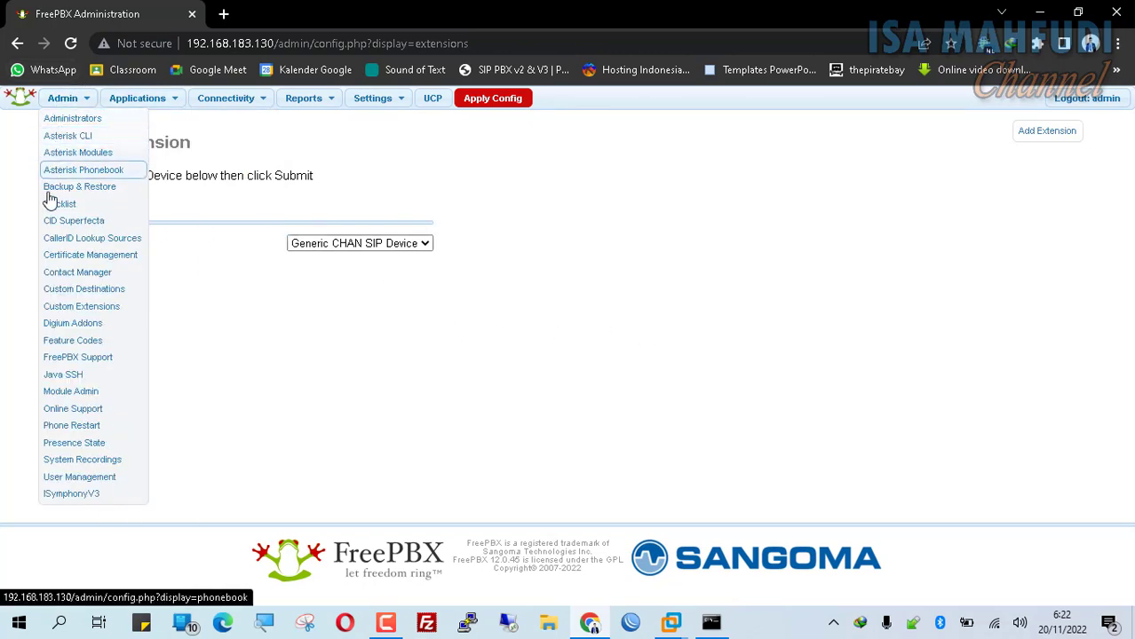
# - In Module Admin, set the CallerID Lookup module's action to Uninstall
pyautogui.click(93, 396)
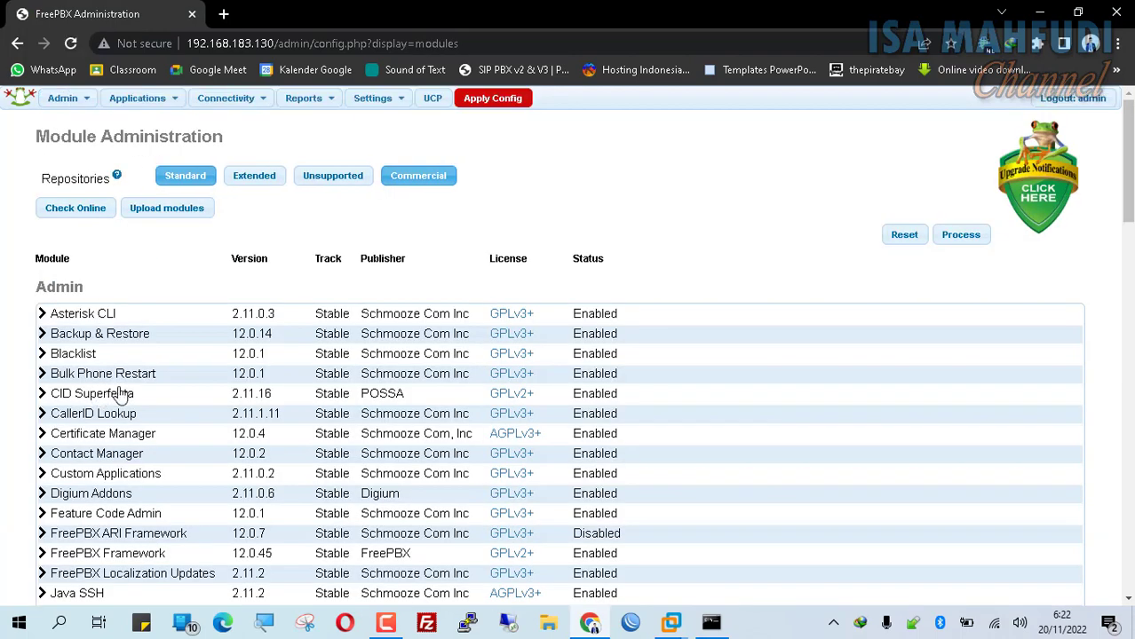
pyautogui.scroll(-2, 217, 356)
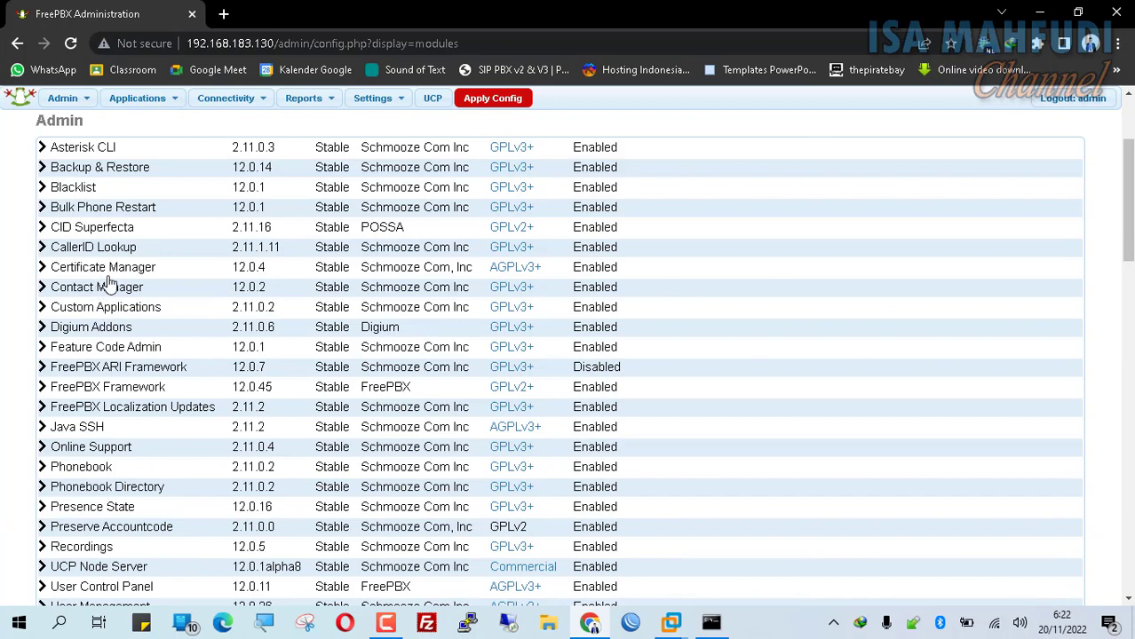
pyautogui.click(98, 248)
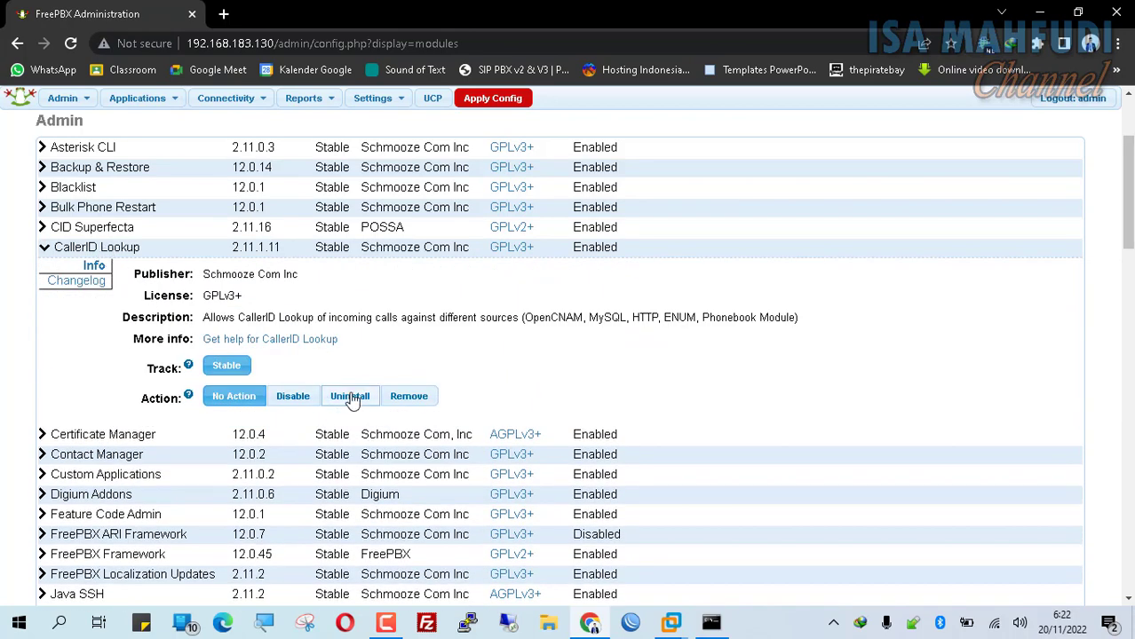
pyautogui.click(350, 397)
pyautogui.scroll(2, 376, 389)
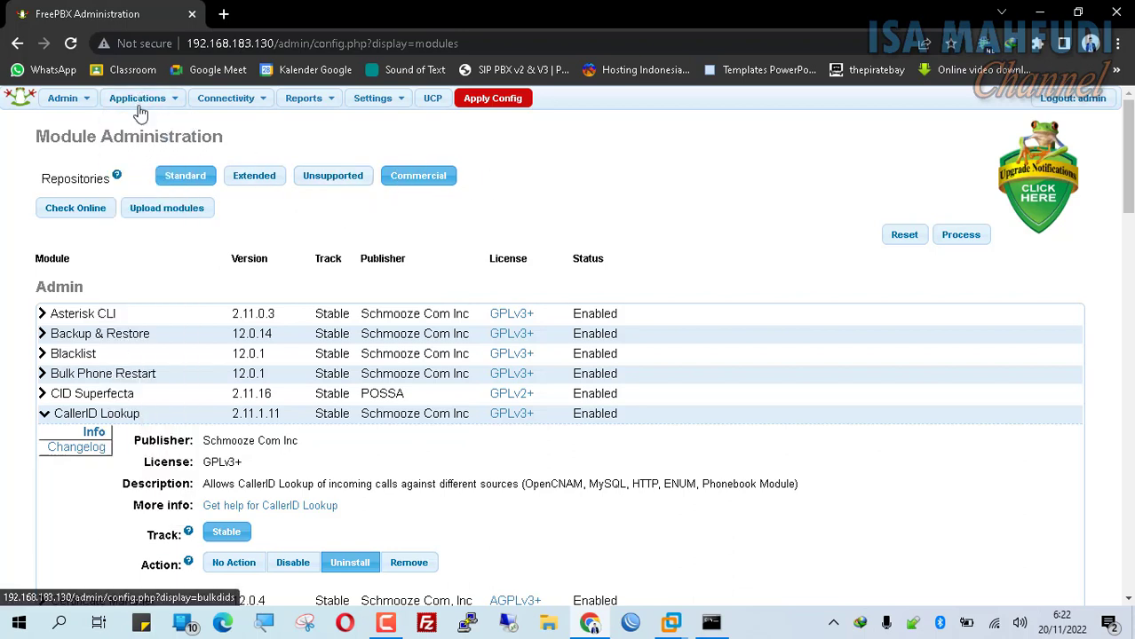
pyautogui.moveTo(177, 111)
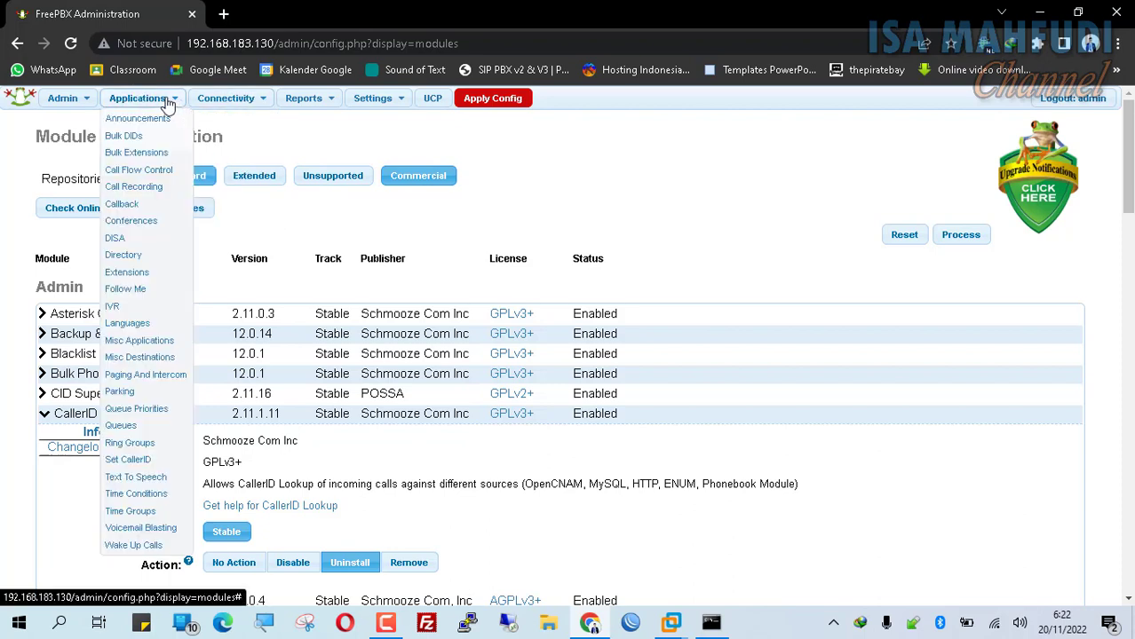
# - Choose Generic CHAN SIP Device under Extensions and open the new extension form
pyautogui.click(140, 275)
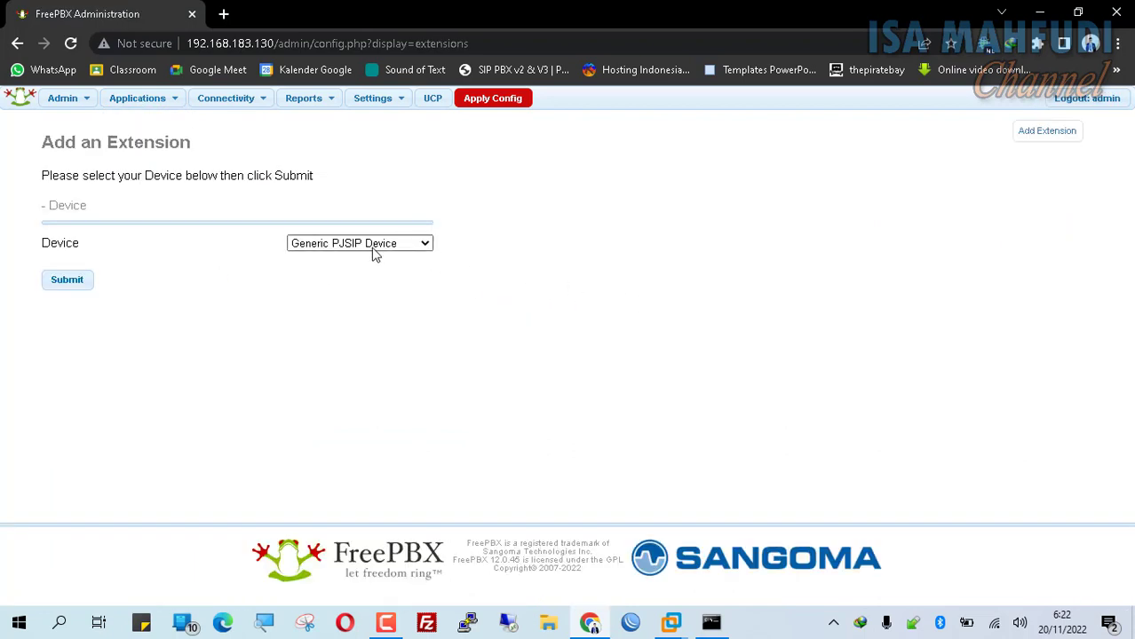
pyautogui.click(372, 249)
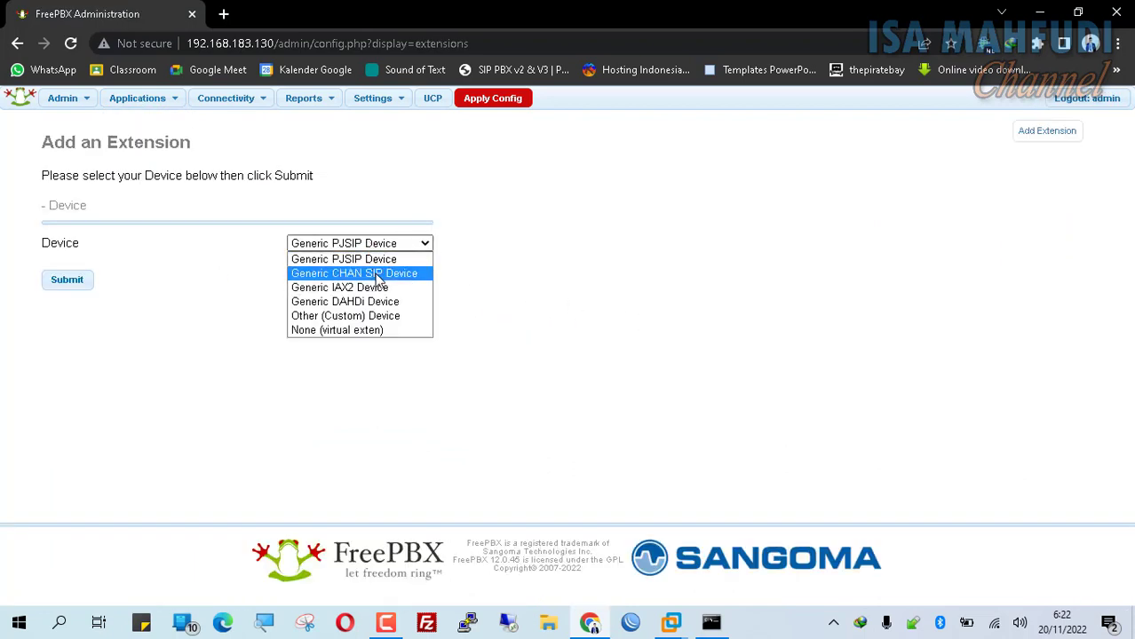
pyautogui.click(380, 281)
pyautogui.click(60, 281)
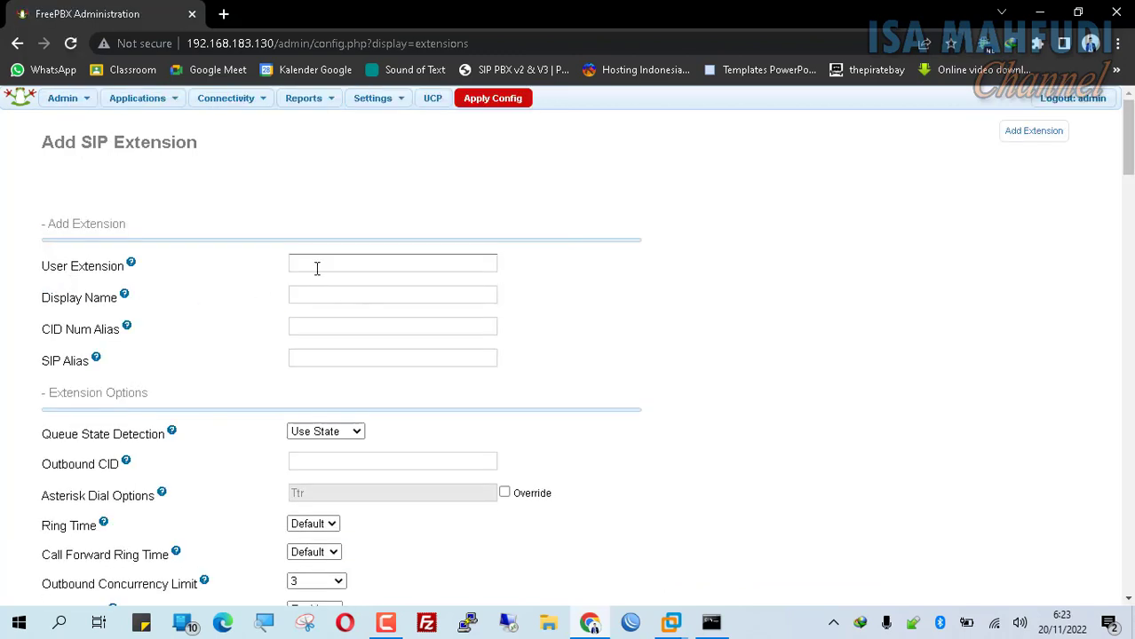
# - Enter User Extension 101, Display Name 'Client 1' and SIP Alias 101
pyautogui.click(317, 268)
pyautogui.write('101')
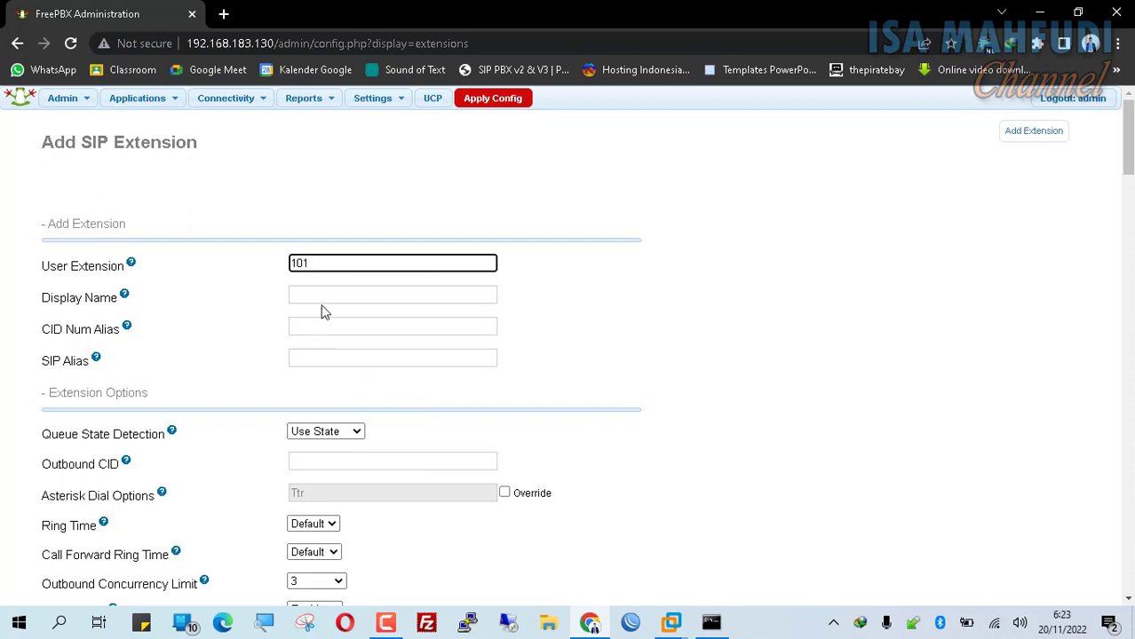
pyautogui.click(322, 297)
pyautogui.write('C')
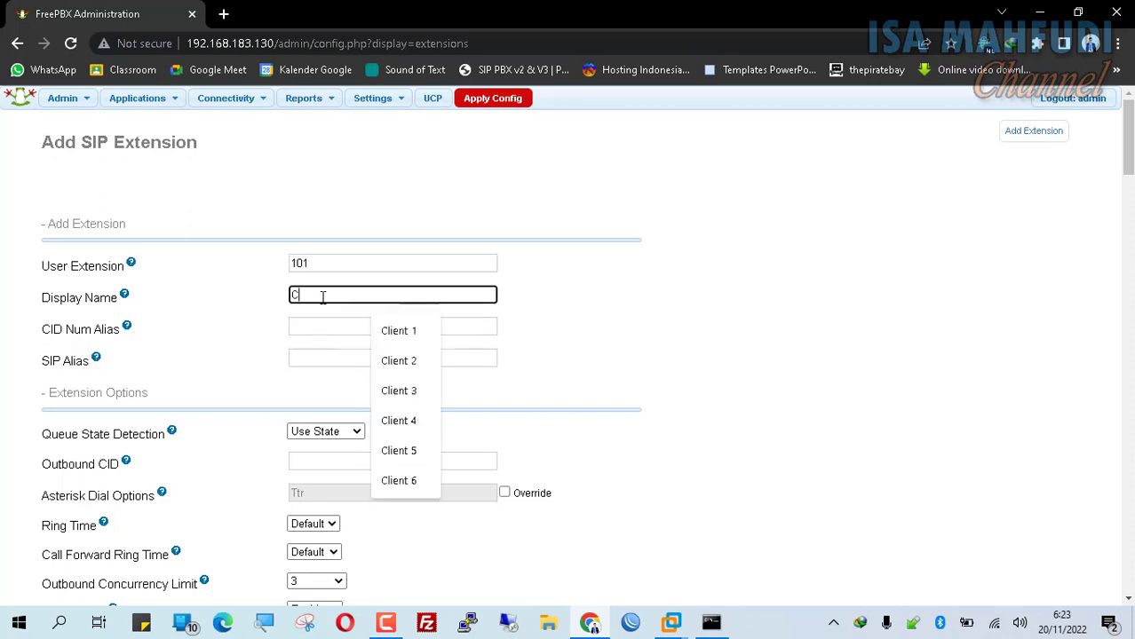
pyautogui.write('lient 1')
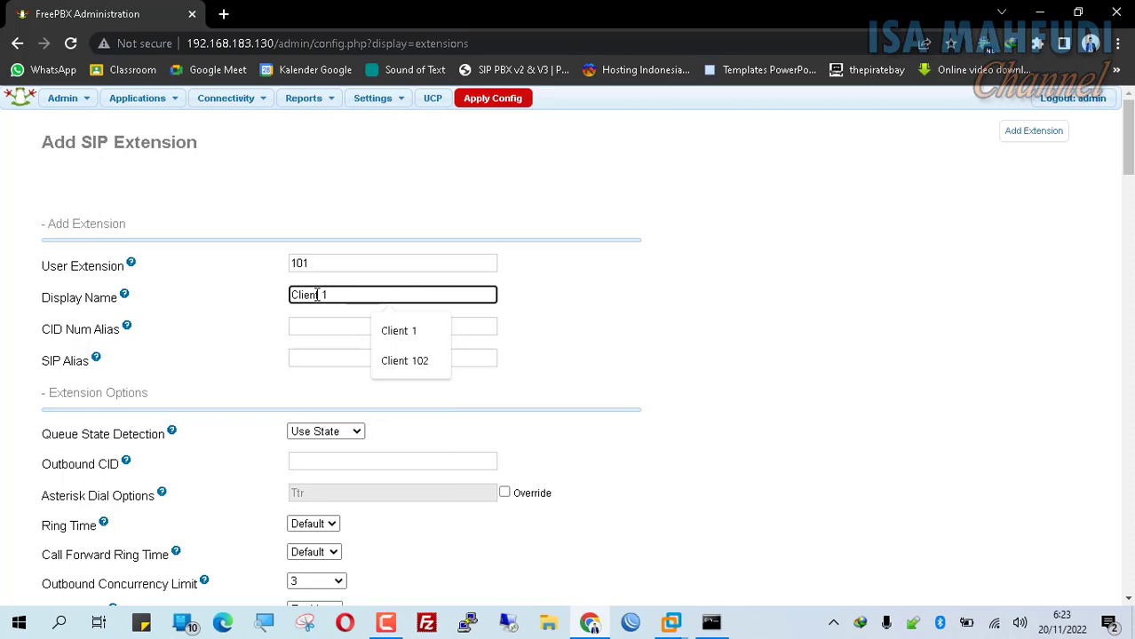
pyautogui.click(317, 364)
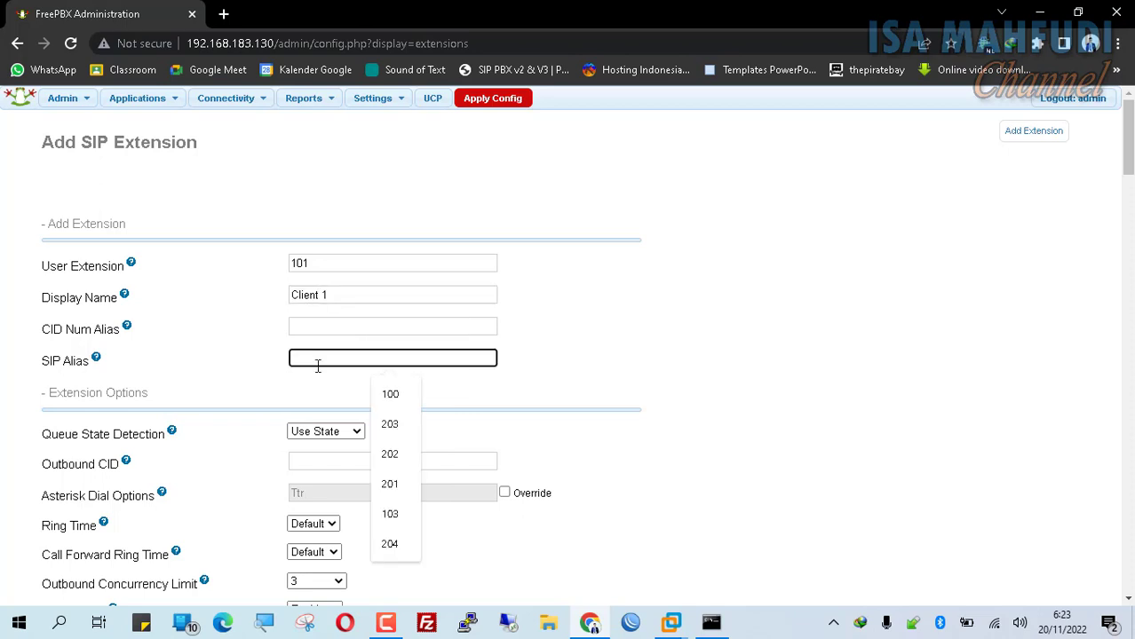
pyautogui.write('101')
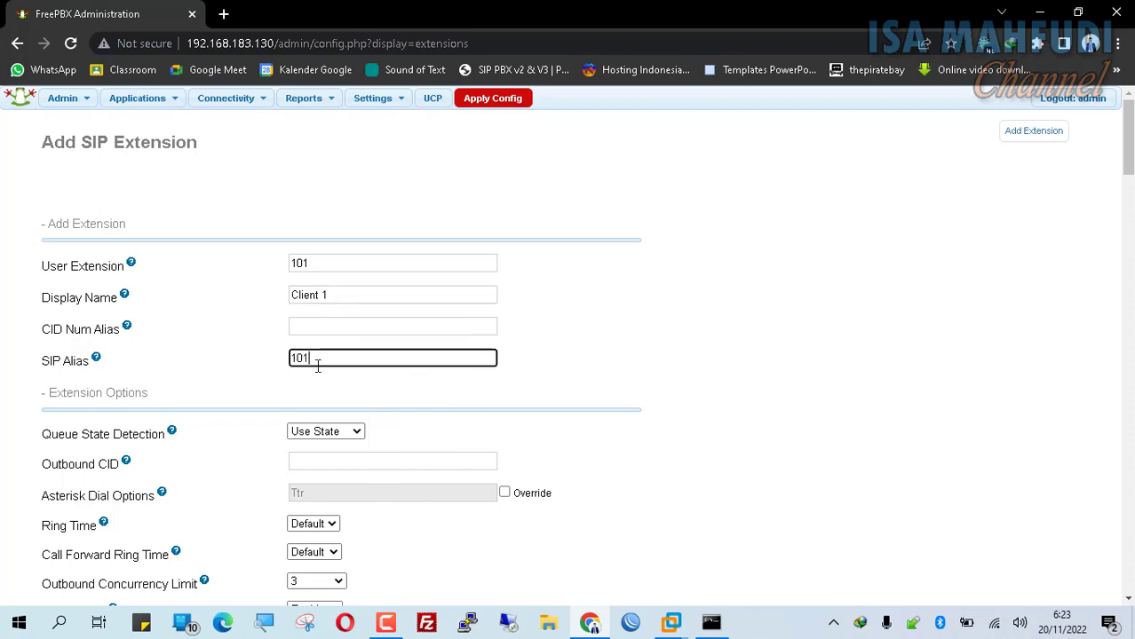
pyautogui.scroll(-5, 319, 360)
pyautogui.scroll(-4, 577, 364)
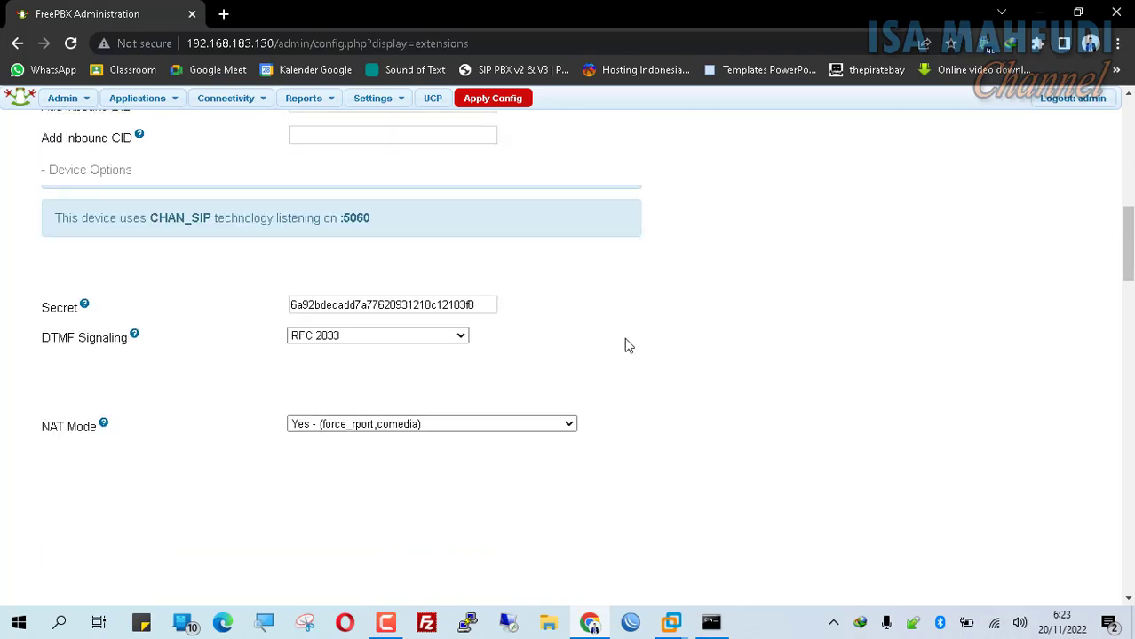
# - Replace the generated device secret with a custom secret
pyautogui.moveTo(484, 305); pyautogui.dragTo(248, 327)
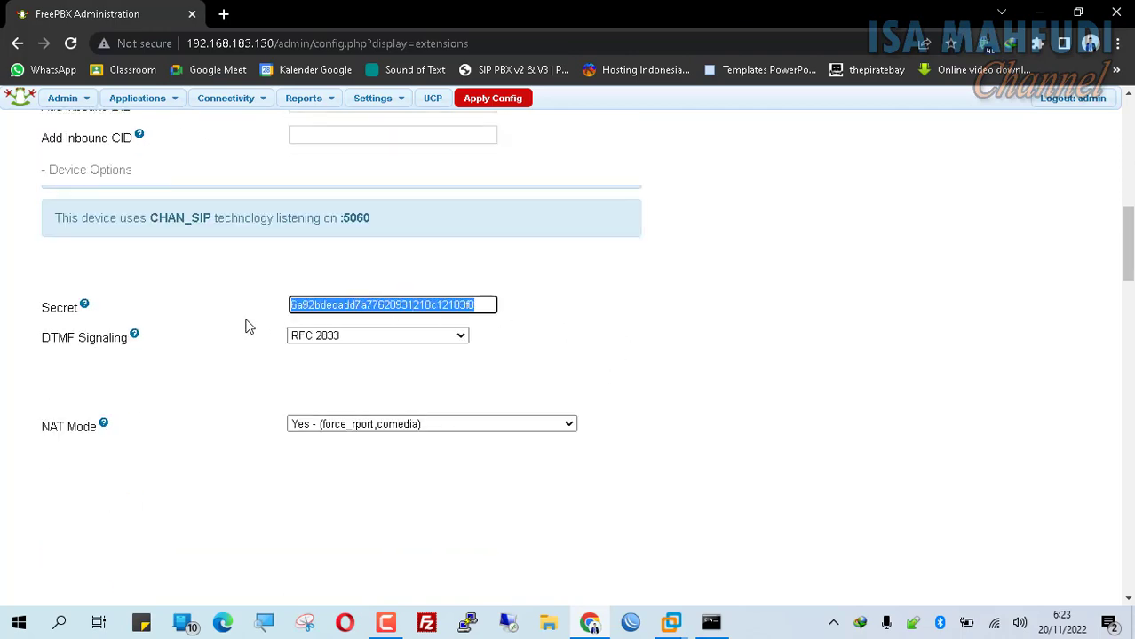
pyautogui.write('client101')
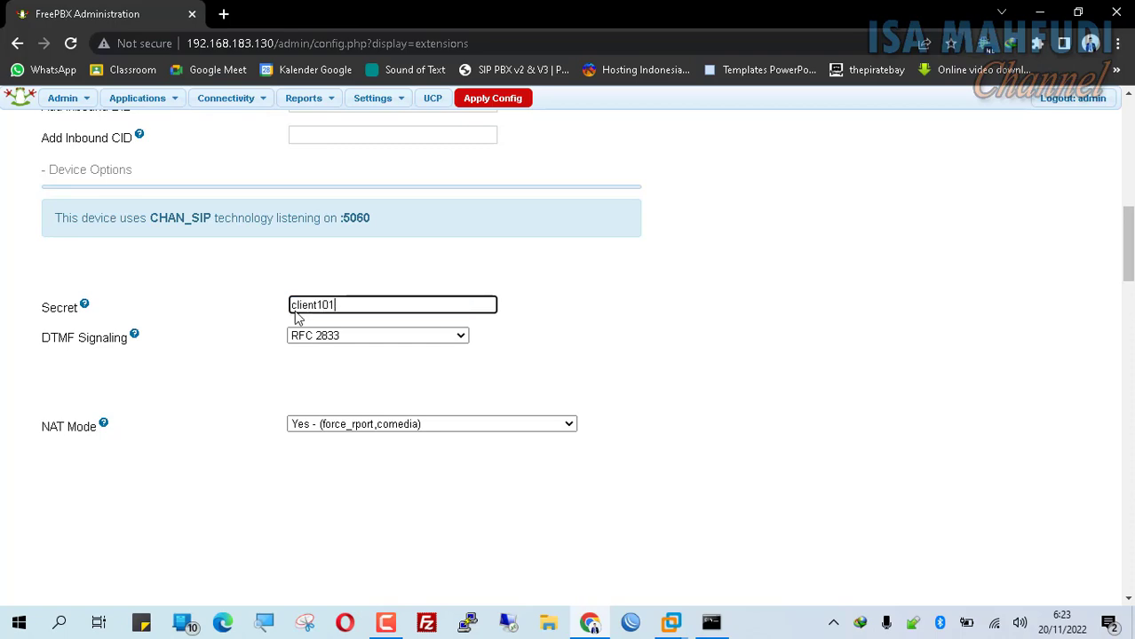
pyautogui.scroll(-10, 556, 302)
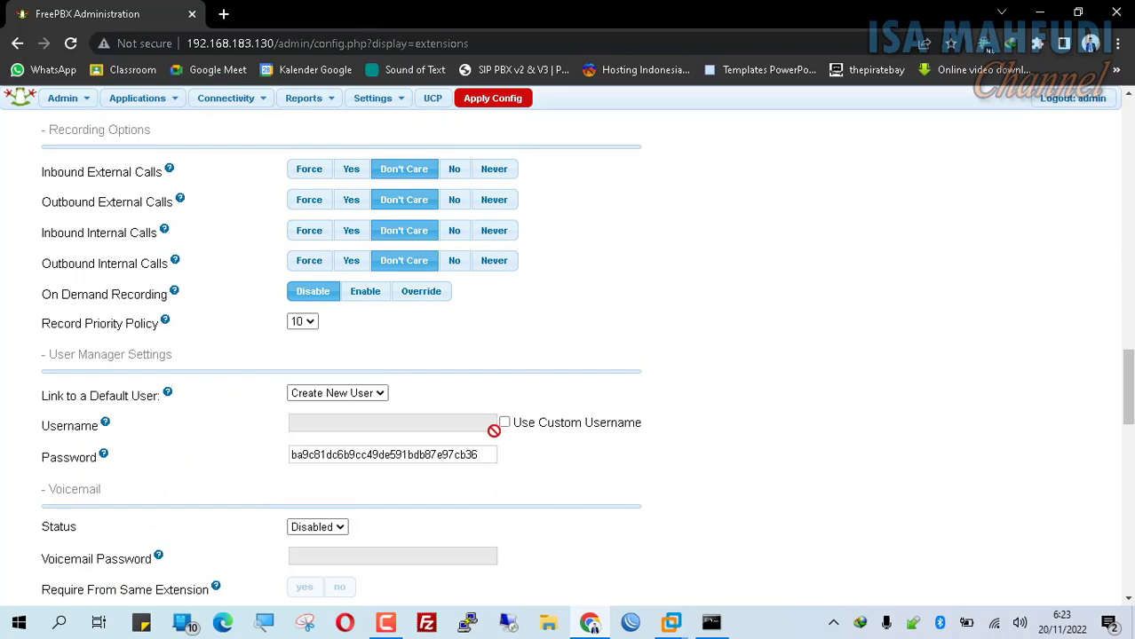
# - Replace the generated User Manager password with a custom password
pyautogui.moveTo(484, 454); pyautogui.dragTo(226, 454)
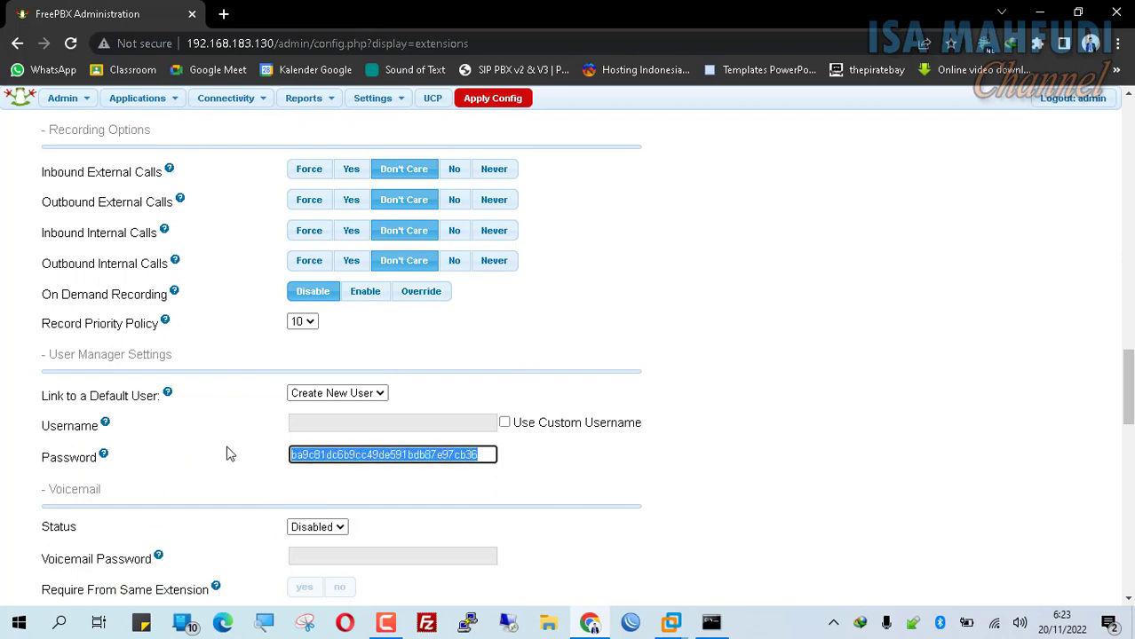
pyautogui.write('client101')
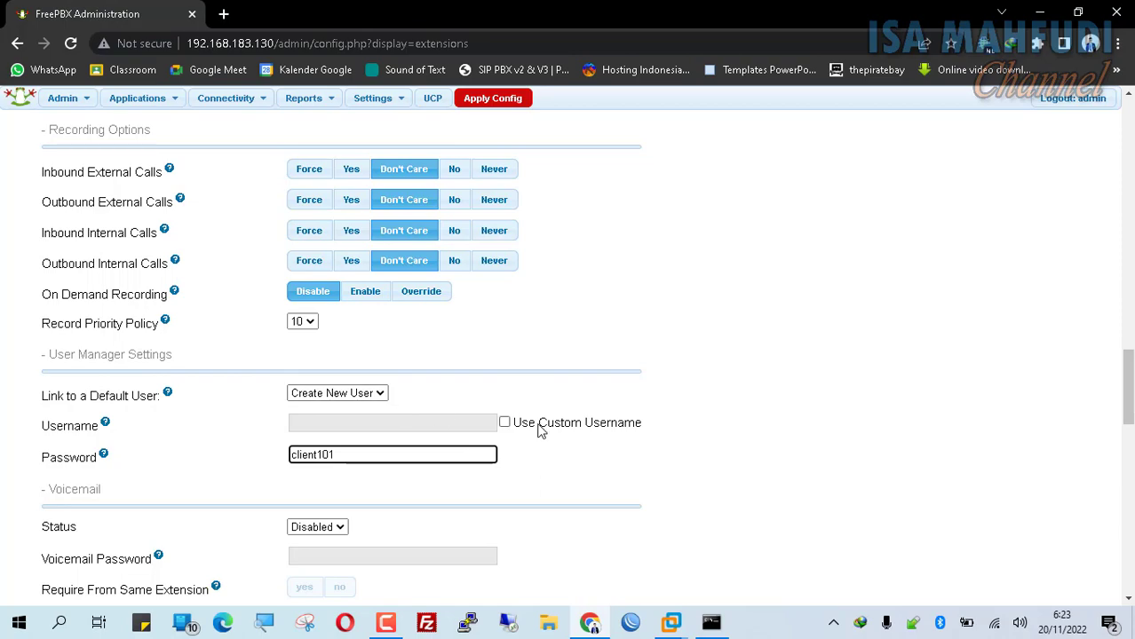
pyautogui.scroll(-15, 541, 430)
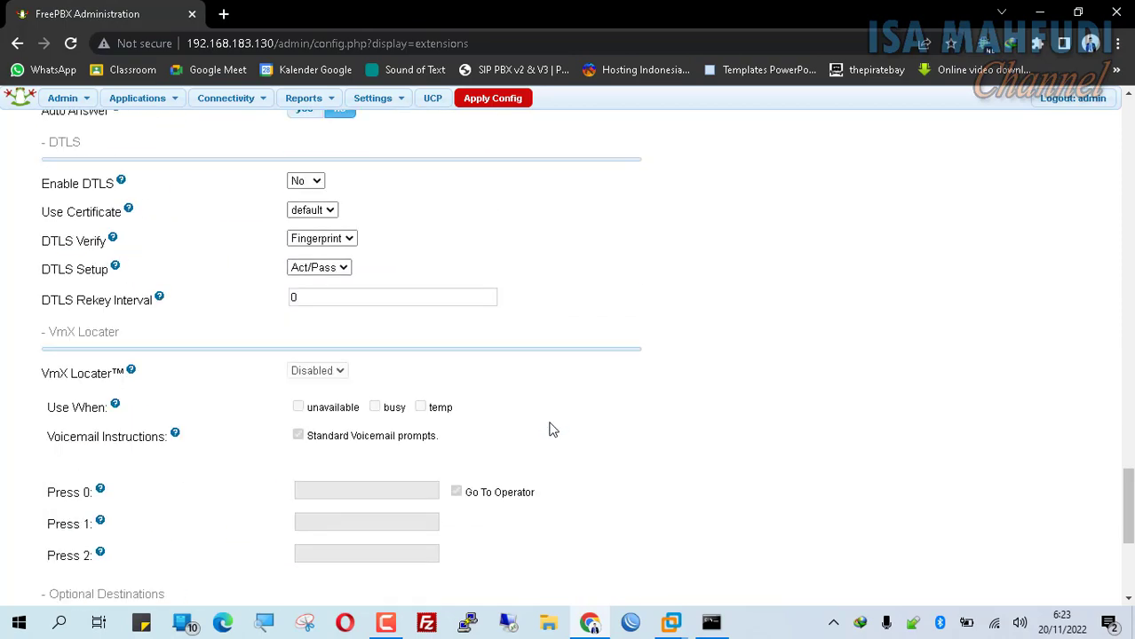
pyautogui.scroll(7, 602, 428)
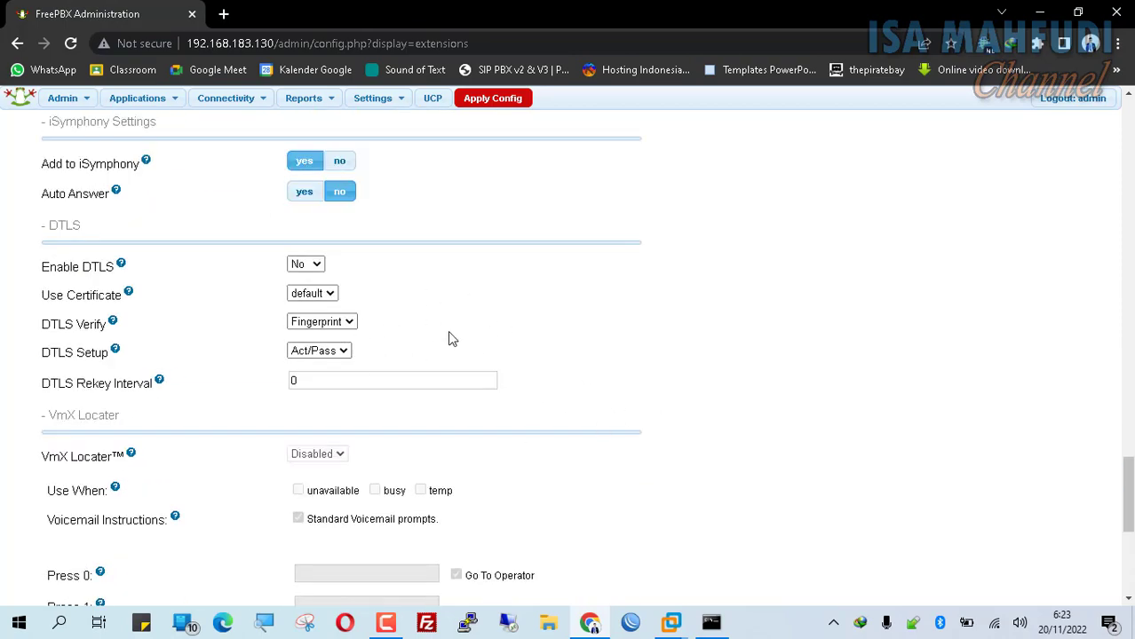
pyautogui.scroll(-5, 452, 338)
pyautogui.scroll(20, 487, 377)
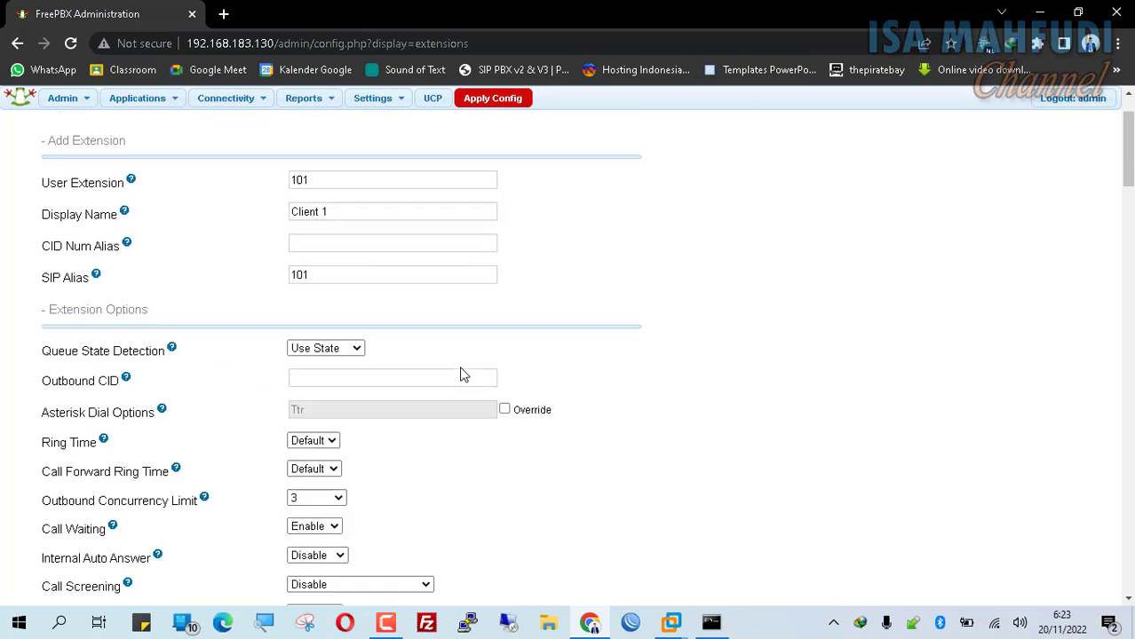
# - Submit extension 101 for Client 1, then apply the config, which returns a reload error
pyautogui.scroll(2, 462, 375)
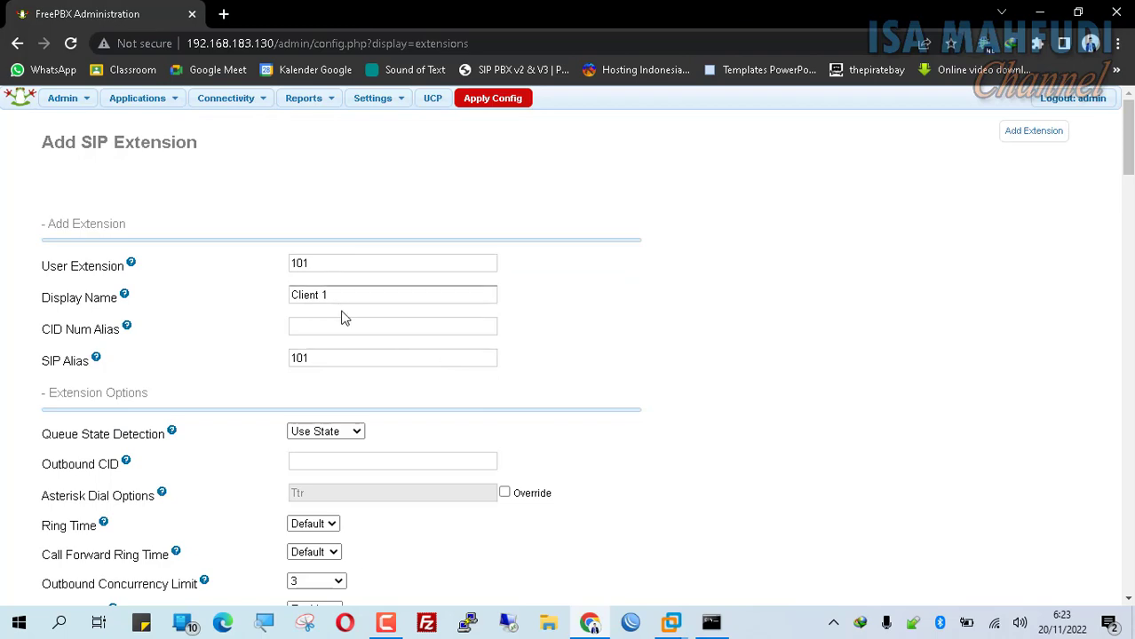
pyautogui.scroll(-10, 347, 302)
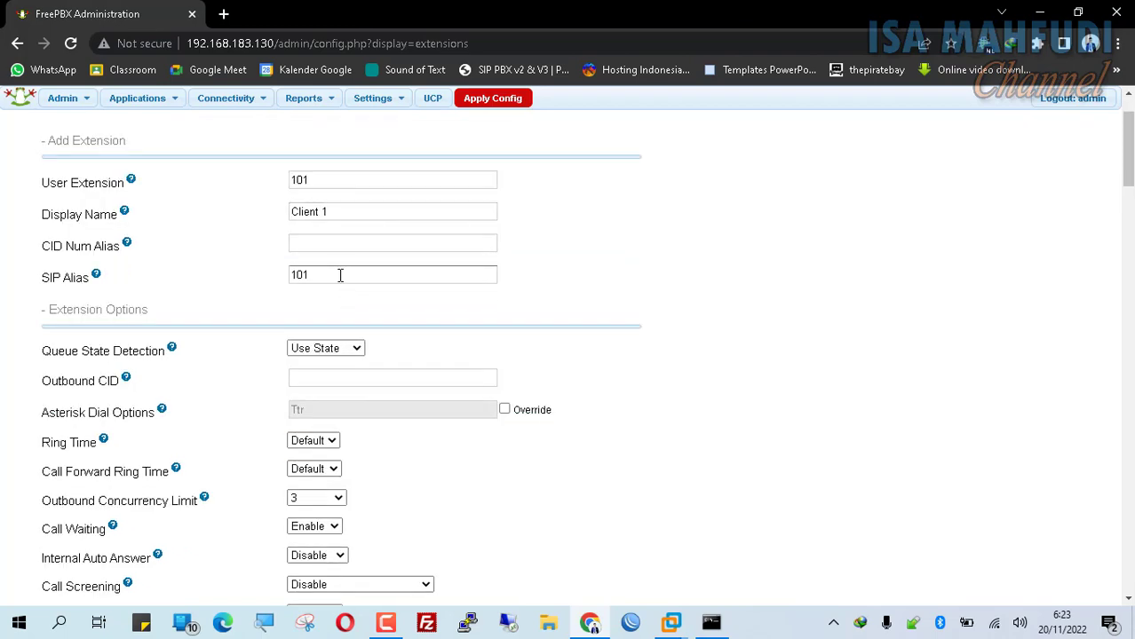
pyautogui.scroll(10, 359, 323)
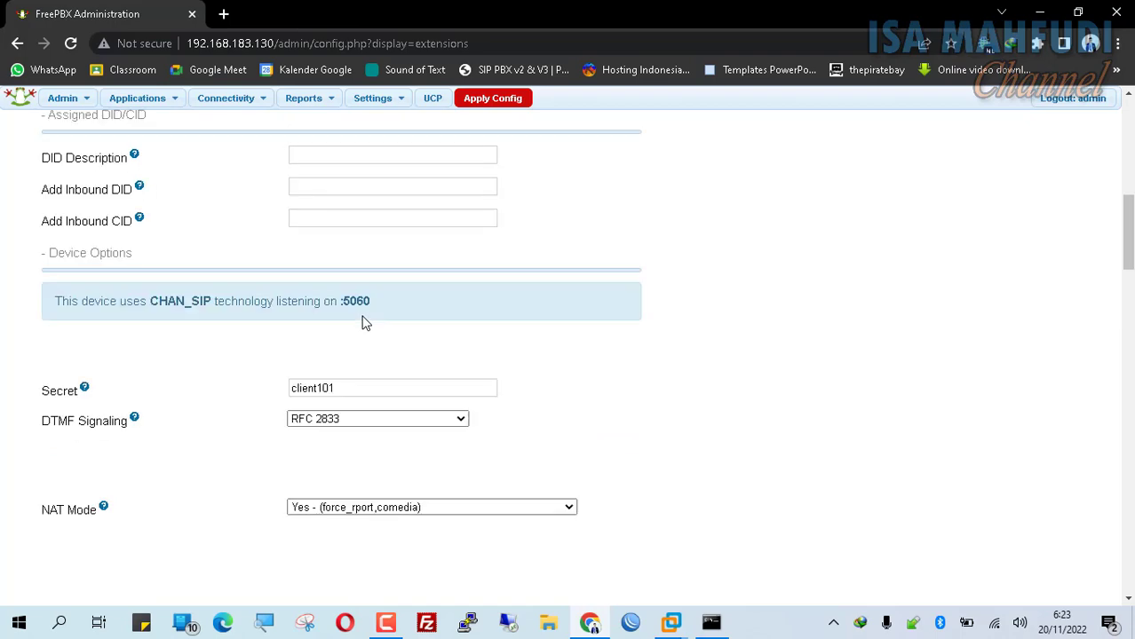
pyautogui.scroll(-15, 364, 324)
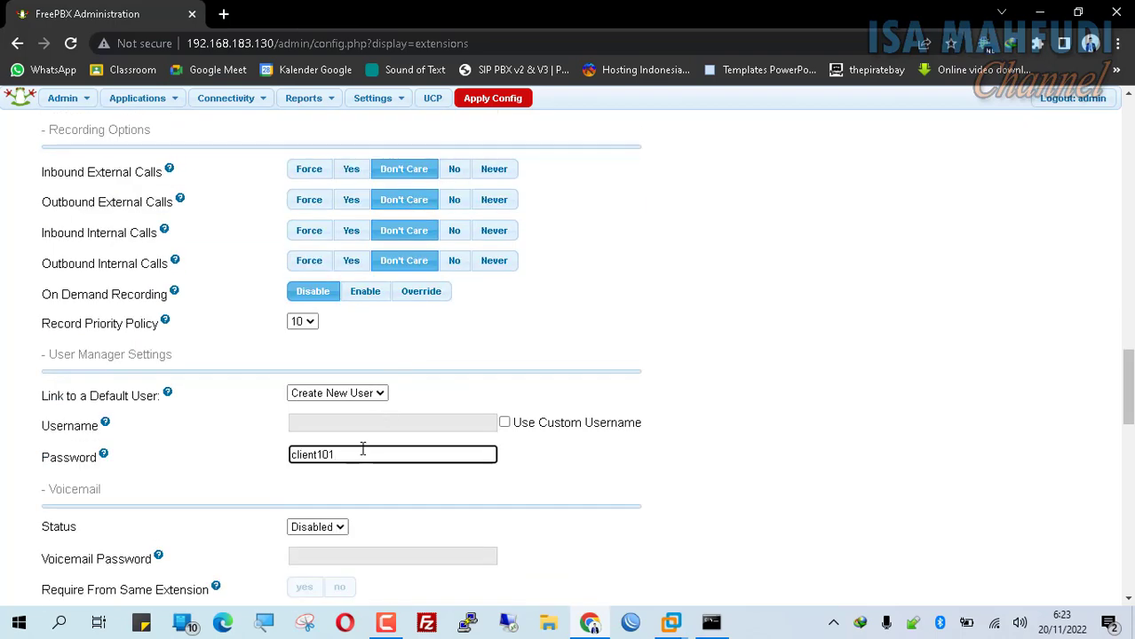
pyautogui.scroll(15, 358, 454)
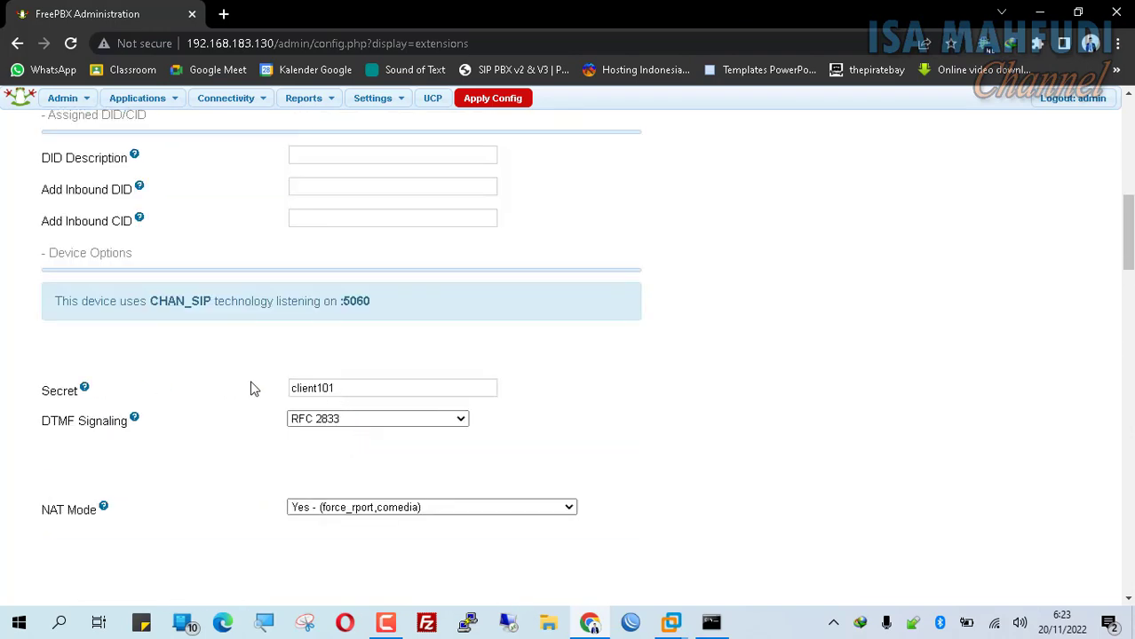
pyautogui.scroll(-10, 266, 388)
pyautogui.scroll(-3, 319, 381)
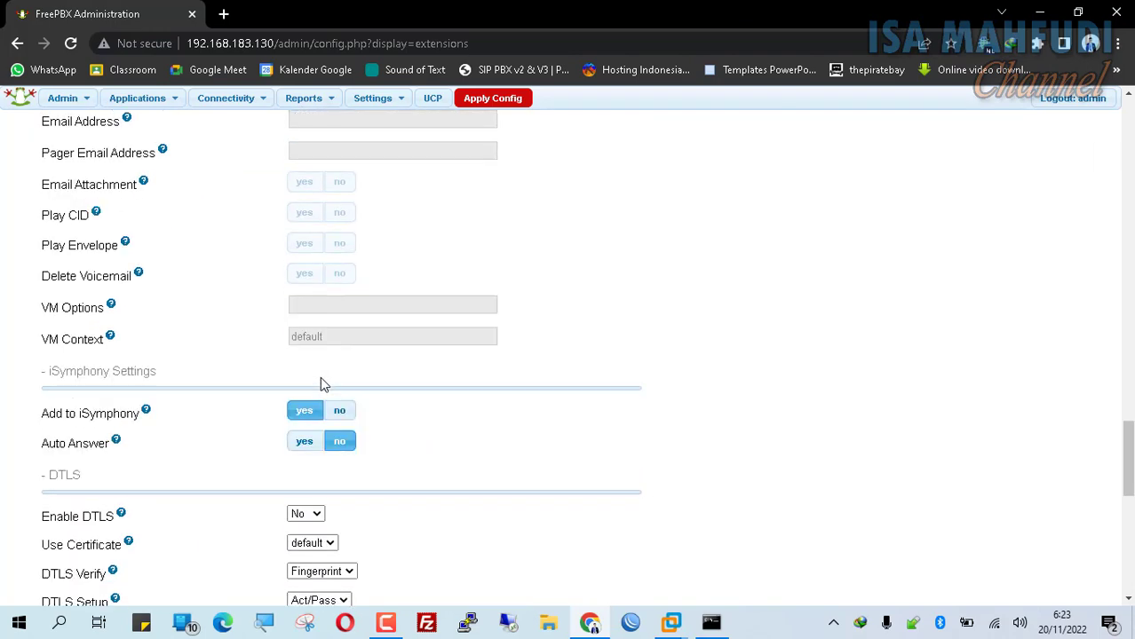
pyautogui.scroll(-3, 322, 382)
pyautogui.scroll(11, 333, 381)
pyautogui.scroll(-4, 351, 408)
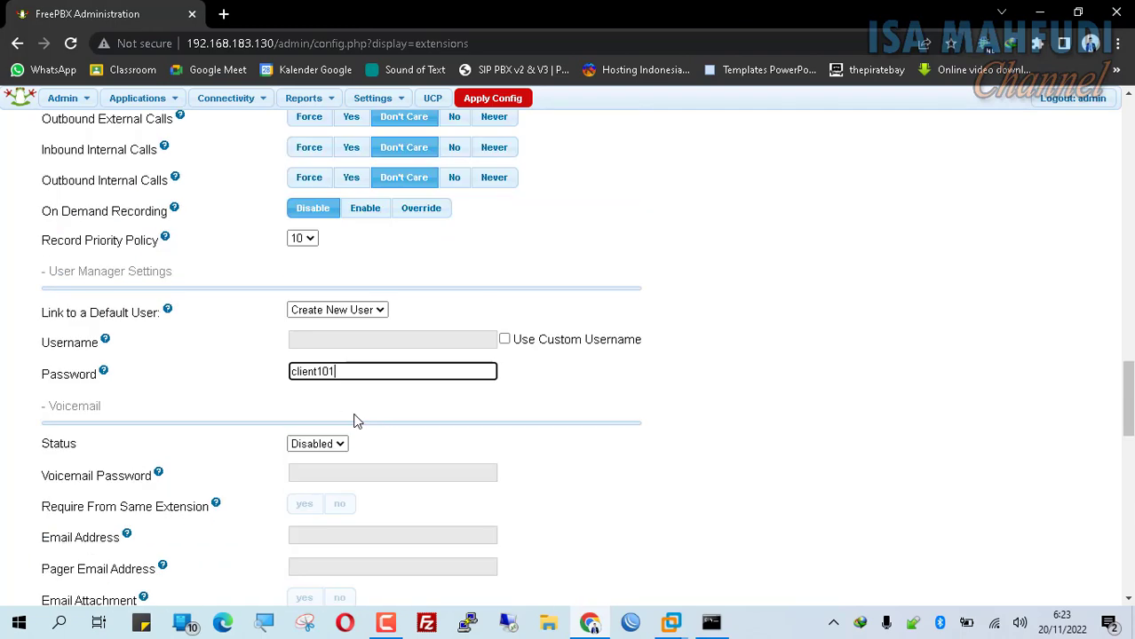
pyautogui.scroll(-12, 333, 373)
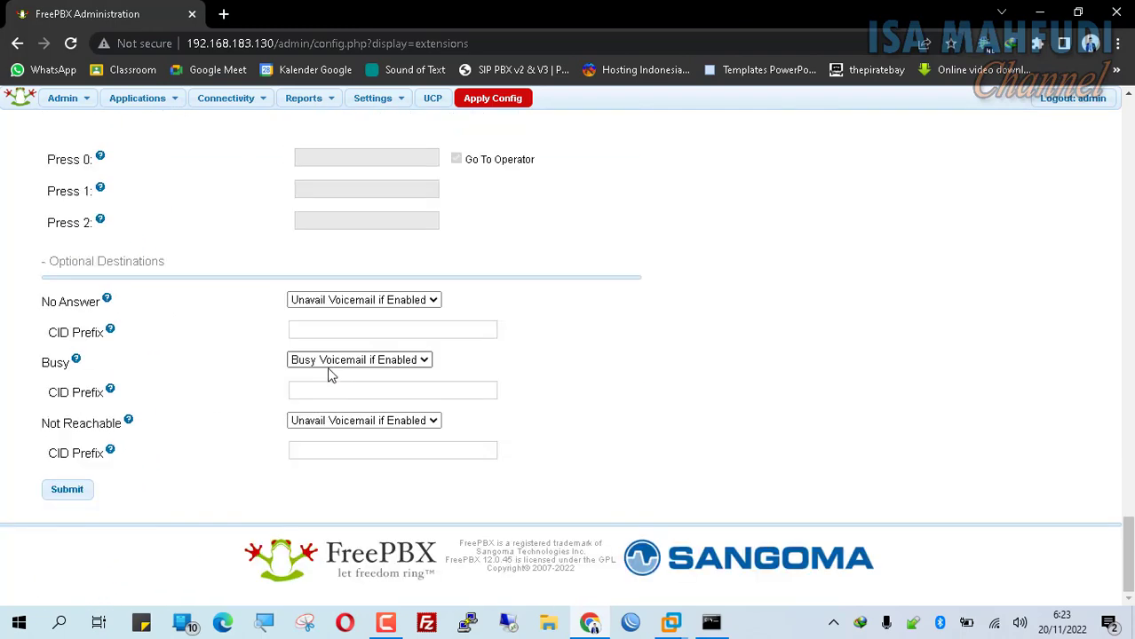
pyautogui.click(67, 490)
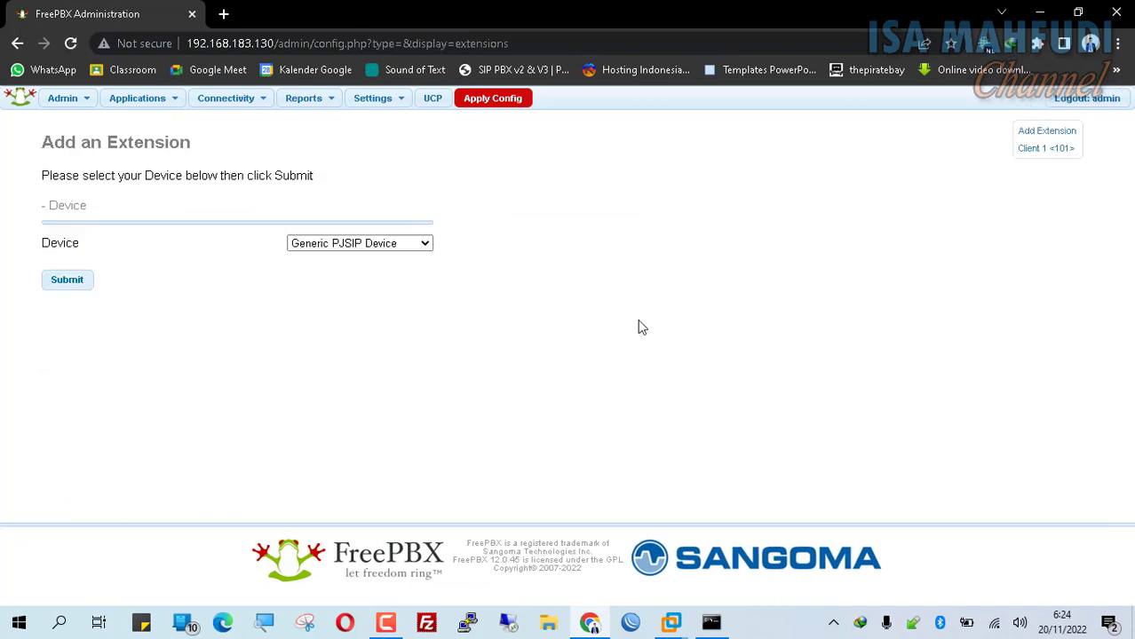
pyautogui.click(489, 102)
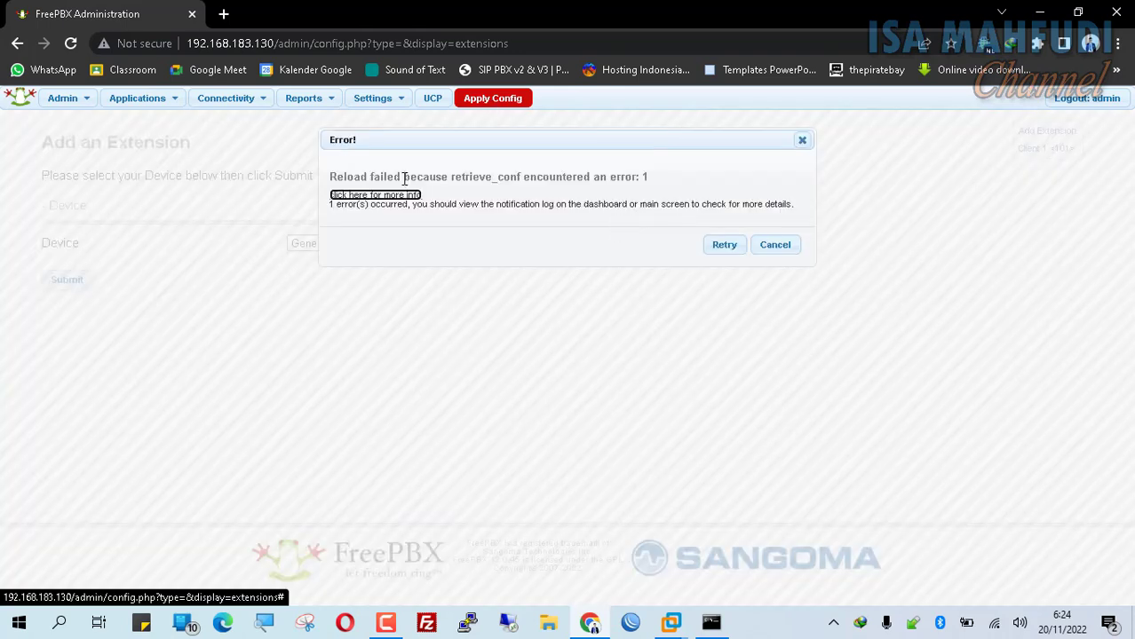
# - Show the reload error's full trace, revealing the missing asterisk.cidlookup table, then dismiss it
pyautogui.click(401, 196)
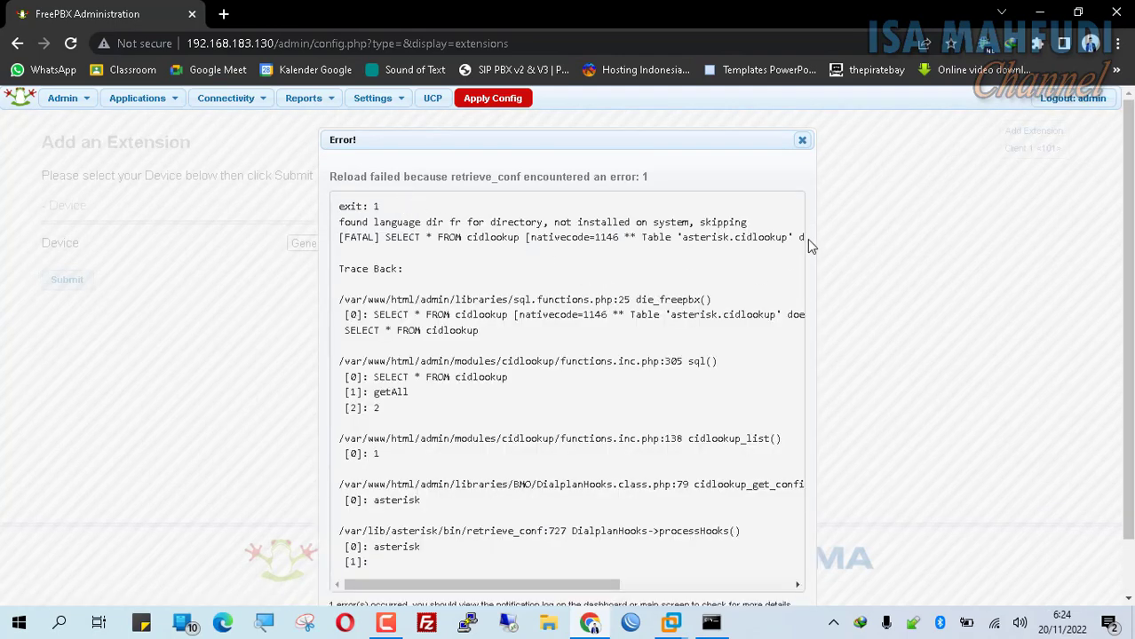
pyautogui.scroll(-1, 691, 248)
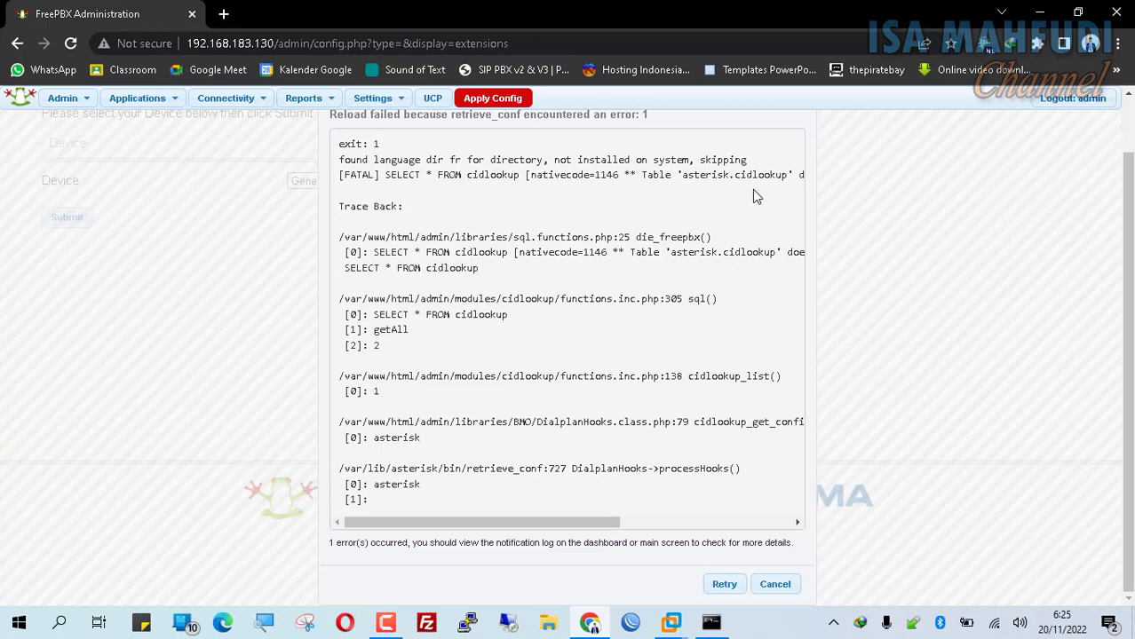
pyautogui.click(773, 586)
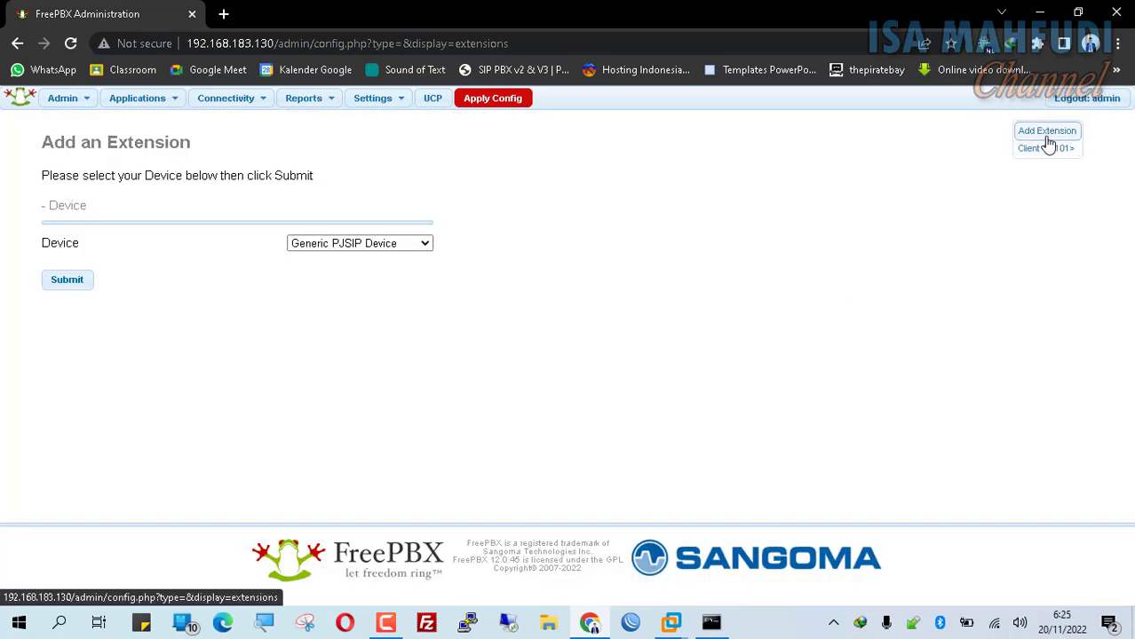
# - In Module Admin, mark CallerID Lookup for uninstall, process and confirm the removal
pyautogui.moveTo(49, 102)
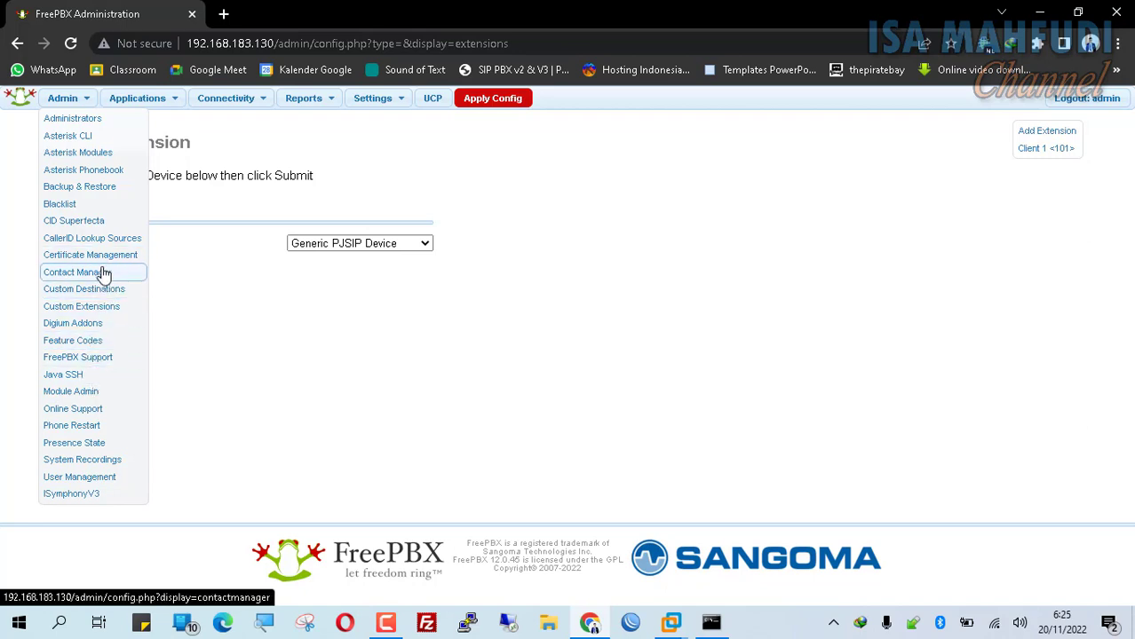
pyautogui.click(81, 394)
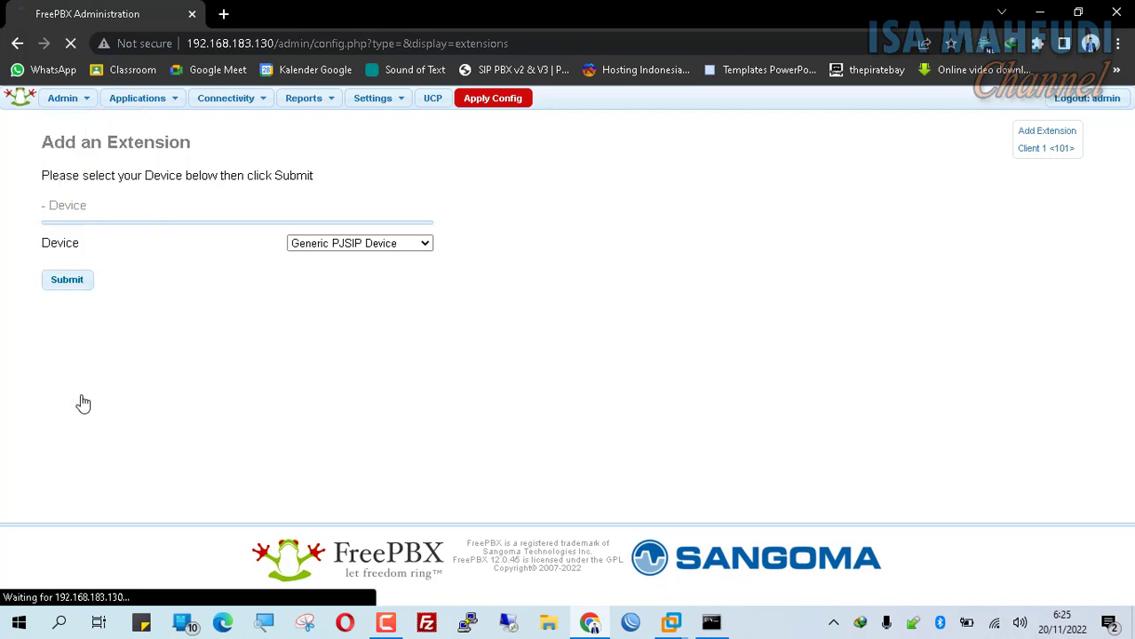
pyautogui.scroll(-1, 177, 330)
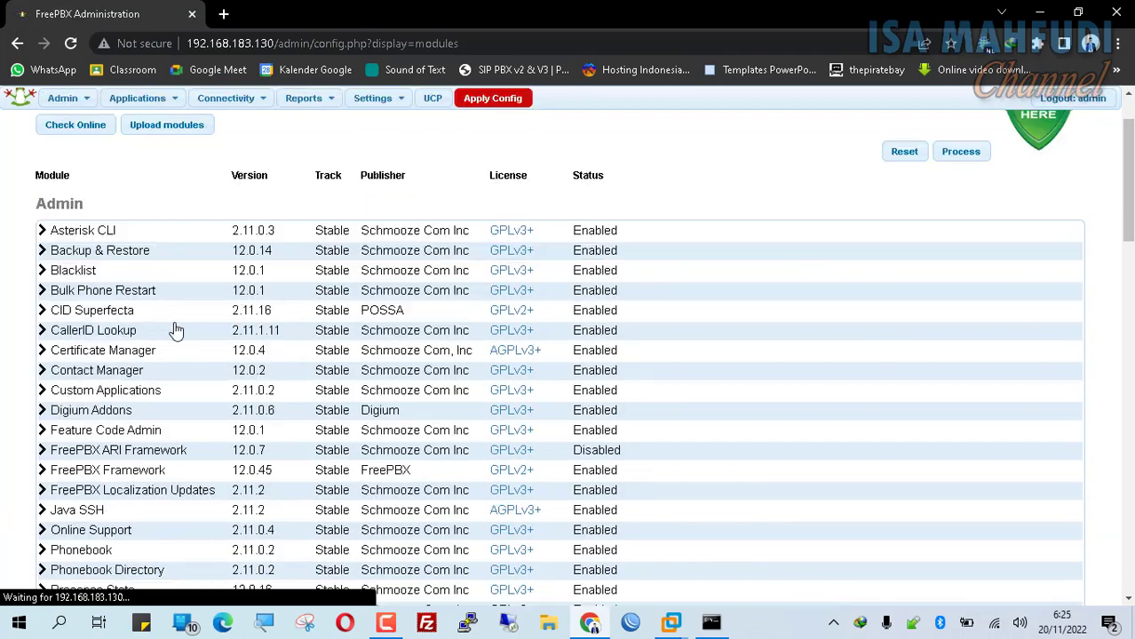
pyautogui.click(114, 331)
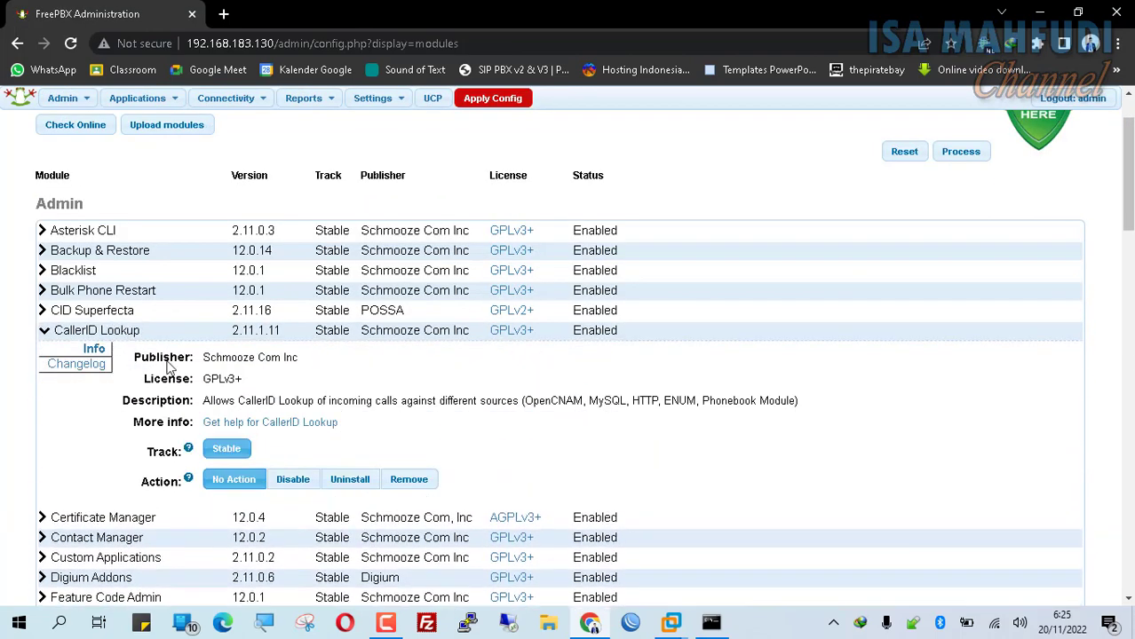
pyautogui.click(358, 484)
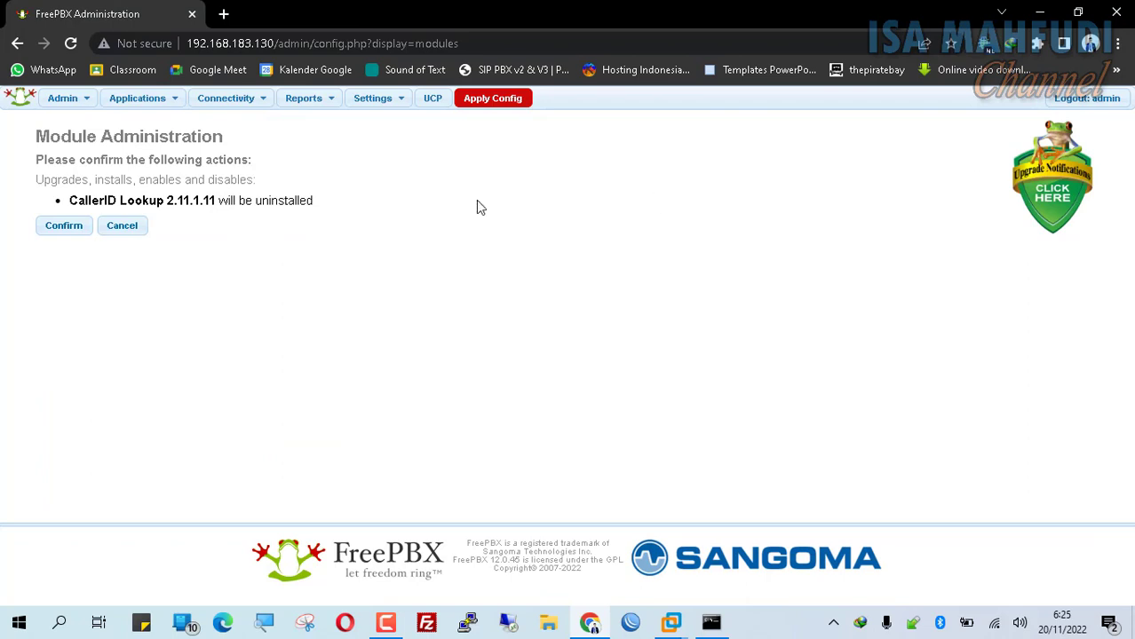
pyautogui.click(60, 232)
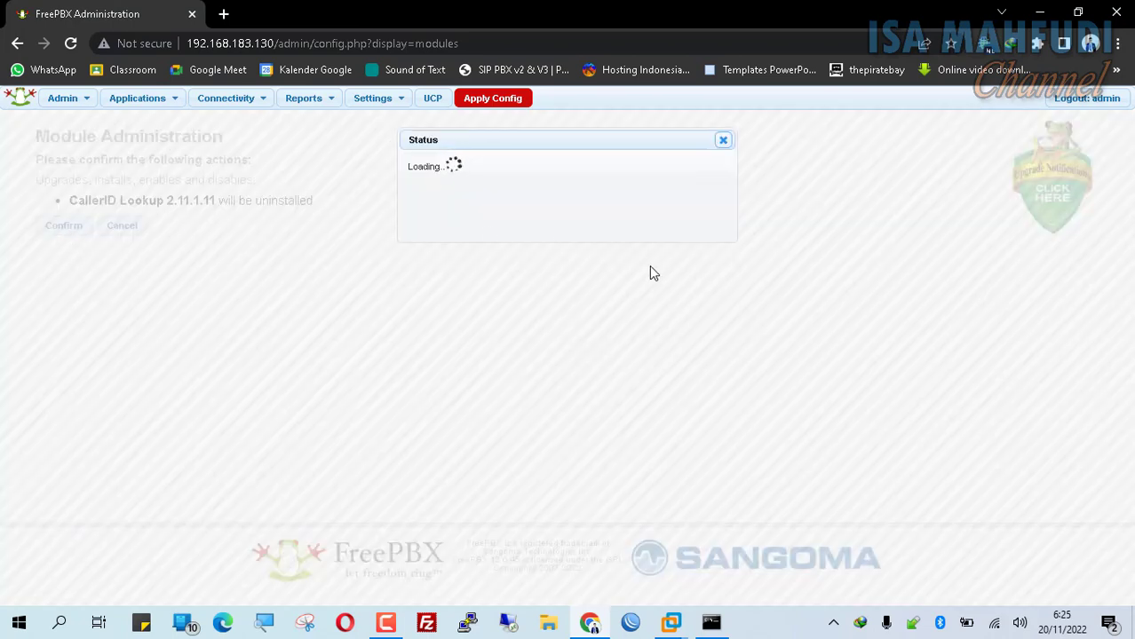
pyautogui.click(372, 97)
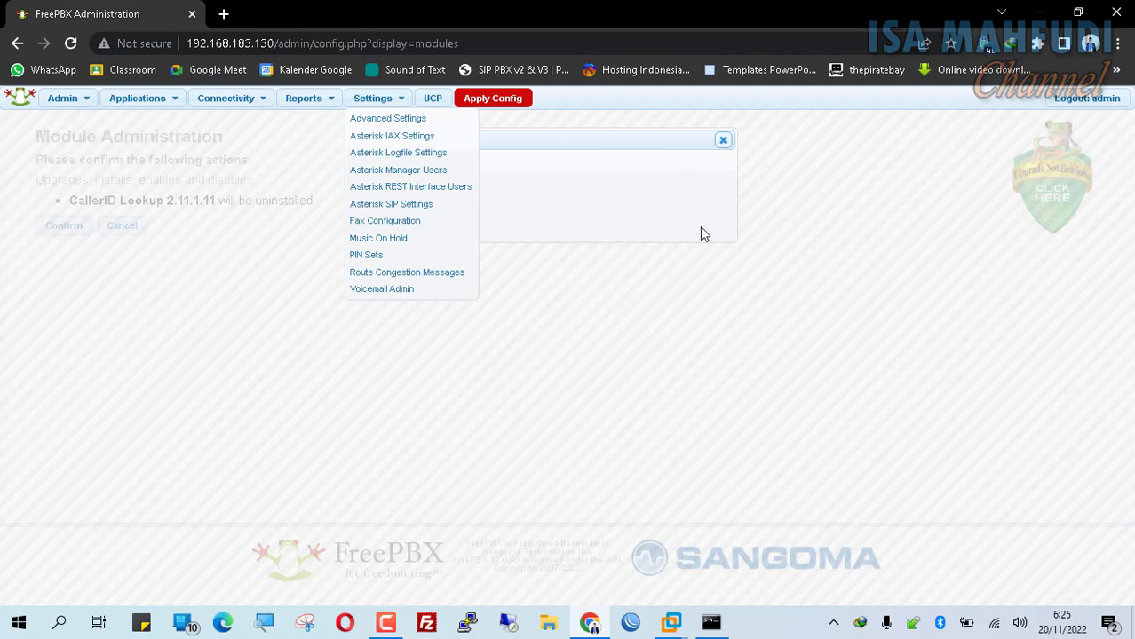
pyautogui.click(688, 223)
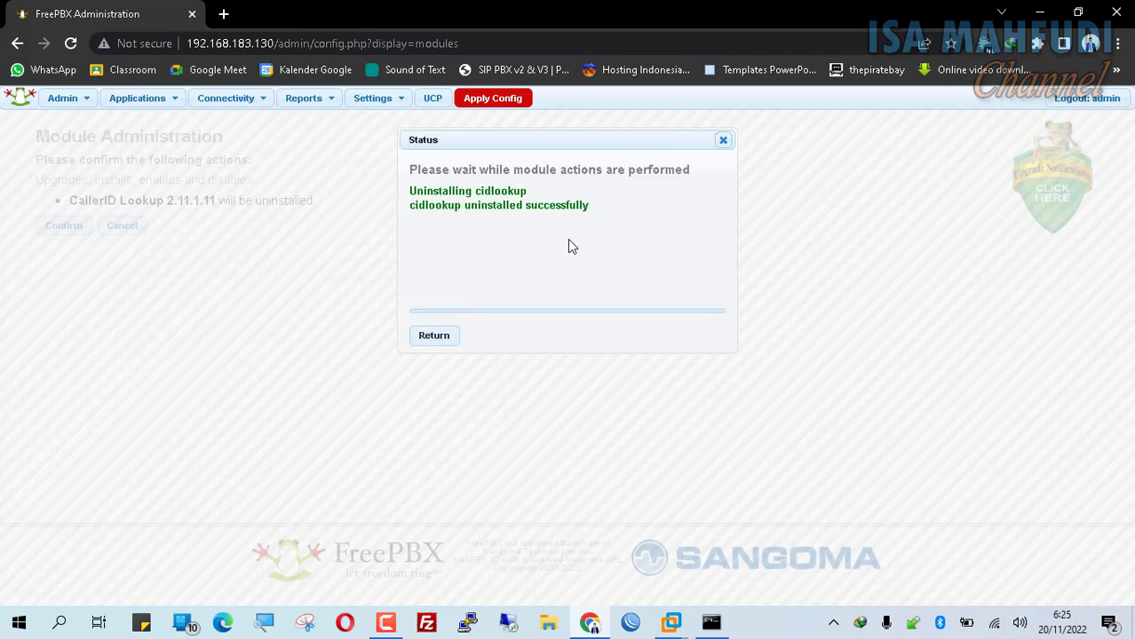
# - Apply the configuration, then start a new Generic CHAN SIP Device extension
pyautogui.click(724, 141)
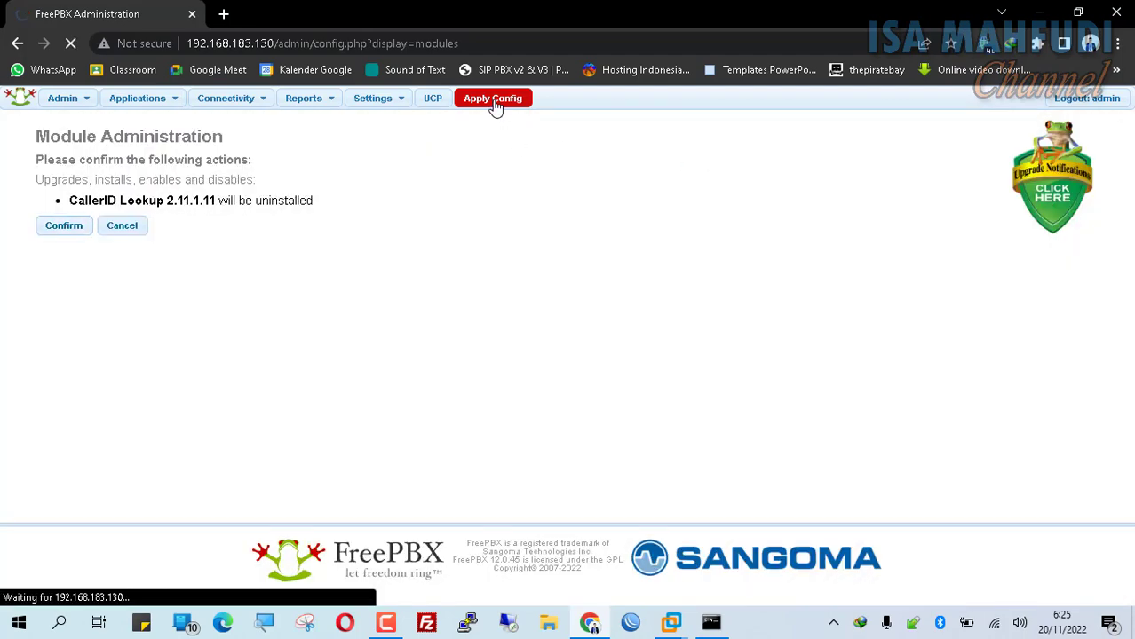
pyautogui.click(494, 100)
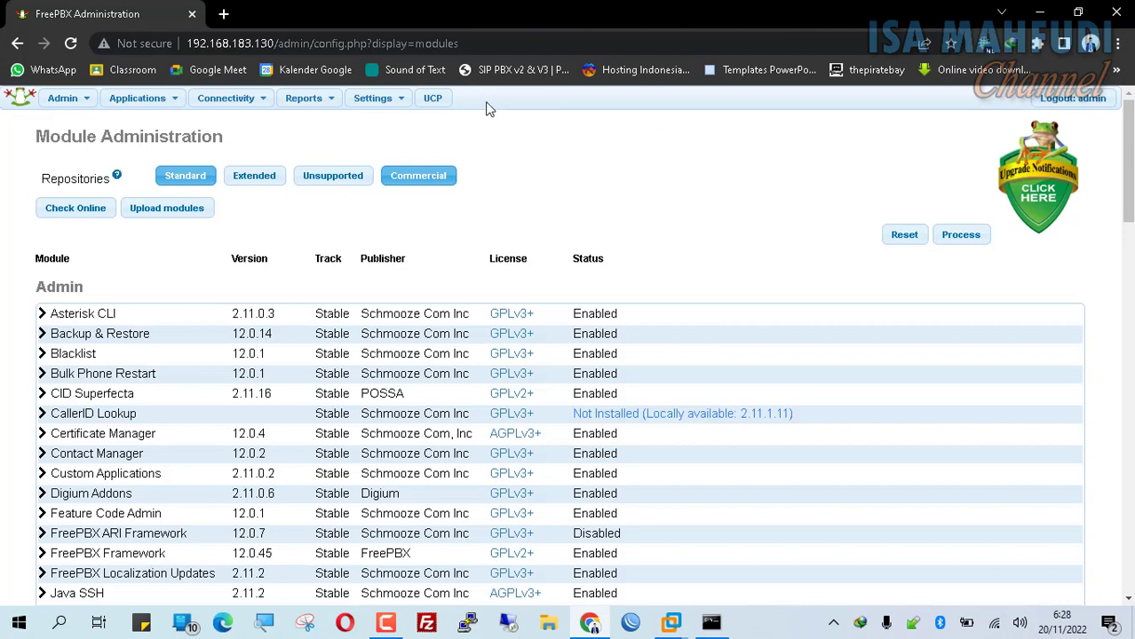
pyautogui.click(143, 99)
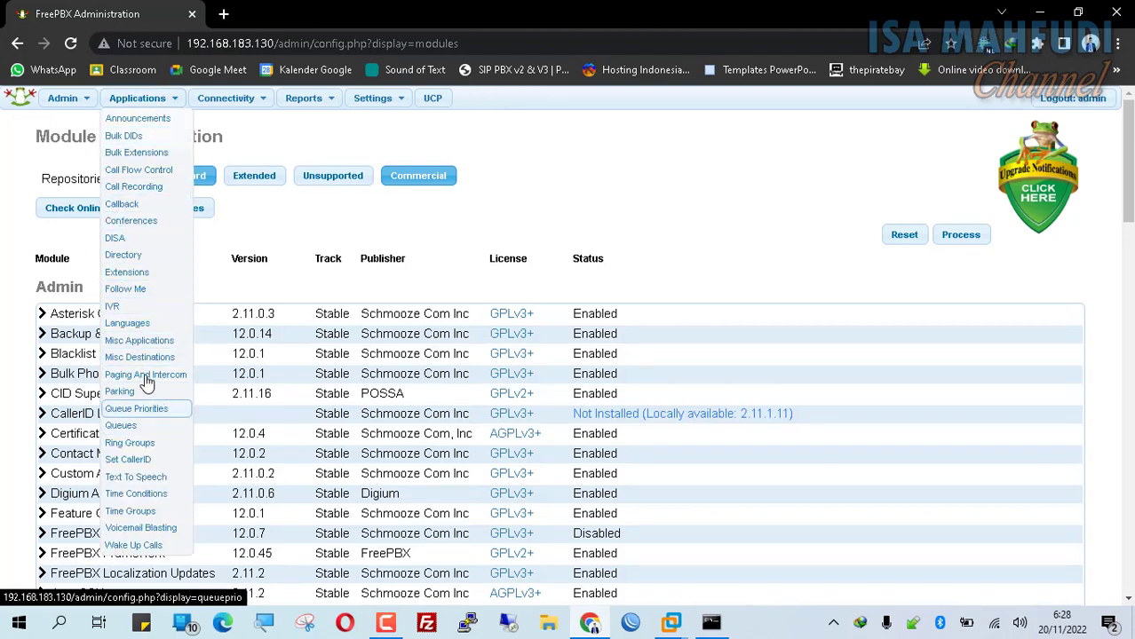
pyautogui.click(150, 275)
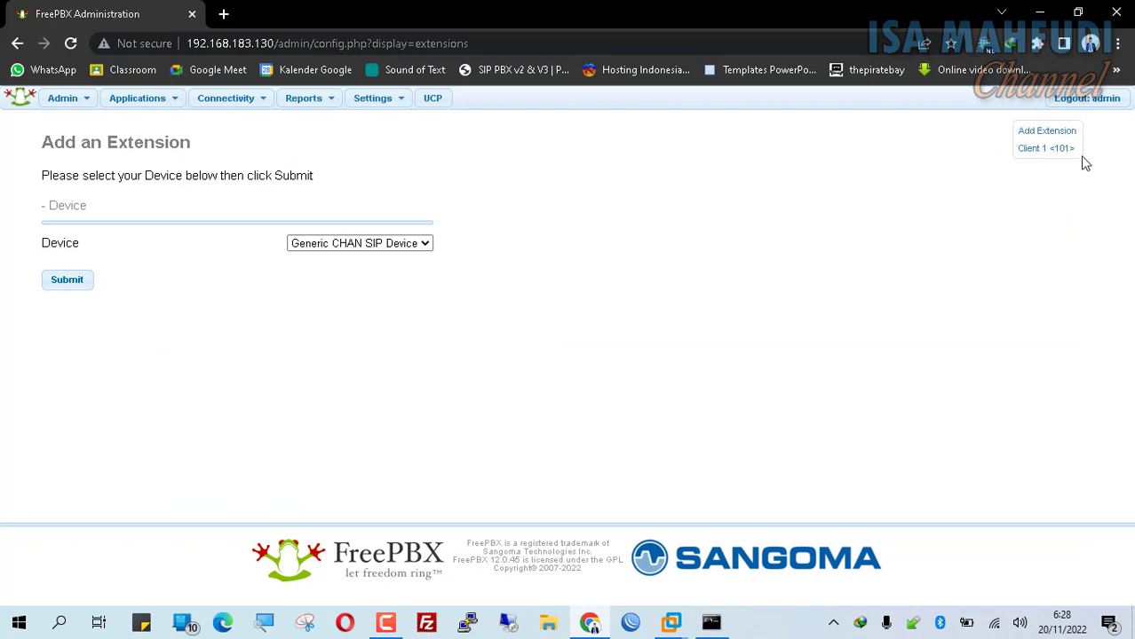
pyautogui.click(66, 282)
# - Enter extension number 102, display name Client 2 and SIP alias 102
pyautogui.click(476, 265)
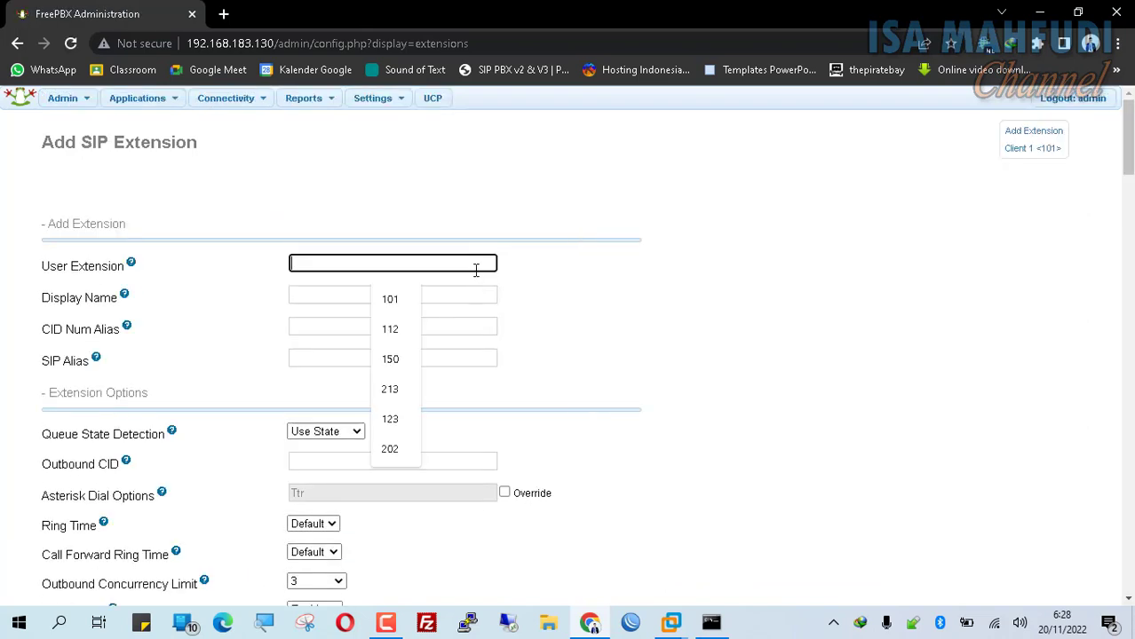
pyautogui.write('102')
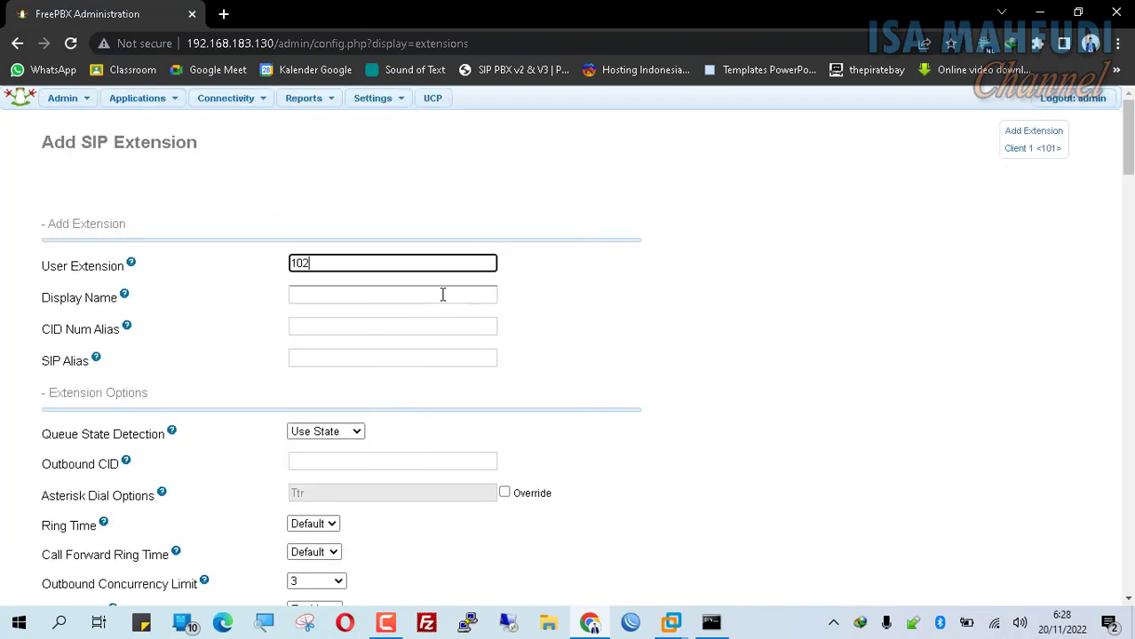
pyautogui.click(439, 292)
pyautogui.write('Client 2')
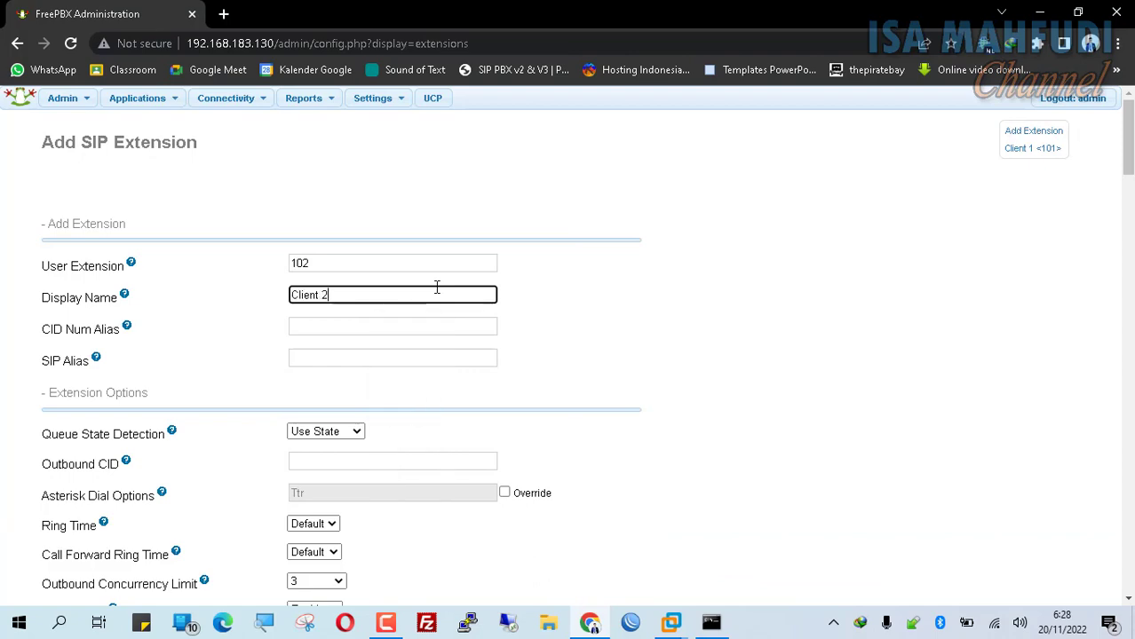
pyautogui.click(409, 362)
pyautogui.write('102')
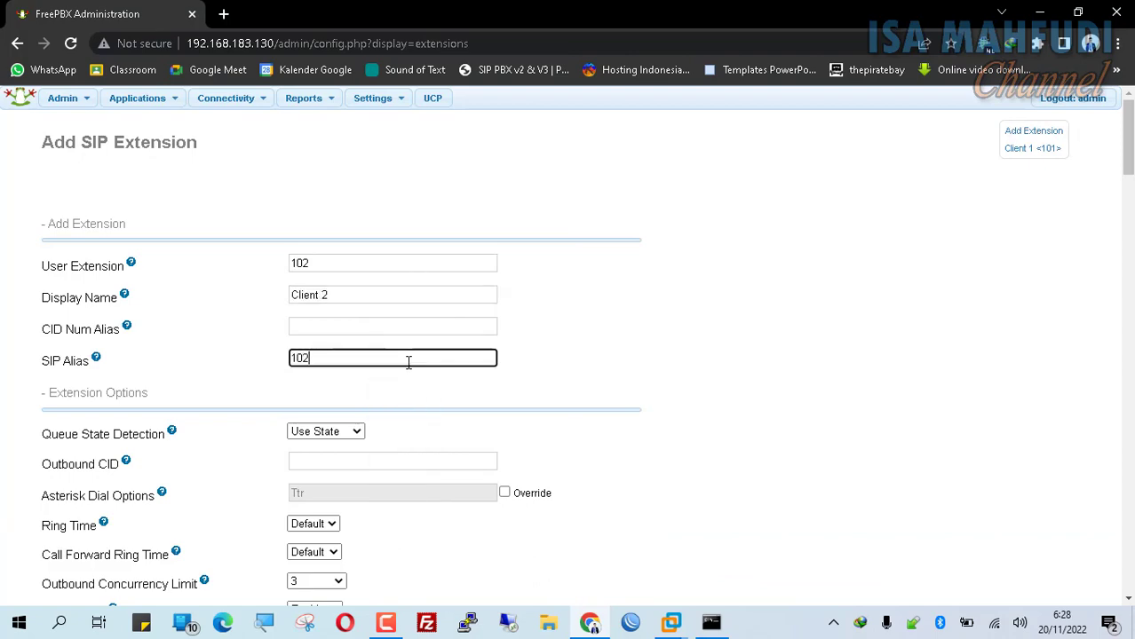
# - Replace the extension's generated secret with a new password
pyautogui.scroll(-15, 560, 374)
pyautogui.scroll(3, 533, 369)
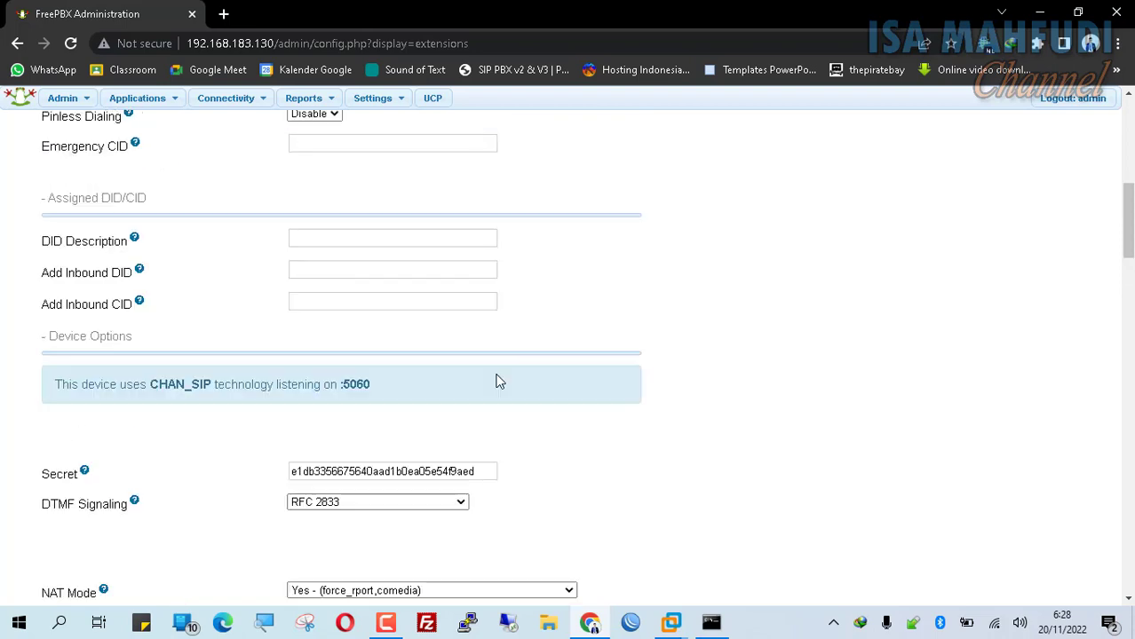
pyautogui.moveTo(491, 471); pyautogui.dragTo(200, 462)
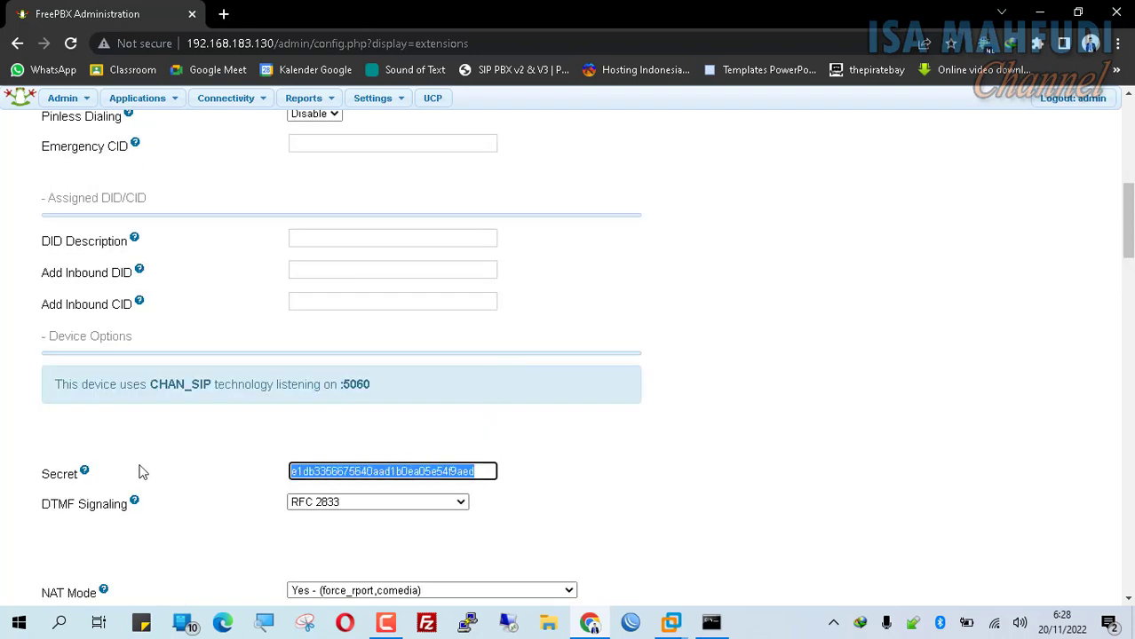
pyautogui.write('client1')
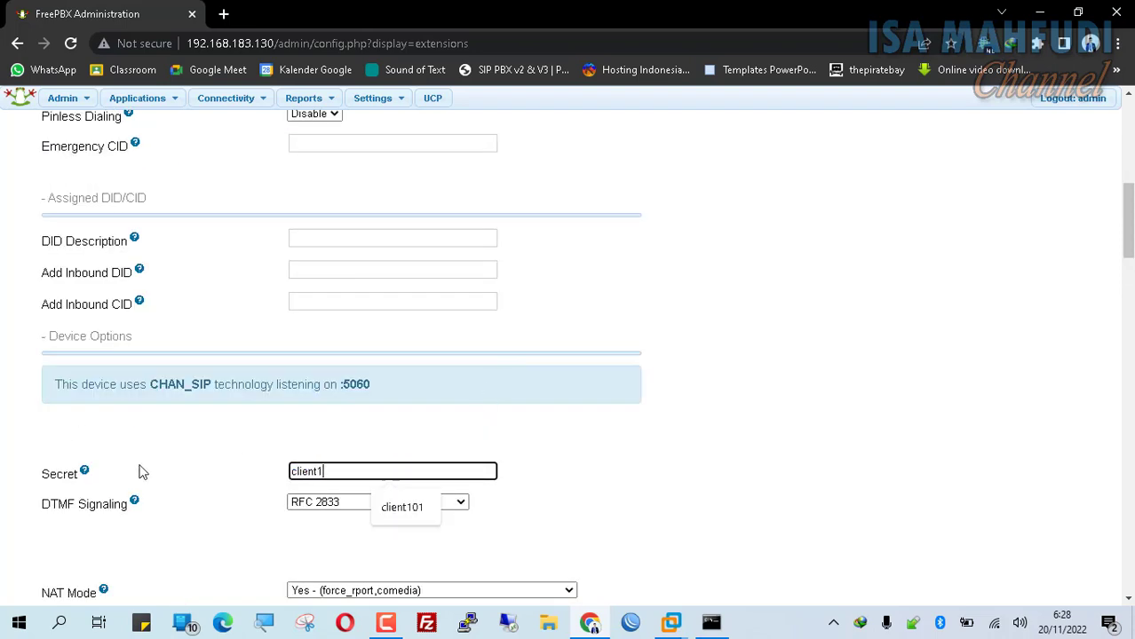
pyautogui.write('02')
# - Set the User Manager password to match the secret and submit extension 102
pyautogui.scroll(-10, 363, 392)
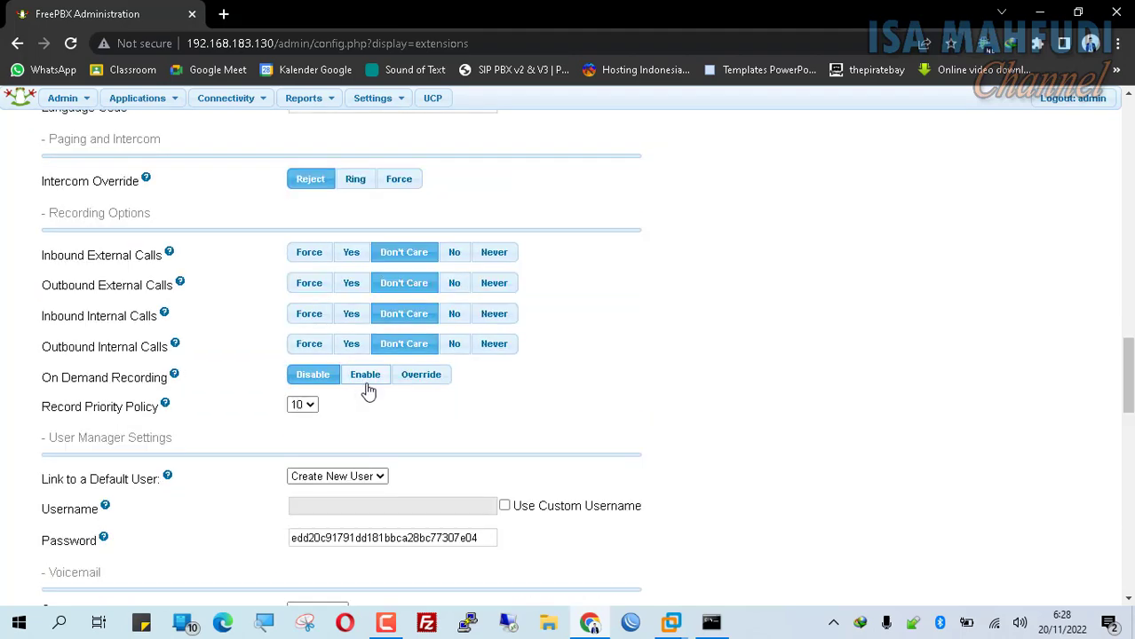
pyautogui.click(487, 539)
pyautogui.hotkey('ctrl', 'a')
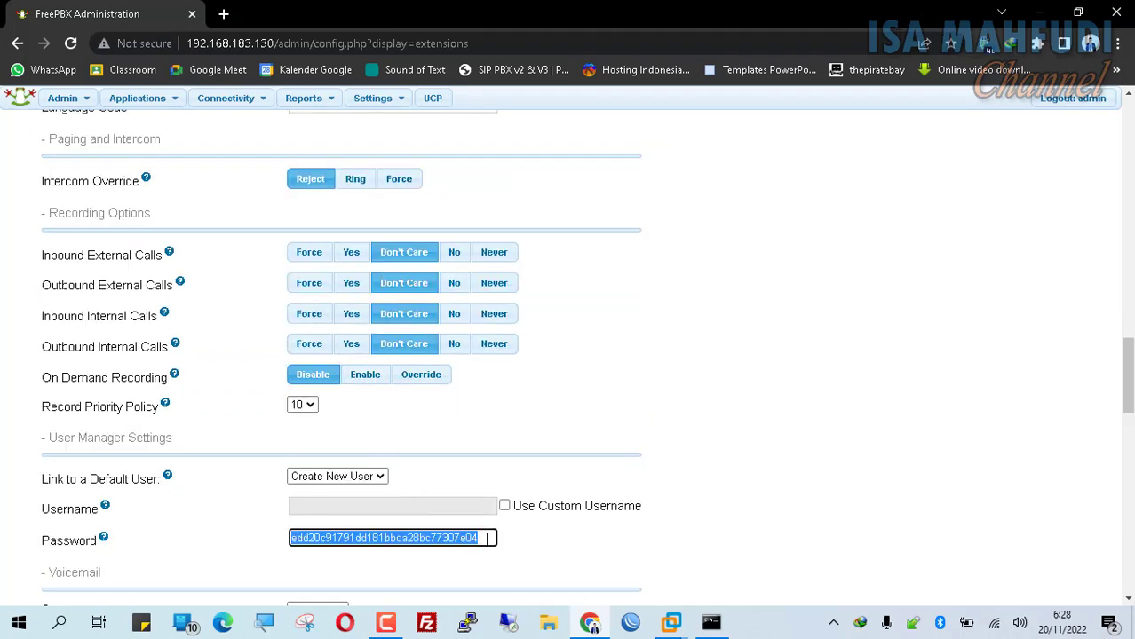
pyautogui.write('client')
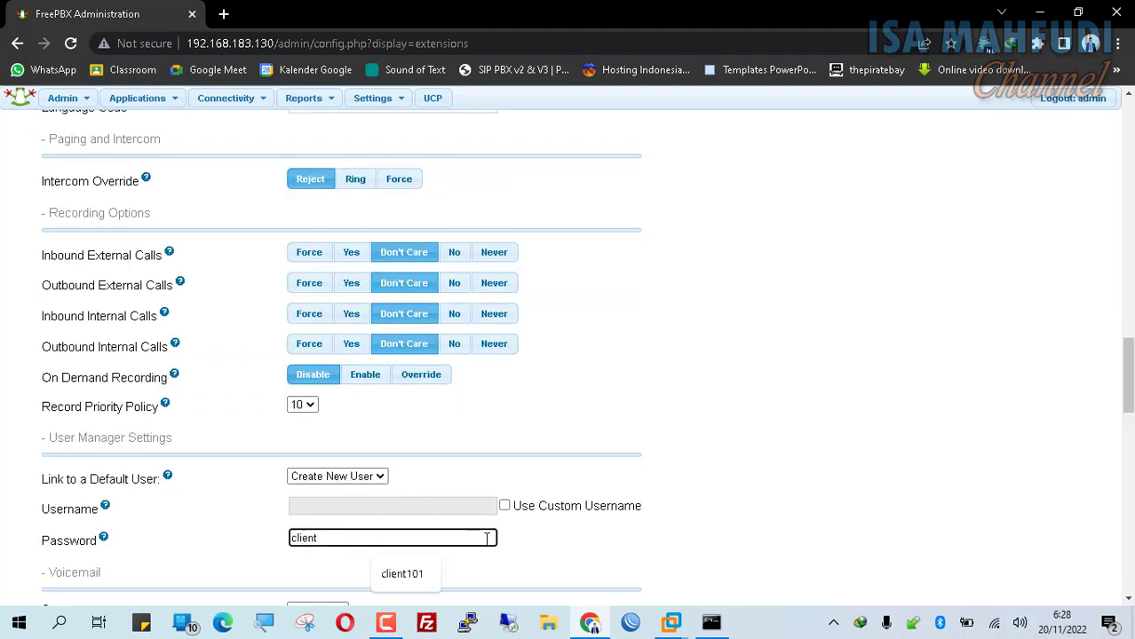
pyautogui.write('102')
pyautogui.scroll(7, 570, 333)
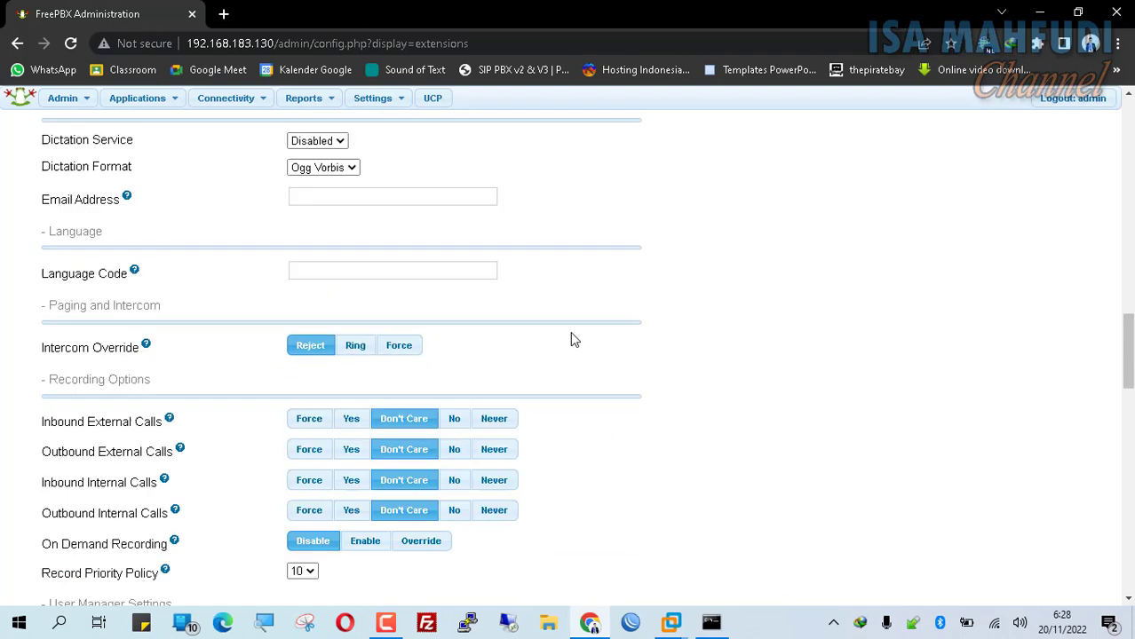
pyautogui.scroll(3, 385, 321)
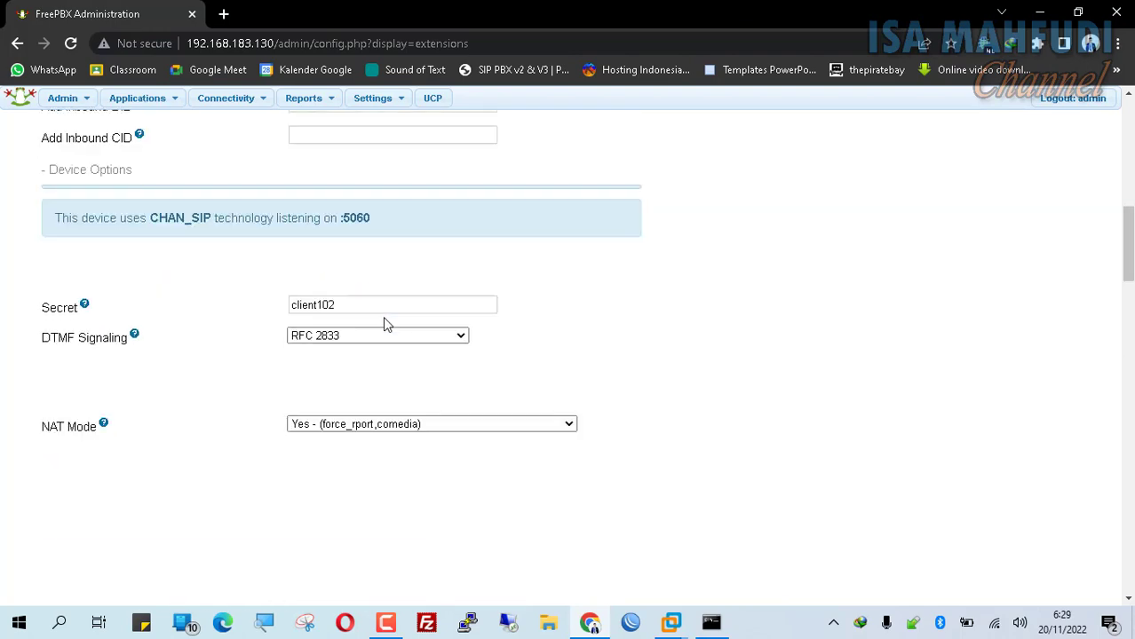
pyautogui.scroll(-10, 385, 322)
pyautogui.scroll(-15, 386, 417)
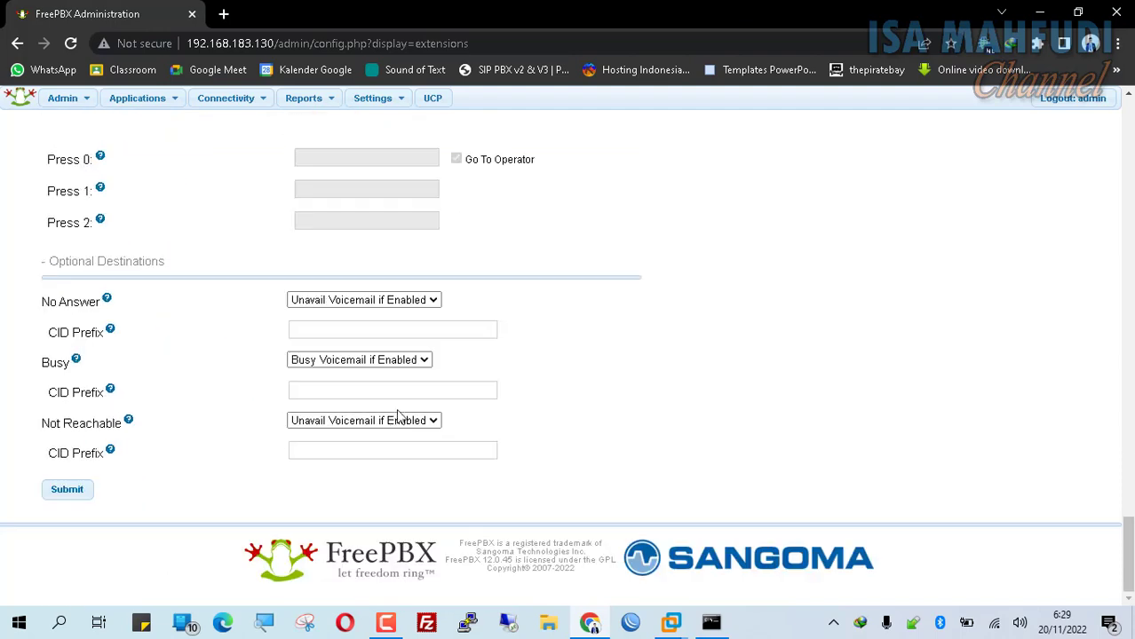
pyautogui.click(69, 491)
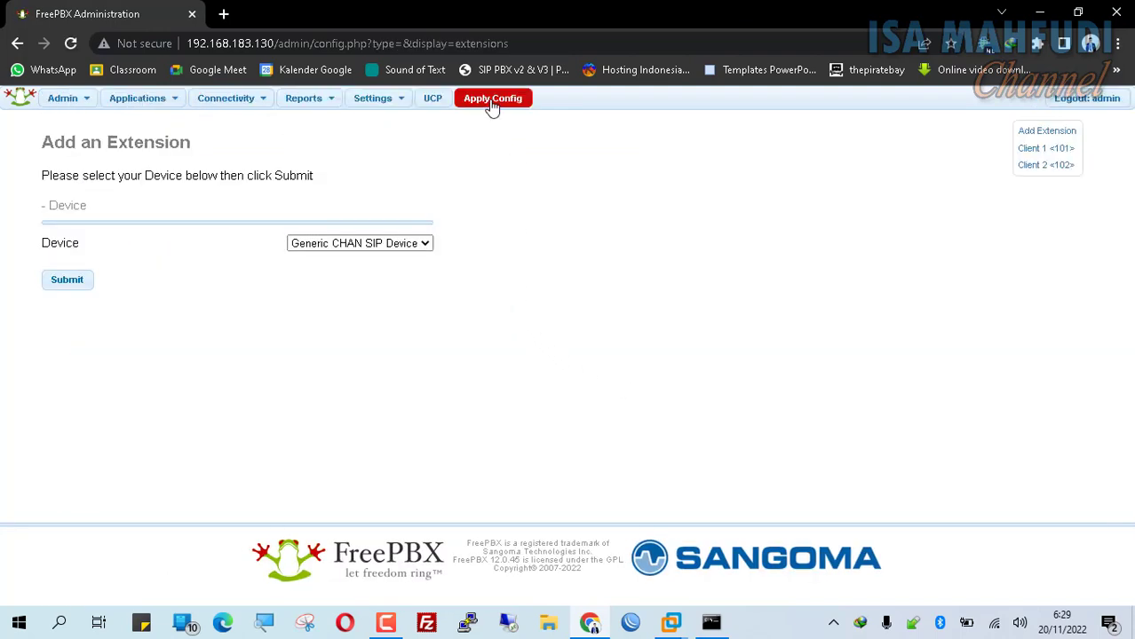
# - Apply the configuration for Client 1 <101> and Client 2 <102>, then minimise Chrome
pyautogui.click(493, 99)
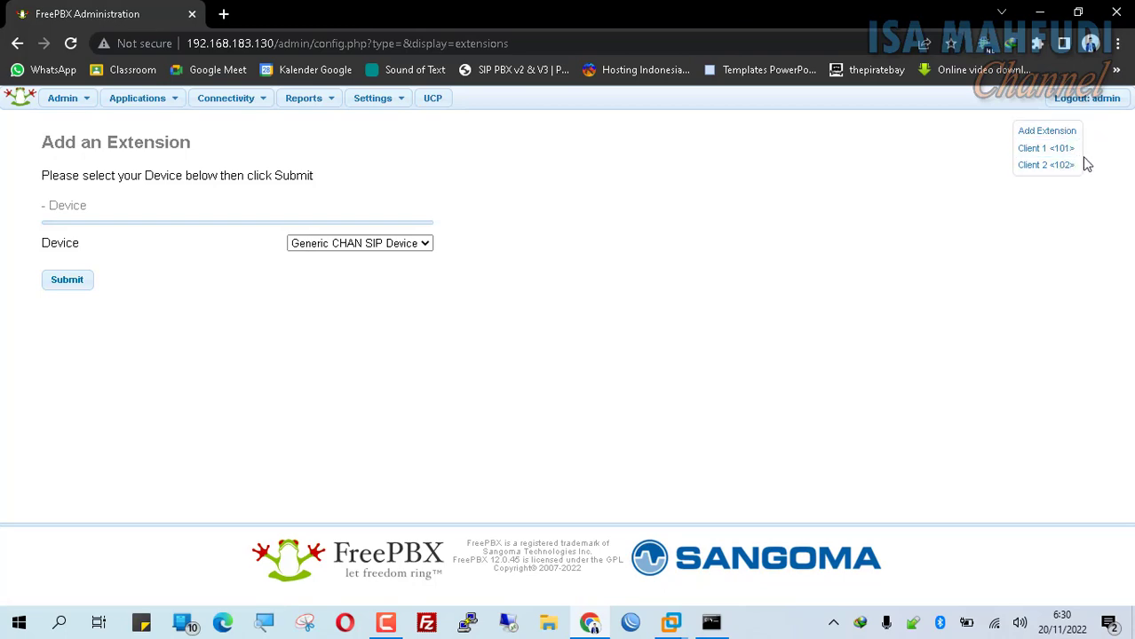
pyautogui.click(1042, 14)
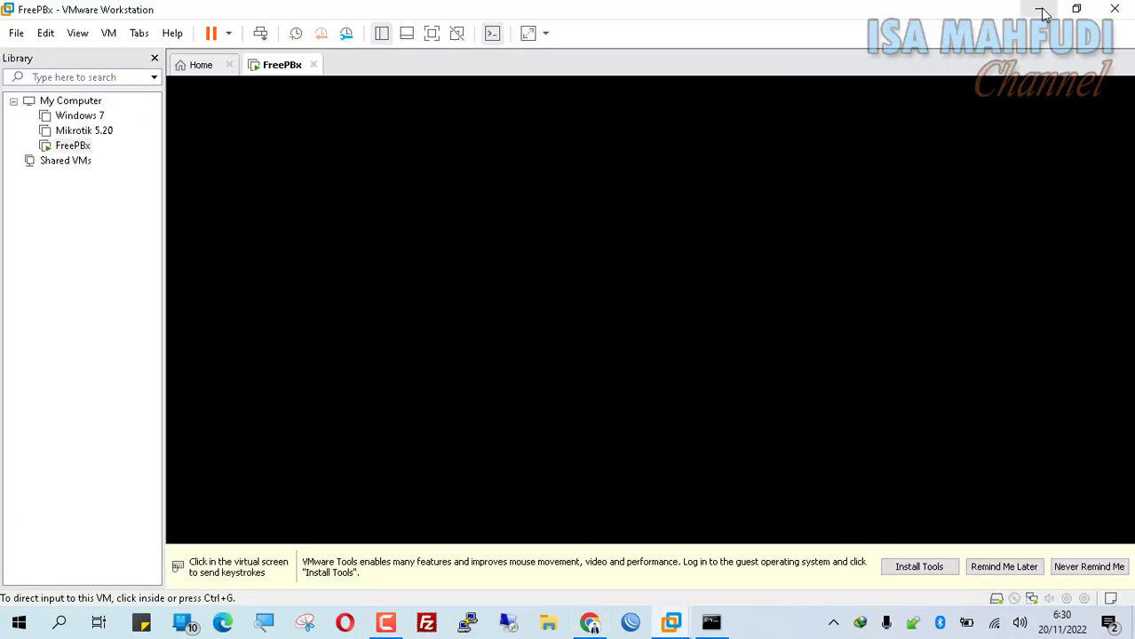
# - Launch X-Lite and open the properties of its existing SIP account
pyautogui.click(1042, 11)
pyautogui.click(789, 80)
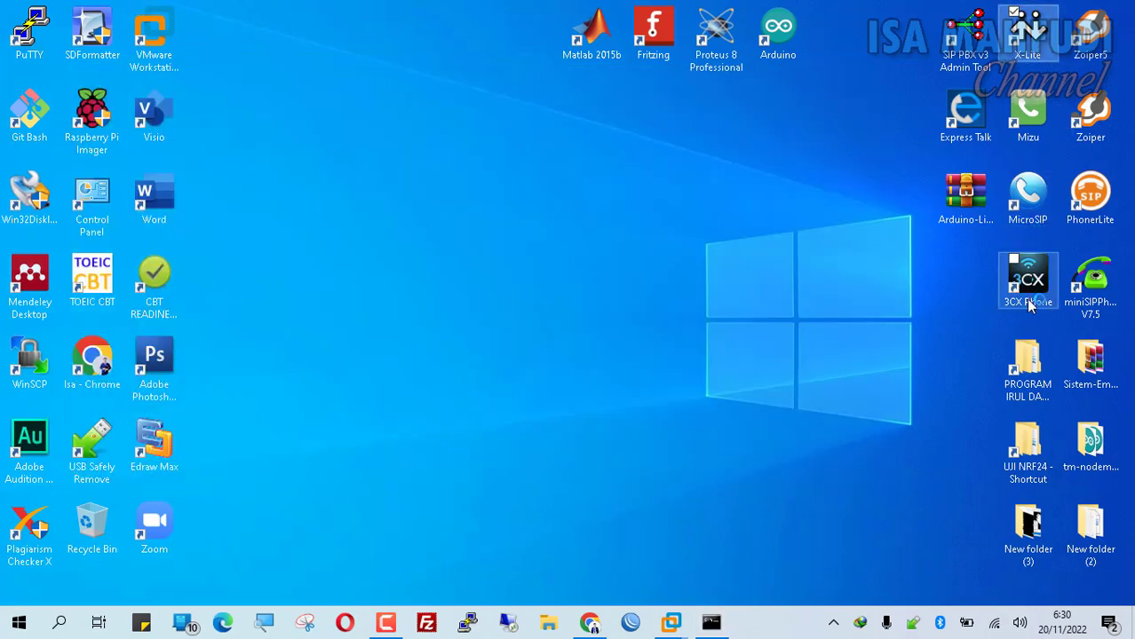
pyautogui.doubleClick(1022, 37)
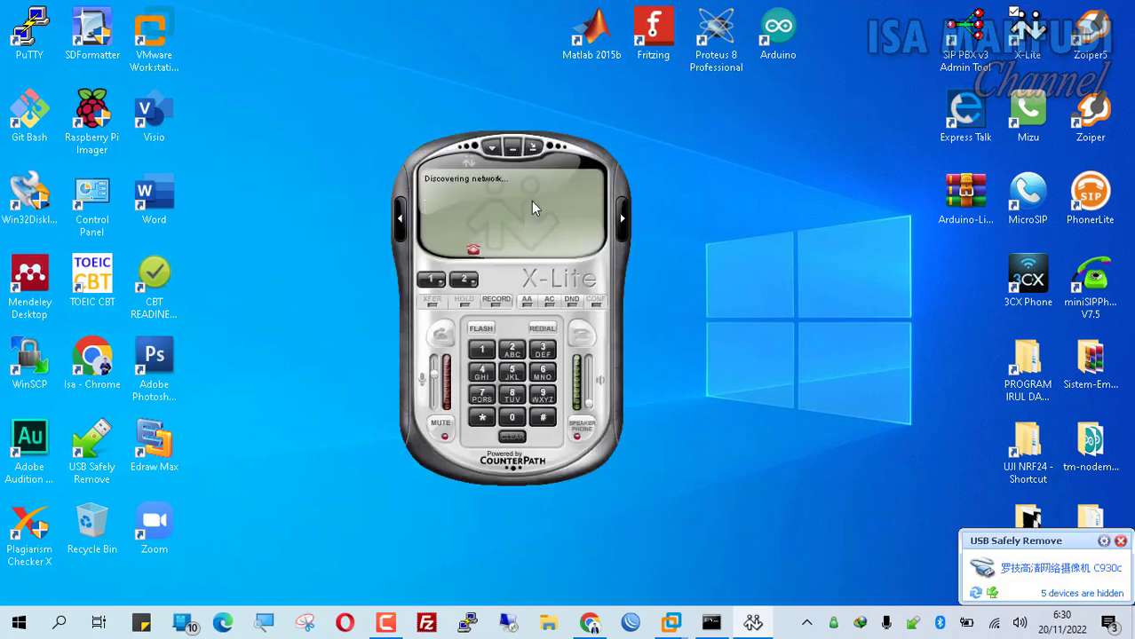
pyautogui.rightClick(546, 210)
pyautogui.click(556, 212)
pyautogui.rightClick(536, 205)
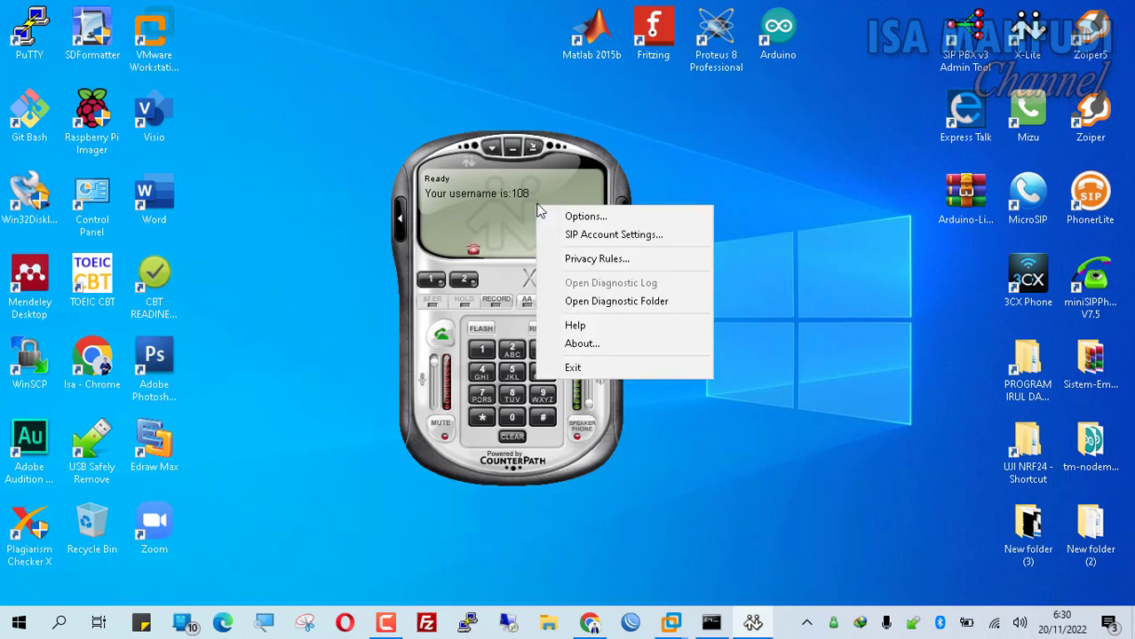
pyautogui.click(568, 236)
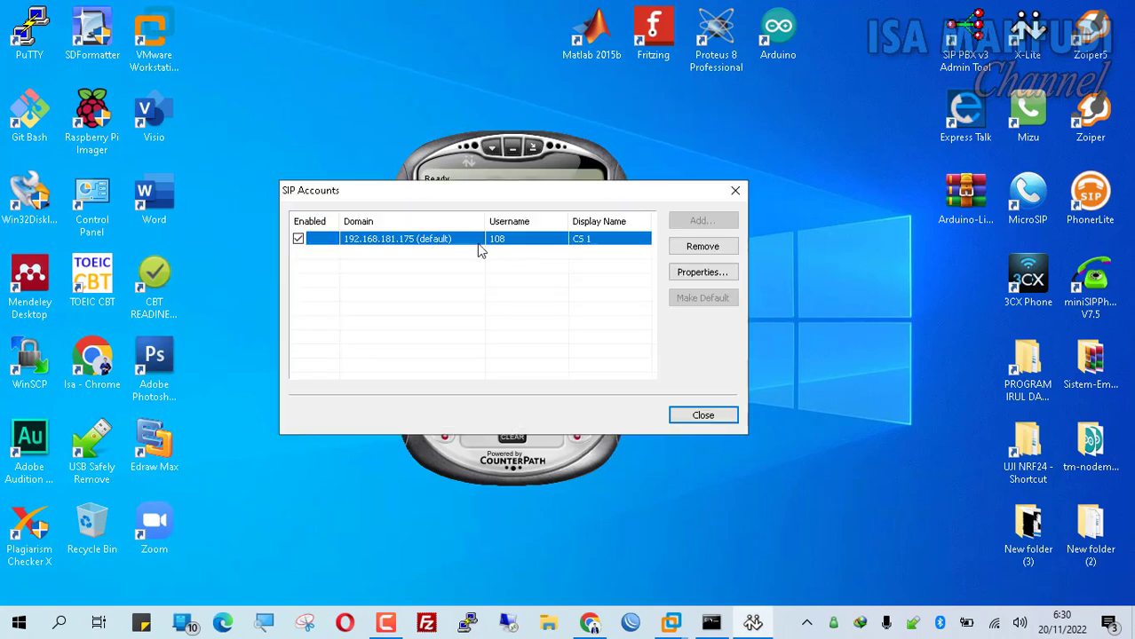
pyautogui.doubleClick(451, 242)
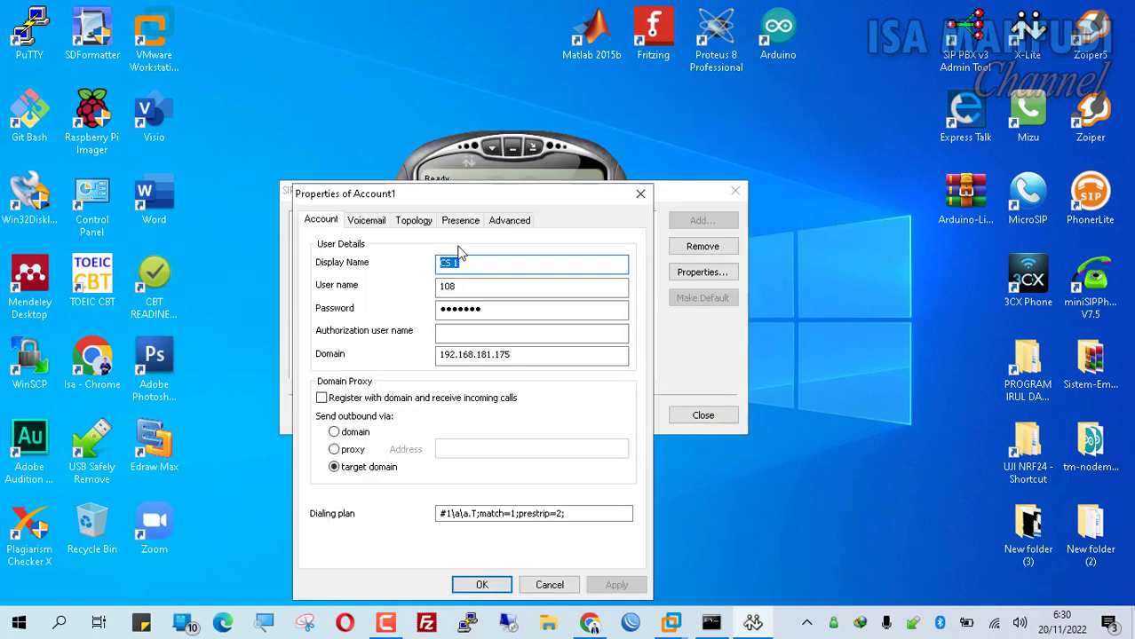
# - Set display name Client 1, user name 101 and a new account password
pyautogui.write('C')
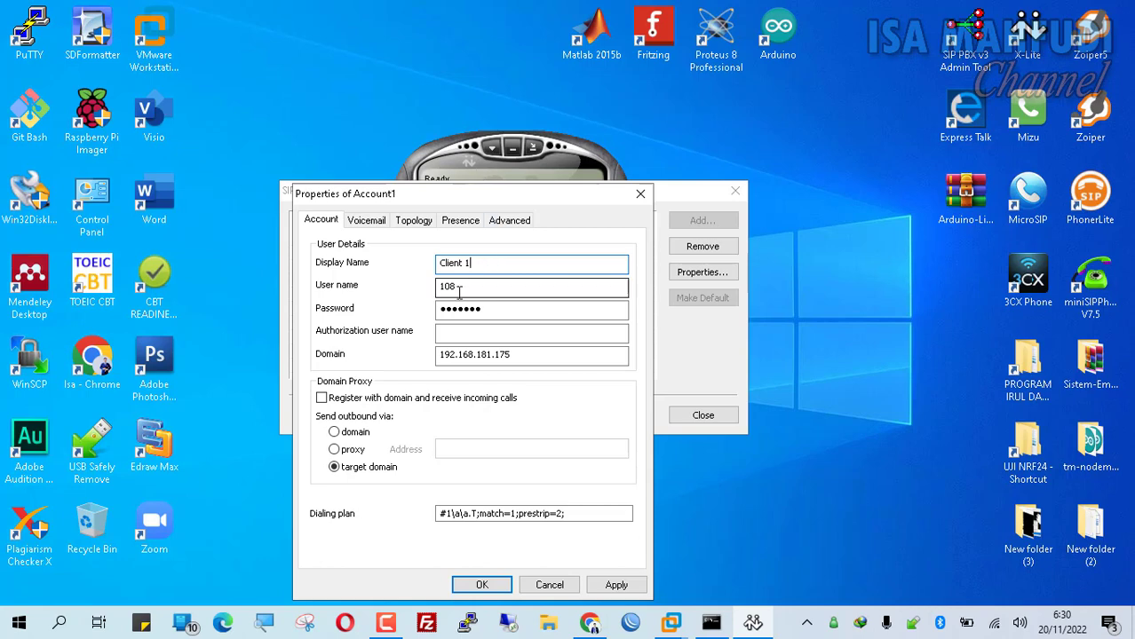
pyautogui.doubleClick(468, 285)
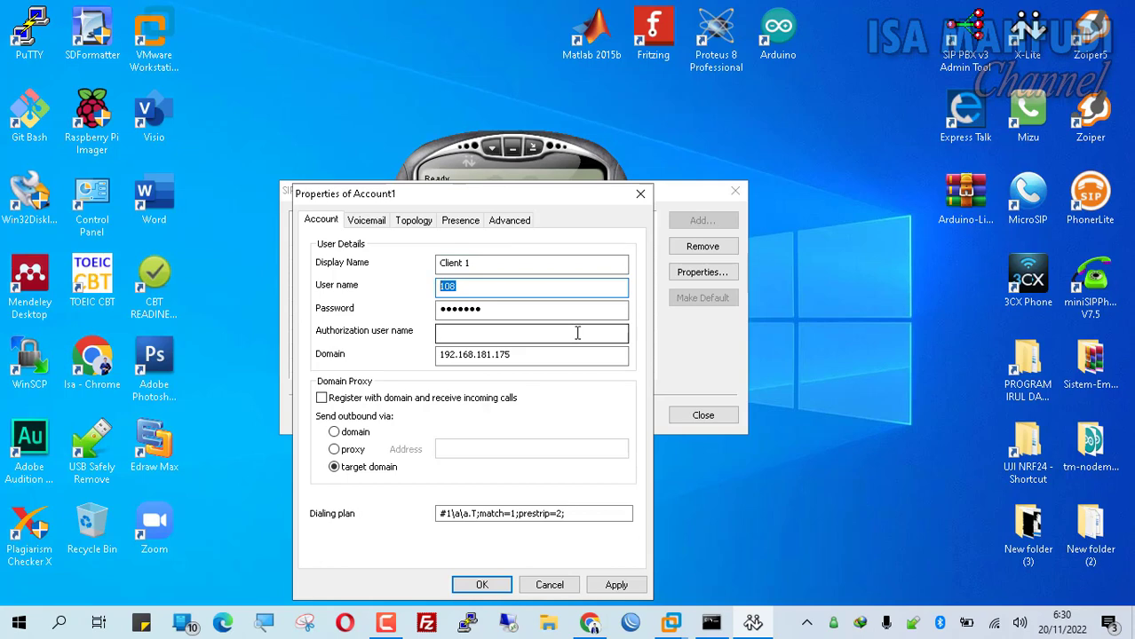
pyautogui.write('101')
pyautogui.doubleClick(520, 311)
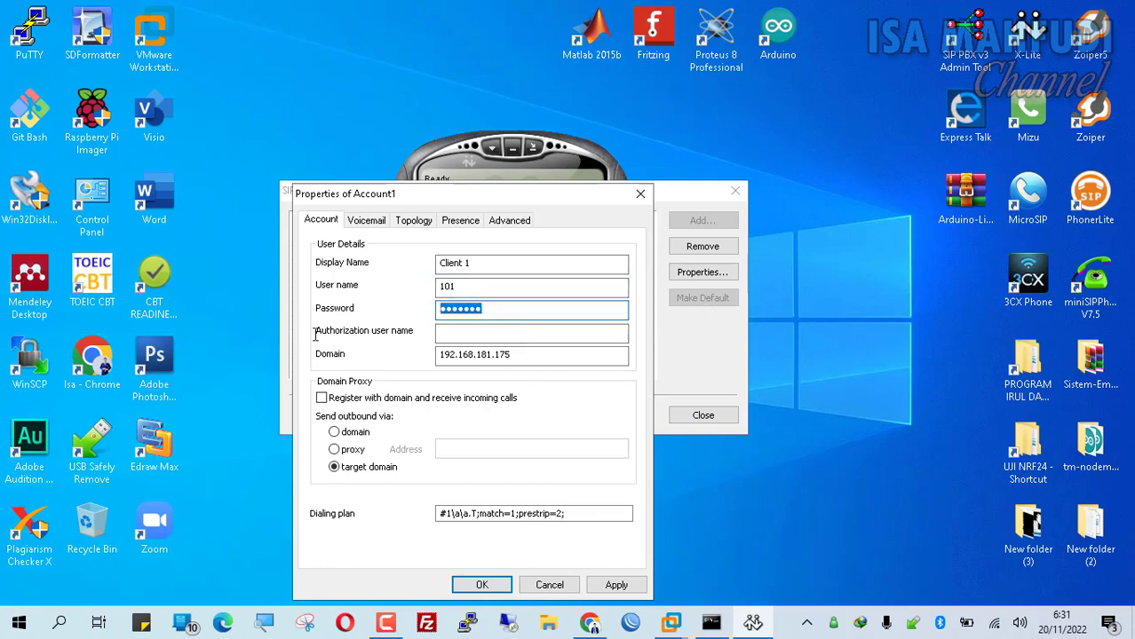
pyautogui.write('10')
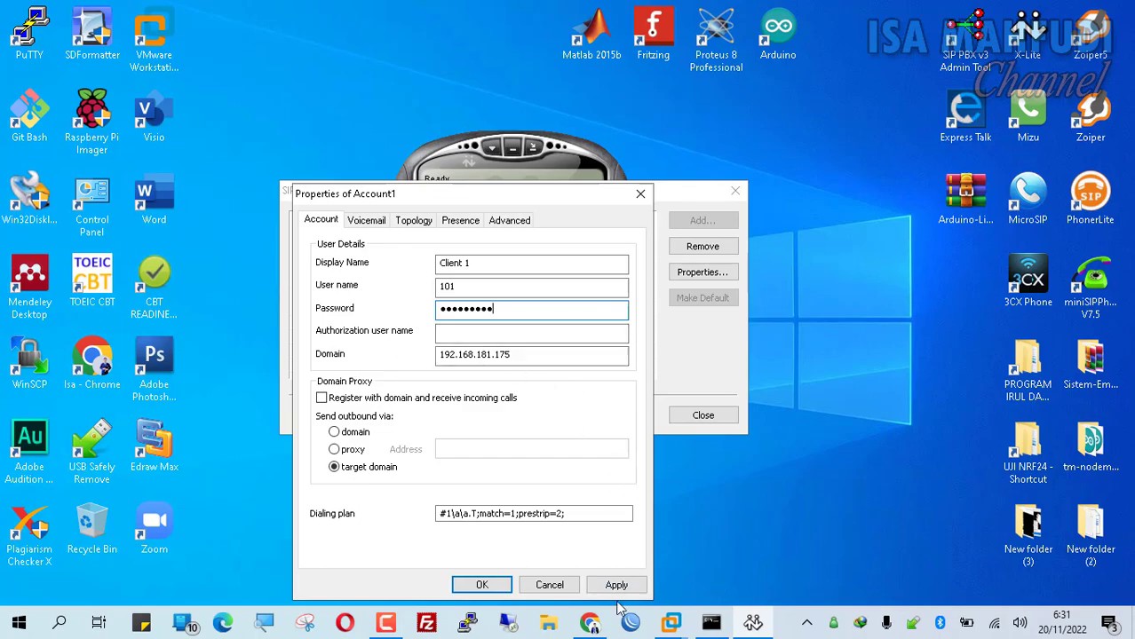
pyautogui.click(591, 622)
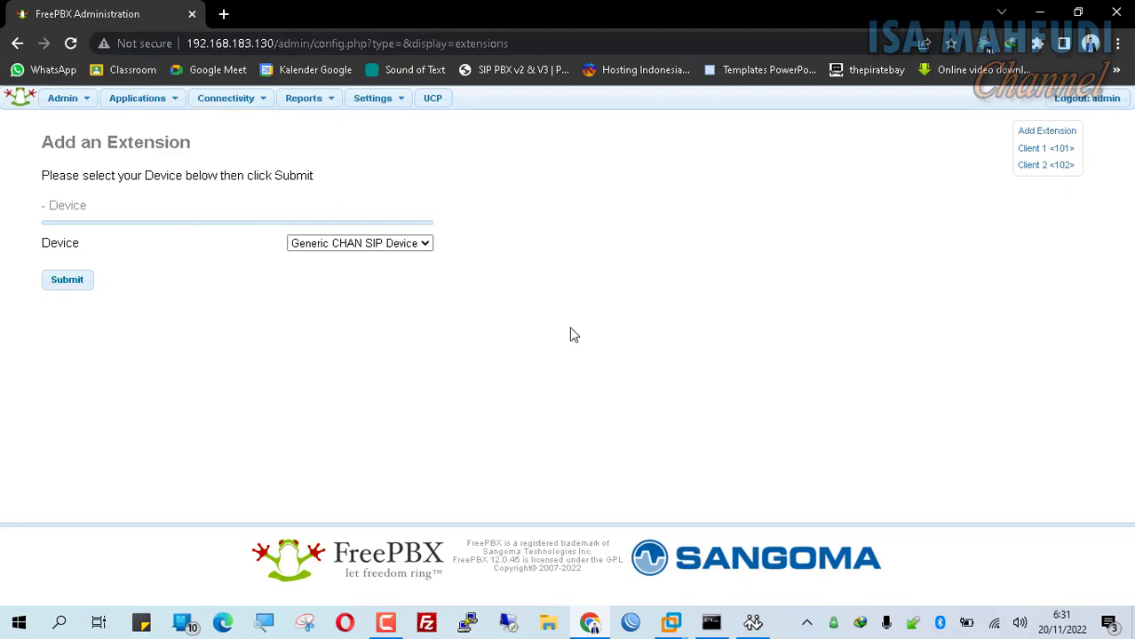
# - Read the FreePBX server's IP address, 192.168.183.130, from the VM console
pyautogui.moveTo(670, 622)
pyautogui.click(722, 528)
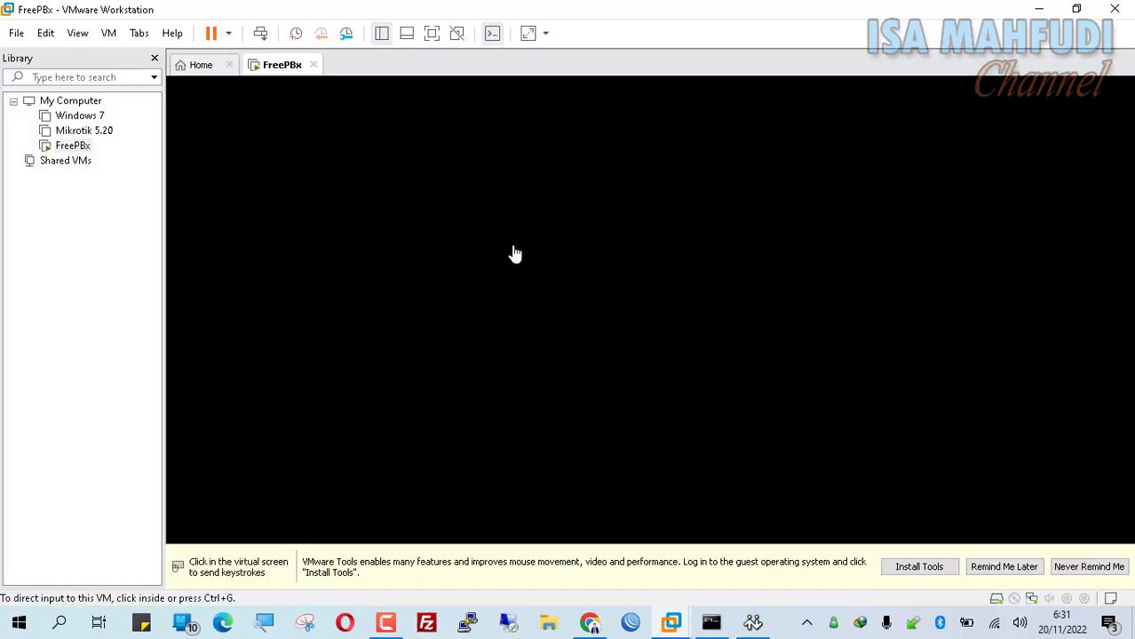
pyautogui.click(451, 279)
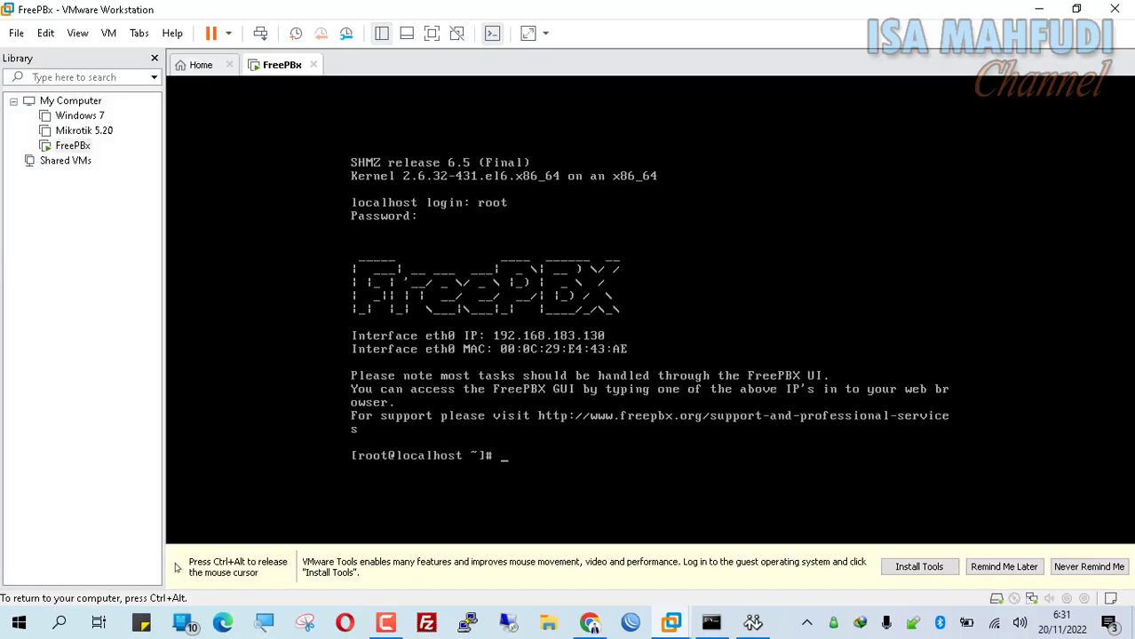
pyautogui.hotkey('ctrl', 'alt')
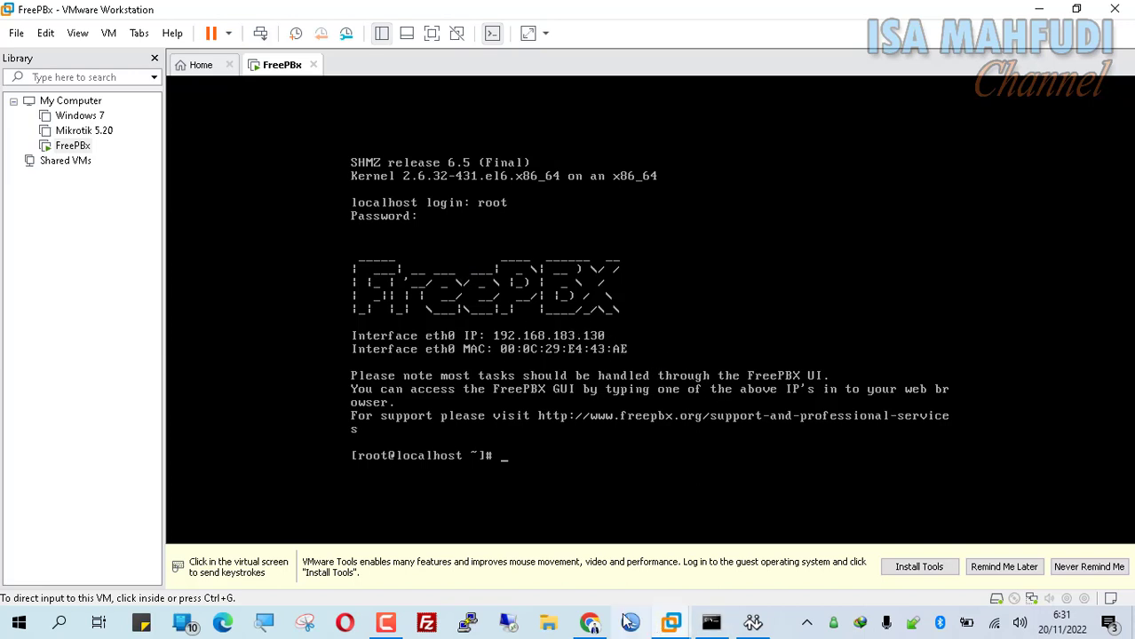
pyautogui.click(590, 624)
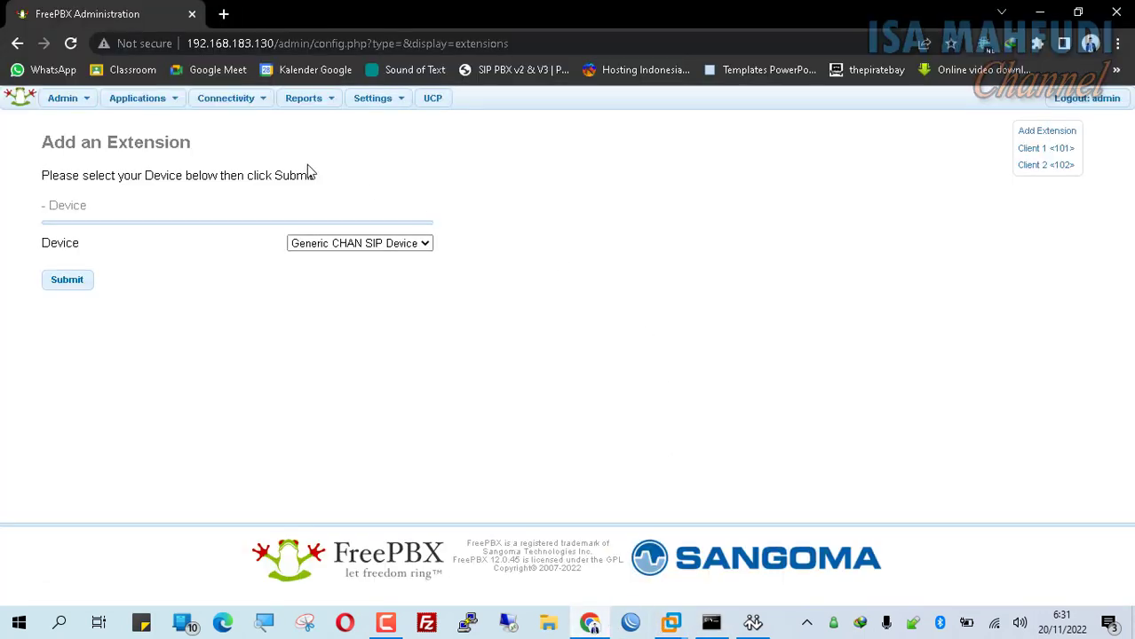
# - Disconnect the PC from Wi-Fi and reload the FreePBX page
pyautogui.click(995, 625)
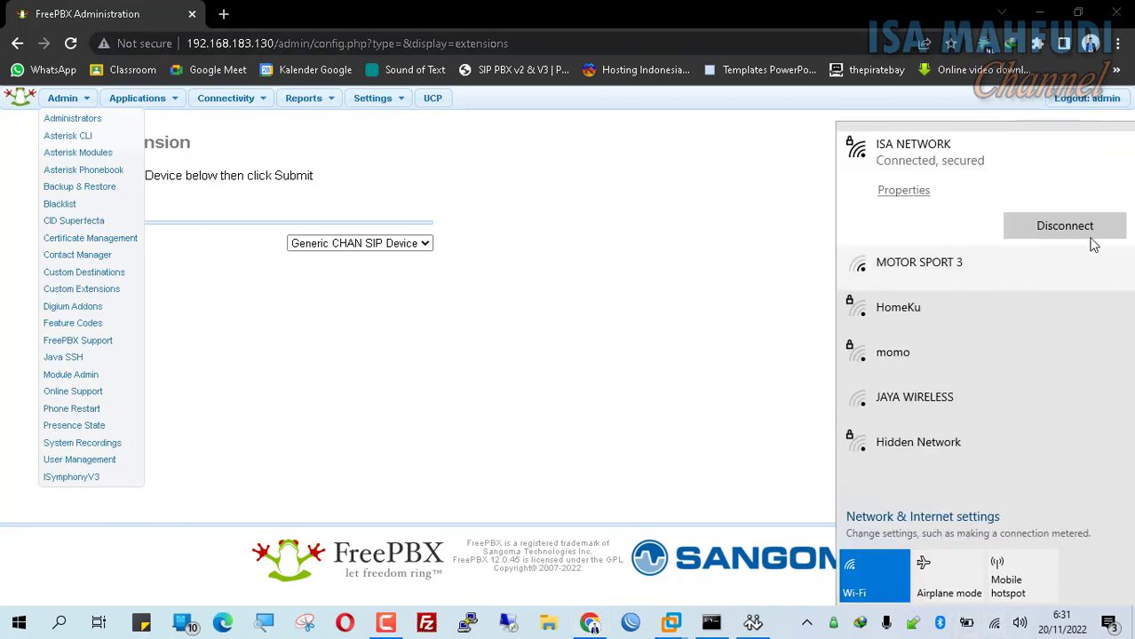
pyautogui.click(789, 224)
pyautogui.click(71, 43)
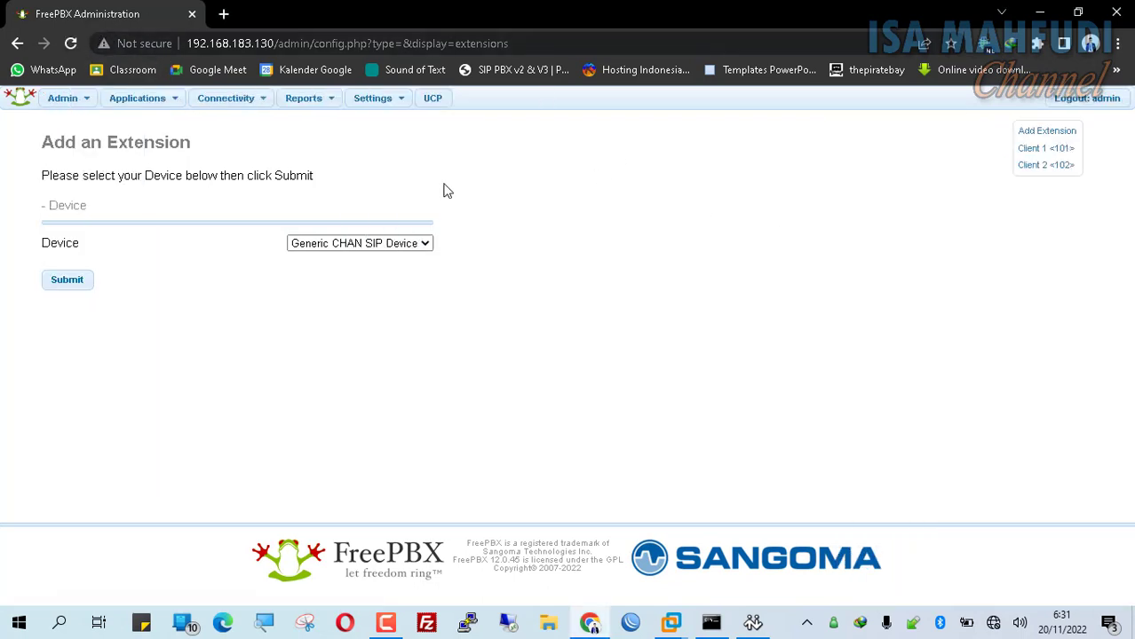
pyautogui.moveTo(226, 98)
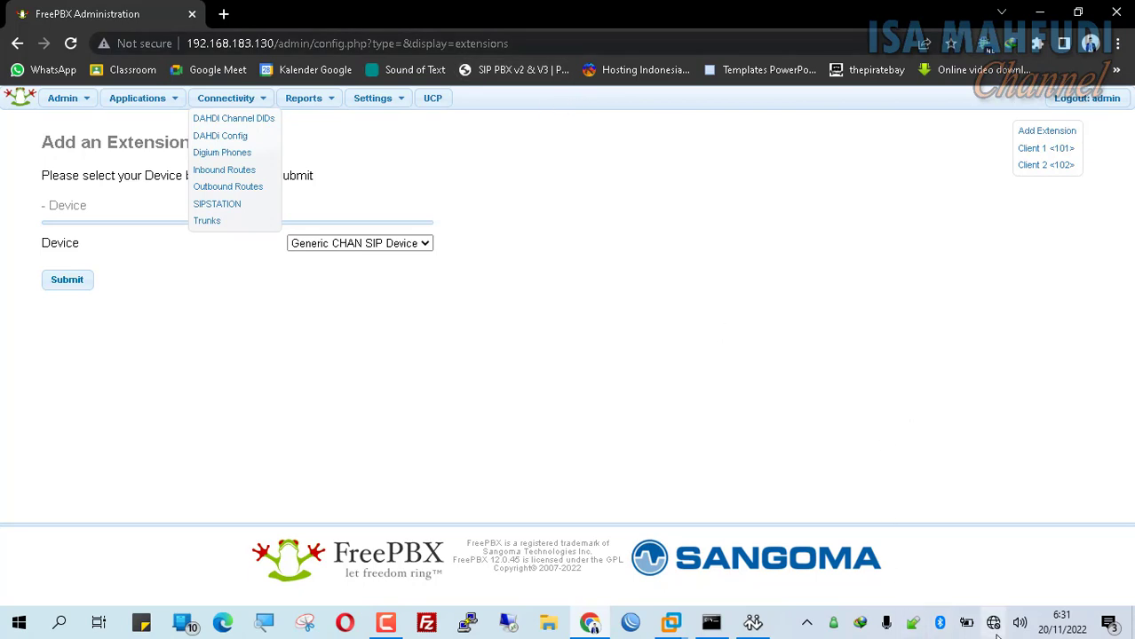
pyautogui.click(586, 373)
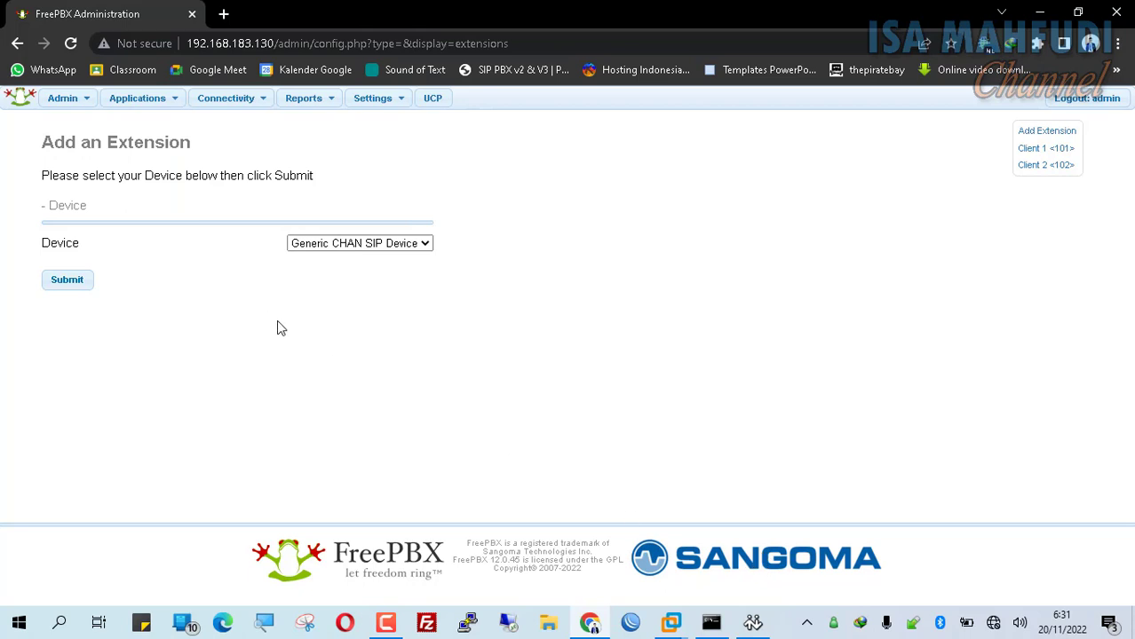
pyautogui.moveTo(670, 623)
pyautogui.click(699, 508)
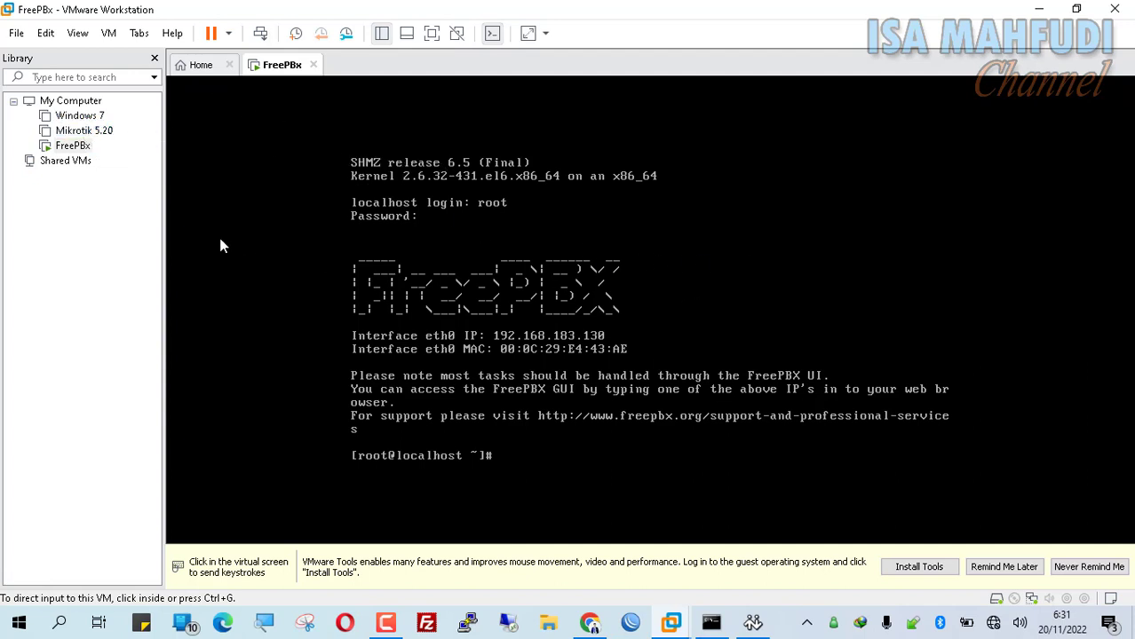
pyautogui.click(1037, 10)
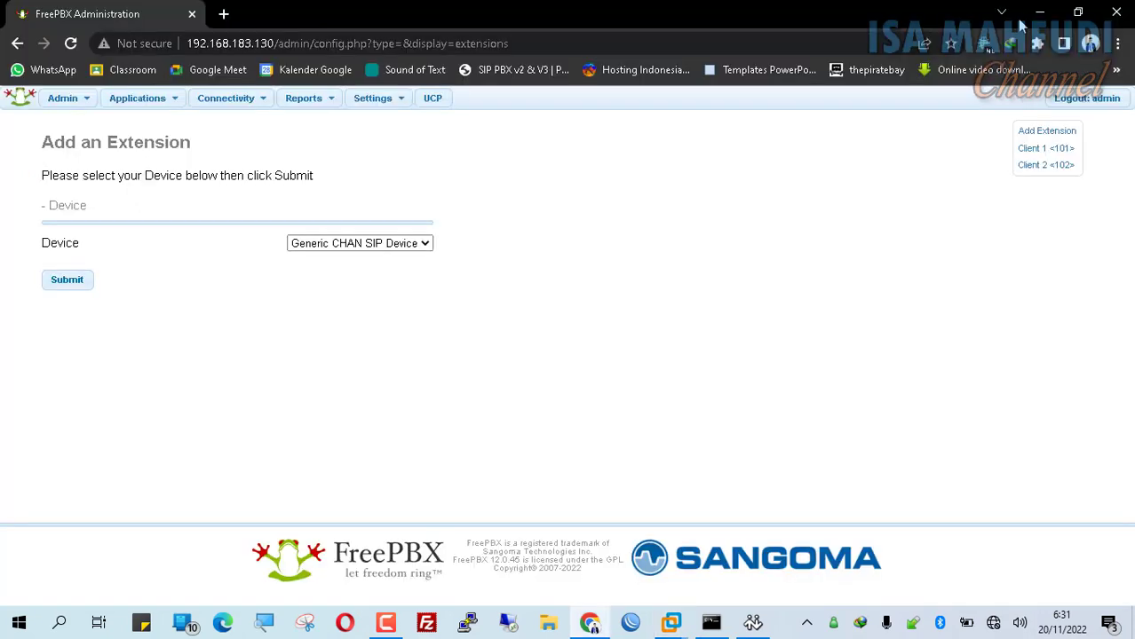
pyautogui.click(753, 622)
# - Save X-Lite's Client 1 account, close SIP Accounts, and minimise Chrome
pyautogui.click(554, 354)
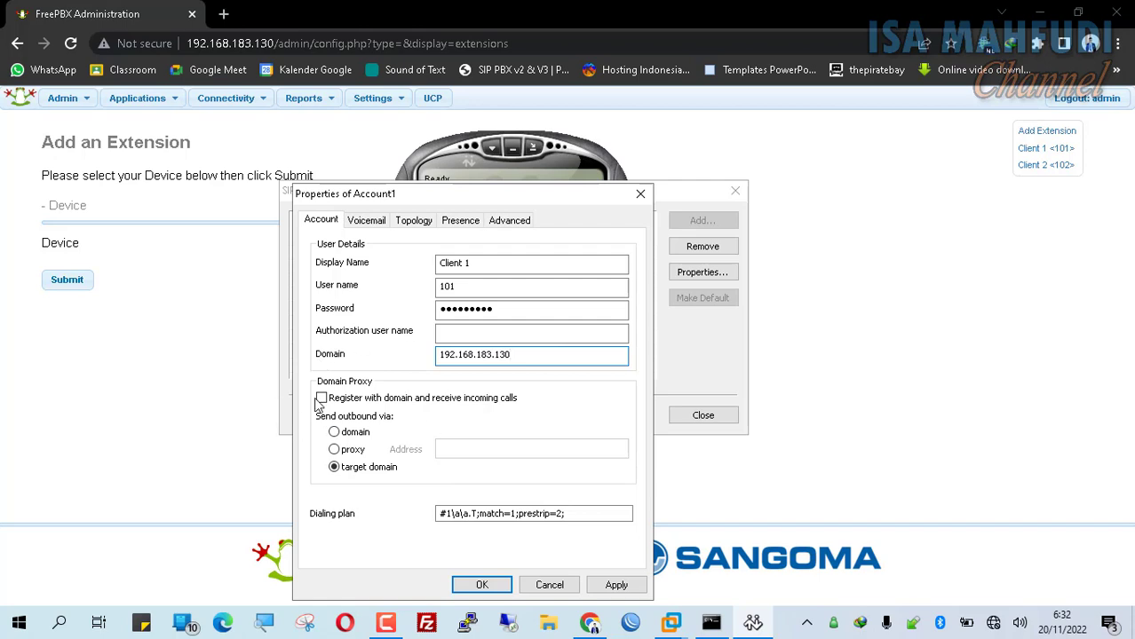
pyautogui.click(495, 586)
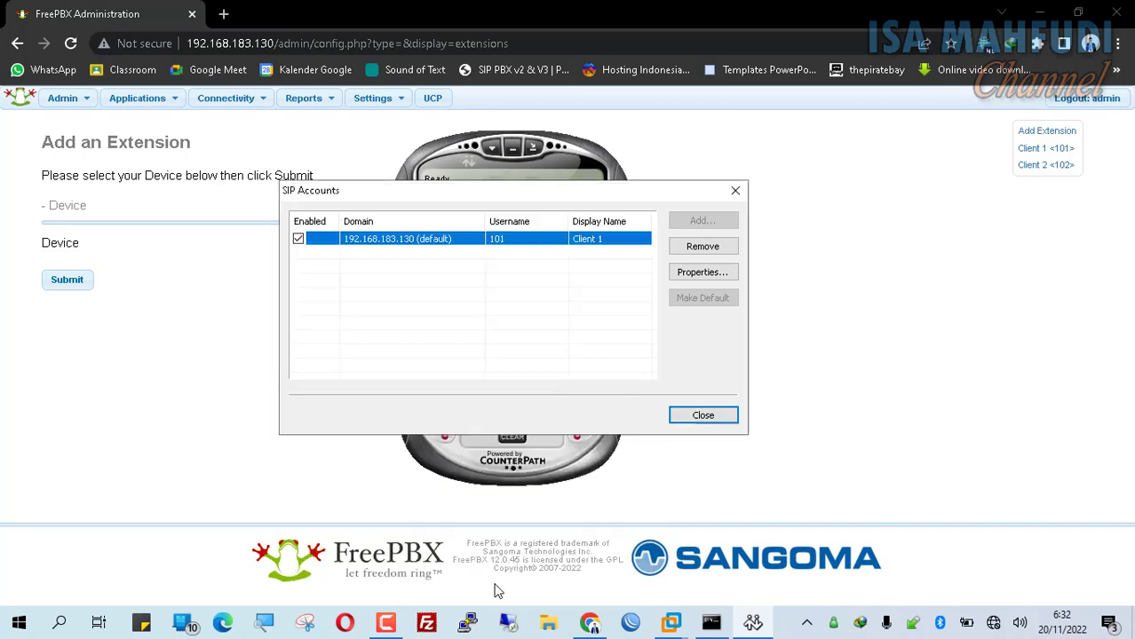
pyautogui.click(733, 417)
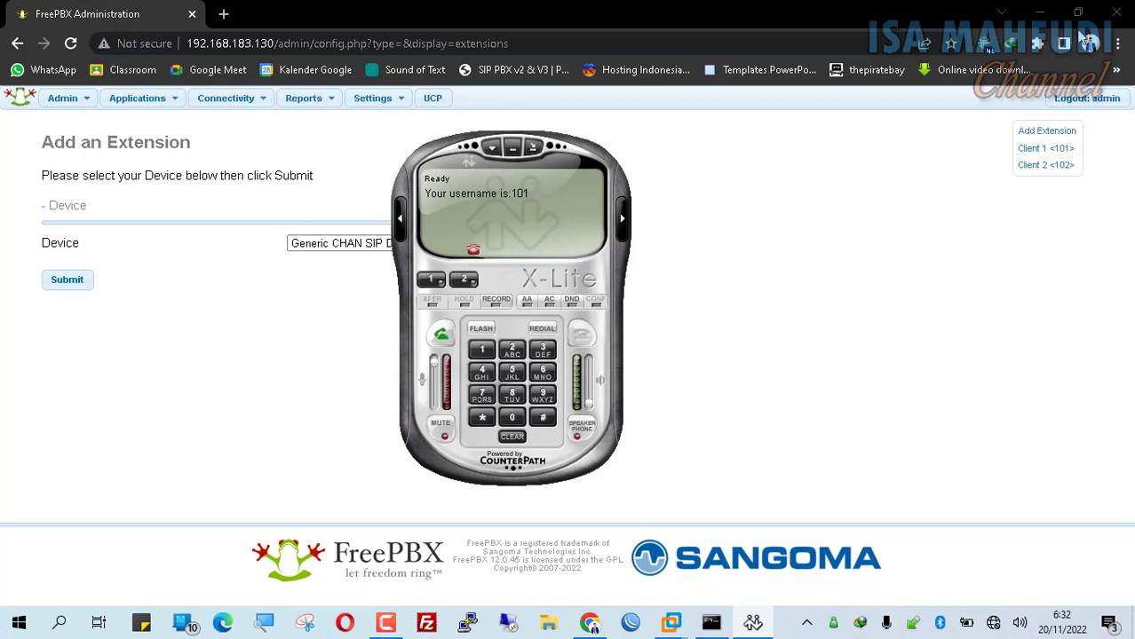
pyautogui.click(1039, 13)
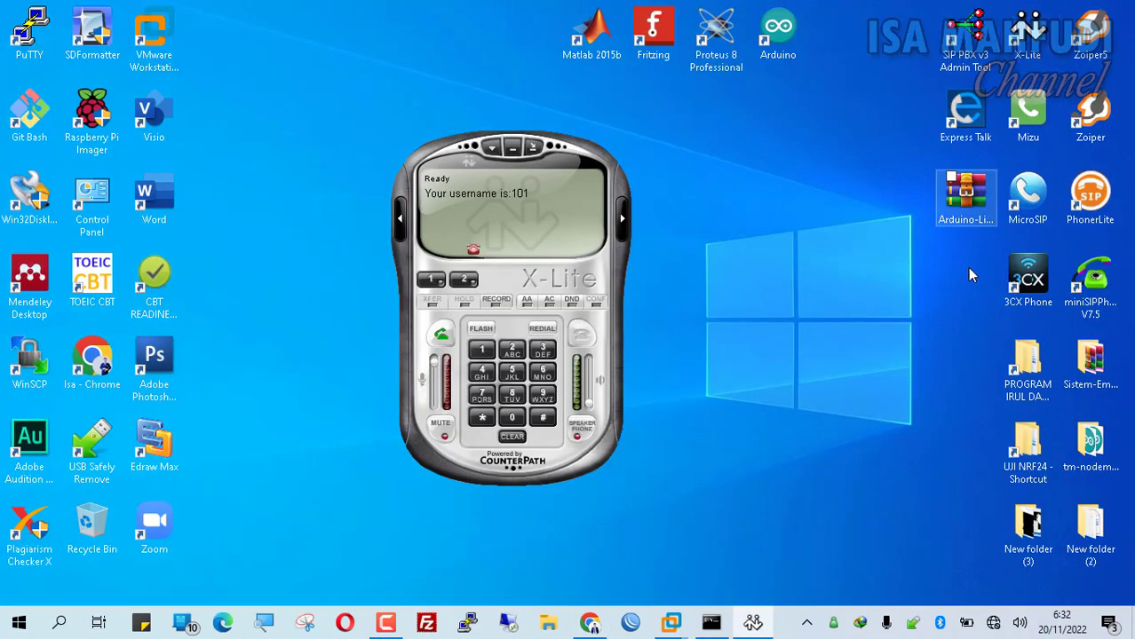
# - Launch 3CXPhone and place its window beside X-Lite
pyautogui.doubleClick(1017, 273)
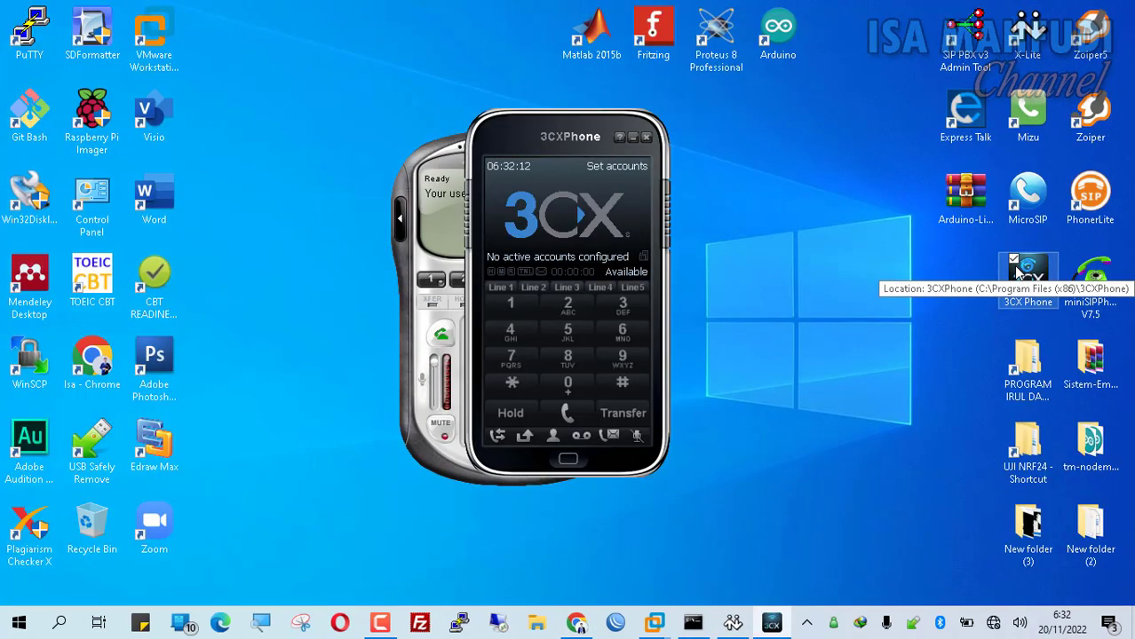
pyautogui.click(576, 623)
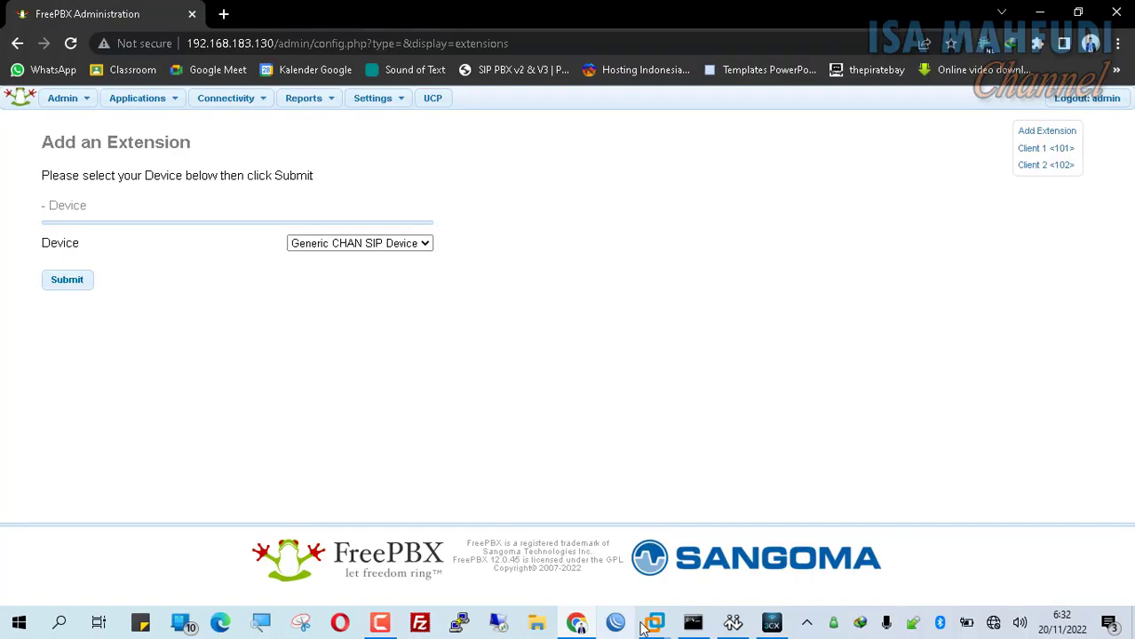
pyautogui.click(772, 622)
pyautogui.click(733, 623)
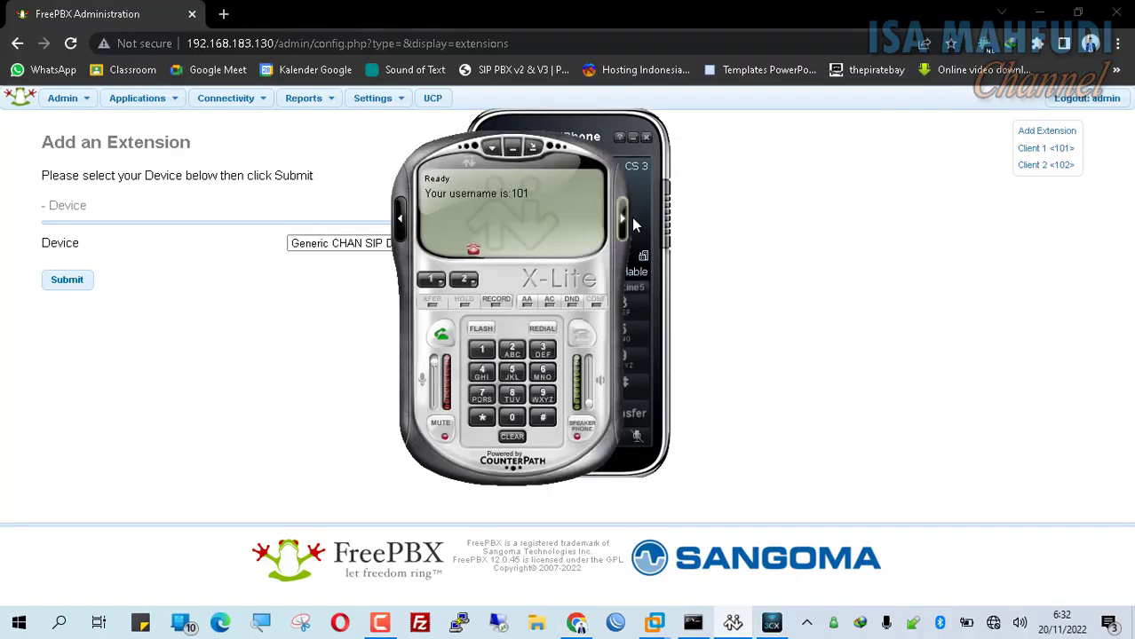
pyautogui.moveTo(596, 124); pyautogui.dragTo(863, 116)
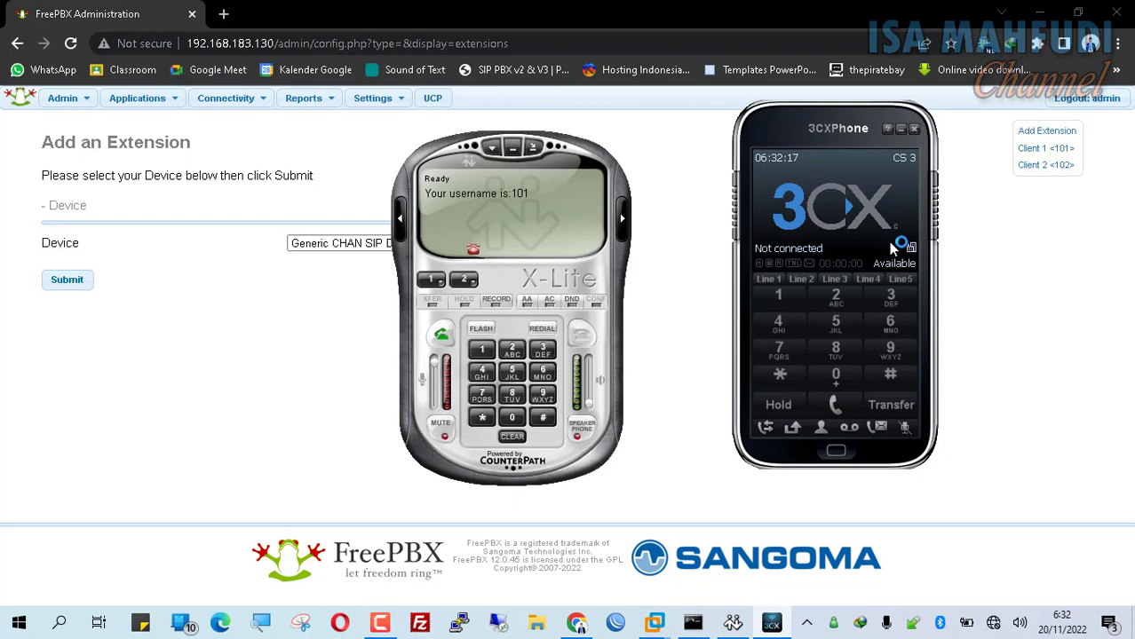
# - Edit the CS 3 account to name Client 2, extension/ID 102 and a new password, then save
pyautogui.click(893, 185)
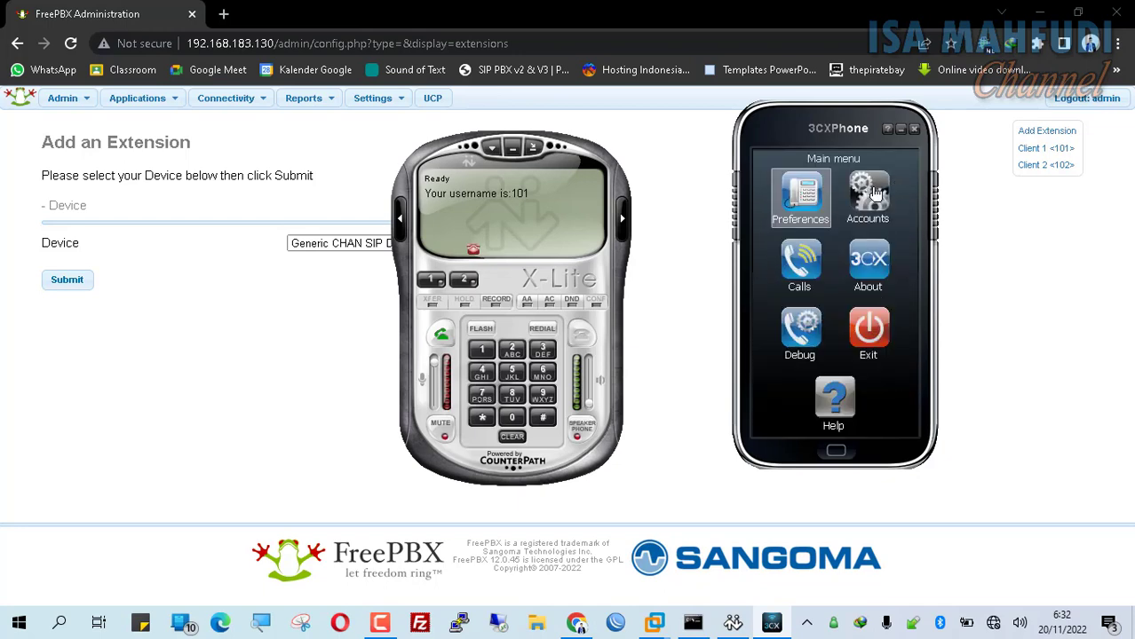
pyautogui.click(874, 195)
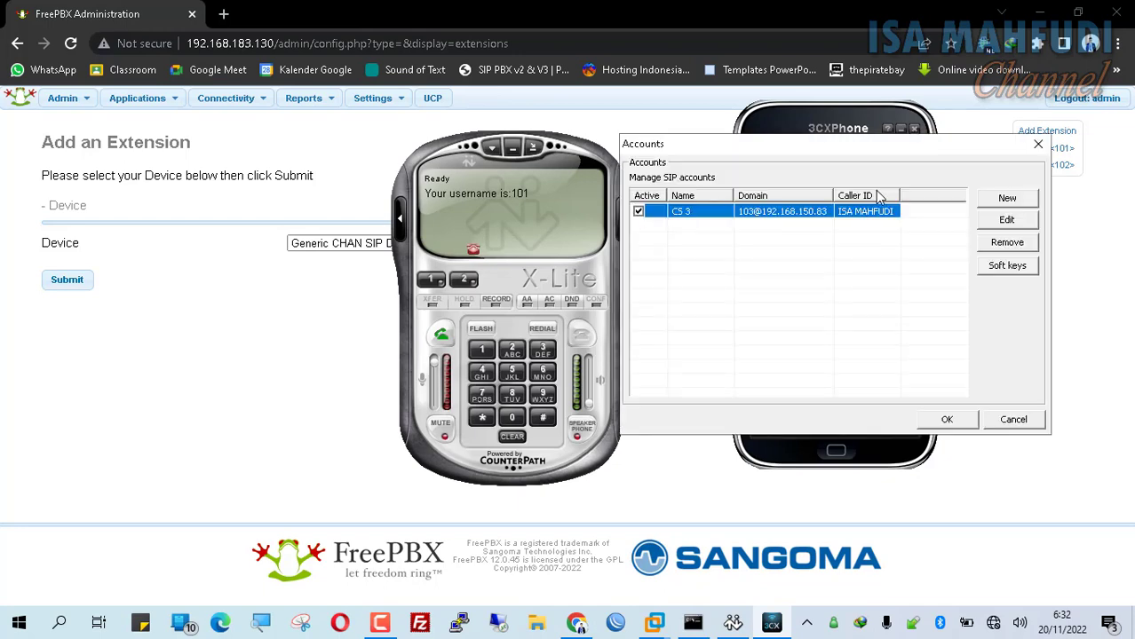
pyautogui.doubleClick(802, 210)
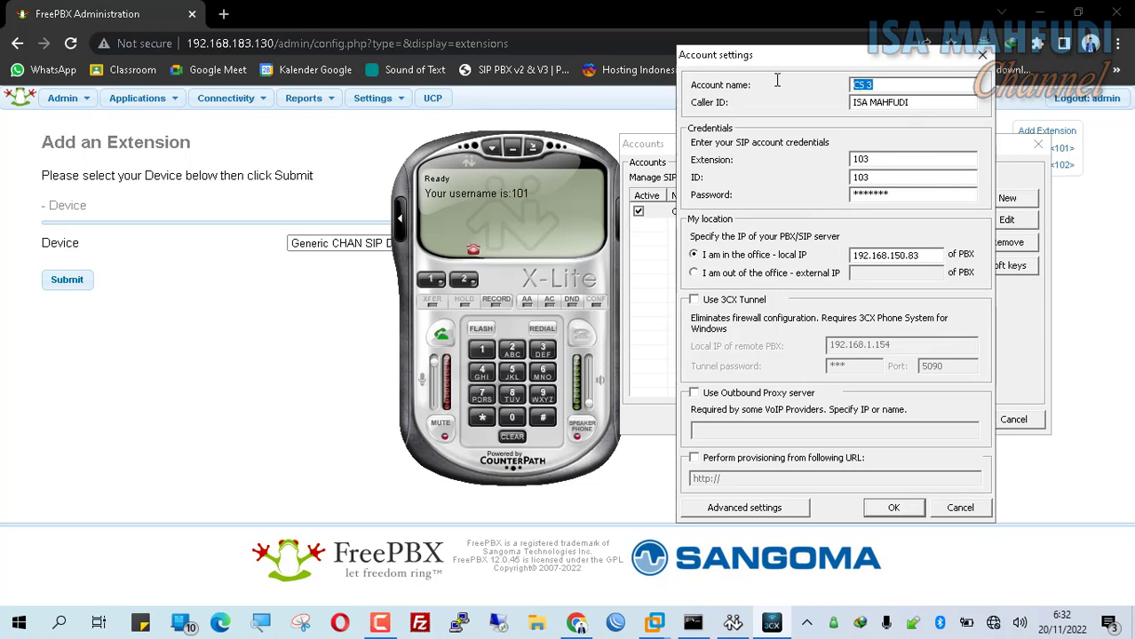
pyautogui.write('C')
pyautogui.moveTo(893, 160); pyautogui.dragTo(802, 154)
pyautogui.press('Tab')
pyautogui.write('1')
pyautogui.moveTo(902, 195); pyautogui.dragTo(690, 193)
pyautogui.write('102')
pyautogui.click(894, 508)
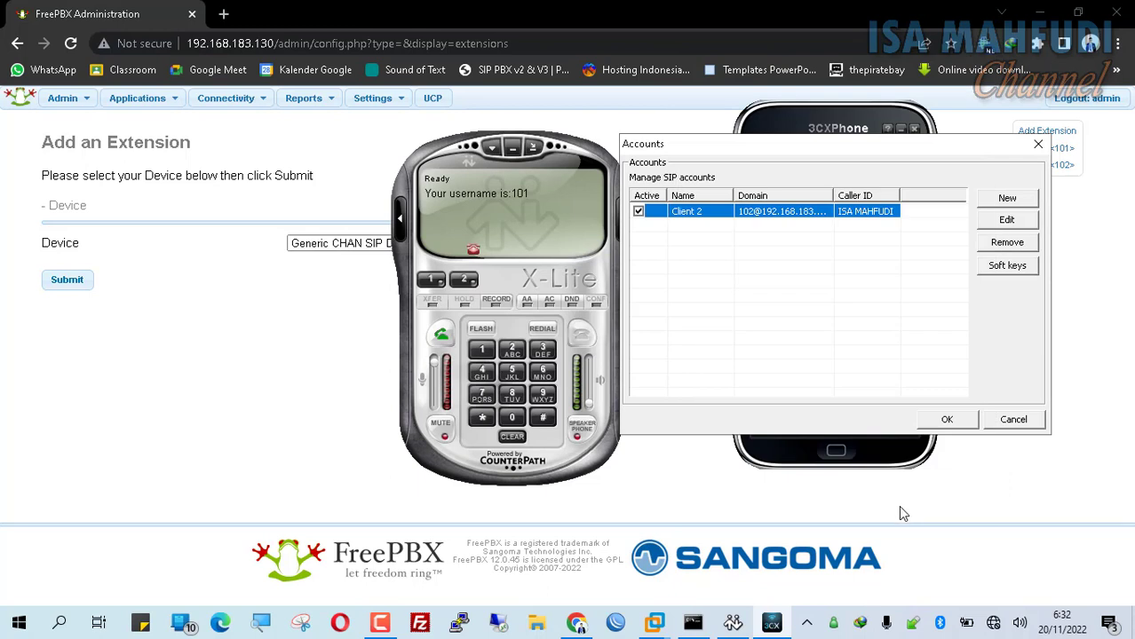
pyautogui.click(950, 419)
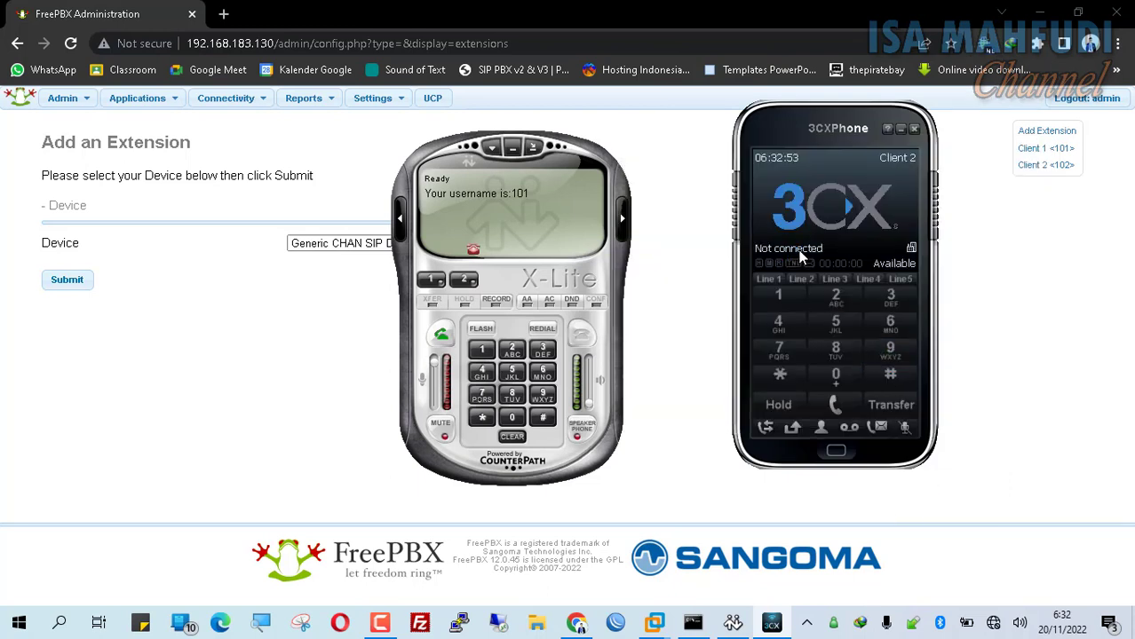
# - Re-enter the Client 2 account password in 3CXPhone and save it again
pyautogui.click(891, 197)
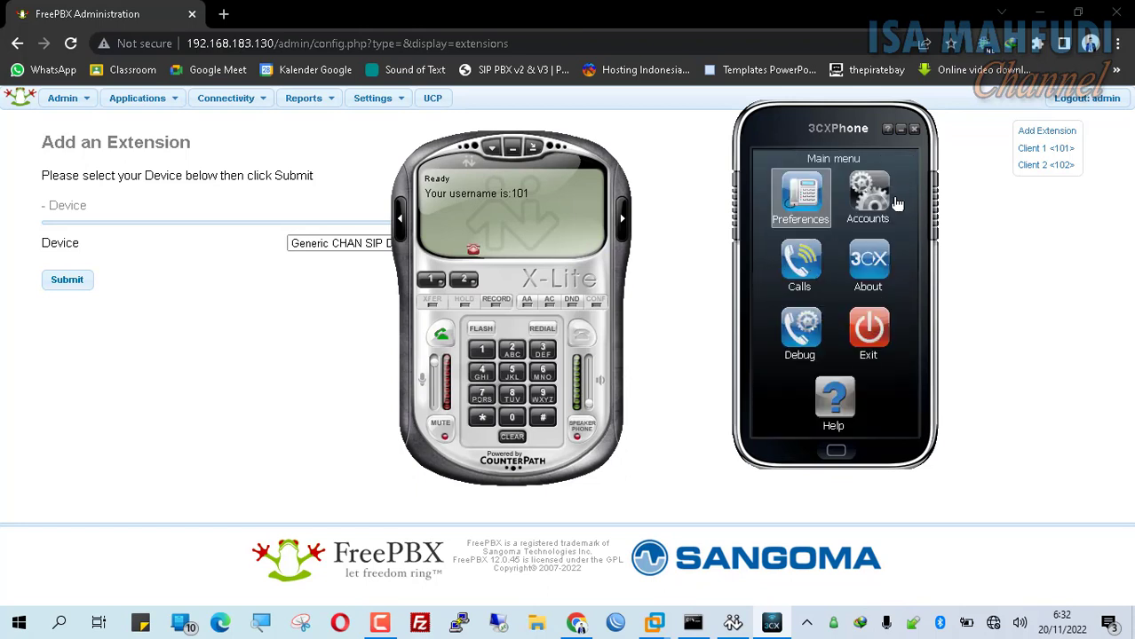
pyautogui.click(1075, 269)
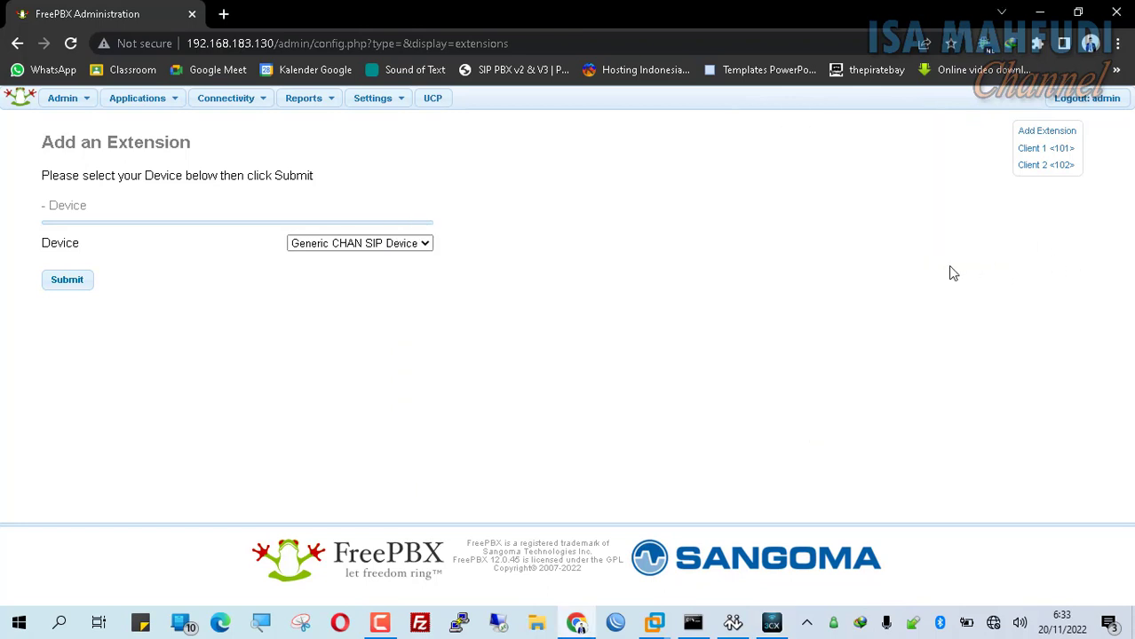
pyautogui.click(773, 623)
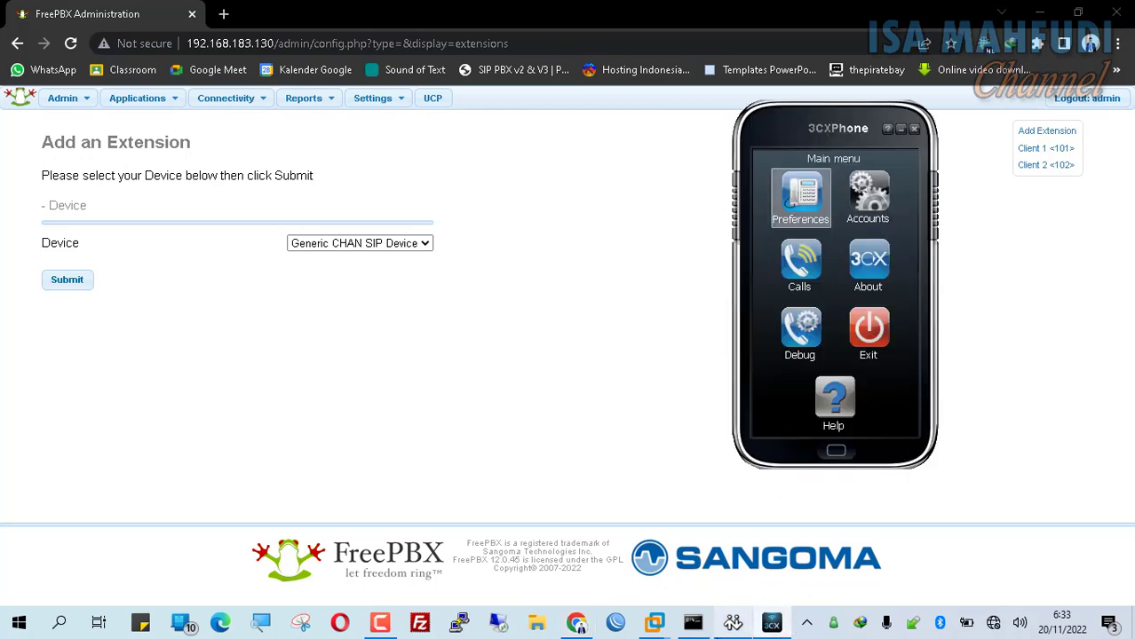
pyautogui.click(732, 622)
pyautogui.click(881, 224)
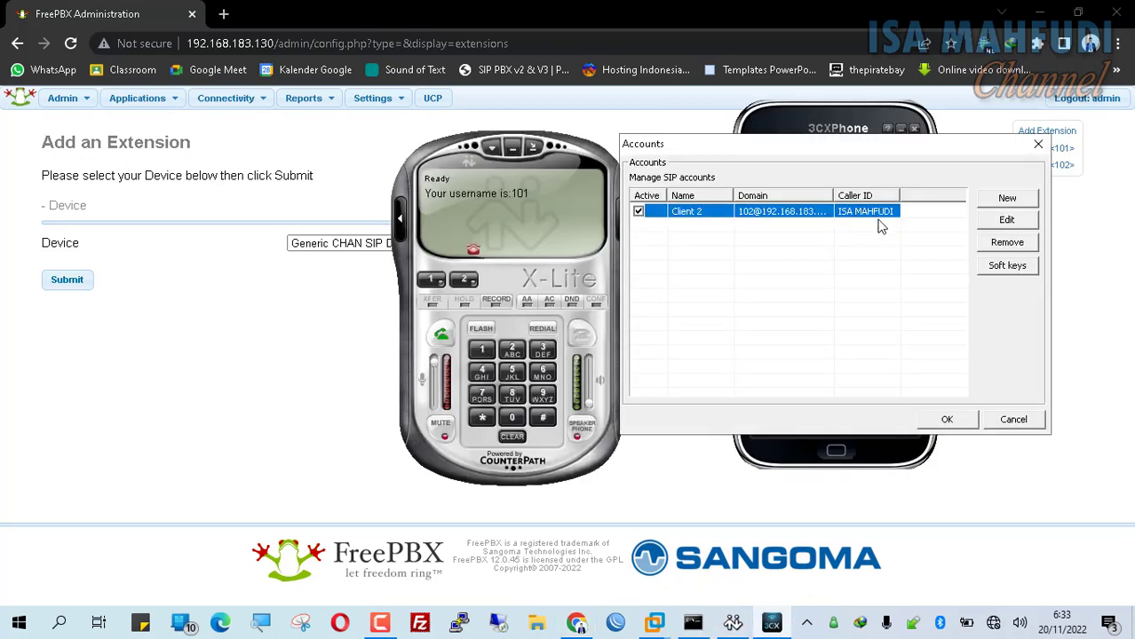
pyautogui.doubleClick(888, 216)
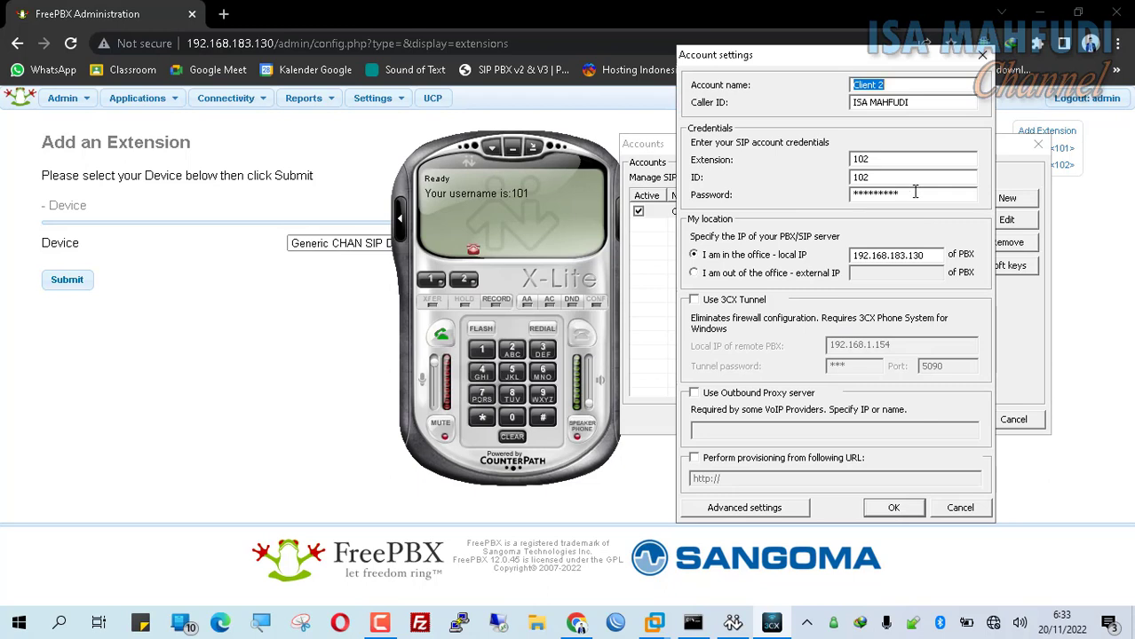
pyautogui.moveTo(913, 193); pyautogui.dragTo(722, 183)
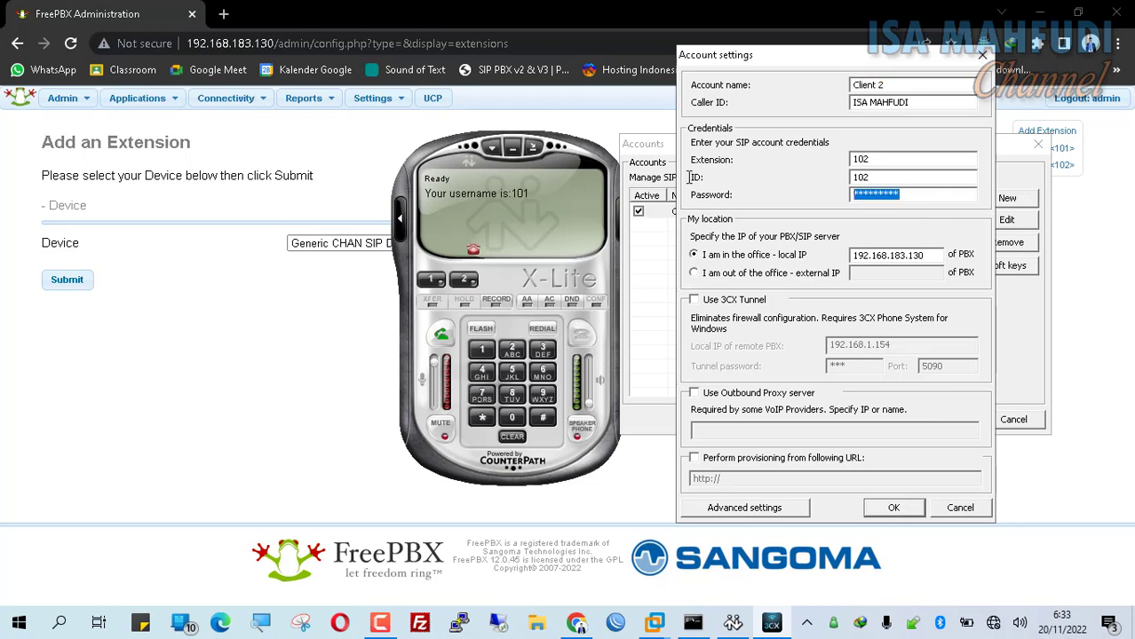
pyautogui.write('102')
pyautogui.click(895, 510)
pyautogui.click(972, 426)
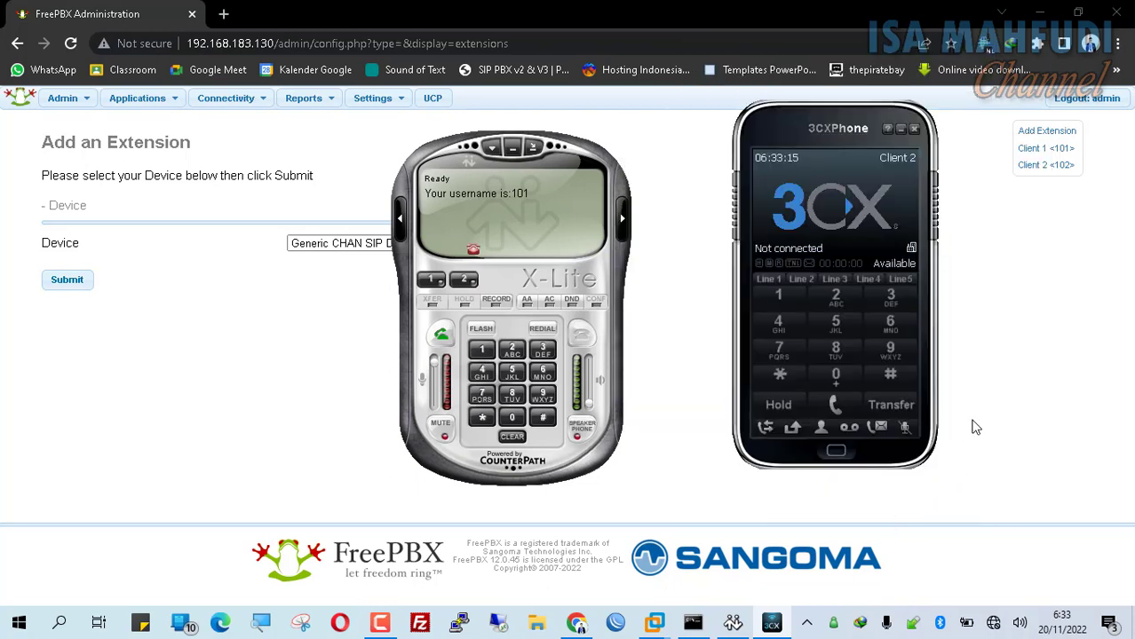
# - Delete the Client 2 <102> extension and apply the config so only Client 1 <101> remains
pyautogui.click(1027, 253)
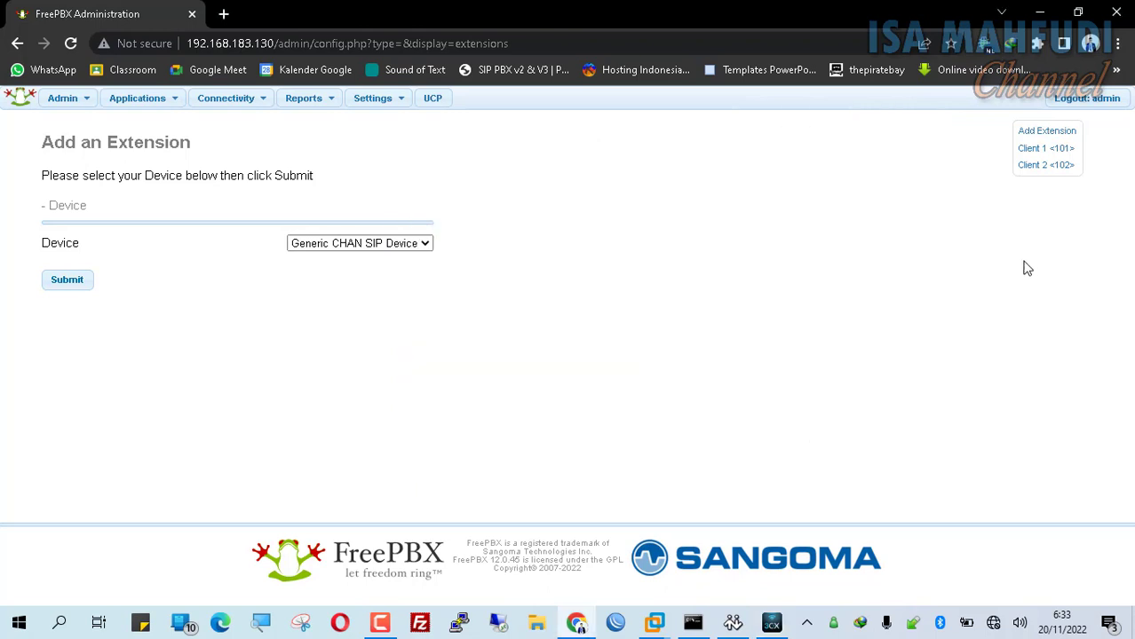
pyautogui.click(1053, 168)
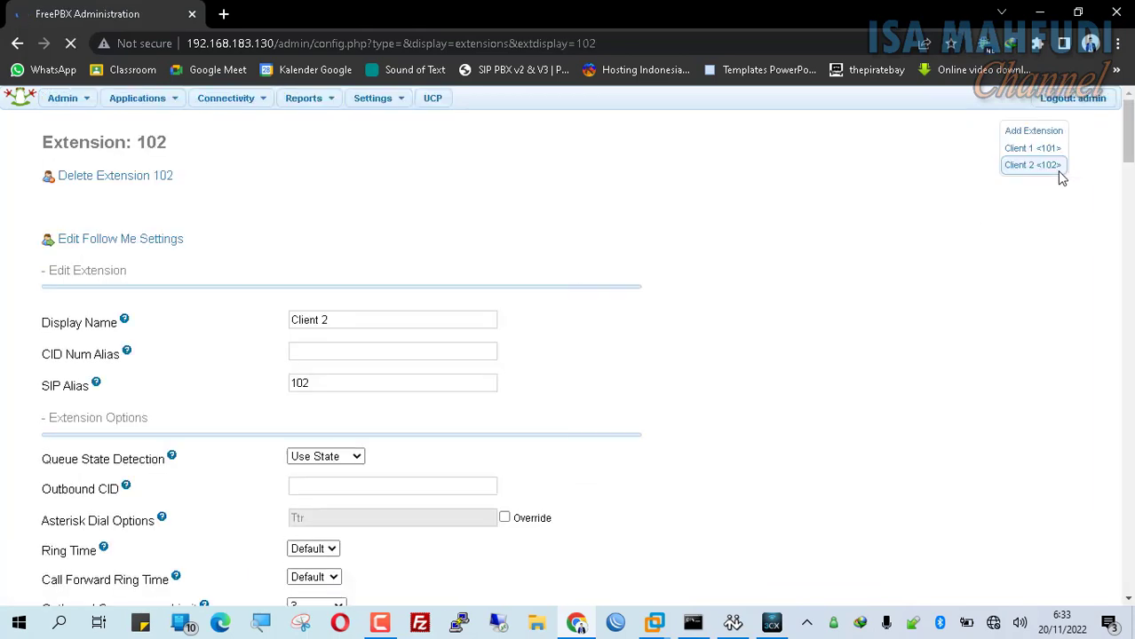
pyautogui.click(166, 178)
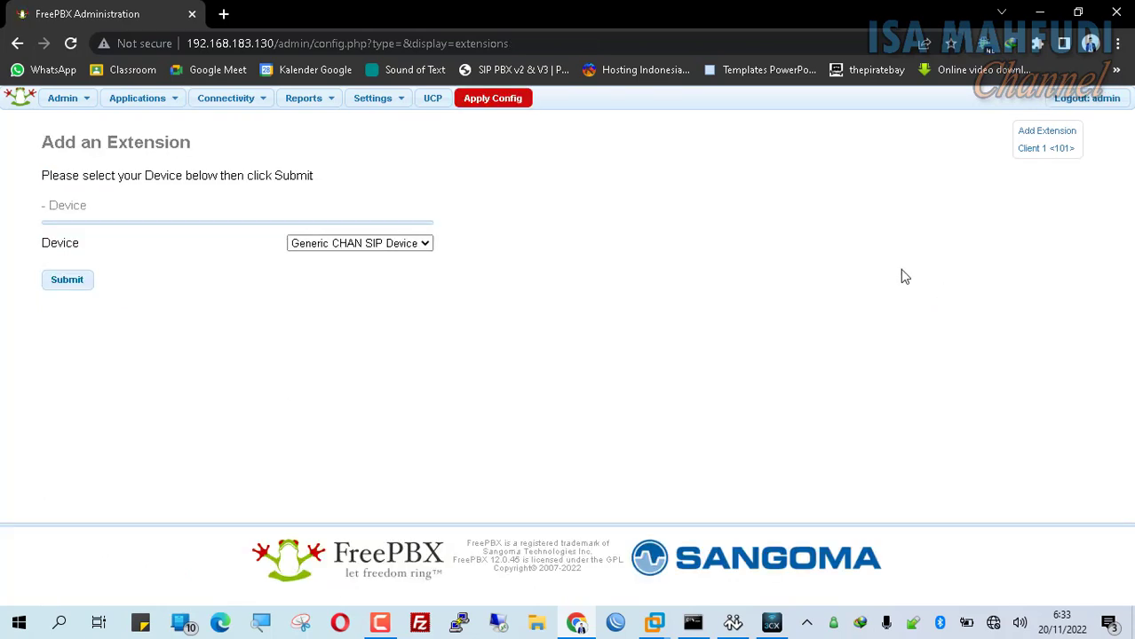
pyautogui.click(504, 104)
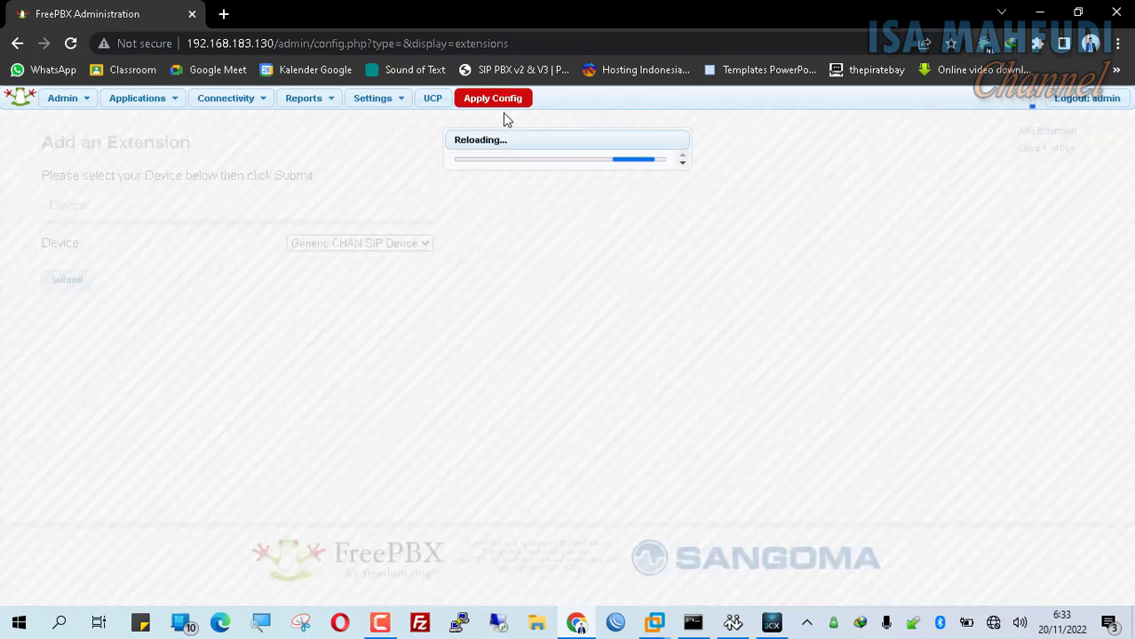
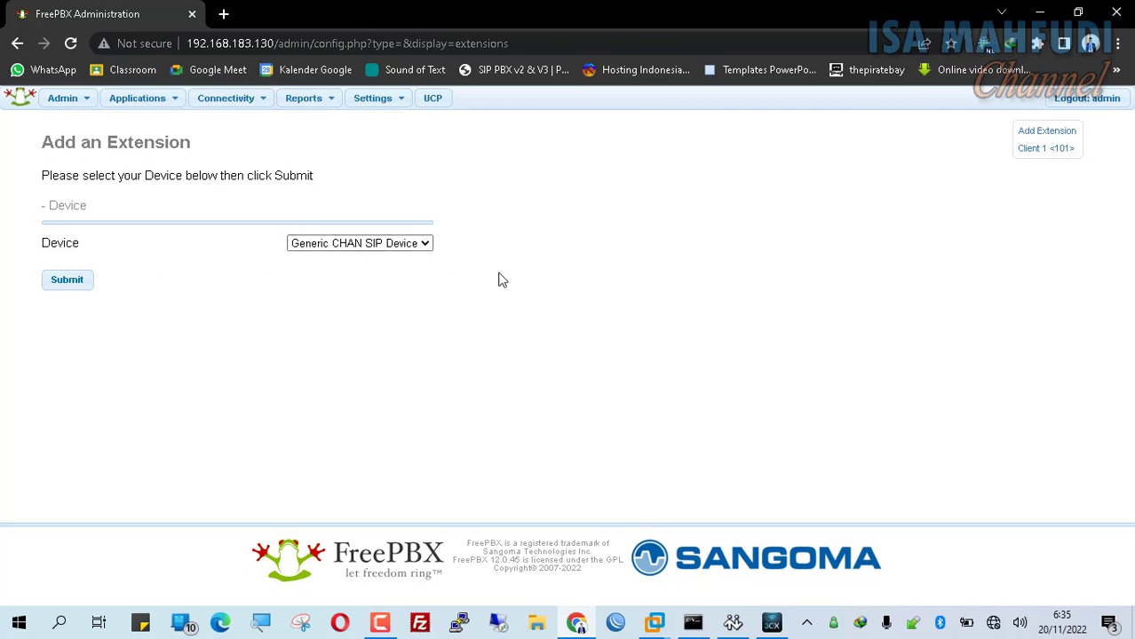
# - Start a Generic CHAN SIP extension 102 with display name Client 2 and SIP alias 102
pyautogui.click(73, 286)
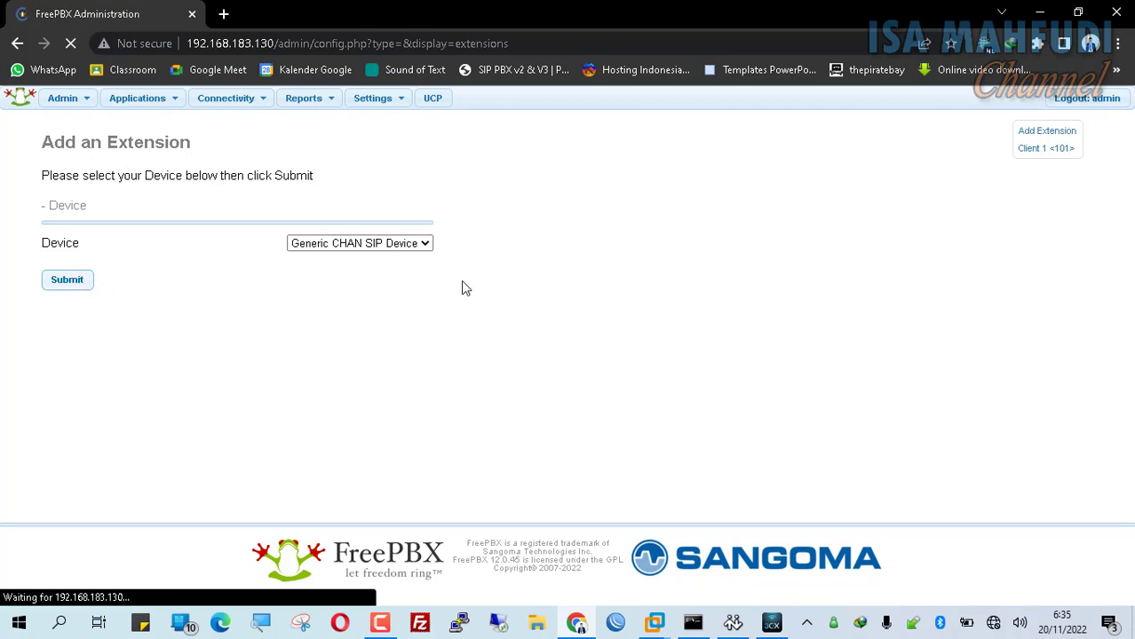
pyautogui.click(427, 263)
pyautogui.write('10')
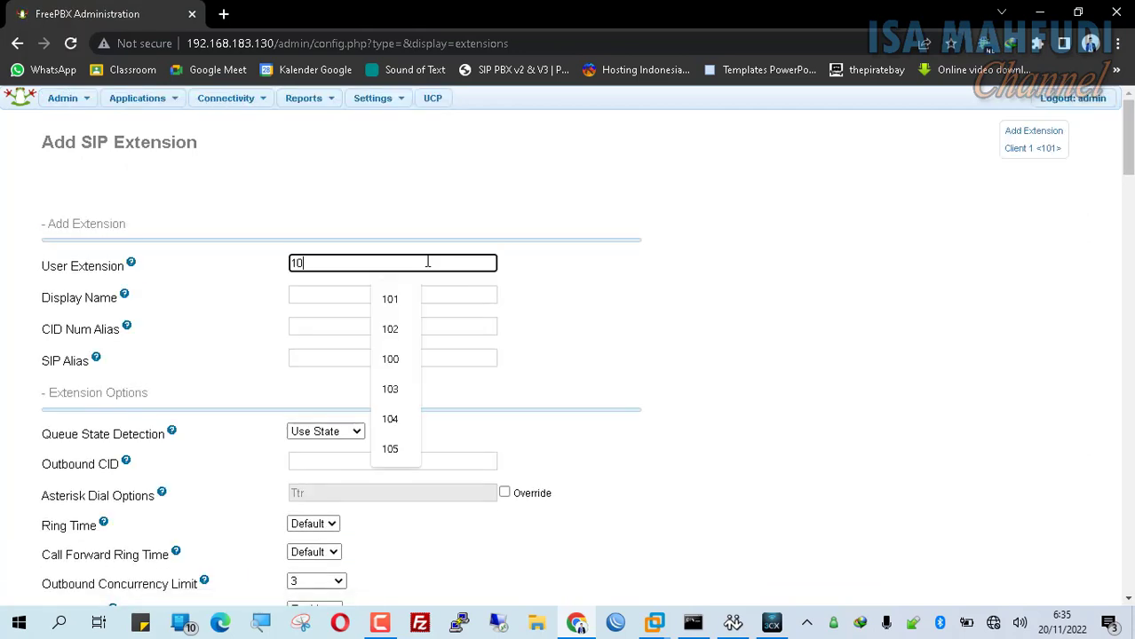
pyautogui.press('BackSpace')
pyautogui.press('BackSpace')
pyautogui.write('102')
pyautogui.press('Tab')
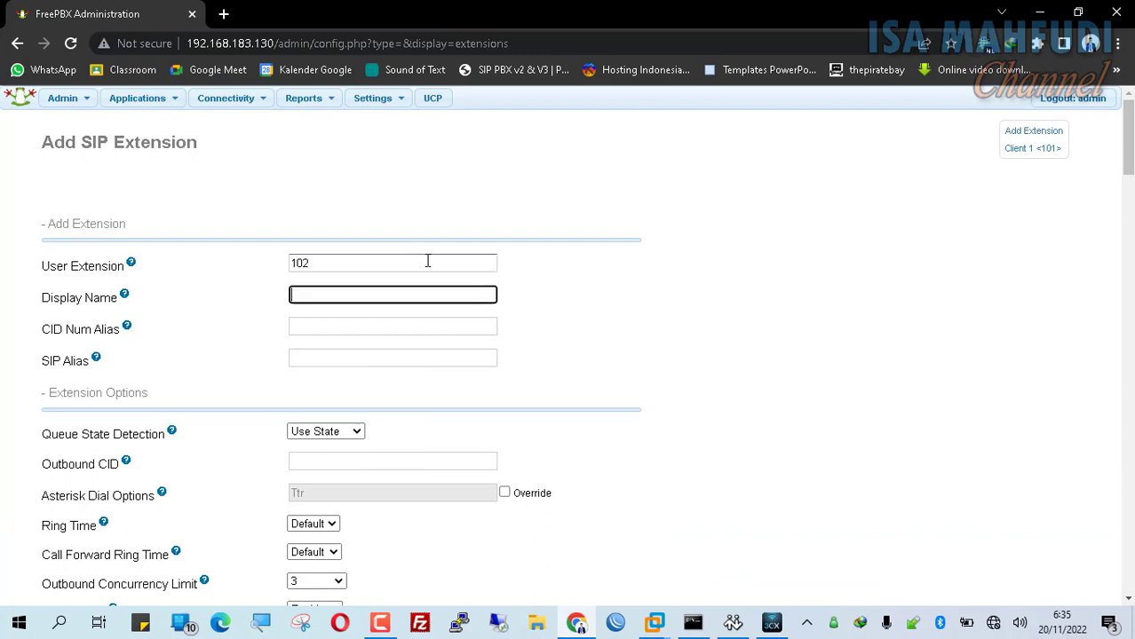
pyautogui.write('Client')
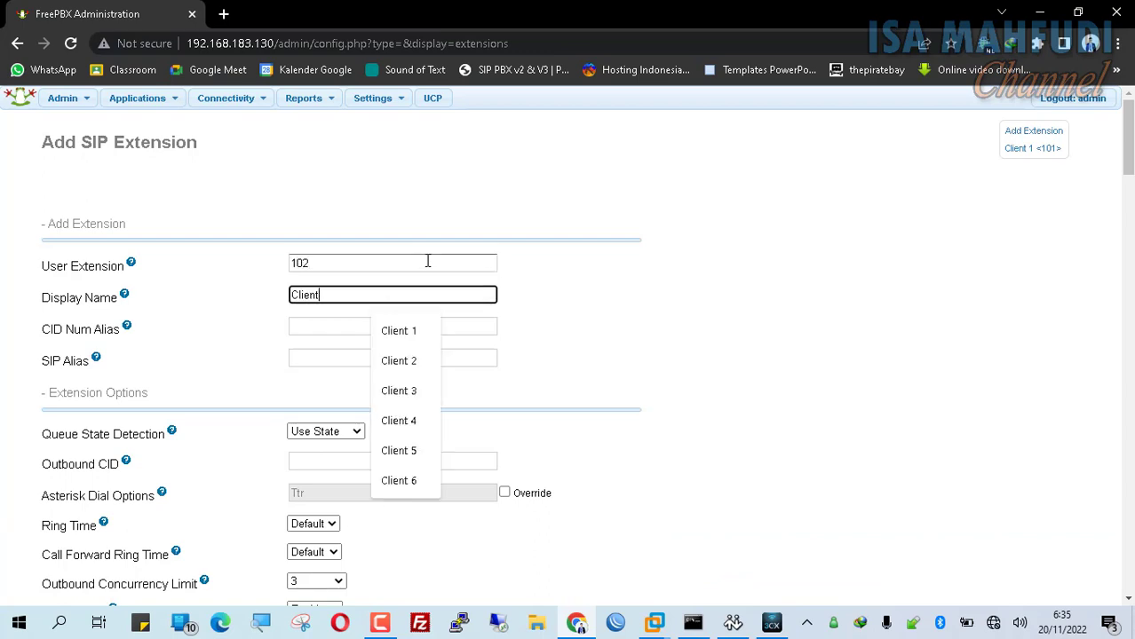
pyautogui.write(' 2')
pyautogui.press('Tab')
pyautogui.press('Tab')
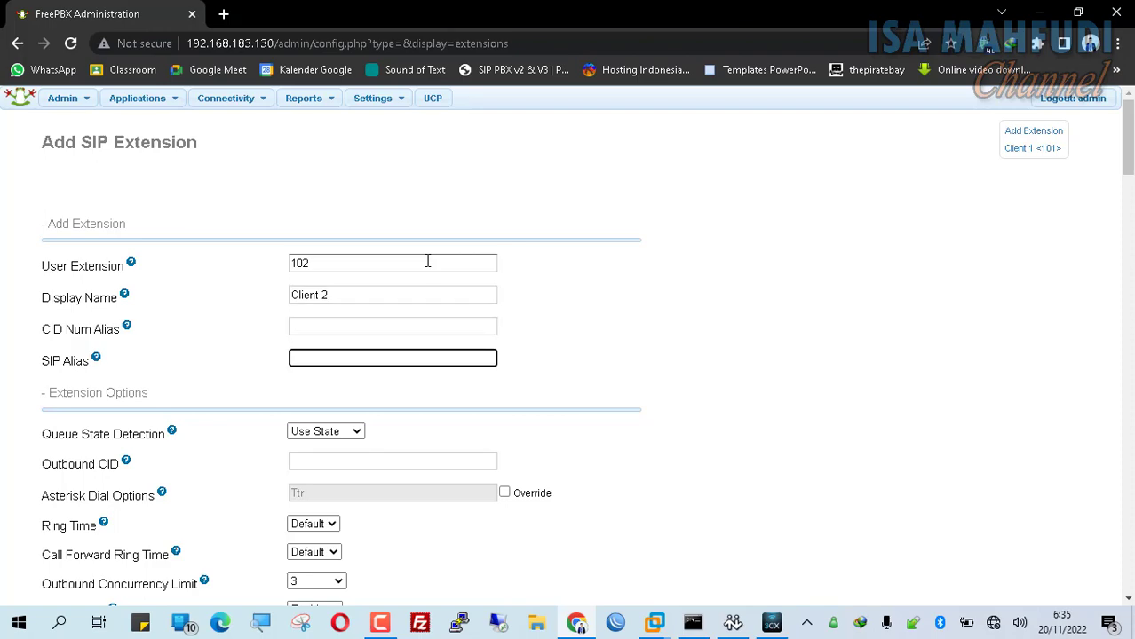
pyautogui.write('102')
pyautogui.scroll(-7, 481, 216)
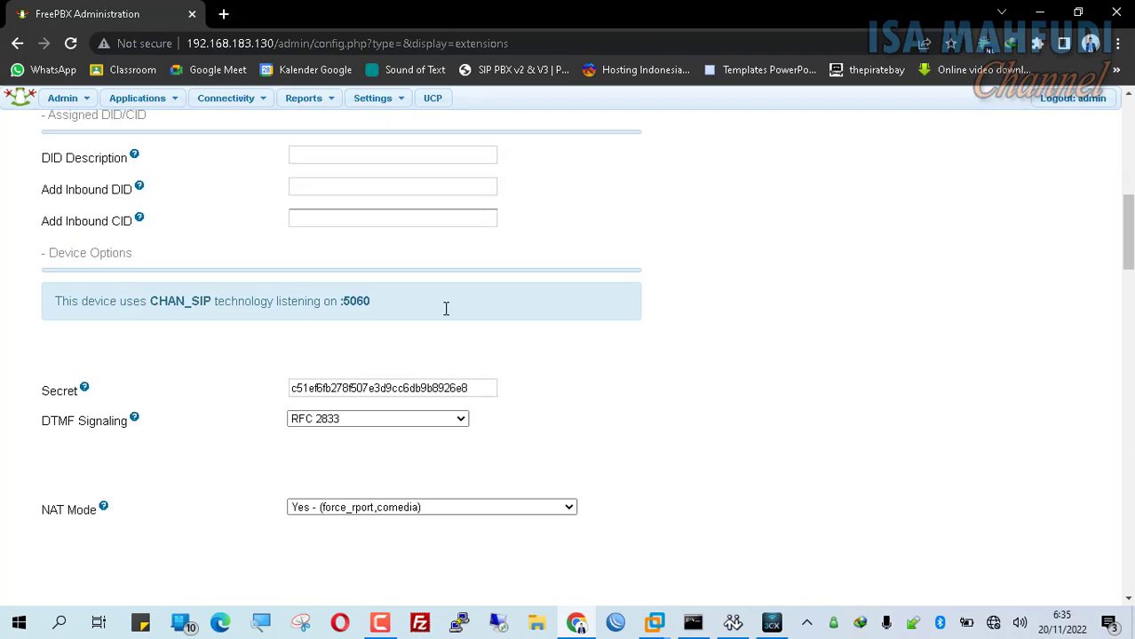
pyautogui.click(452, 391)
pyautogui.doubleClick(452, 397)
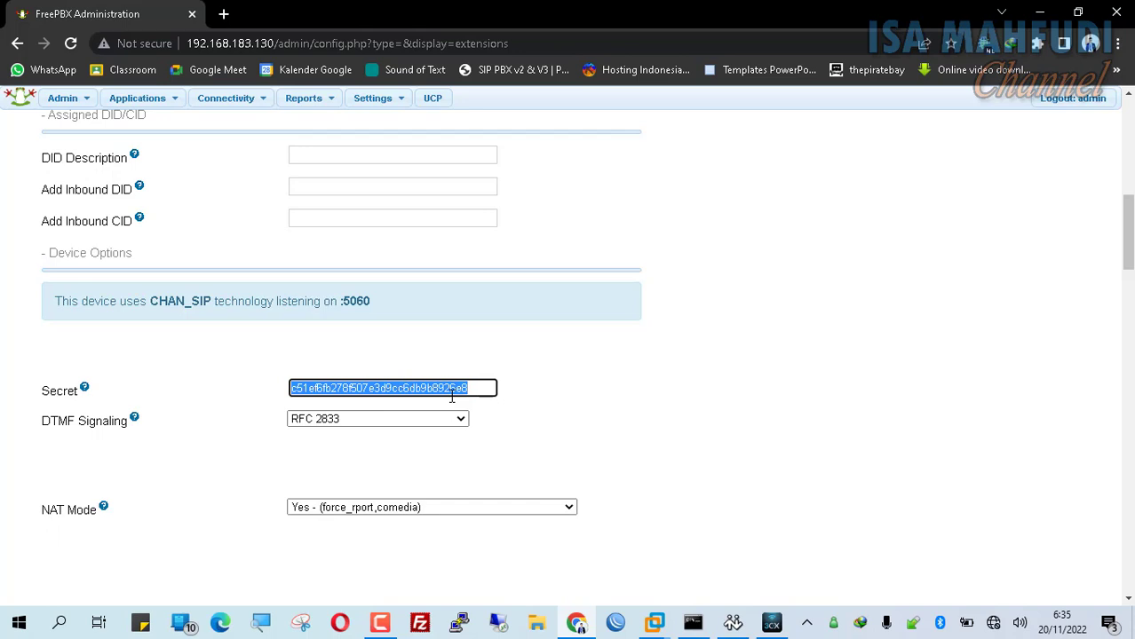
pyautogui.write('client')
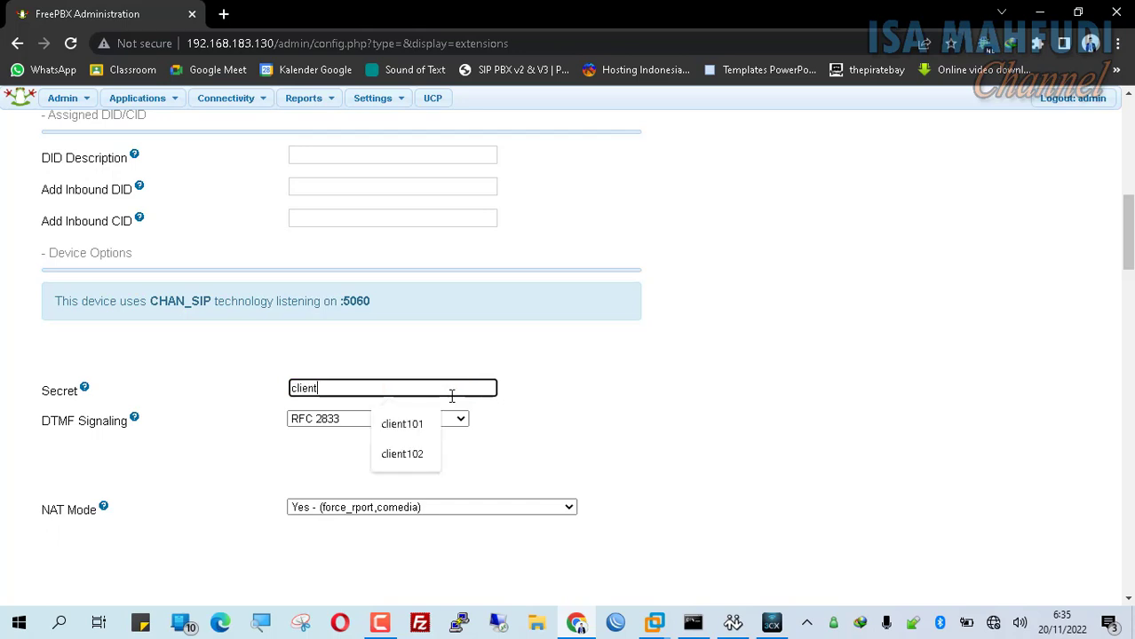
pyautogui.write('102')
pyautogui.scroll(-10, 539, 389)
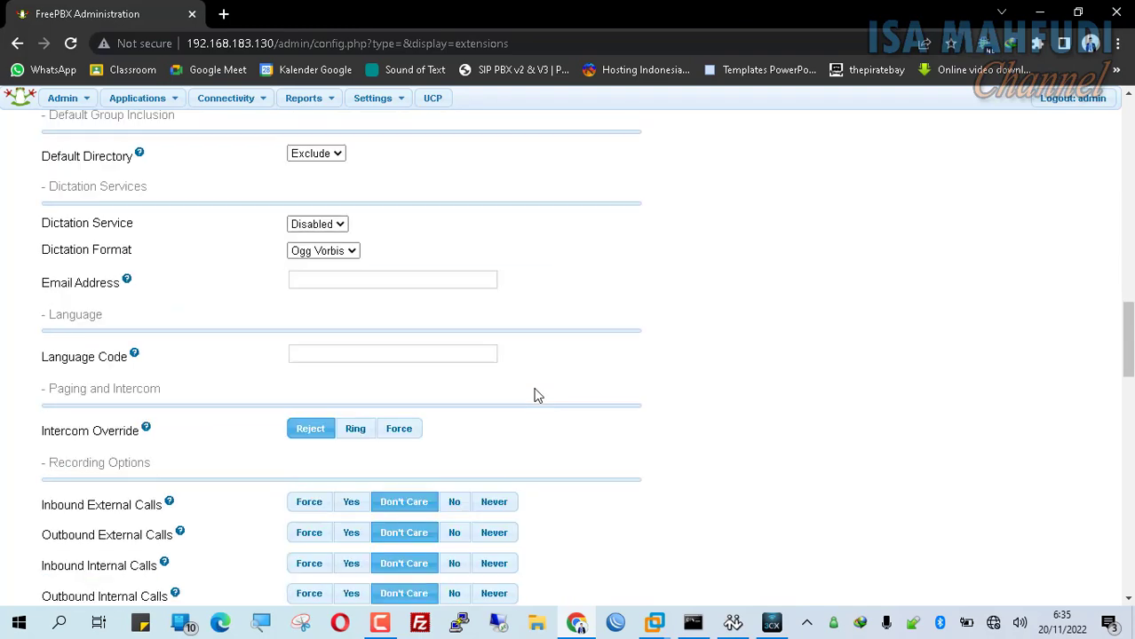
pyautogui.scroll(-5, 537, 395)
pyautogui.moveTo(494, 371); pyautogui.dragTo(178, 379)
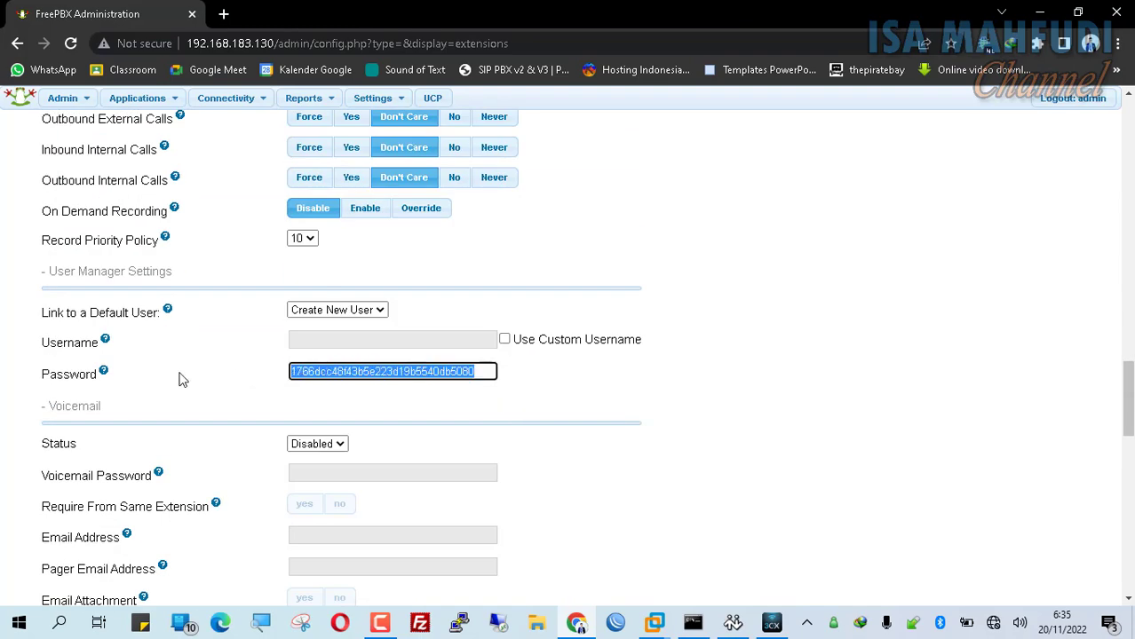
pyautogui.write('client')
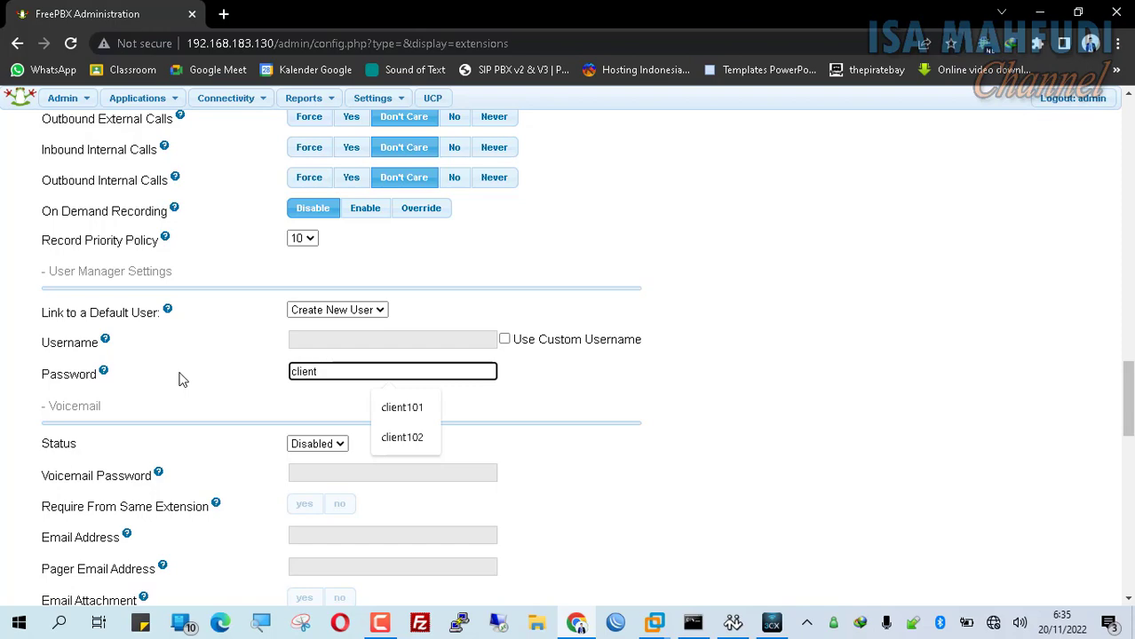
pyautogui.write('102')
pyautogui.scroll(-15, 395, 391)
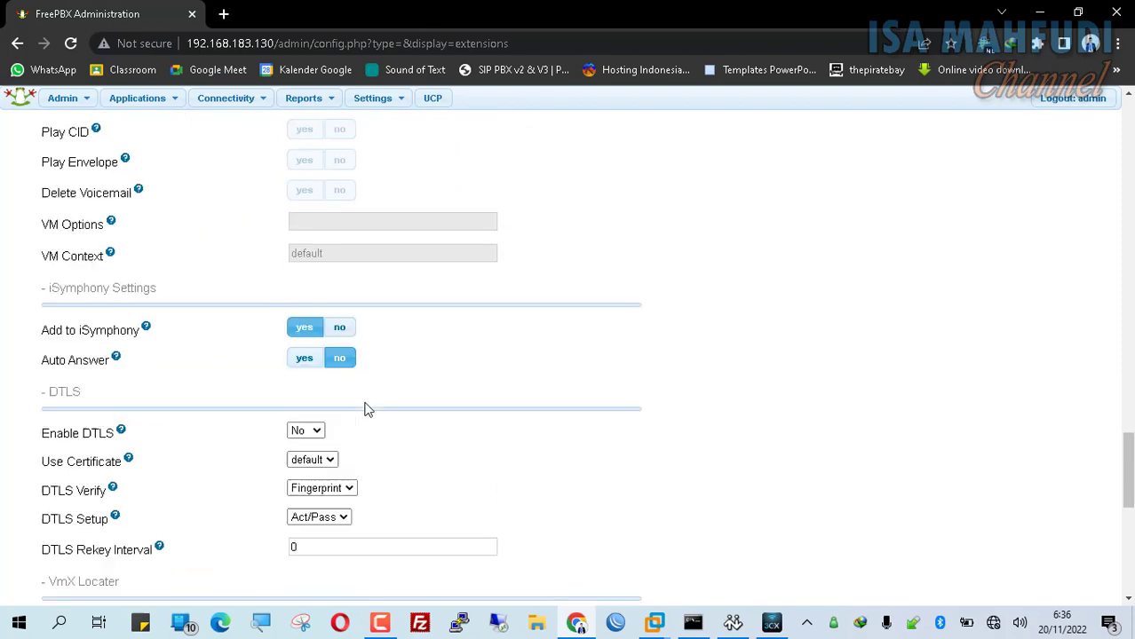
pyautogui.click(77, 489)
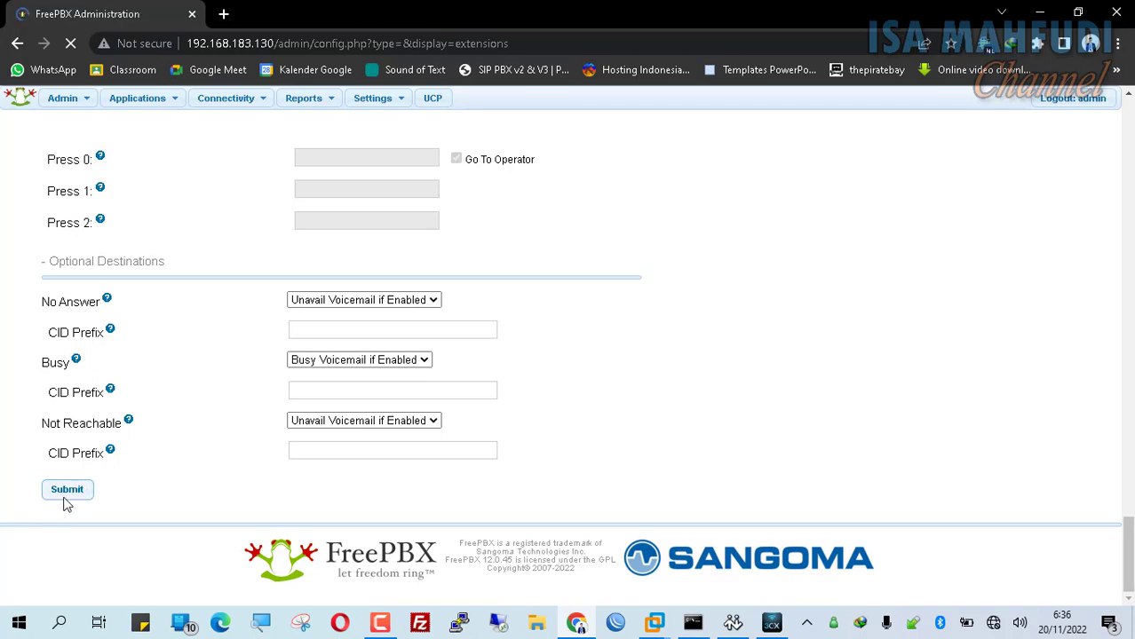
pyautogui.click(498, 102)
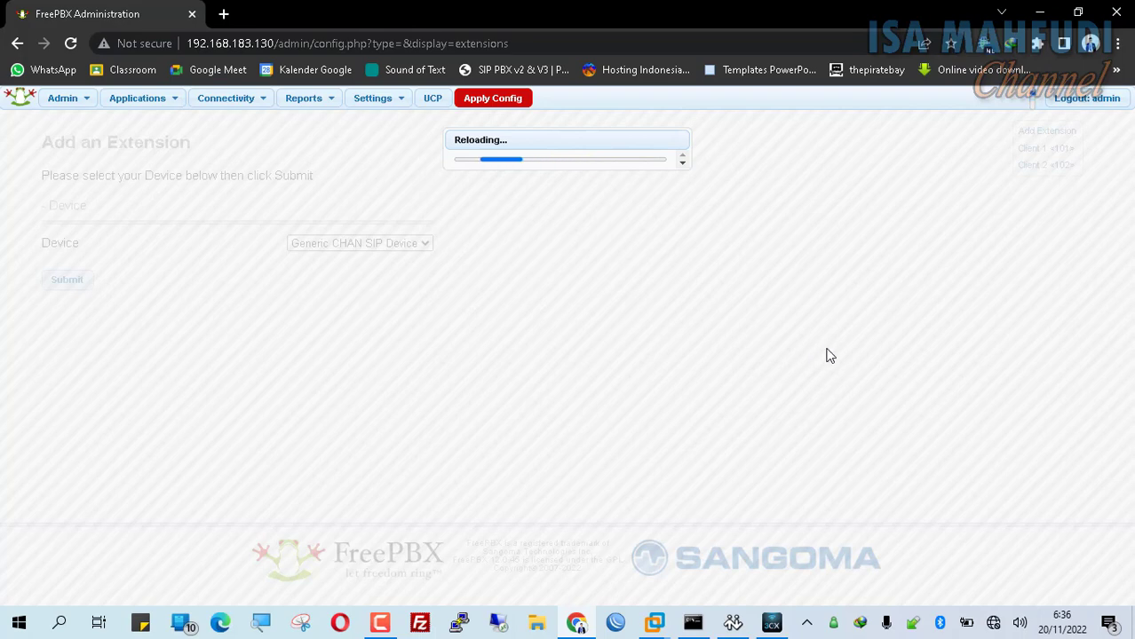
# - Replace the 3CXPhone Client 2 account password and confirm both account dialogs
pyautogui.click(770, 623)
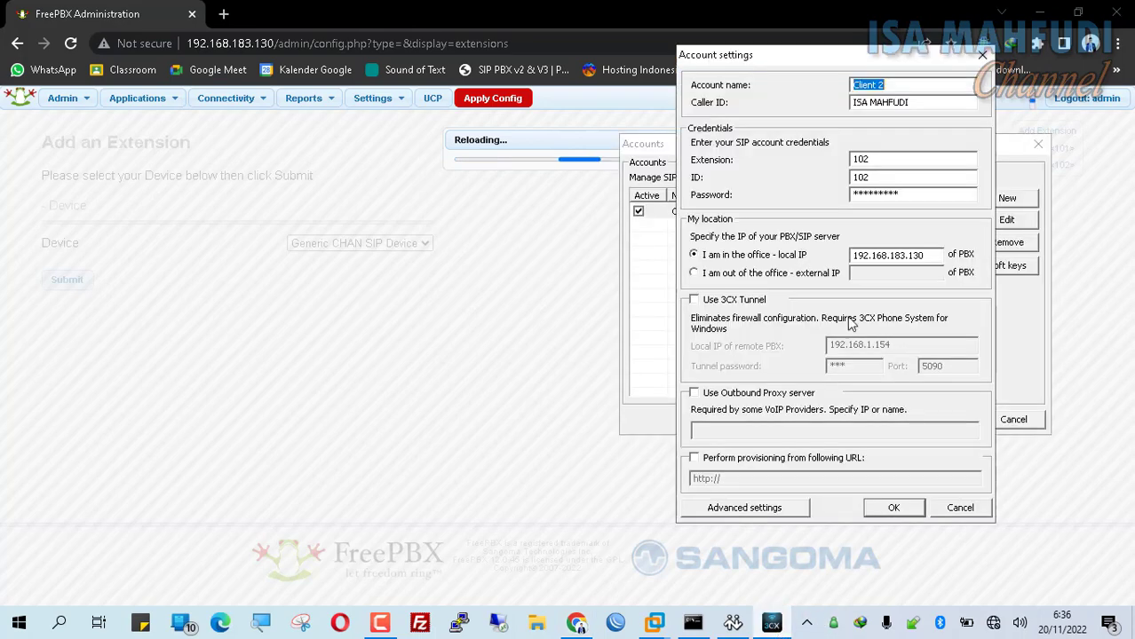
pyautogui.moveTo(922, 195); pyautogui.dragTo(703, 195)
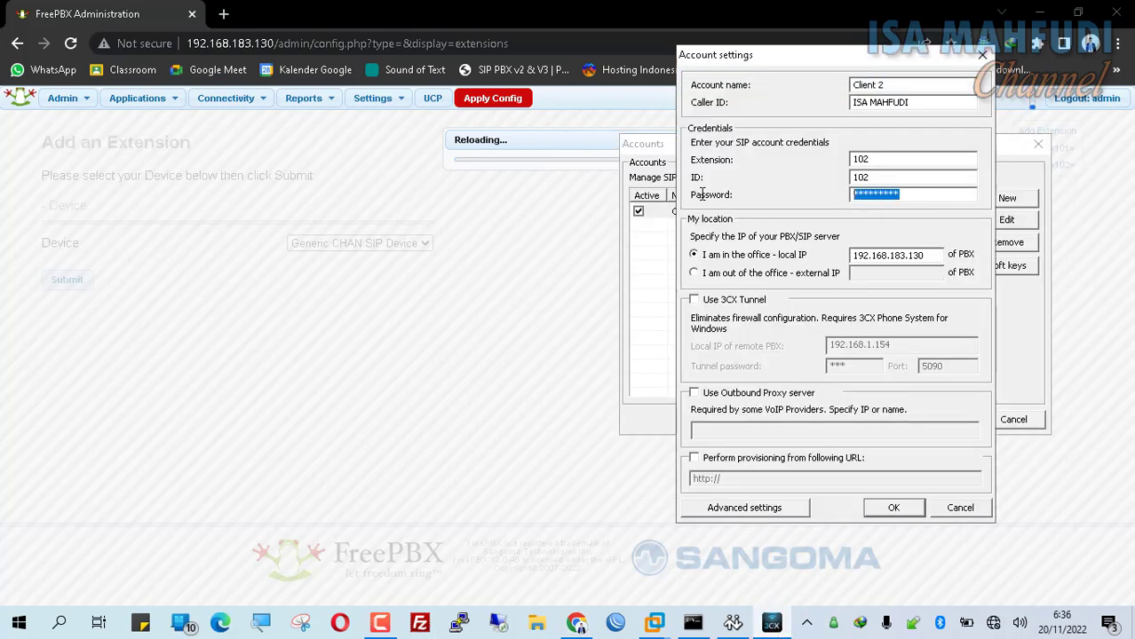
pyautogui.write('*******')
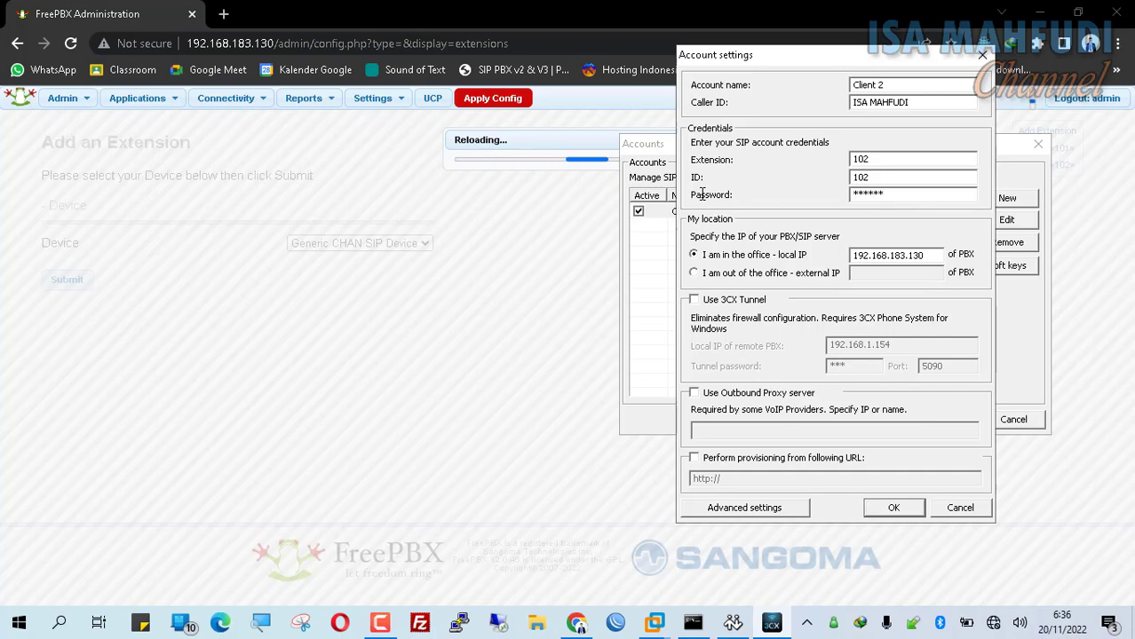
pyautogui.write('***')
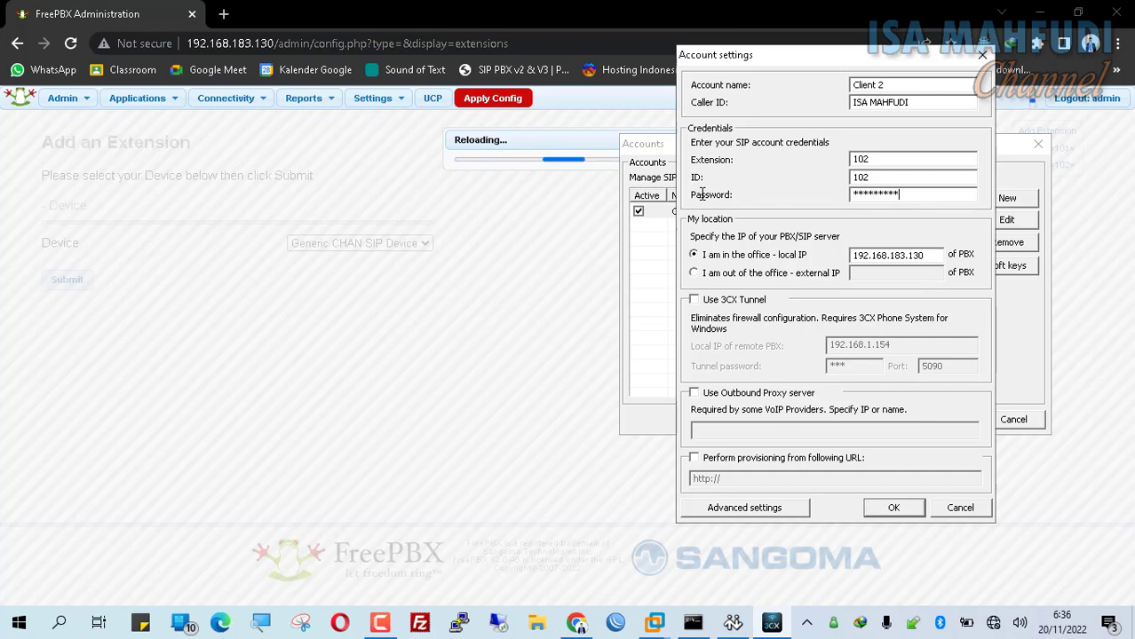
pyautogui.click(893, 507)
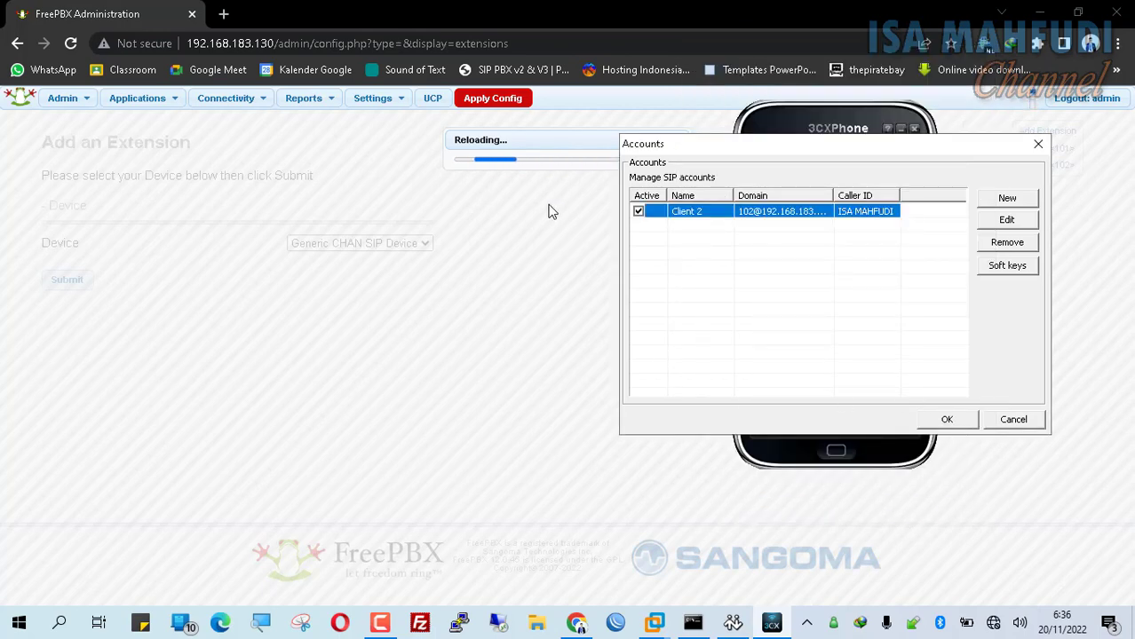
pyautogui.moveTo(644, 154); pyautogui.dragTo(572, 240)
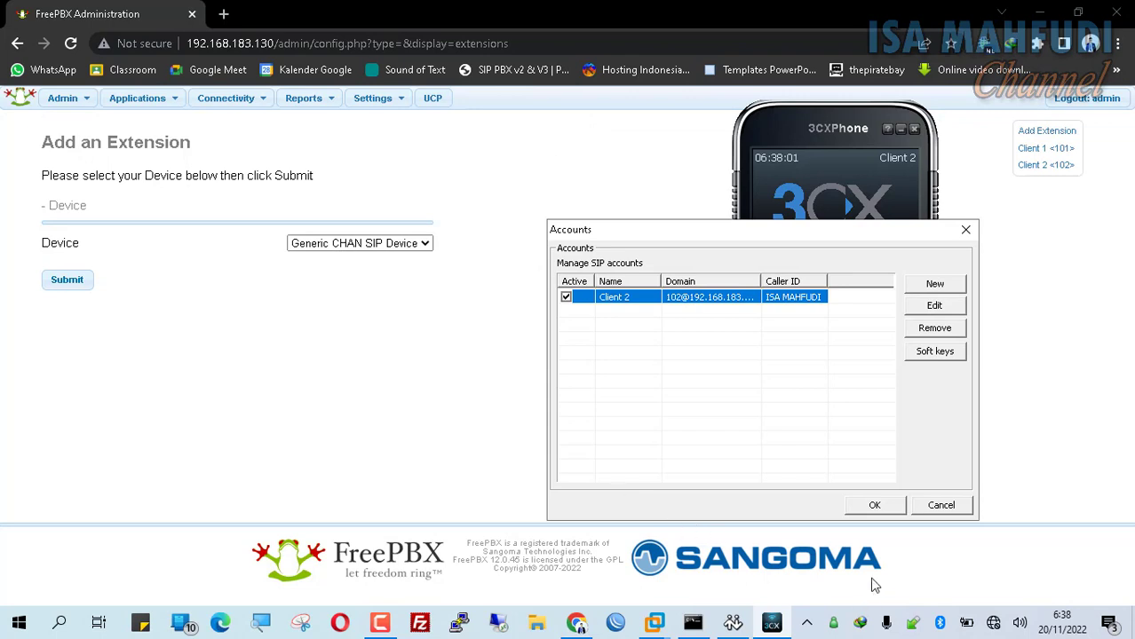
pyautogui.click(870, 513)
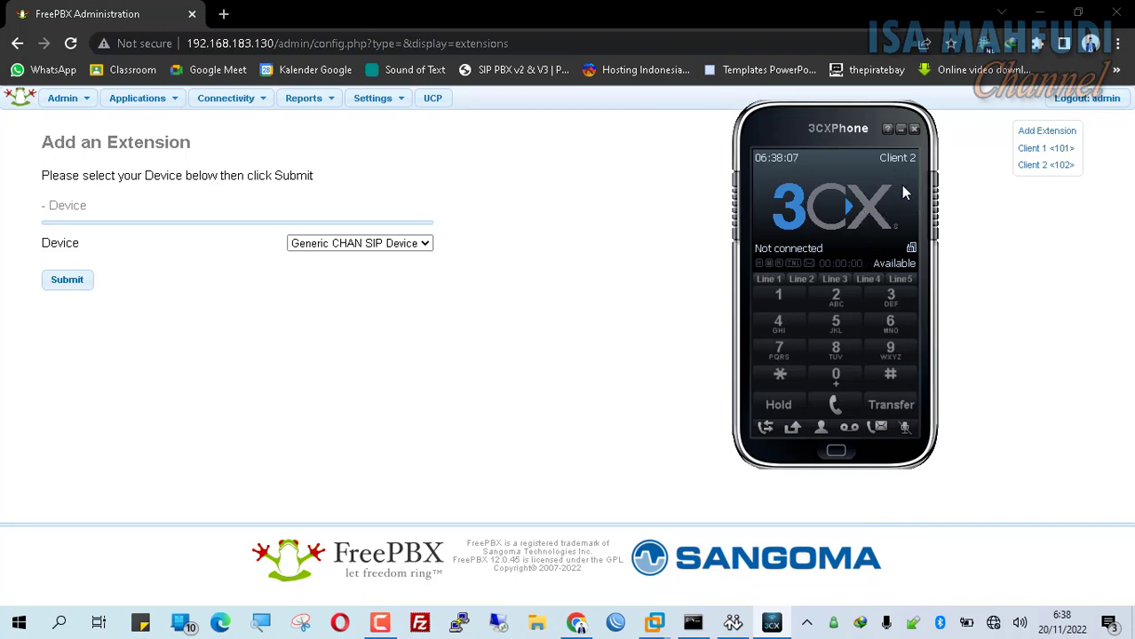
# - Launch MicroSIP from the desktop and open its account editor
pyautogui.click(1041, 13)
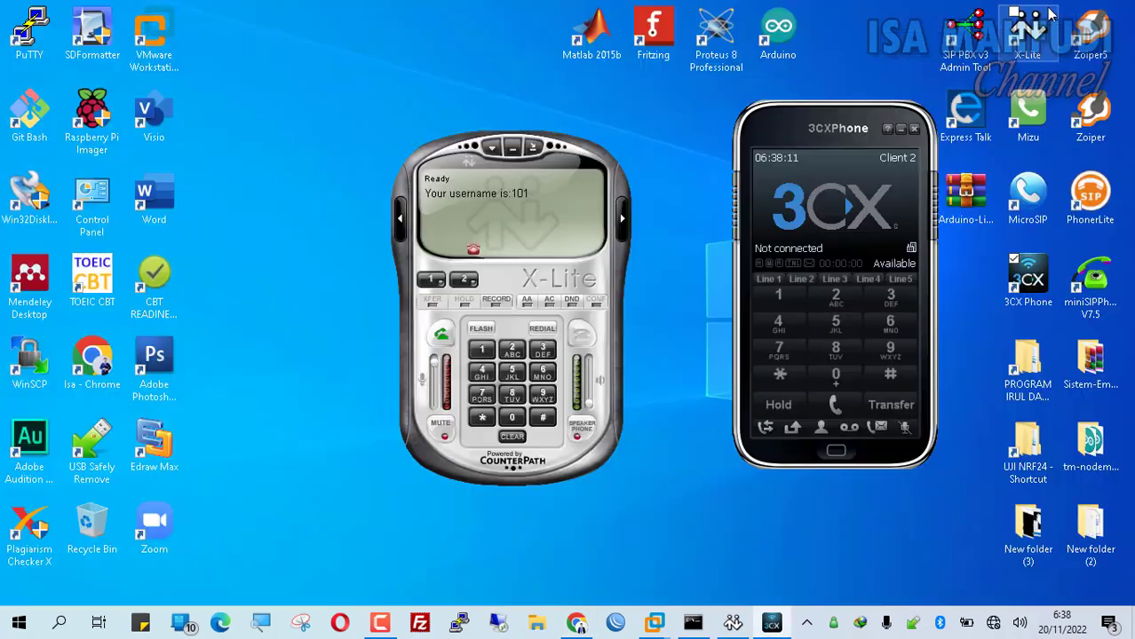
pyautogui.click(1024, 209)
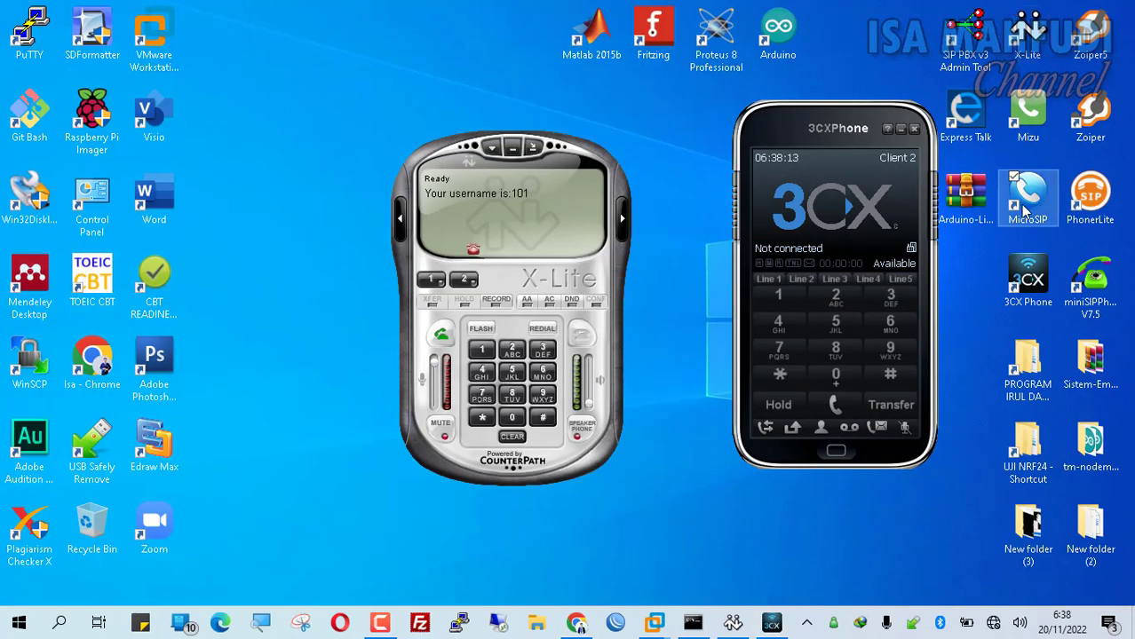
pyautogui.doubleClick(1024, 208)
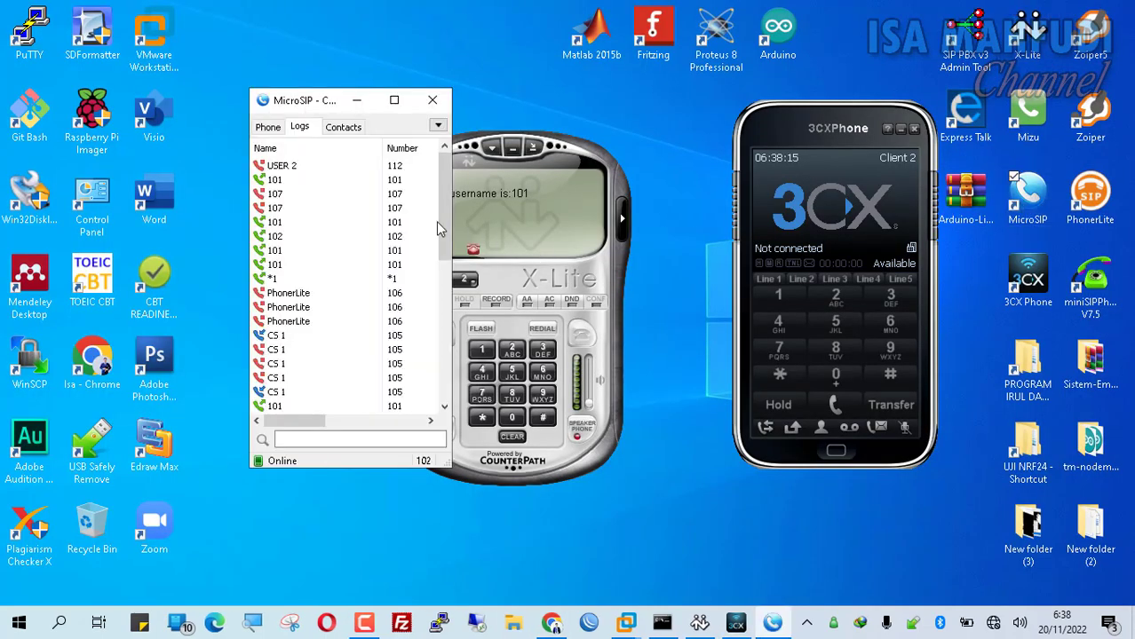
pyautogui.click(271, 129)
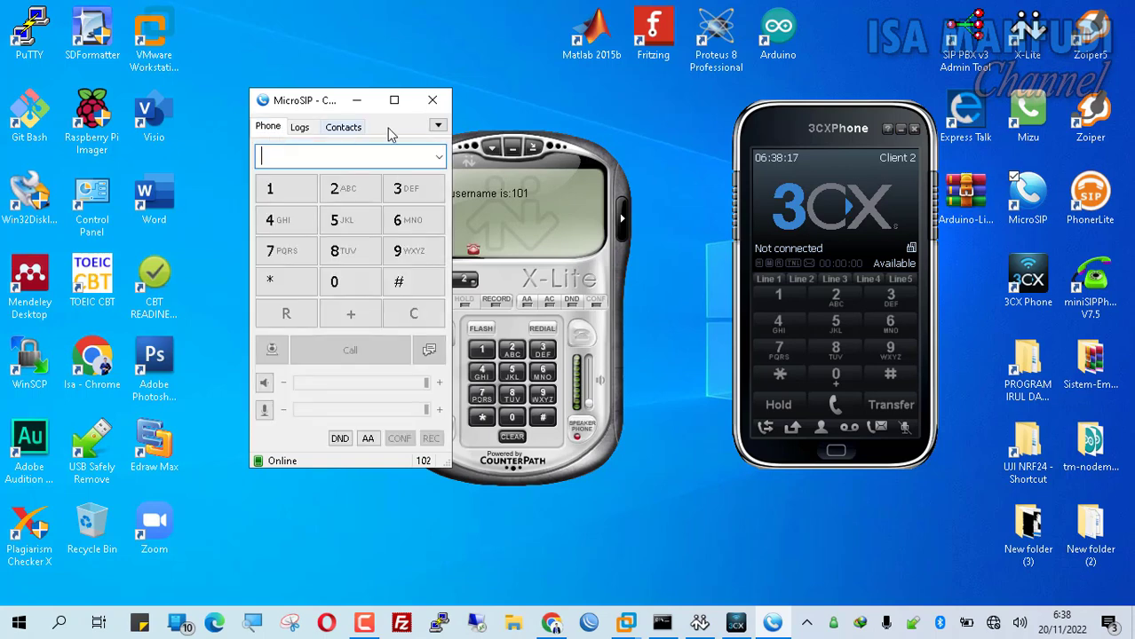
pyautogui.click(438, 125)
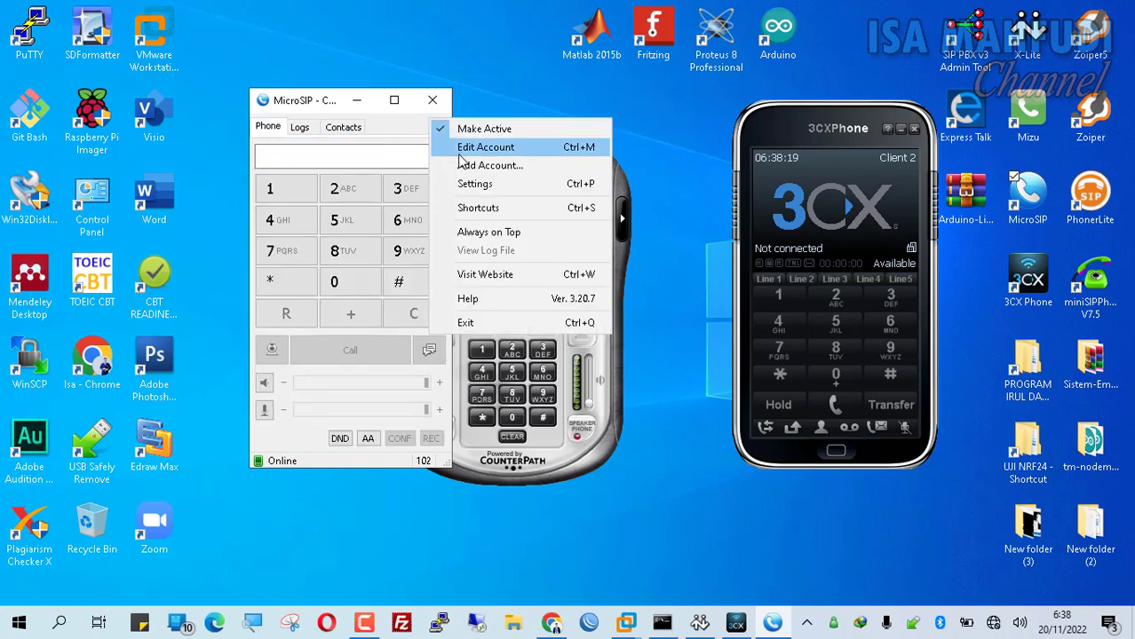
pyautogui.click(462, 153)
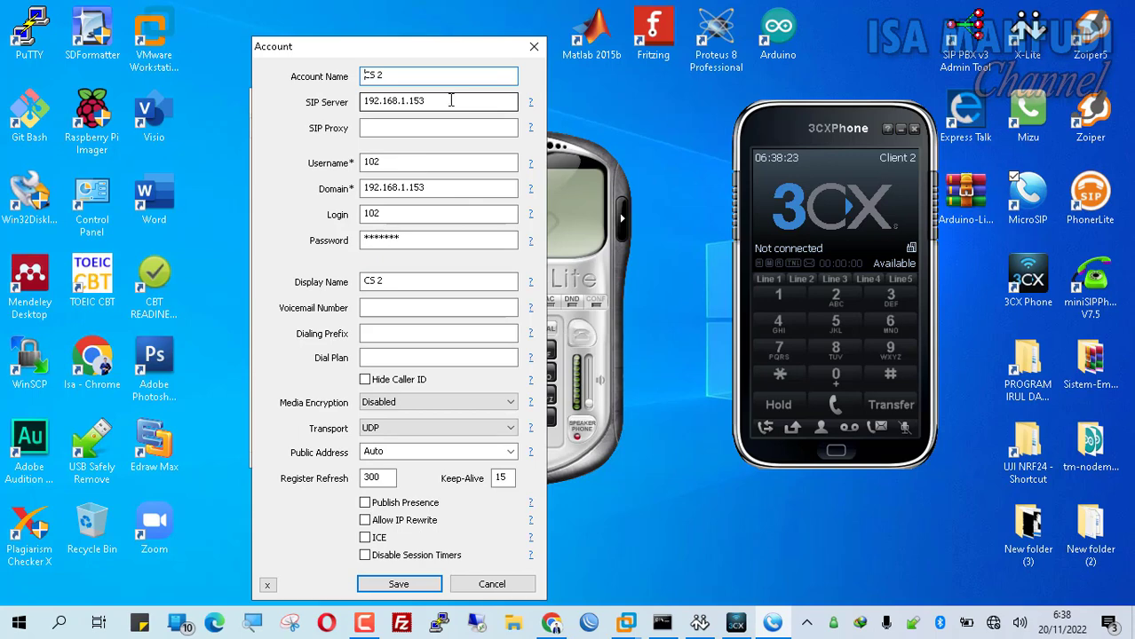
# - Rename the account to Client 2 and set its domain to 192.168.183.130
pyautogui.moveTo(410, 75); pyautogui.dragTo(291, 72)
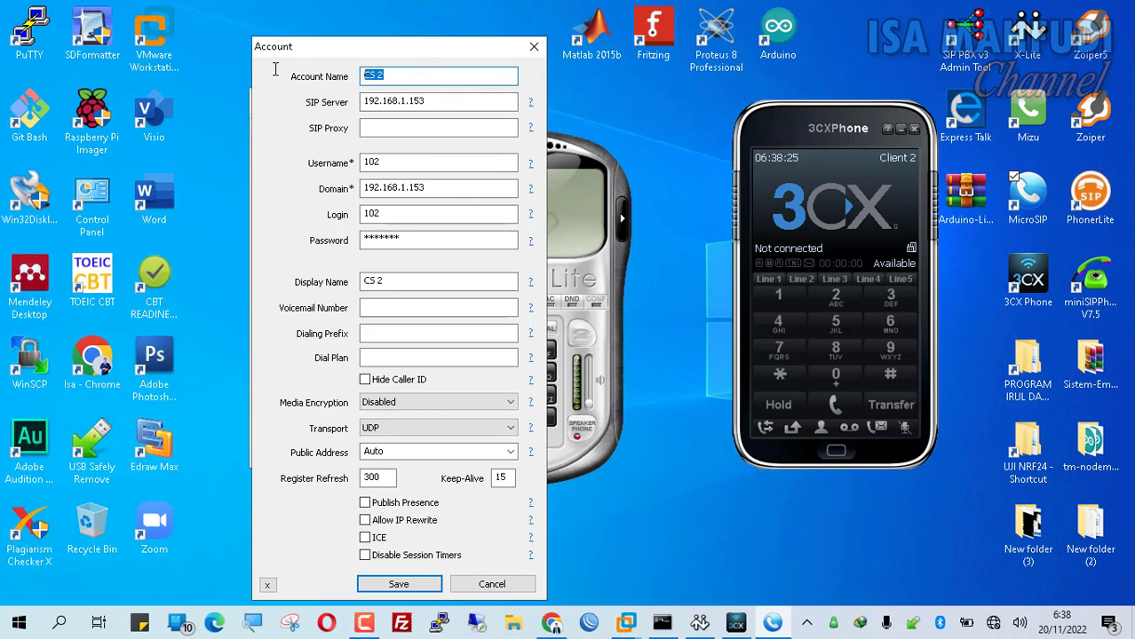
pyautogui.write('Client 2')
pyautogui.press('Tab')
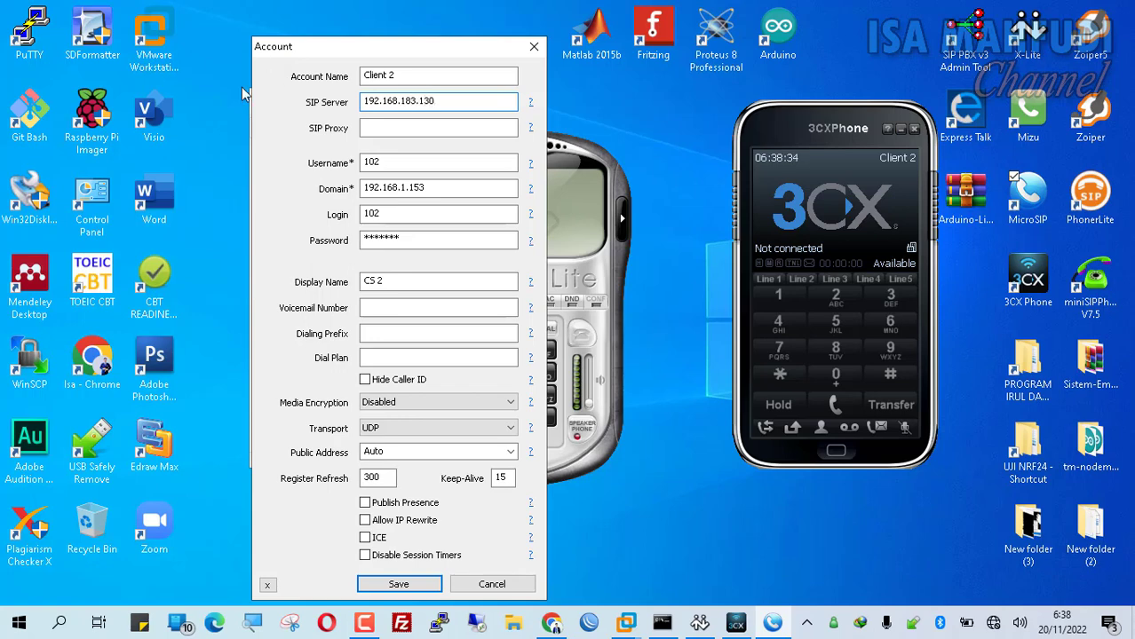
pyautogui.click(399, 160)
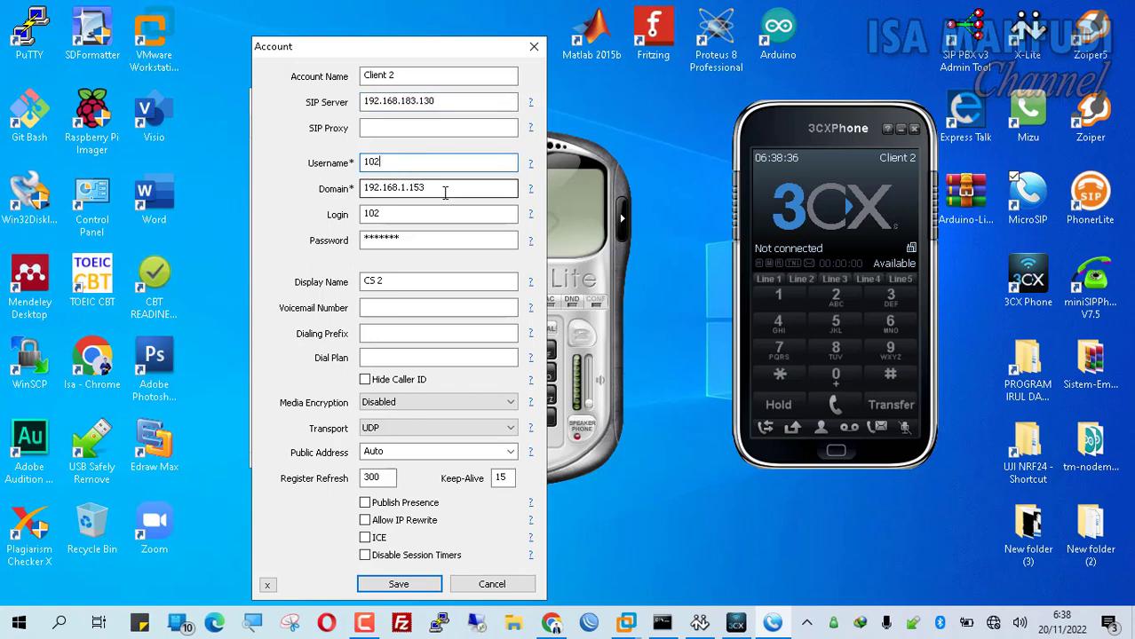
pyautogui.moveTo(454, 101); pyautogui.dragTo(323, 104)
pyautogui.hotkey('ctrl', 'c')
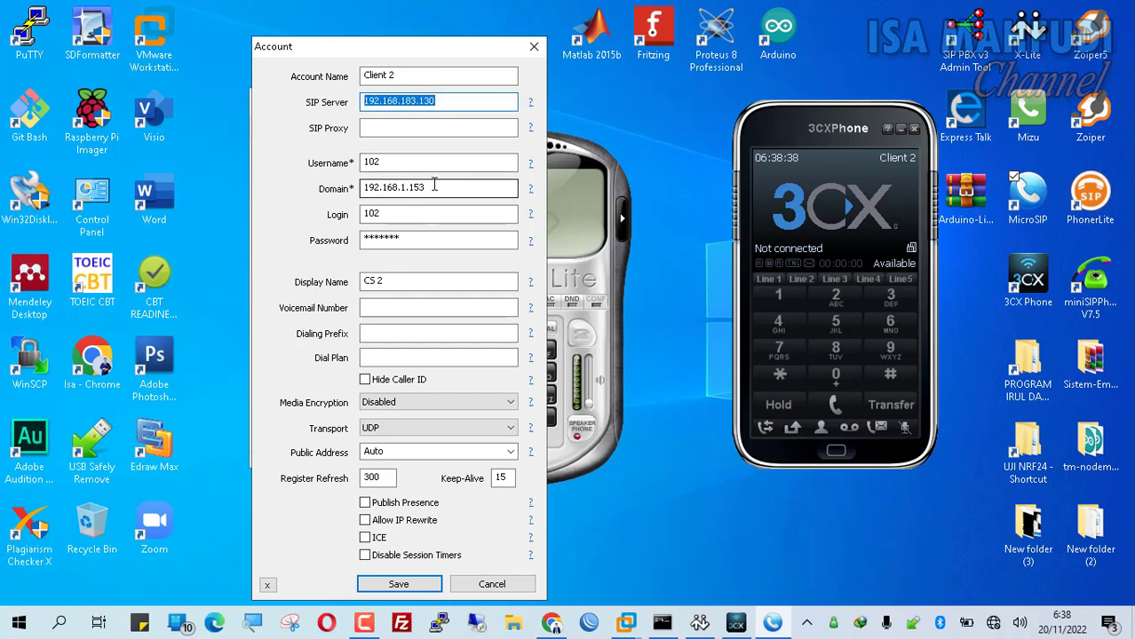
pyautogui.moveTo(435, 187); pyautogui.dragTo(282, 182)
pyautogui.hotkey('ctrl', 'v')
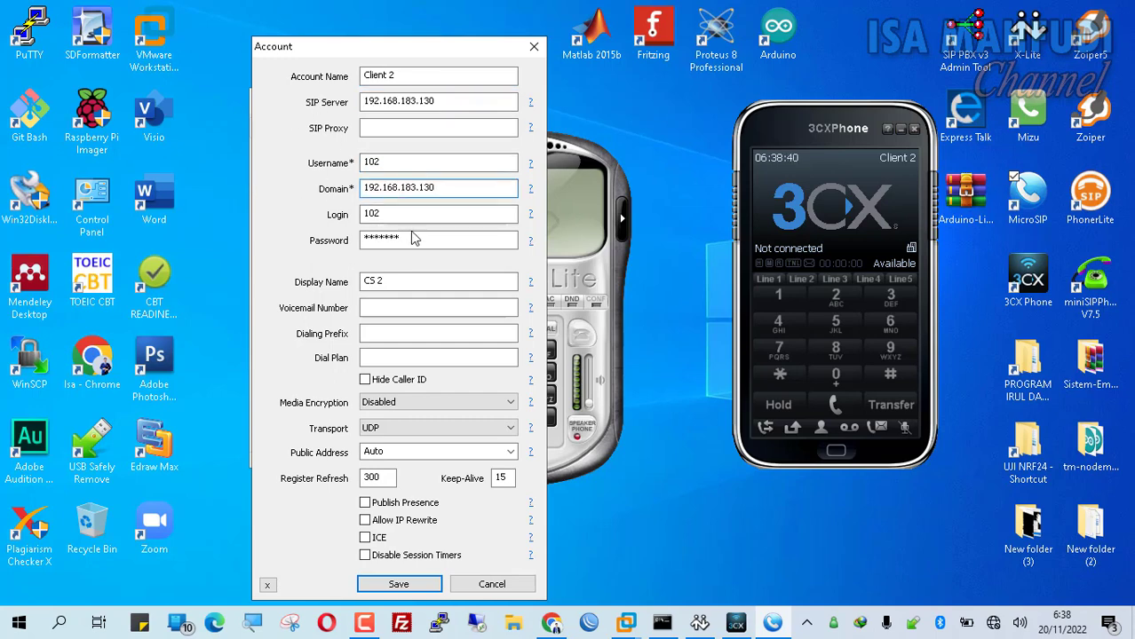
# - Re-enter the account password, fill in the display name, and save the account
pyautogui.moveTo(423, 240); pyautogui.dragTo(266, 249)
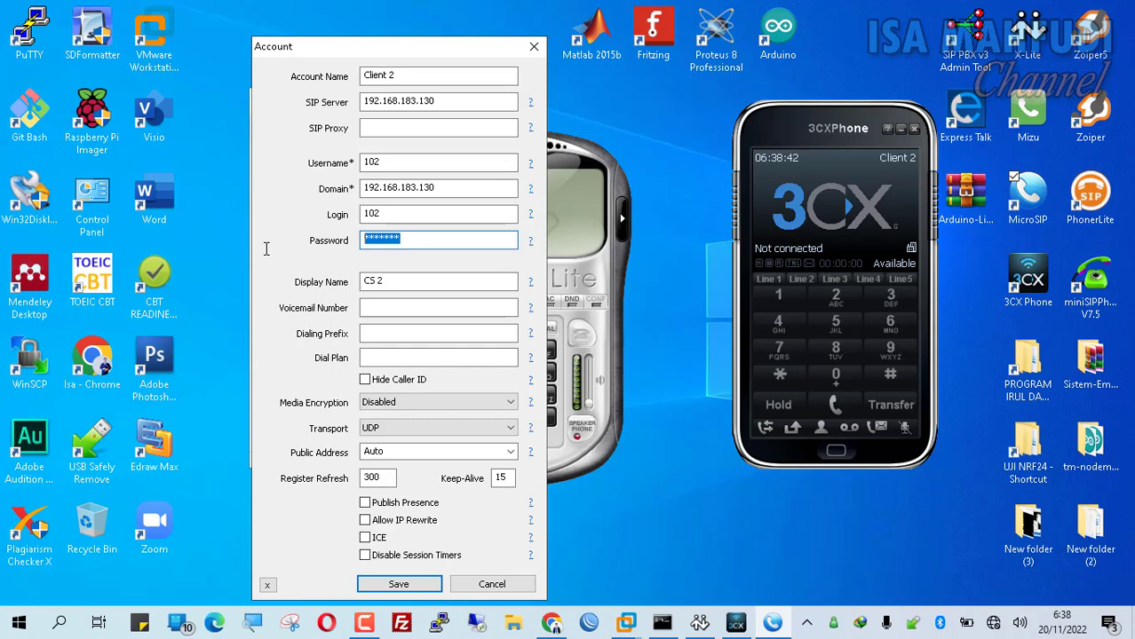
pyautogui.write('102')
pyautogui.press('BackSpace')
pyautogui.press('BackSpace')
pyautogui.press('BackSpace')
pyautogui.press('BackSpace')
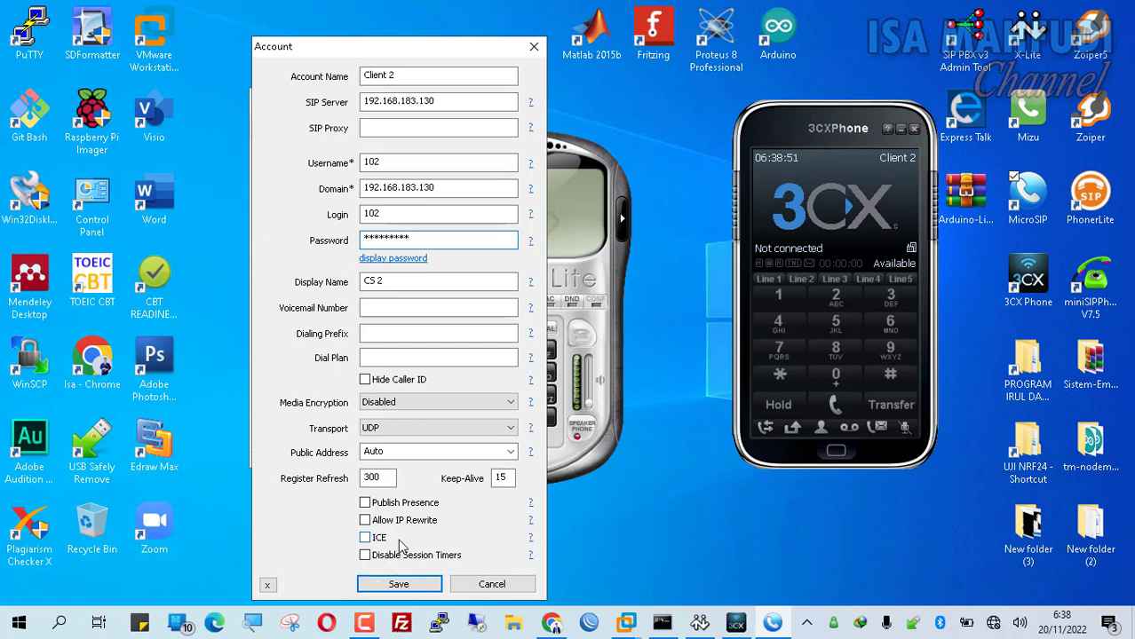
pyautogui.press('Tab')
pyautogui.write('C')
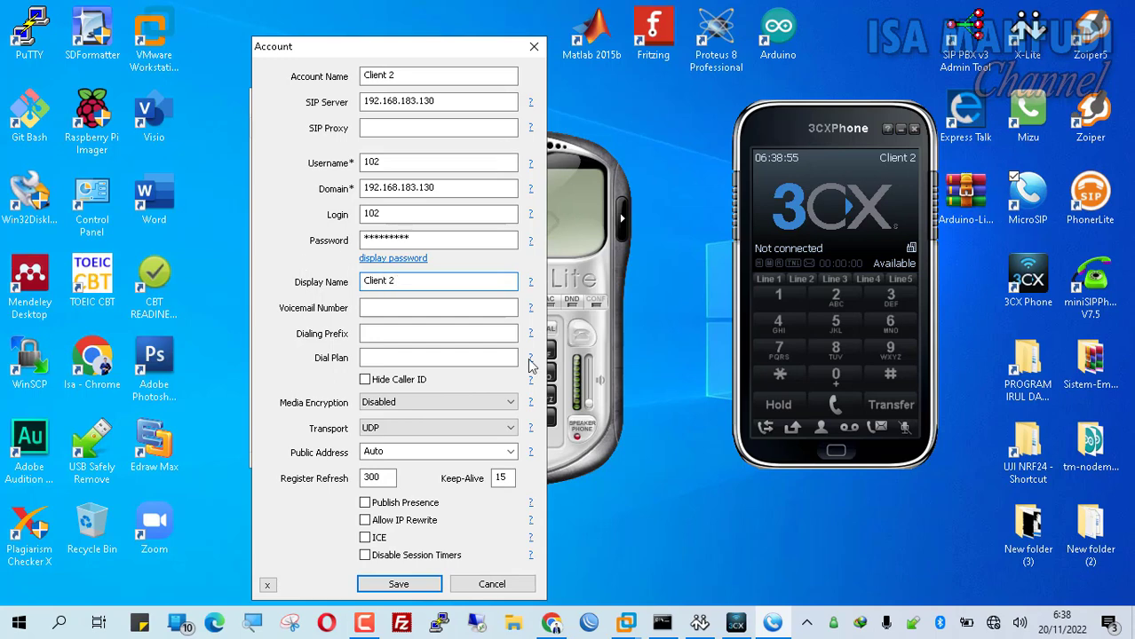
pyautogui.click(428, 585)
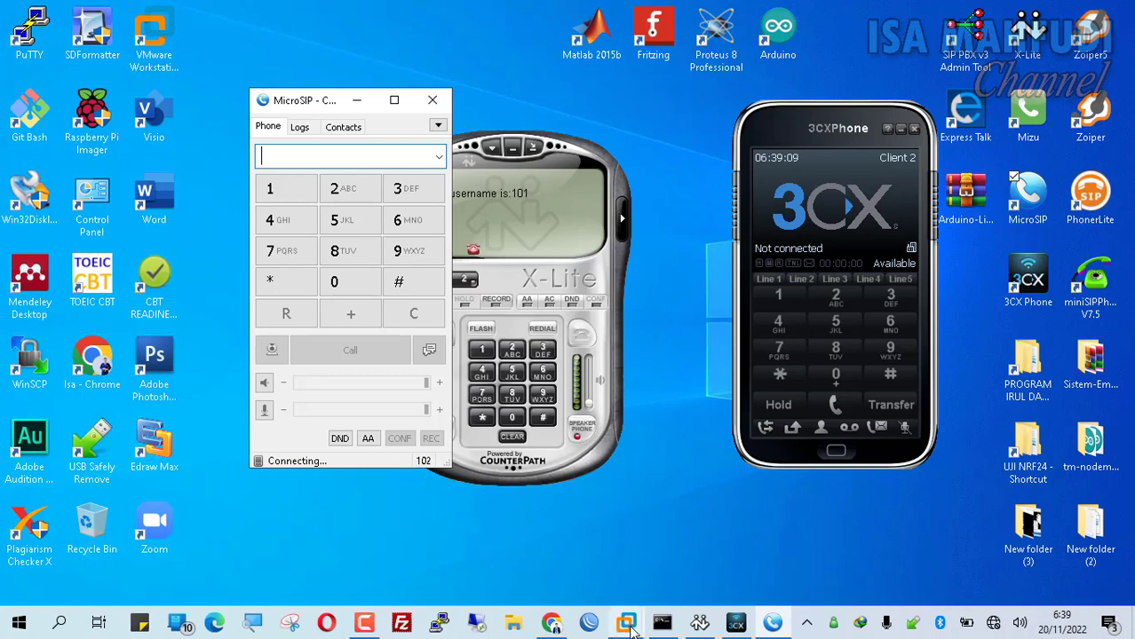
pyautogui.moveTo(632, 629)
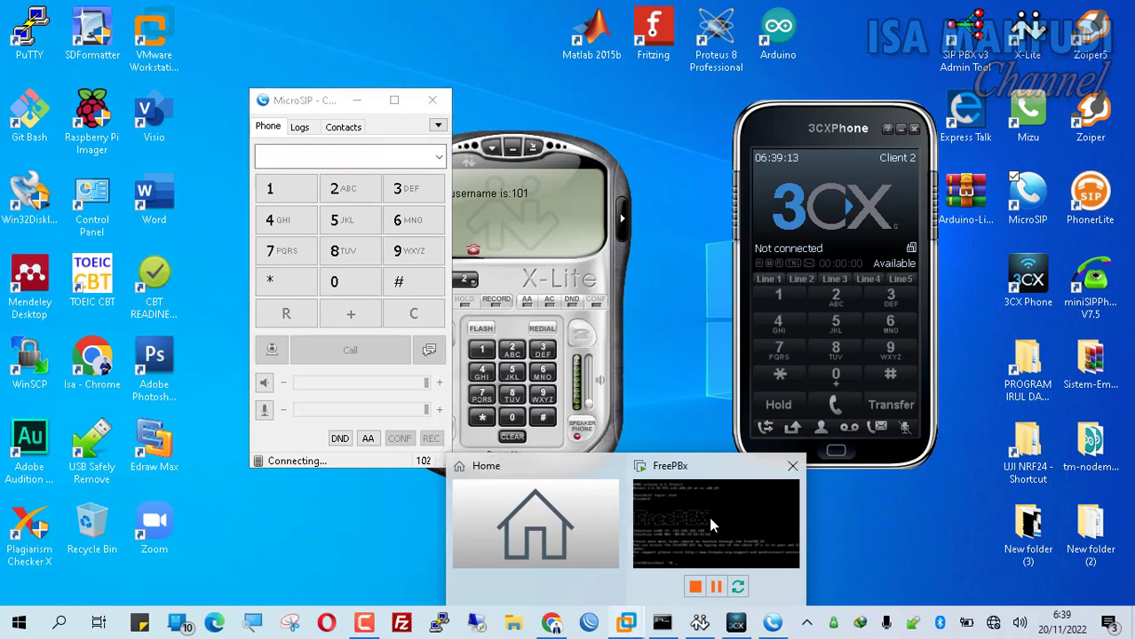
# - Log in as root at the FreePBx VM console, which reports IP 192.168.183.130
pyautogui.click(741, 523)
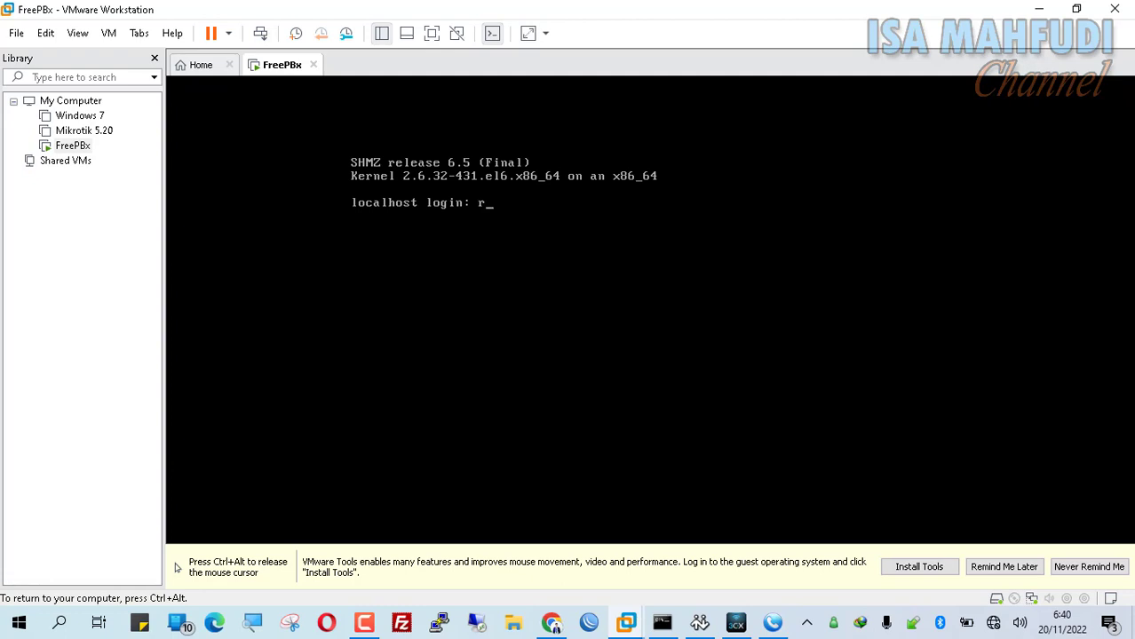
pyautogui.press('Return')
pyautogui.press('Return')
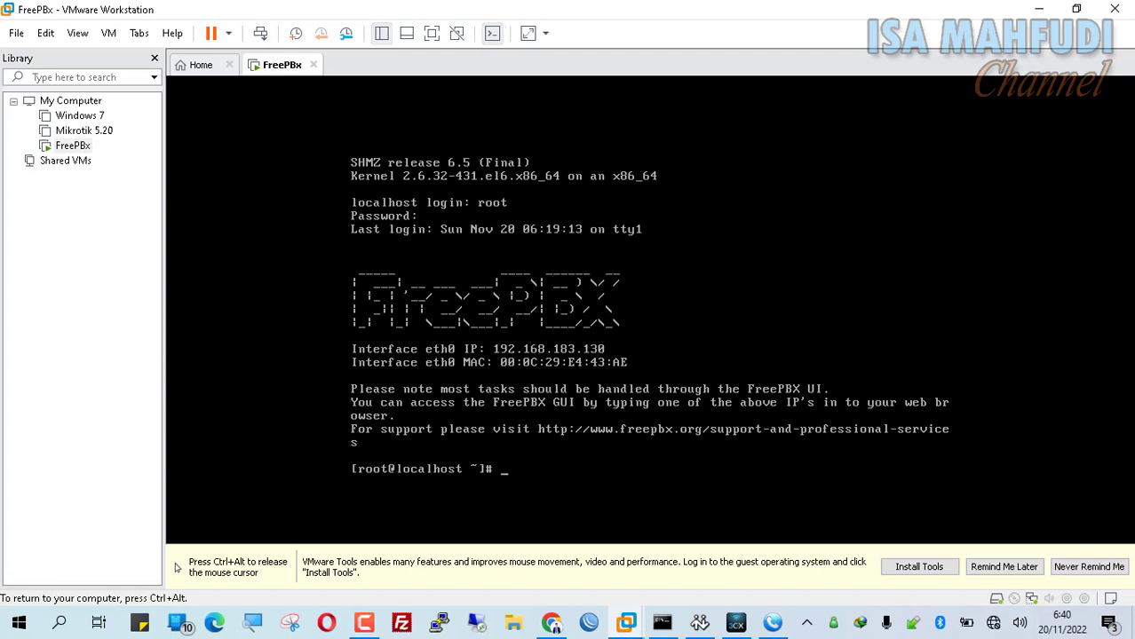
pyautogui.hotkey('ctrl', 'alt')
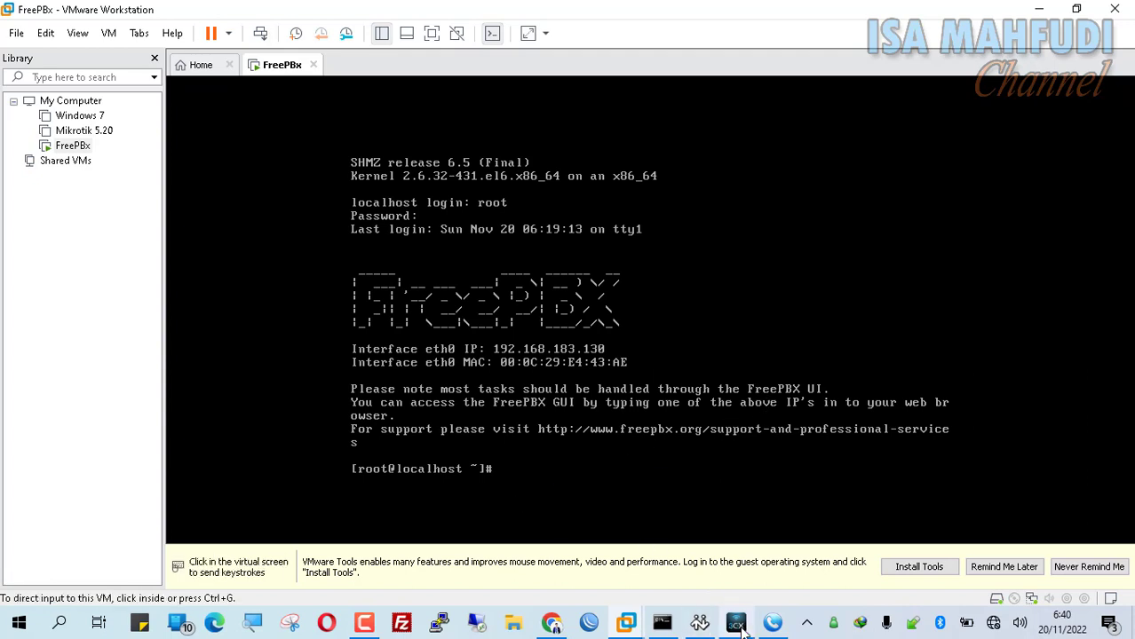
# - Re-save MicroSIP's Client 2 account so extension 102 registers Online
pyautogui.click(773, 624)
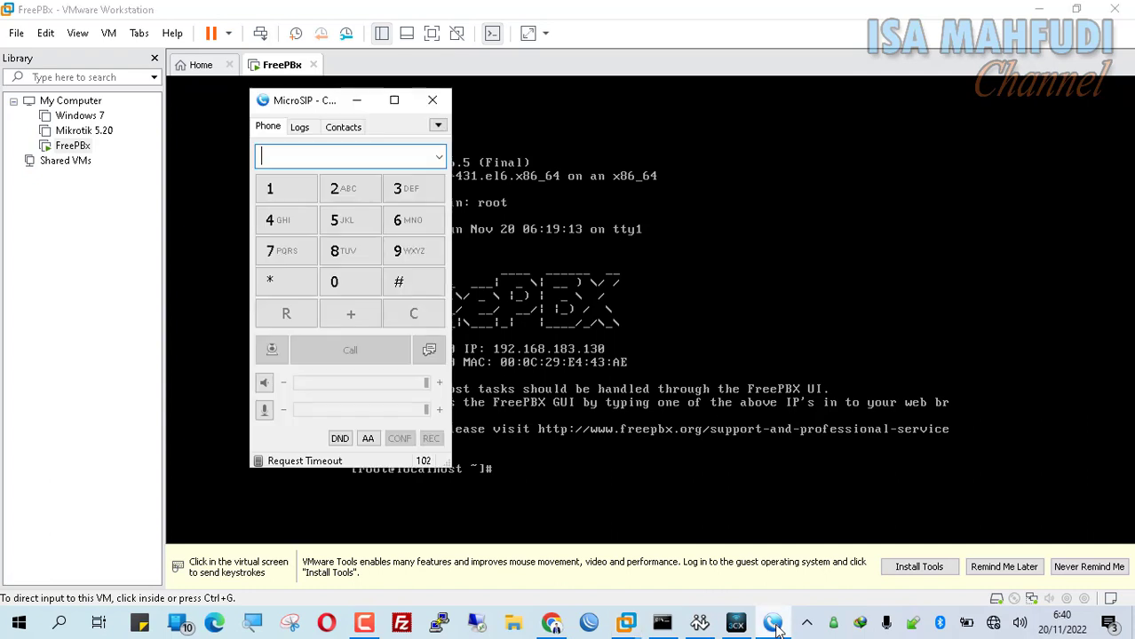
pyautogui.click(438, 126)
pyautogui.click(452, 148)
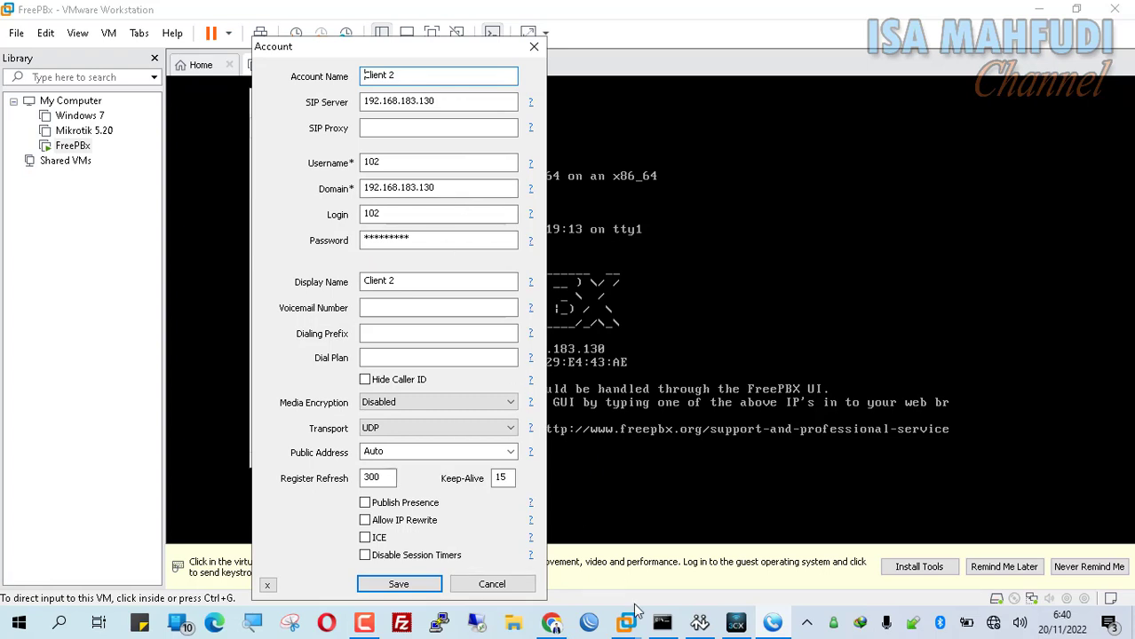
pyautogui.moveTo(548, 626)
pyautogui.click(419, 588)
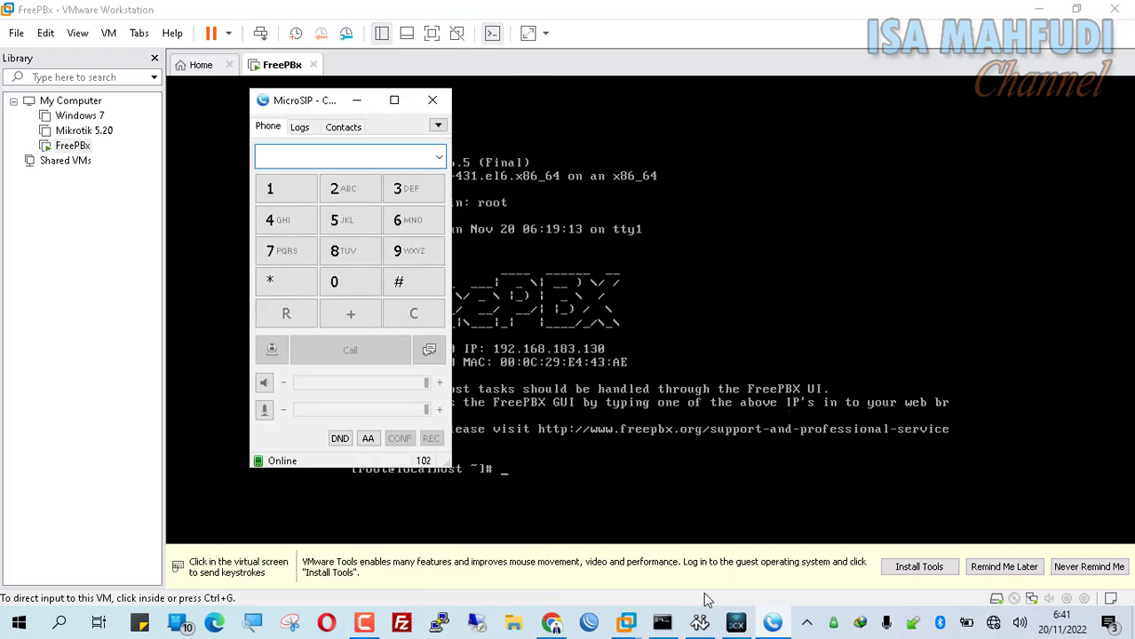
pyautogui.click(699, 622)
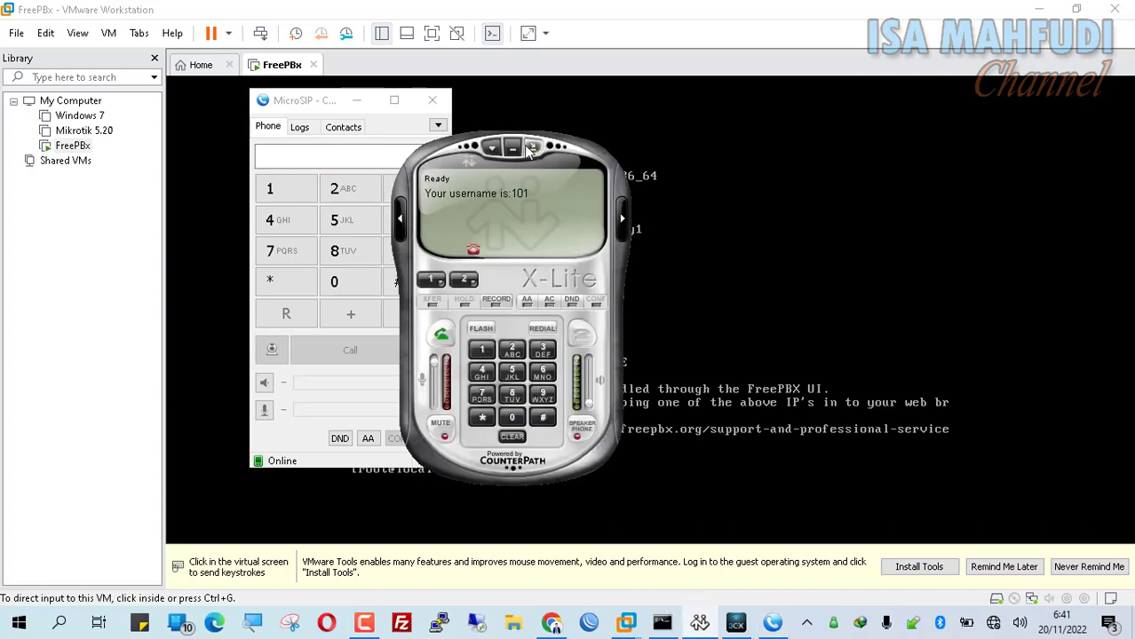
# - Call extension 102 from X-Lite, answer it in MicroSIP, then hang up
pyautogui.moveTo(497, 190); pyautogui.dragTo(654, 142)
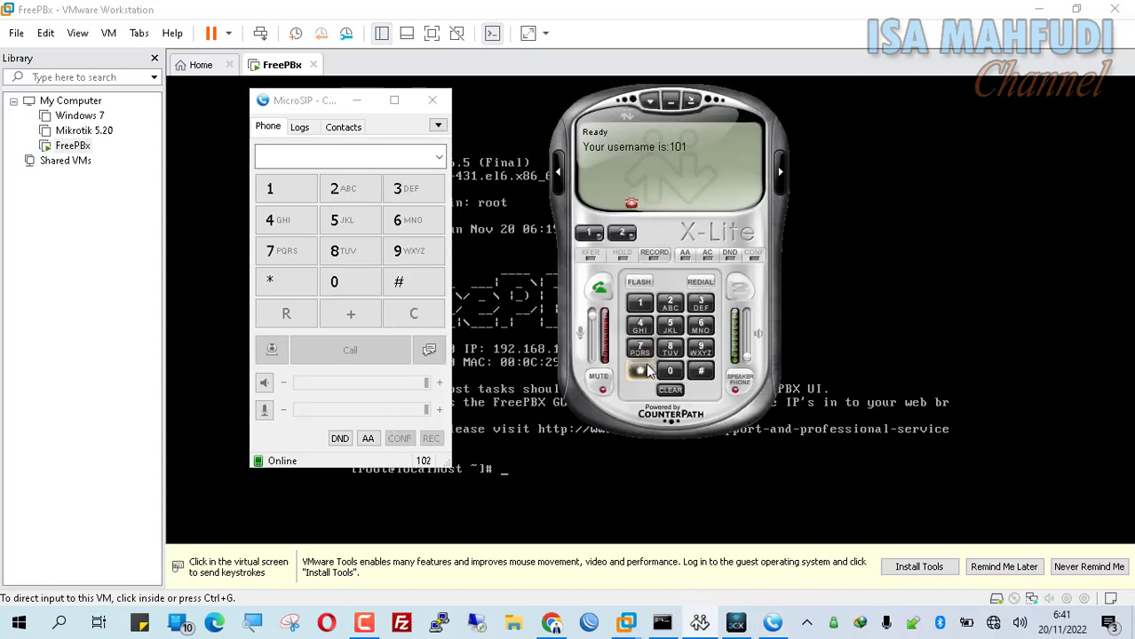
pyautogui.click(640, 305)
pyautogui.click(670, 370)
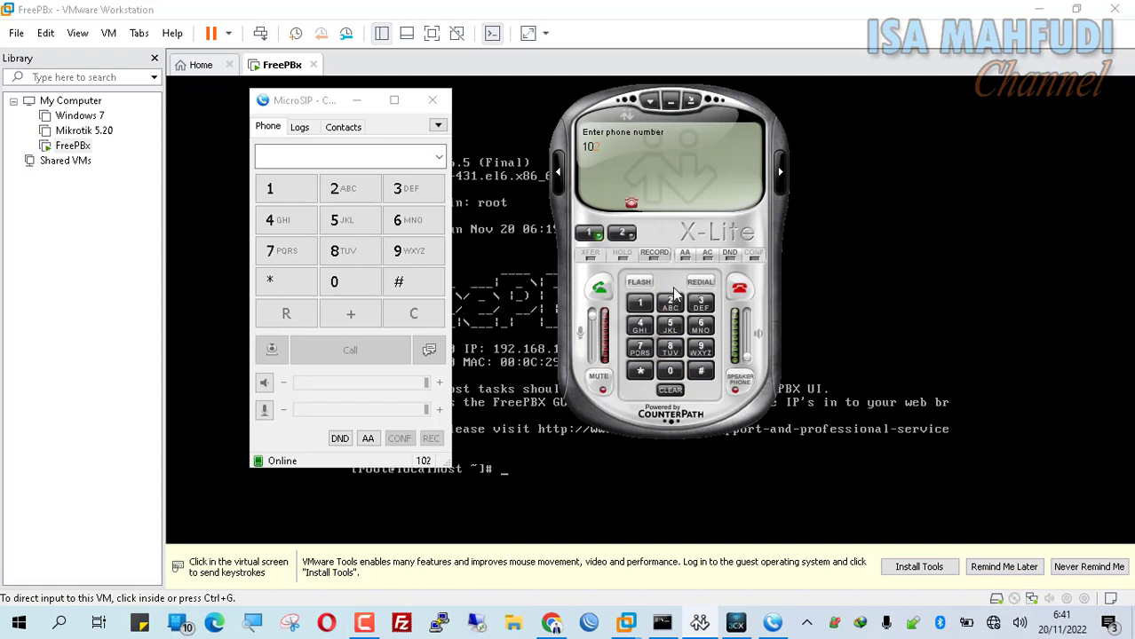
pyautogui.click(671, 304)
pyautogui.click(600, 289)
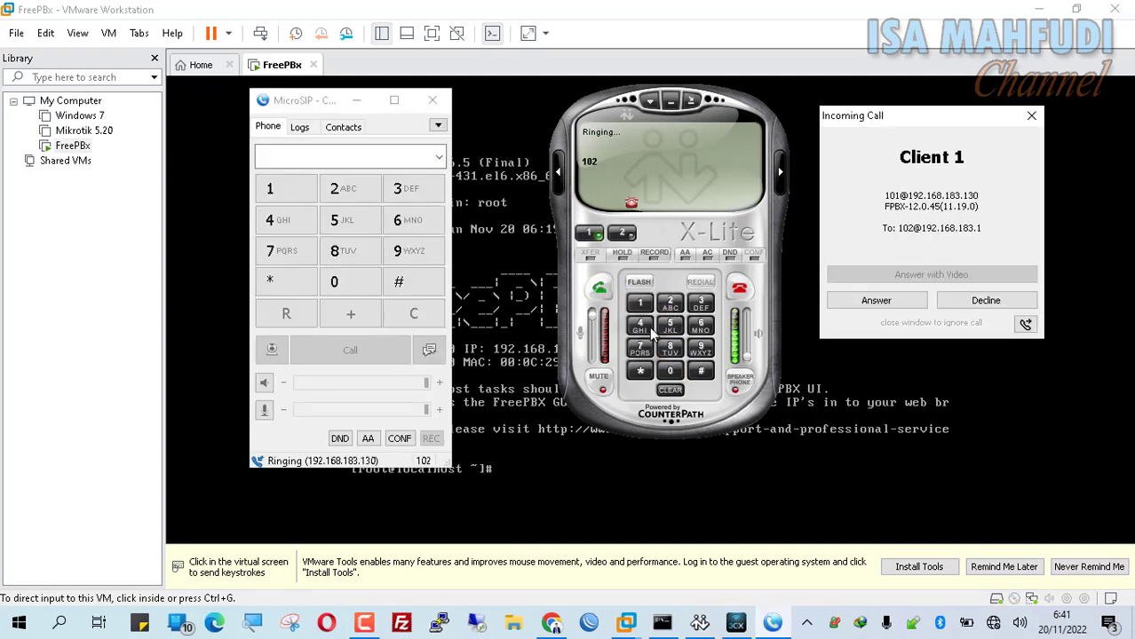
pyautogui.click(873, 305)
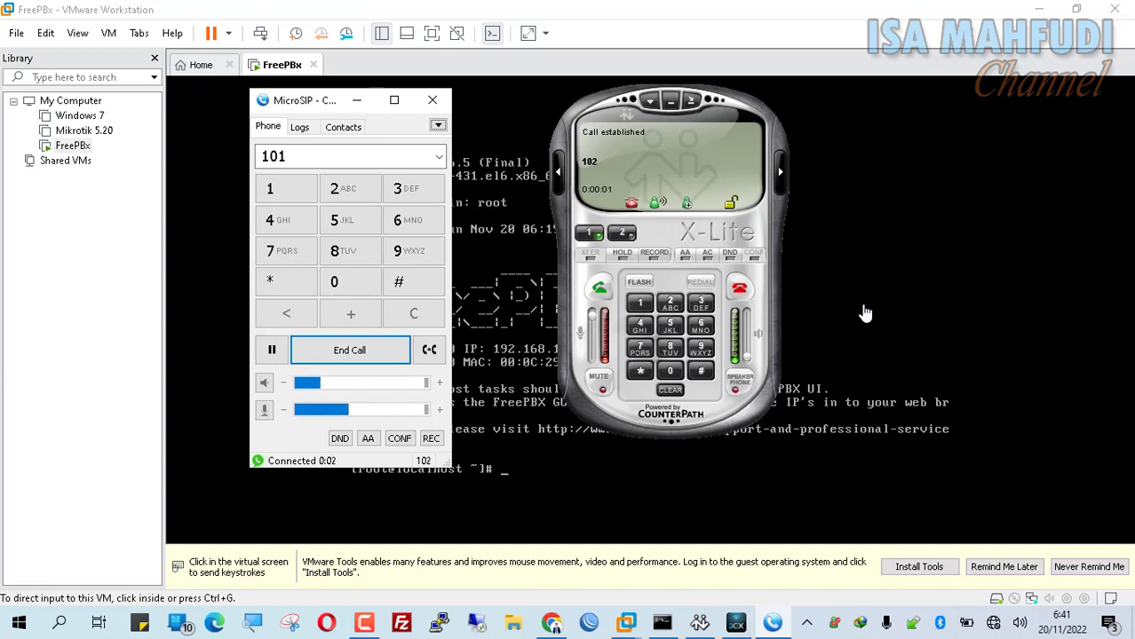
pyautogui.click(740, 290)
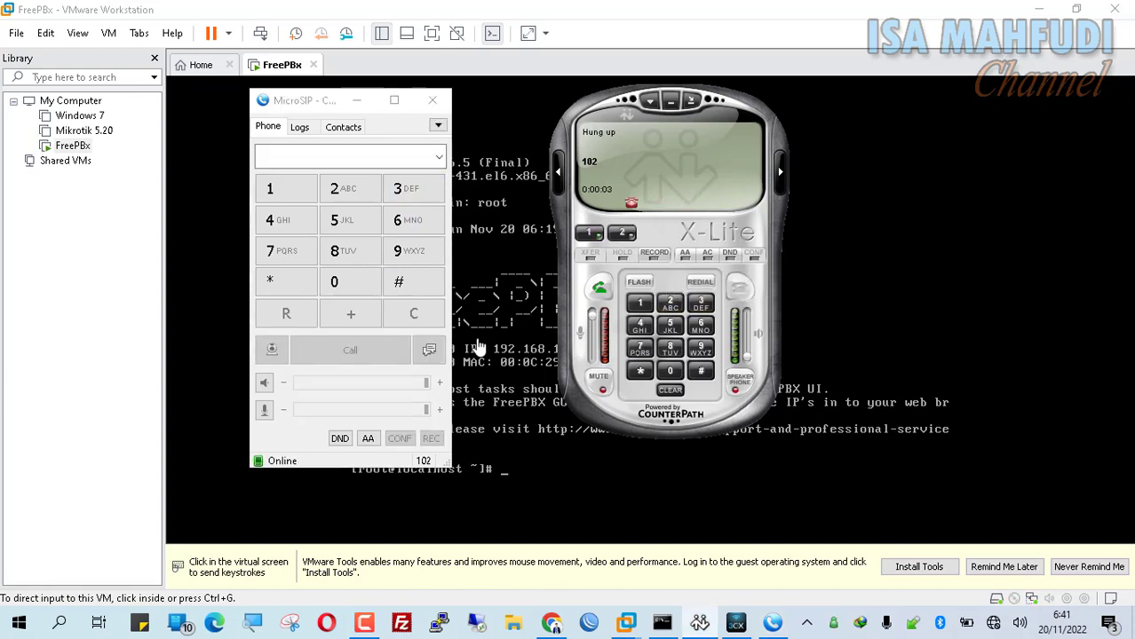
pyautogui.click(550, 622)
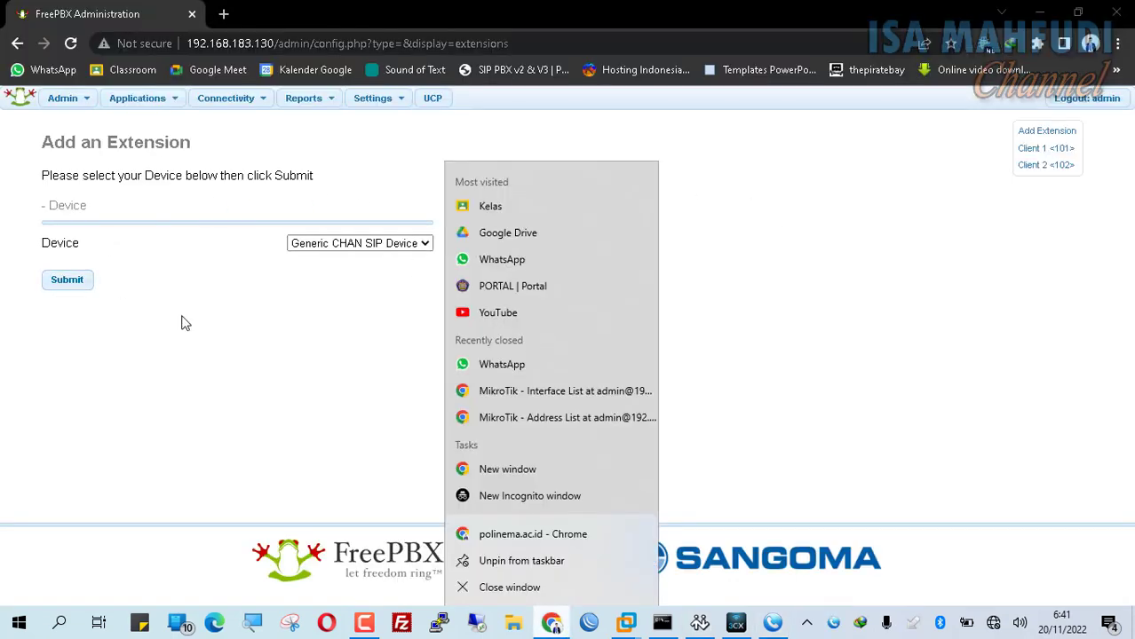
# - Start a Generic CHAN SIP extension 103 with display name Client 3 and SIP alias 102
pyautogui.click(68, 282)
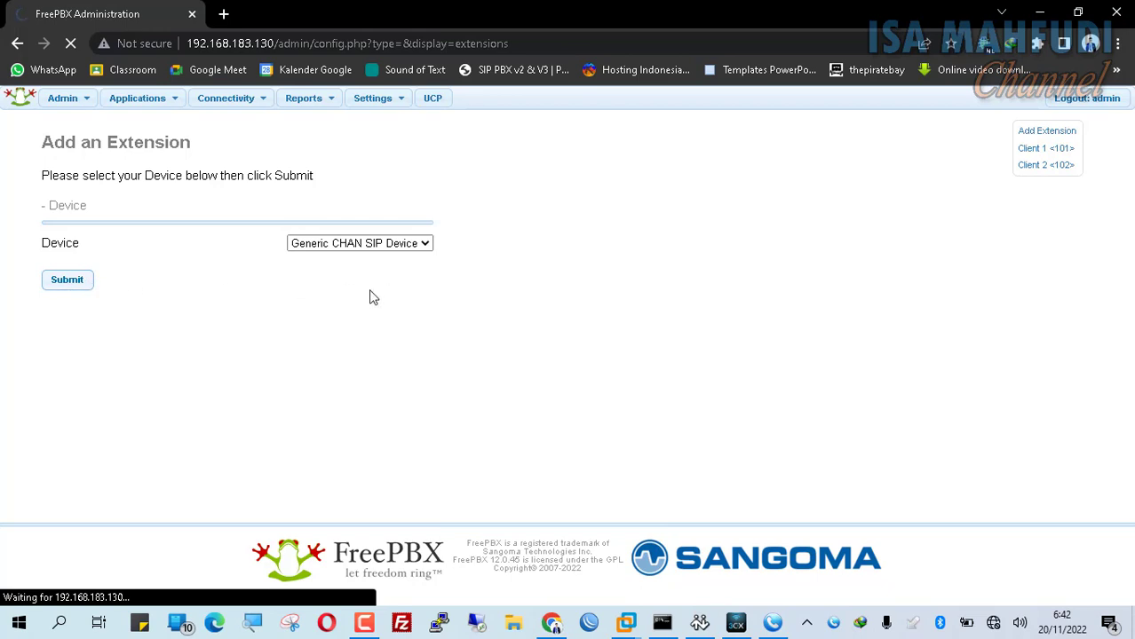
pyautogui.click(364, 261)
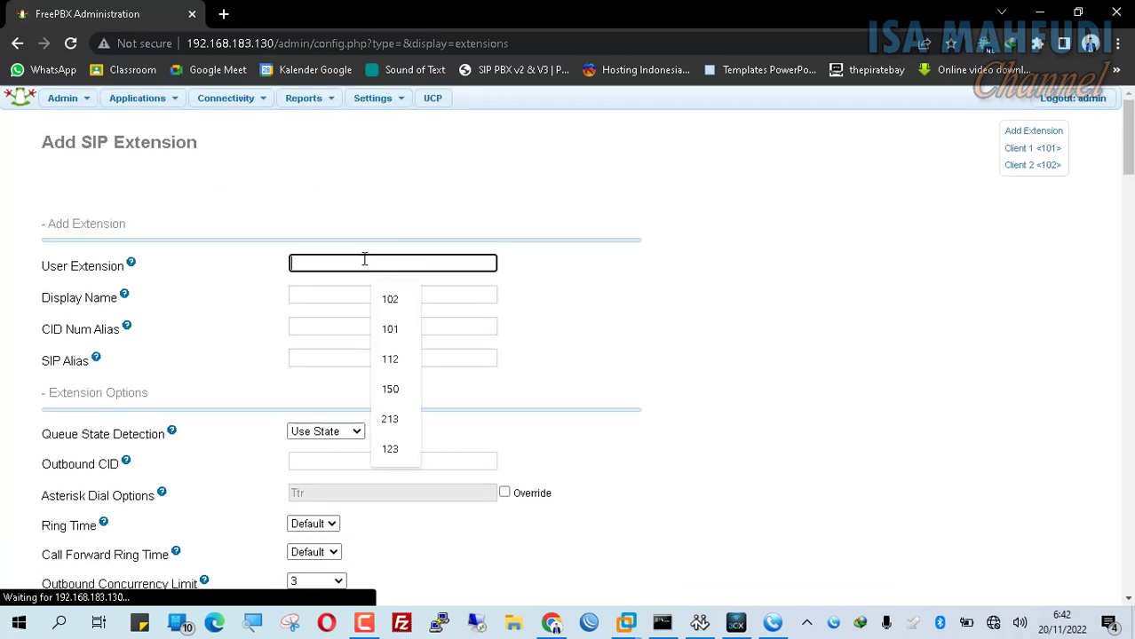
pyautogui.write('10')
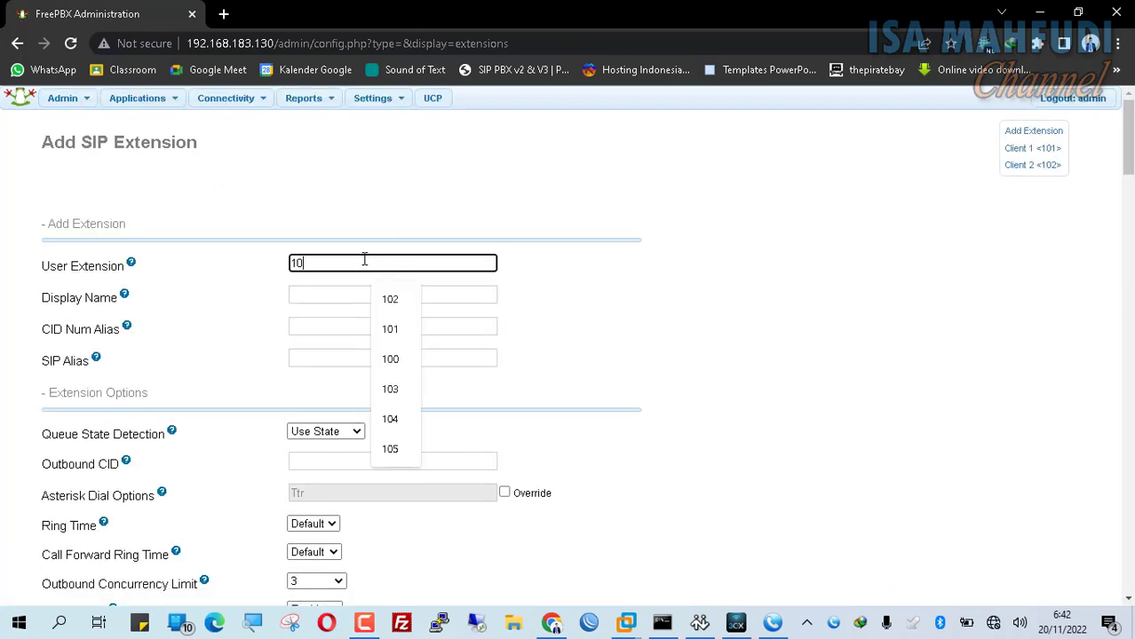
pyautogui.write('3')
pyautogui.press('Tab')
pyautogui.write('Client 3')
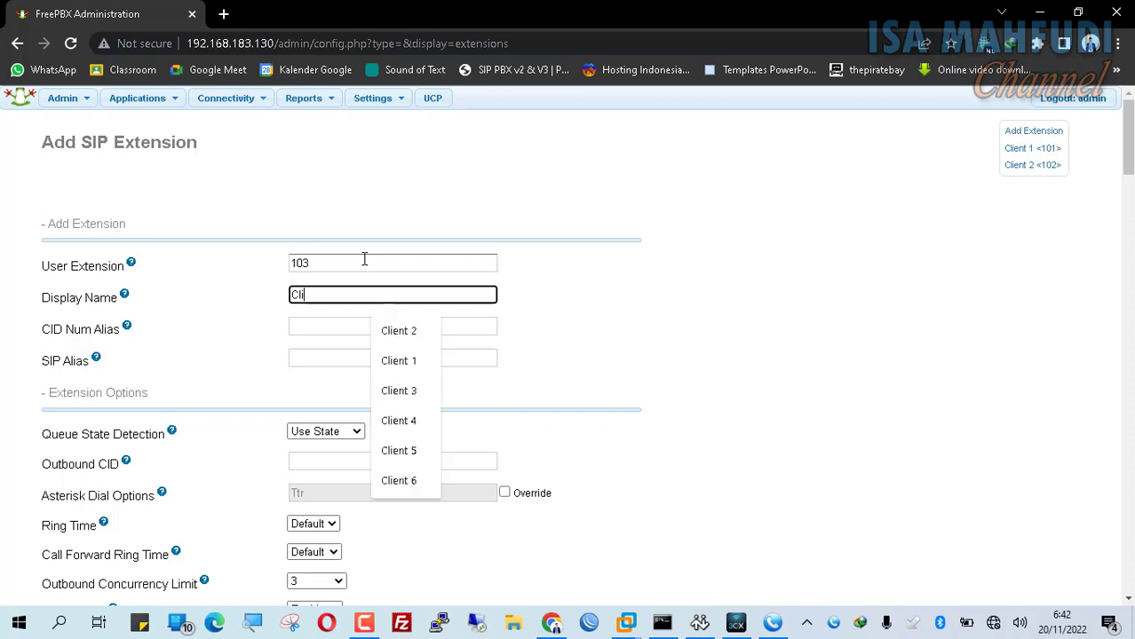
pyautogui.press('Tab')
pyautogui.press('Tab')
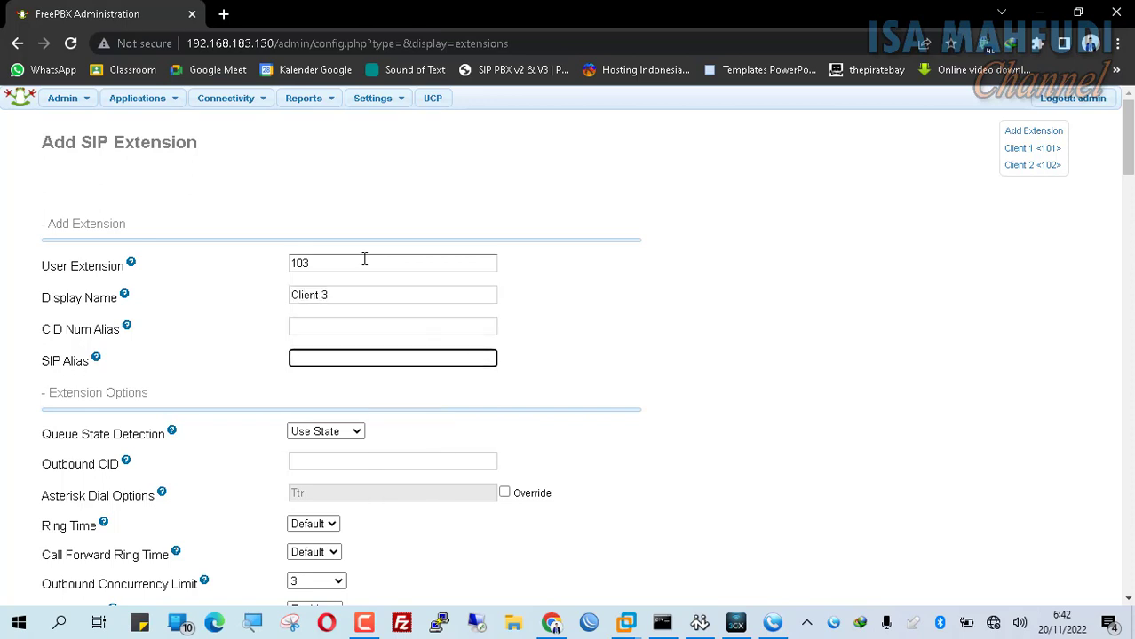
pyautogui.write('102')
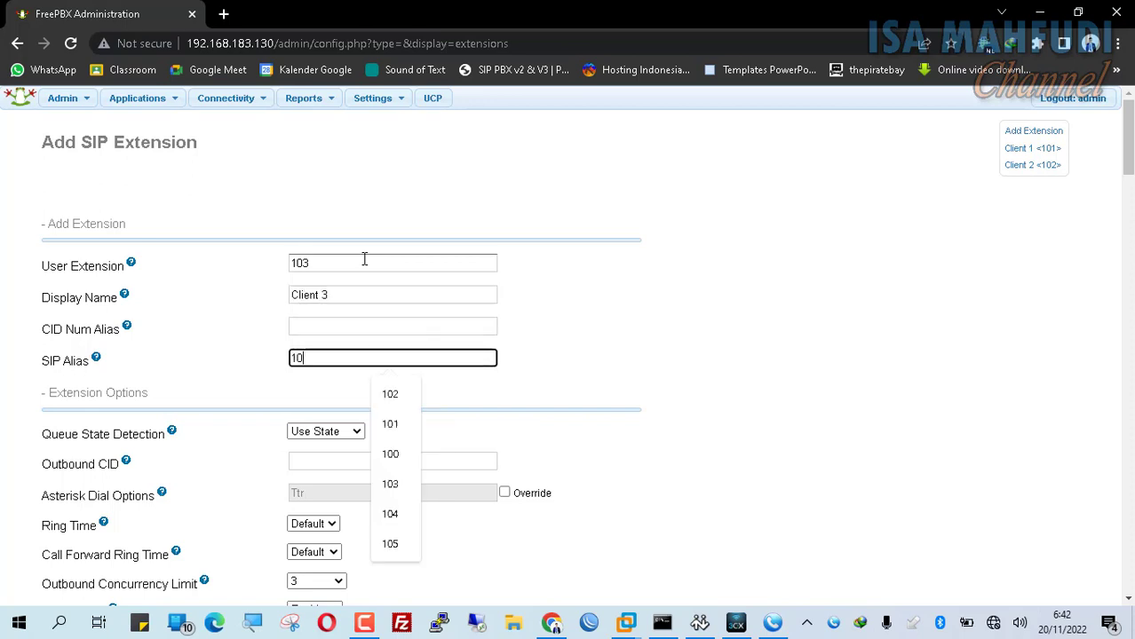
pyautogui.scroll(-7, 471, 205)
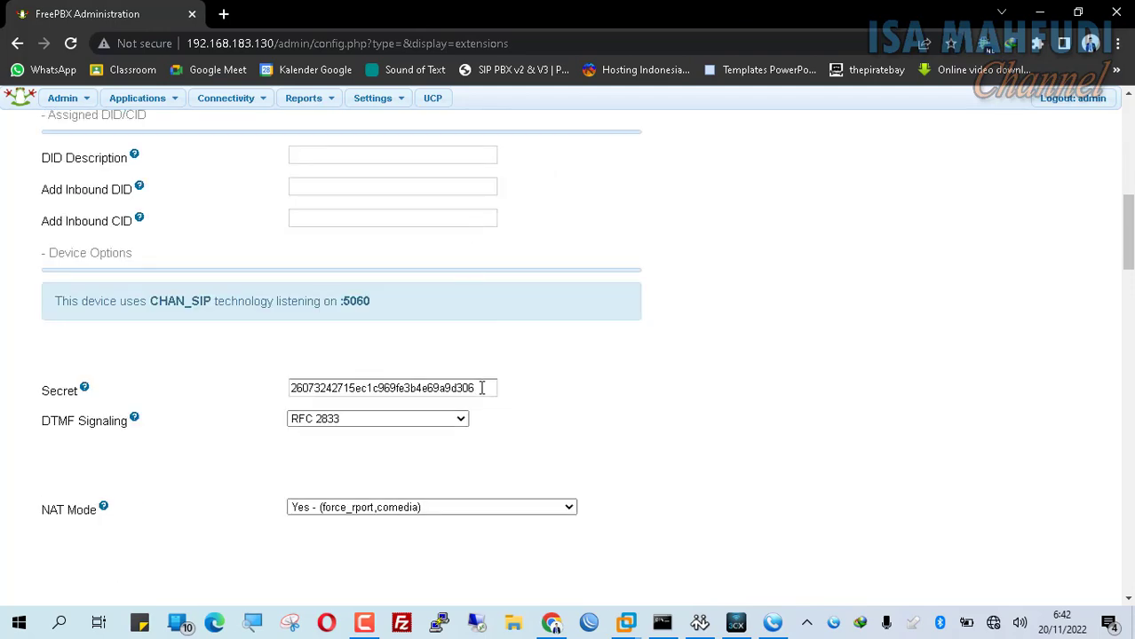
pyautogui.doubleClick(391, 388)
pyautogui.write('client')
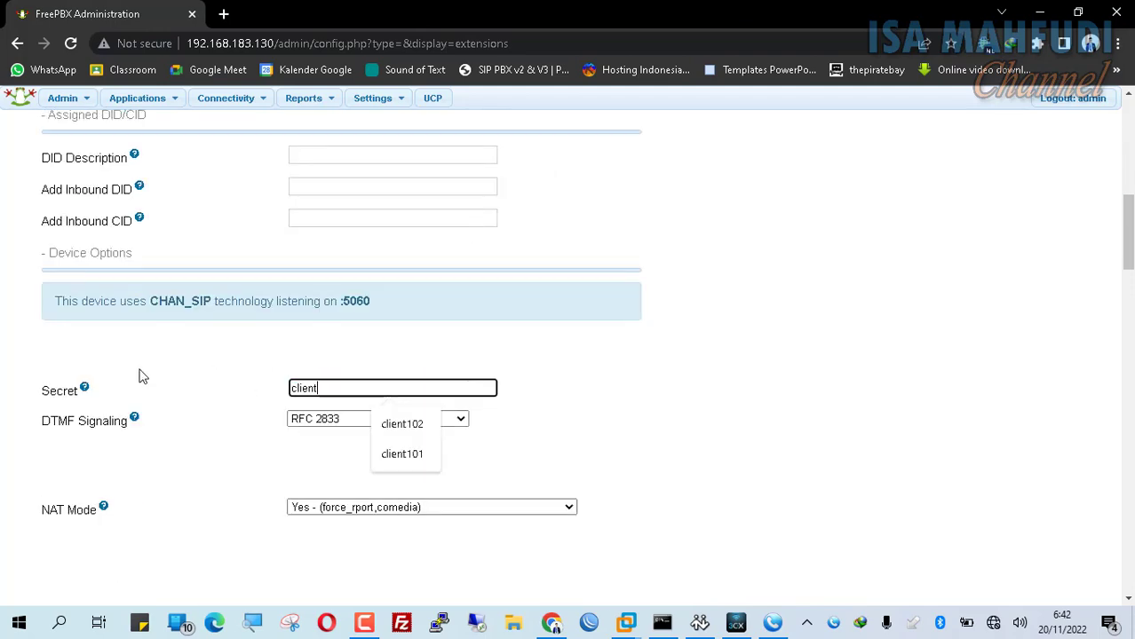
pyautogui.write('103')
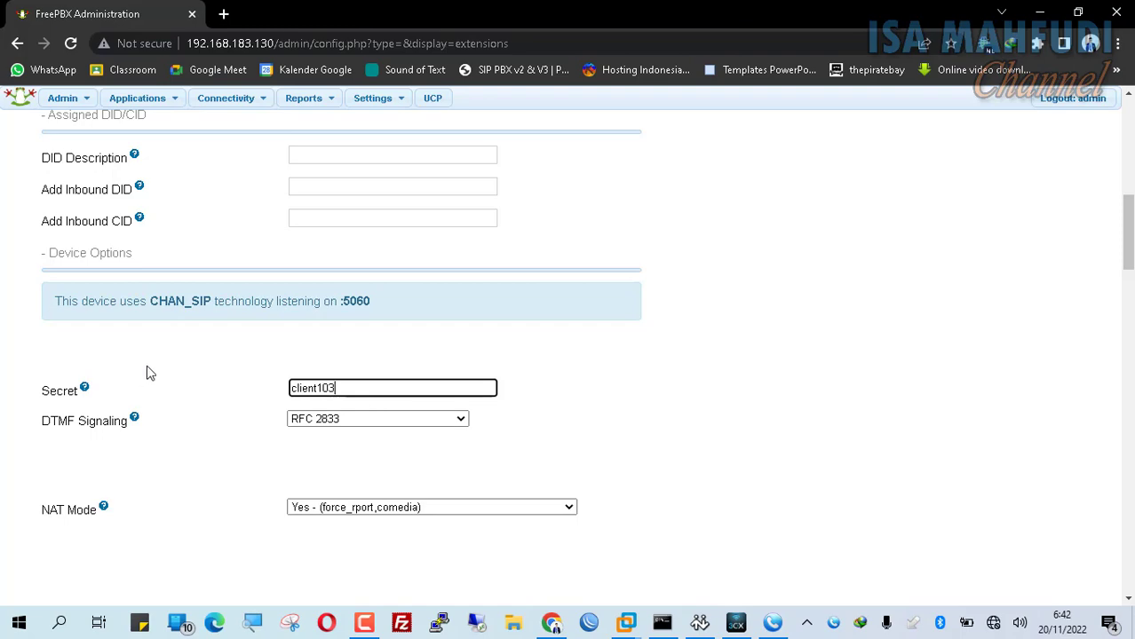
pyautogui.hotkey('ctrl', 'a')
pyautogui.hotkey('ctrl', 'c')
pyautogui.scroll(-15, 431, 417)
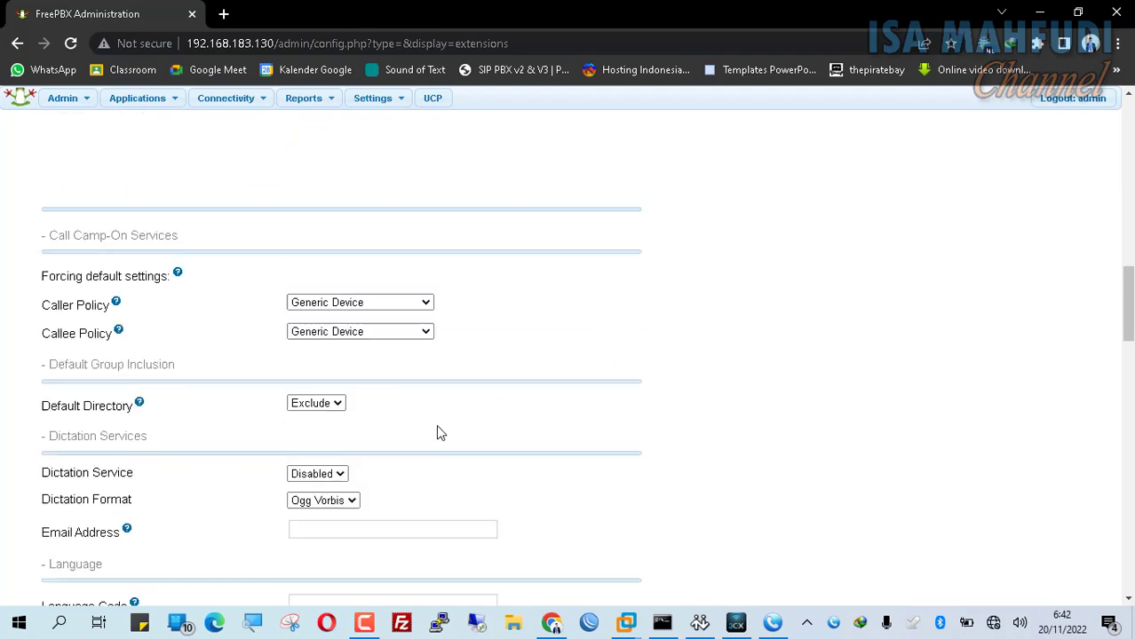
pyautogui.moveTo(478, 536); pyautogui.dragTo(82, 502)
pyautogui.hotkey('ctrl', 'v')
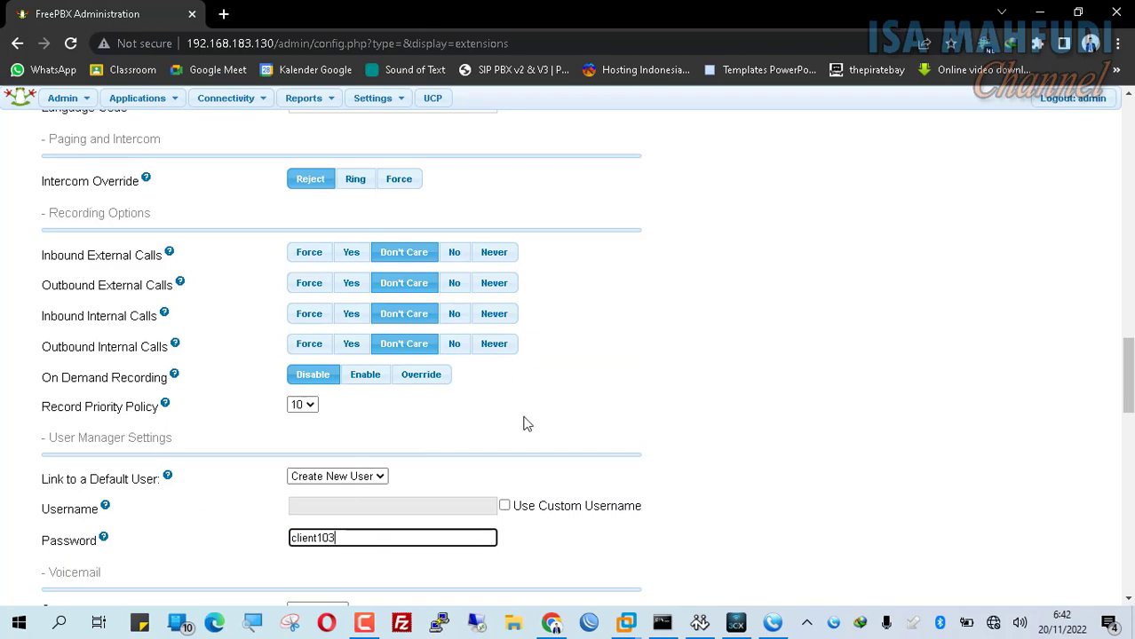
pyautogui.scroll(-15, 533, 422)
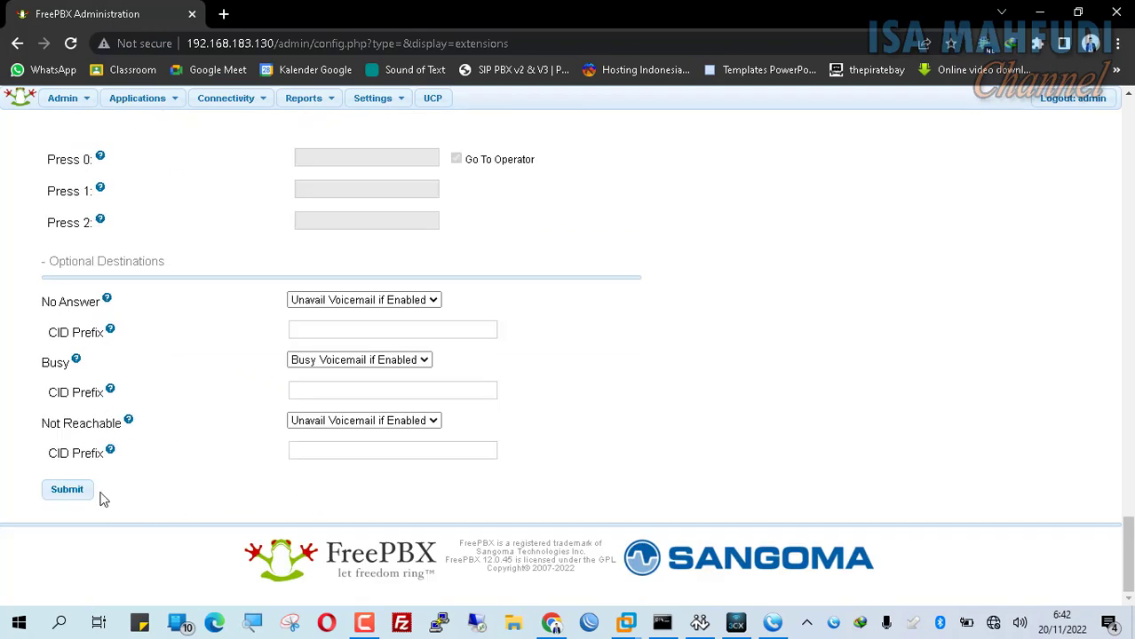
pyautogui.click(78, 494)
pyautogui.scroll(8, 641, 411)
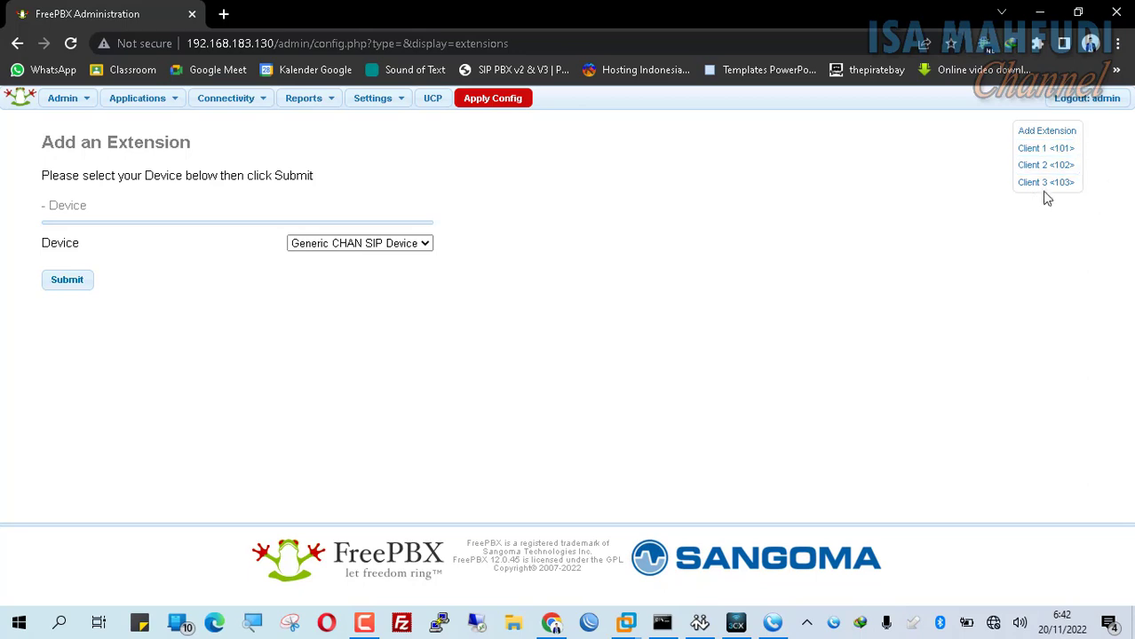
pyautogui.click(510, 106)
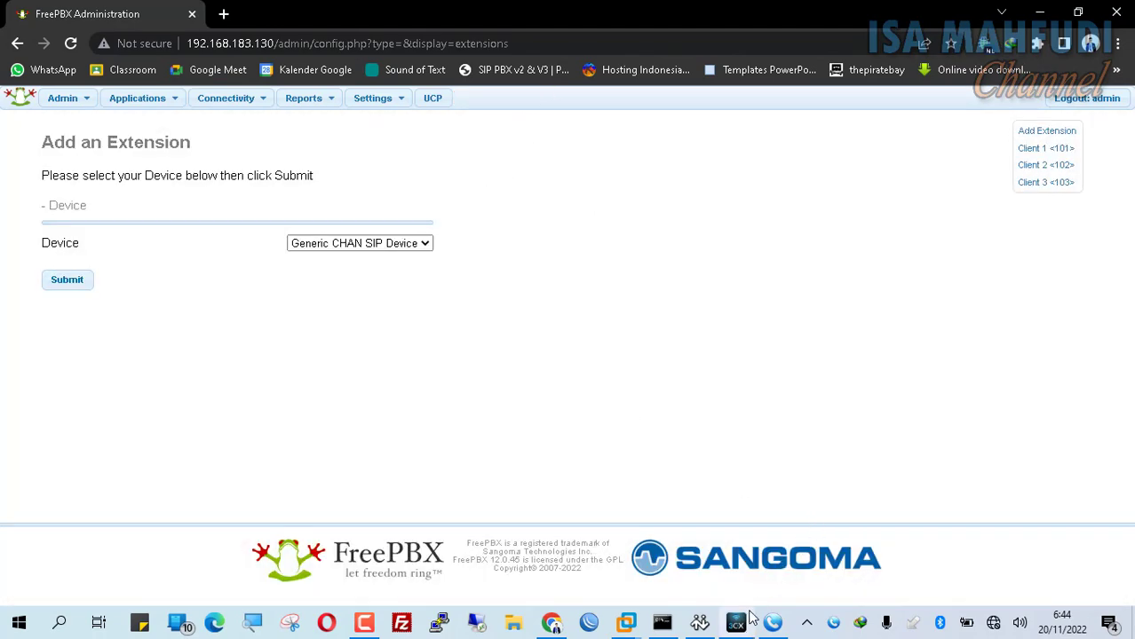
# - Change the 3CXPhone account to Client 3 on extension 103 with its new password
pyautogui.click(741, 625)
pyautogui.rightClick(848, 220)
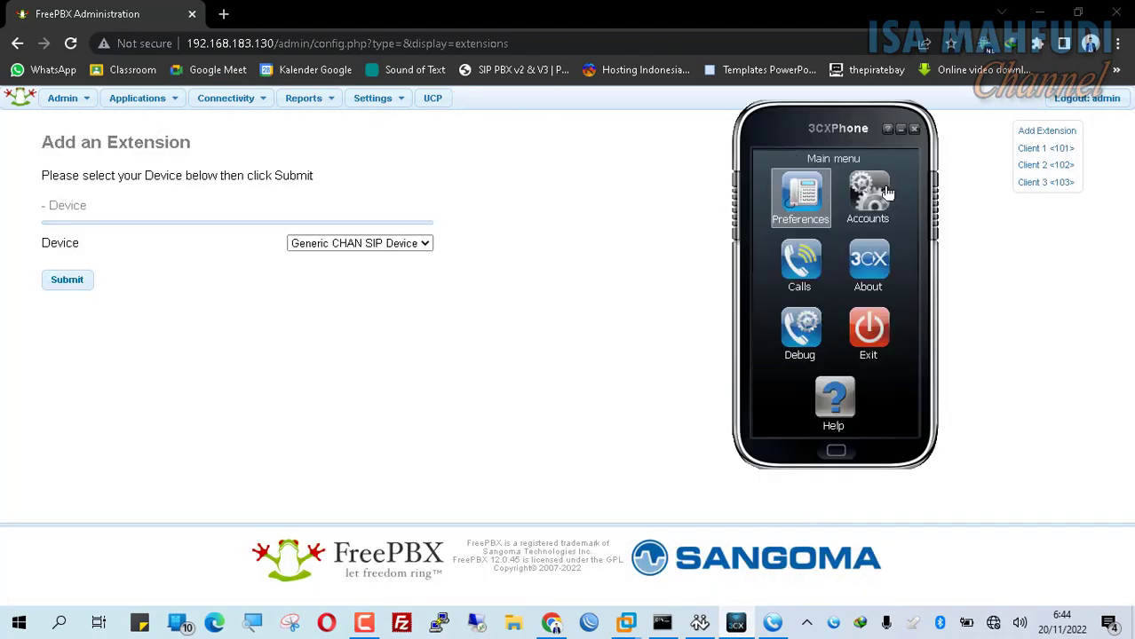
pyautogui.click(883, 191)
pyautogui.doubleClick(805, 210)
pyautogui.click(879, 159)
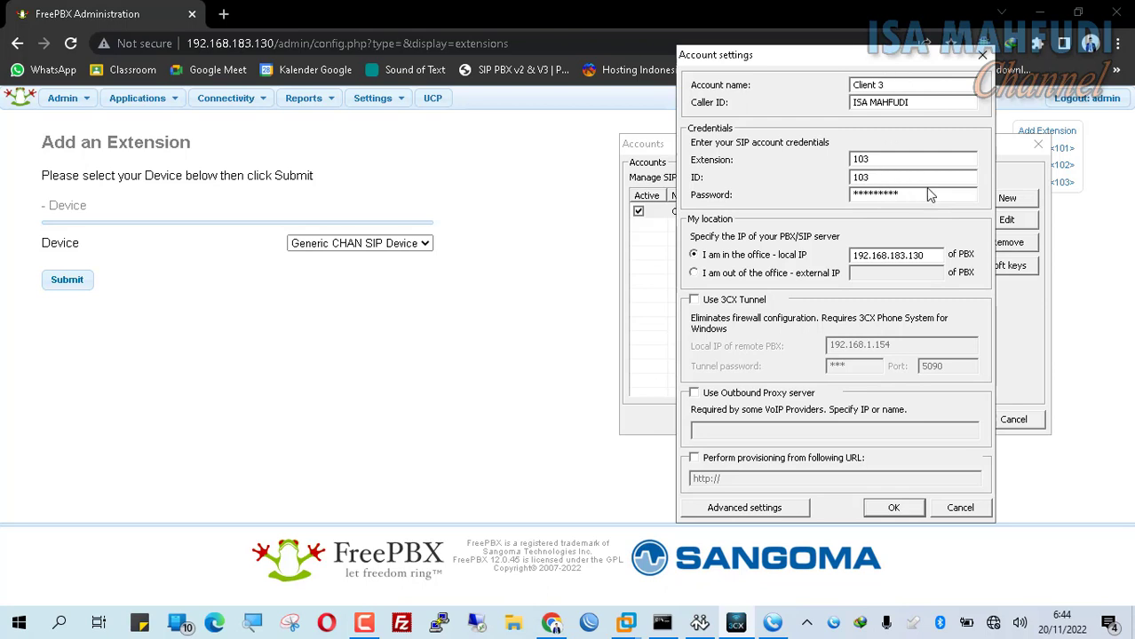
pyautogui.click(917, 193)
pyautogui.click(910, 507)
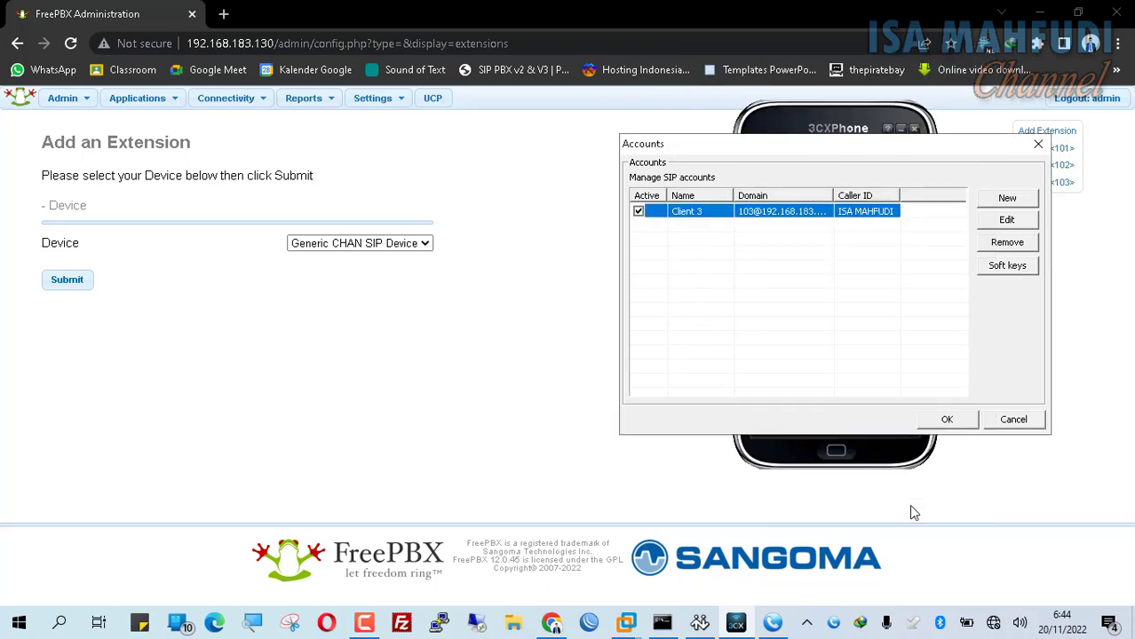
pyautogui.click(951, 422)
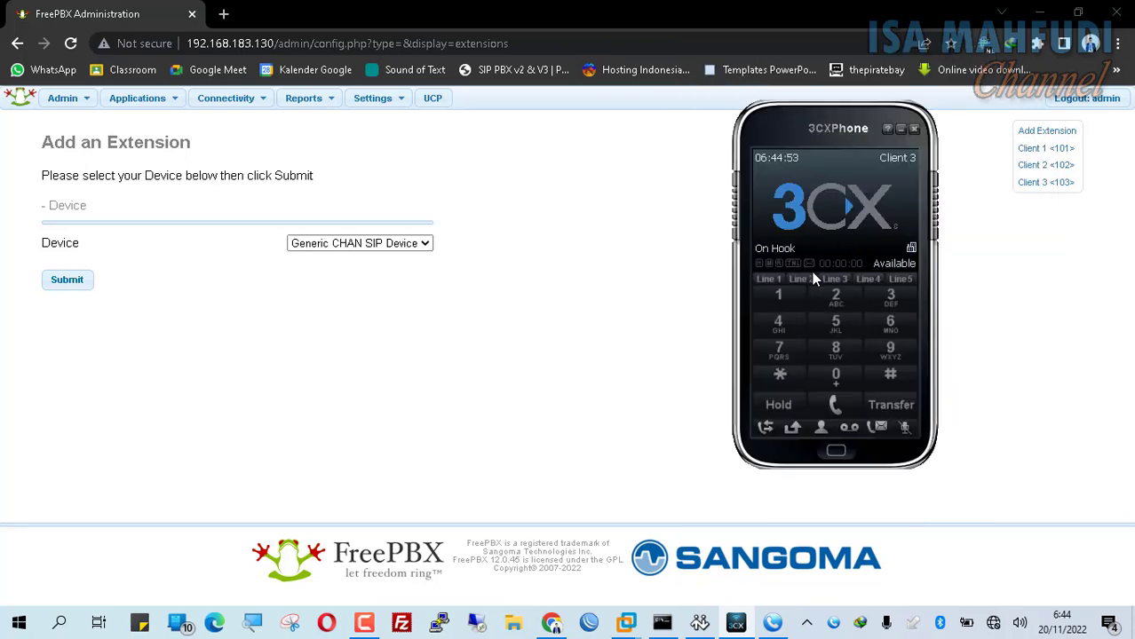
# - Call extension 103 from X-Lite, answer it in 3CXPhone, then end the call
pyautogui.click(702, 623)
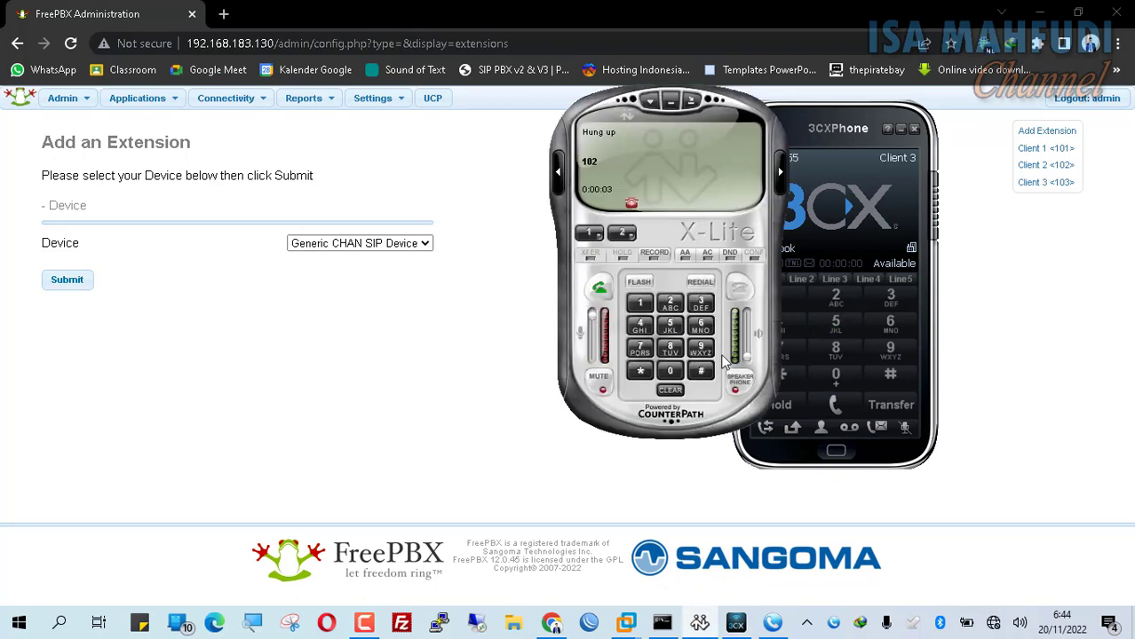
pyautogui.moveTo(716, 182); pyautogui.dragTo(616, 176)
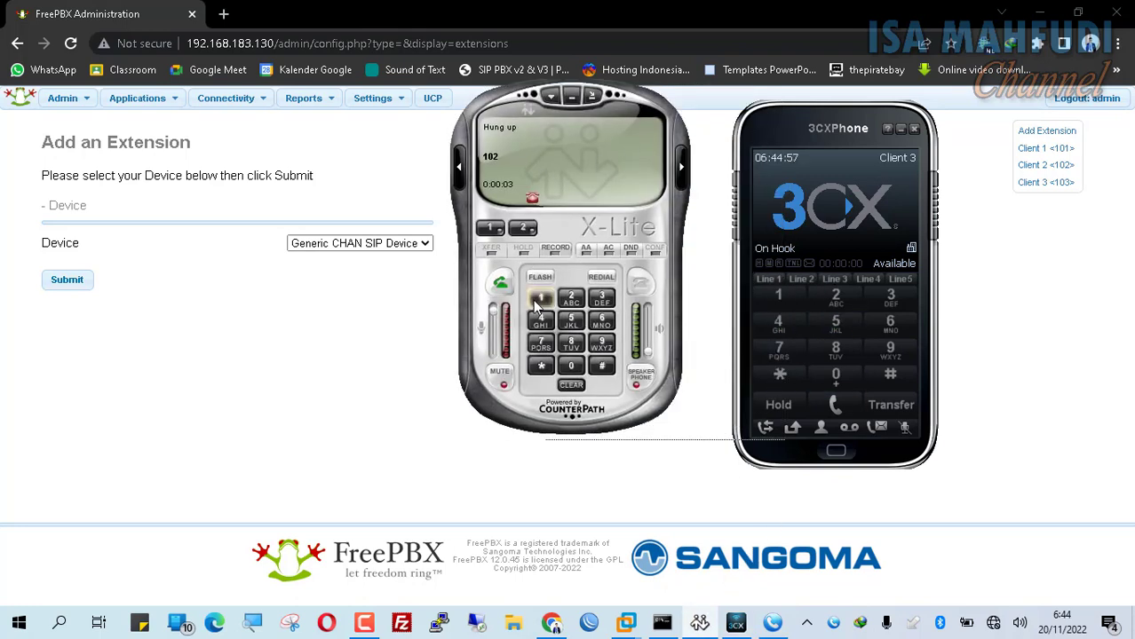
pyautogui.click(540, 298)
pyautogui.click(571, 366)
pyautogui.click(602, 298)
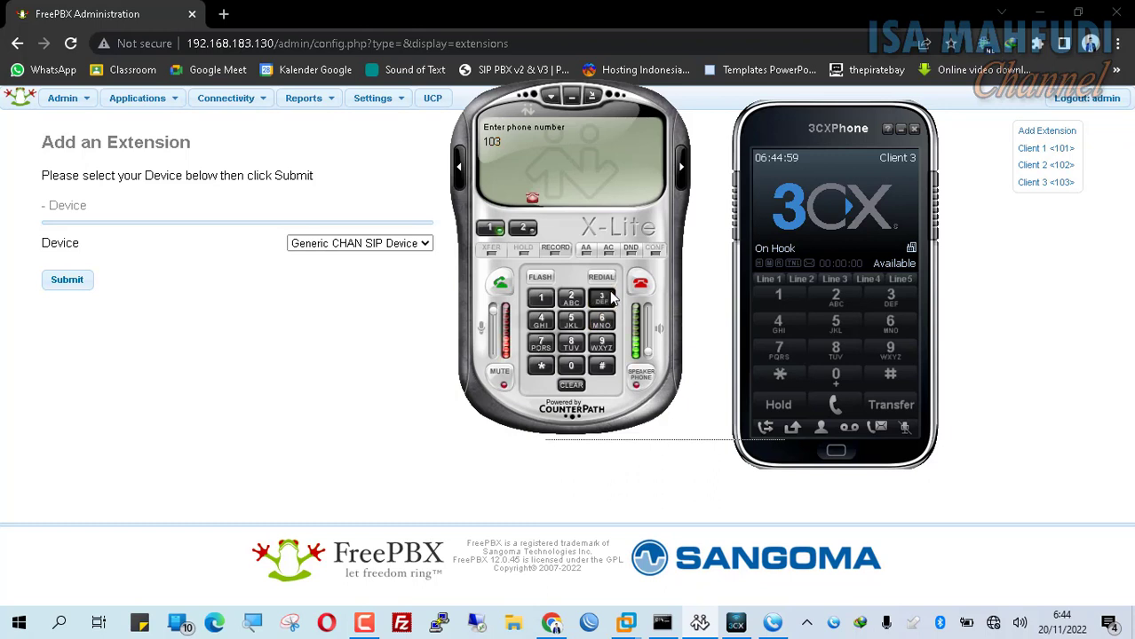
pyautogui.click(500, 284)
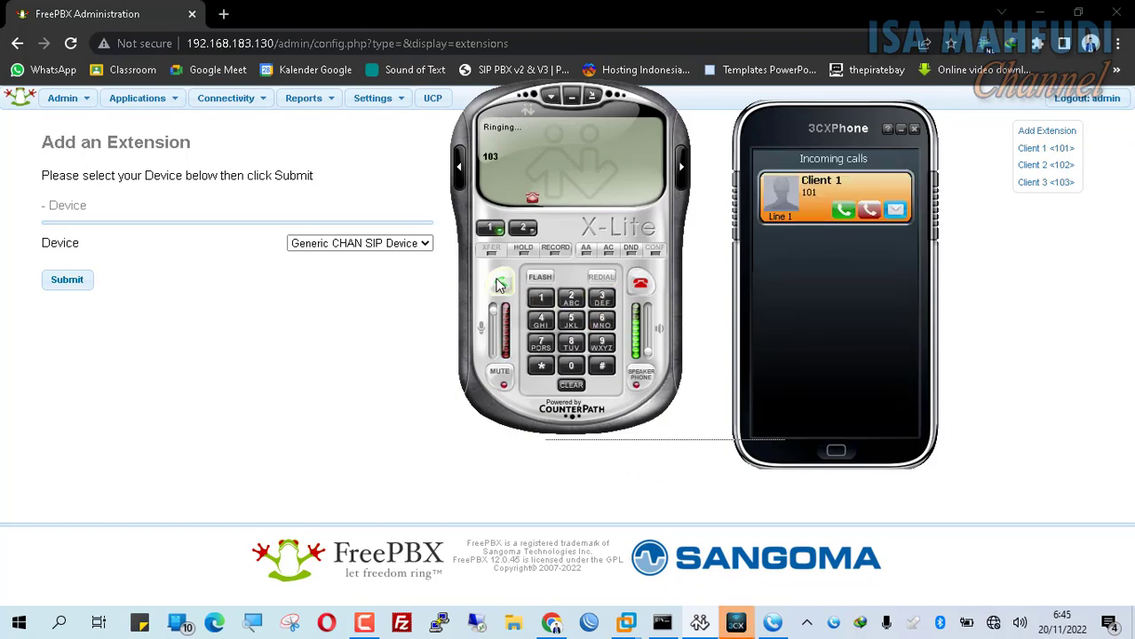
pyautogui.click(846, 211)
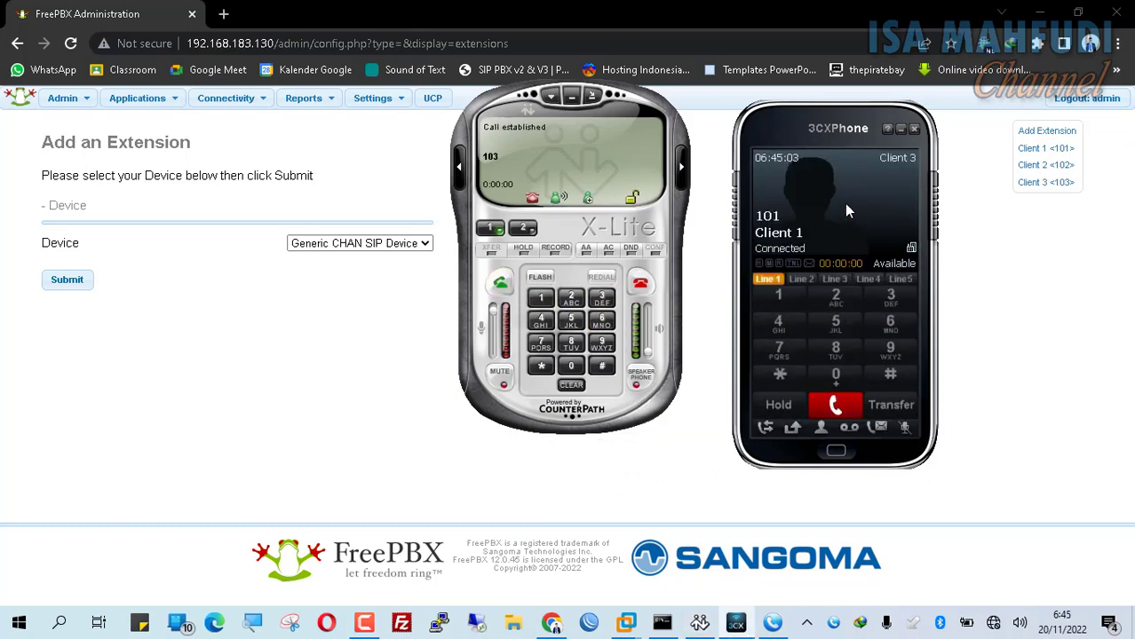
pyautogui.click(837, 406)
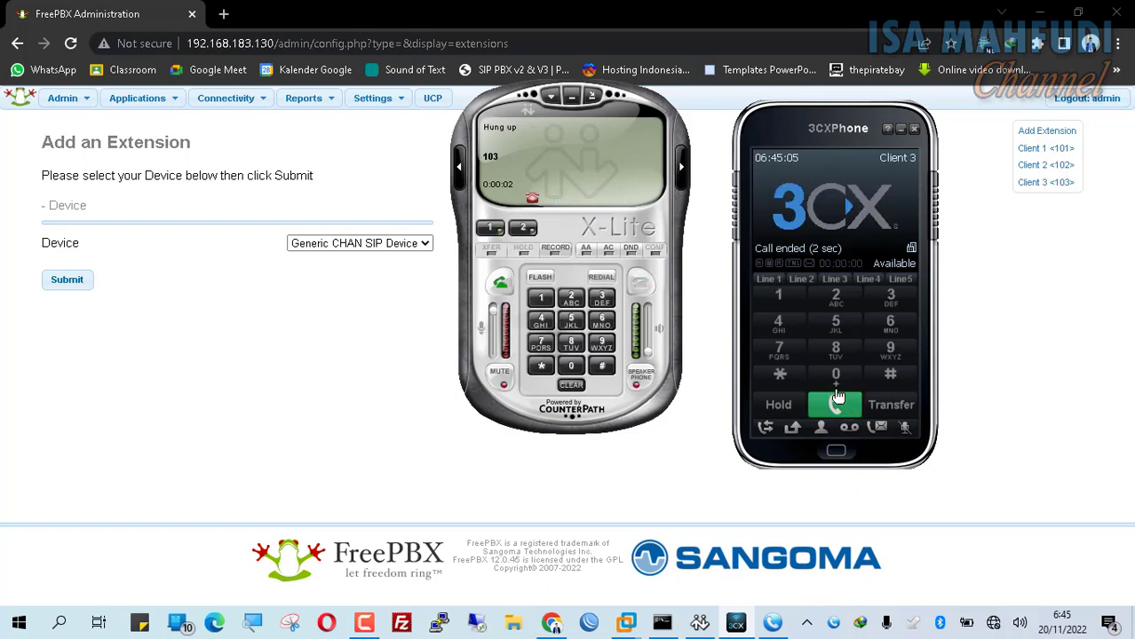
# - Bring up MicroSIP, then the FreePBx virtual machine console
pyautogui.click(773, 622)
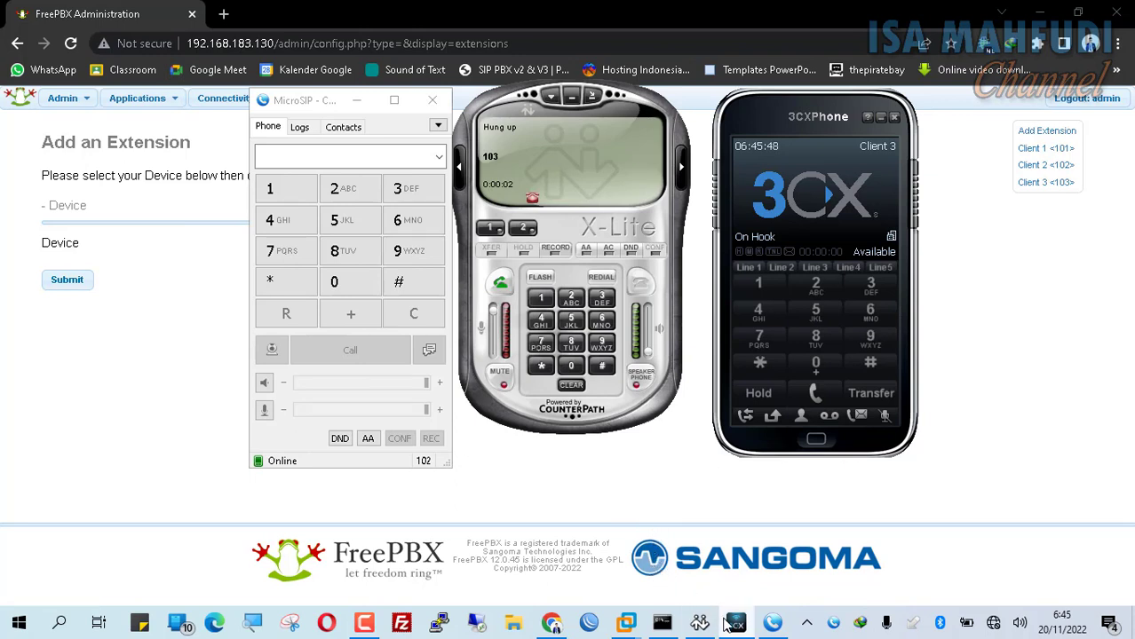
pyautogui.moveTo(684, 622)
pyautogui.moveTo(626, 629)
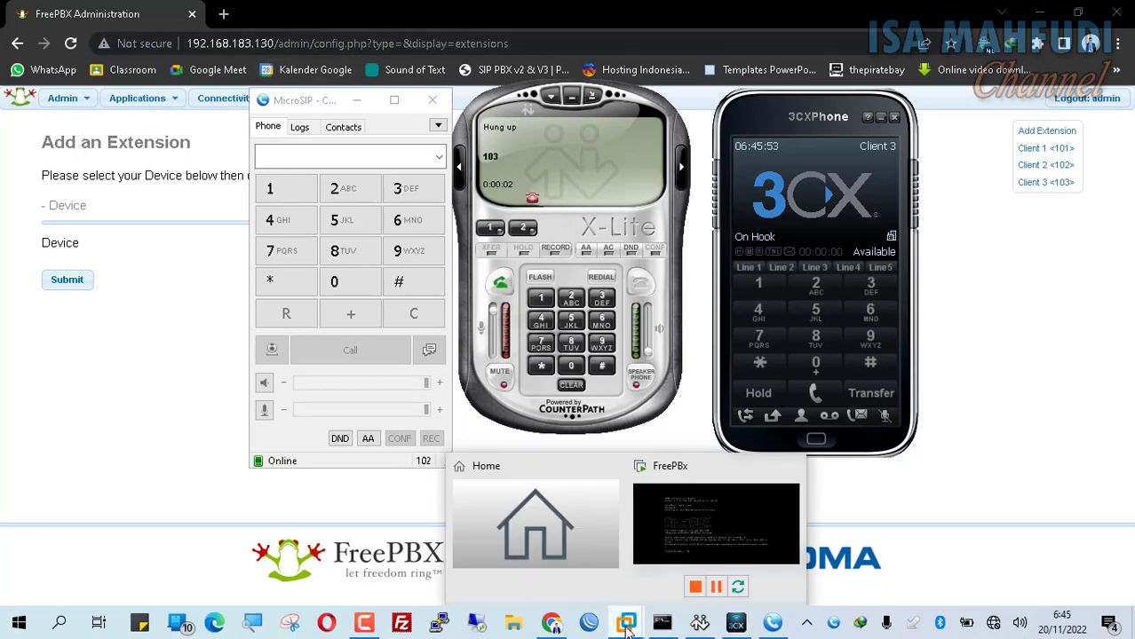
pyautogui.click(732, 546)
# - Run ifconfig in the FreePBx VM console, showing eth0 at 192.168.183.130
pyautogui.click(633, 437)
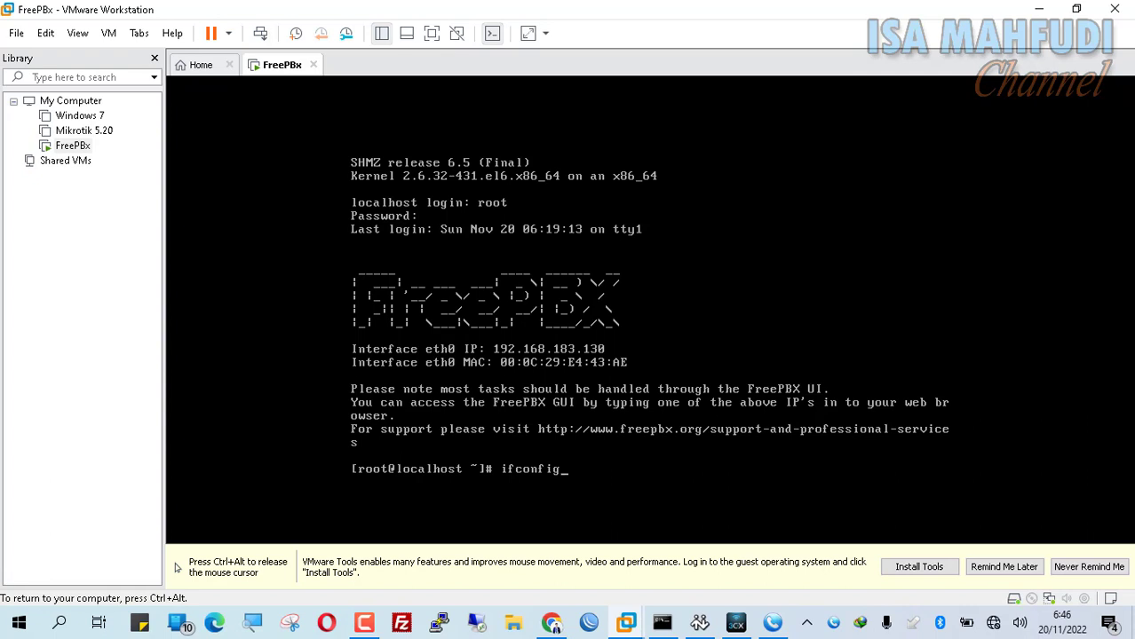
pyautogui.press('Return')
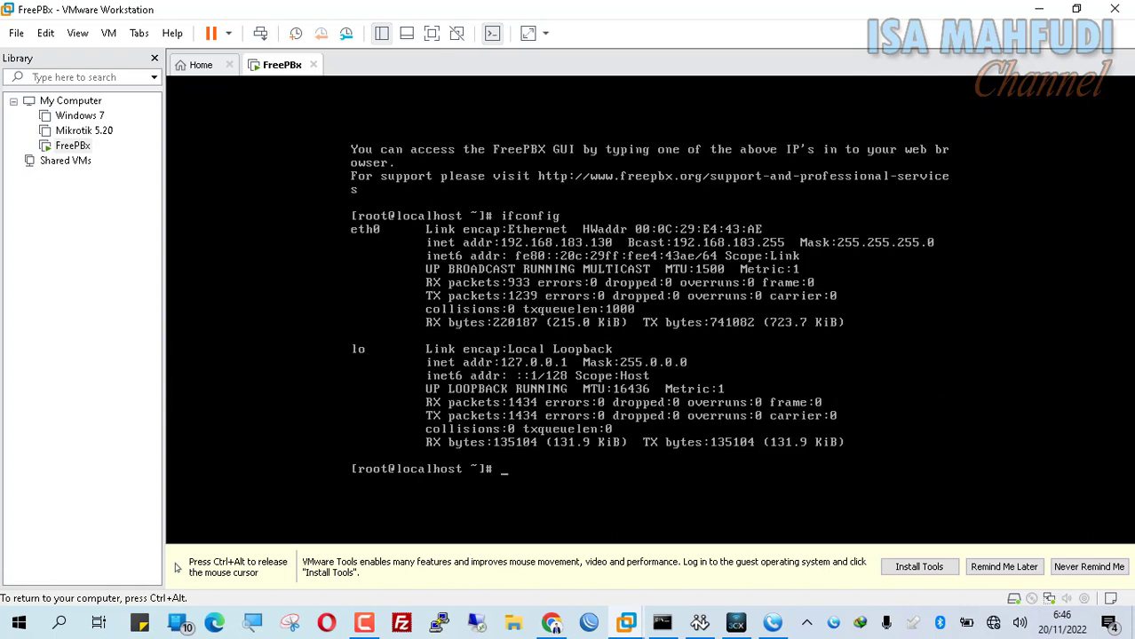
pyautogui.hotkey('ctrl', 'alt')
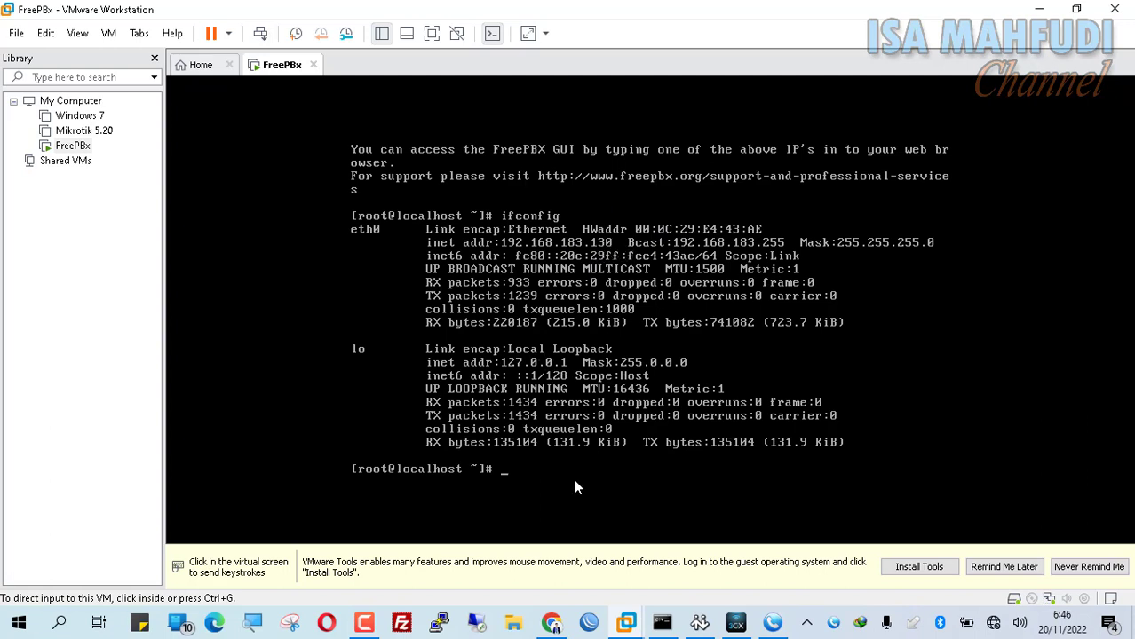
pyautogui.click(560, 454)
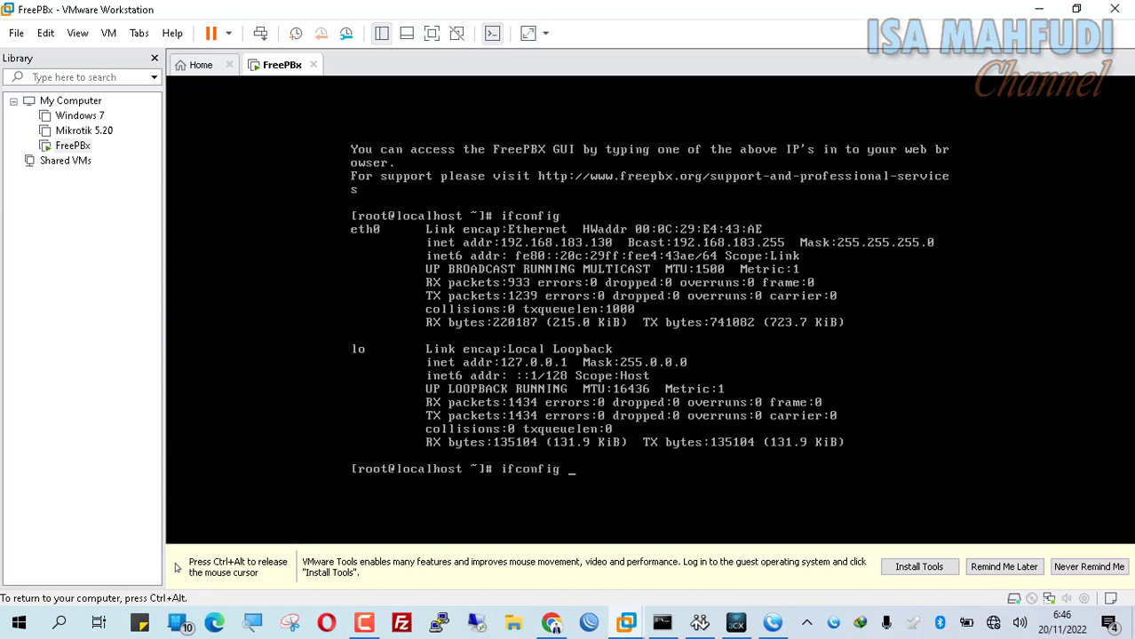
pyautogui.hotkey('ctrl', 'alt')
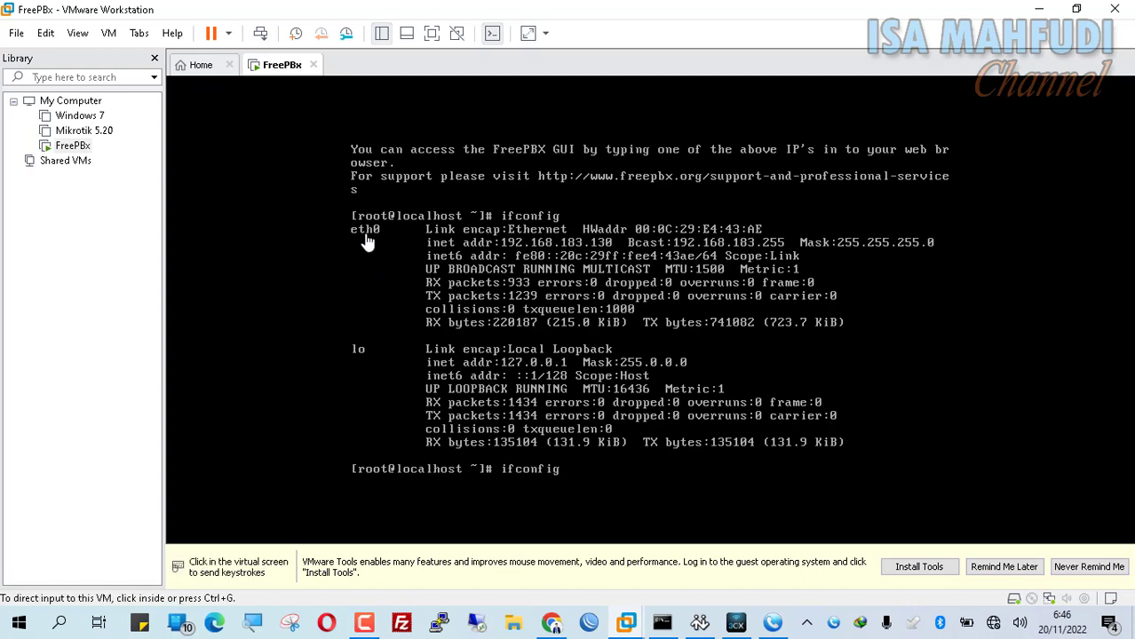
# - Assign eth0 the address 192.168.183.5/24 in the VM console and verify it with ifconfig
pyautogui.click(603, 476)
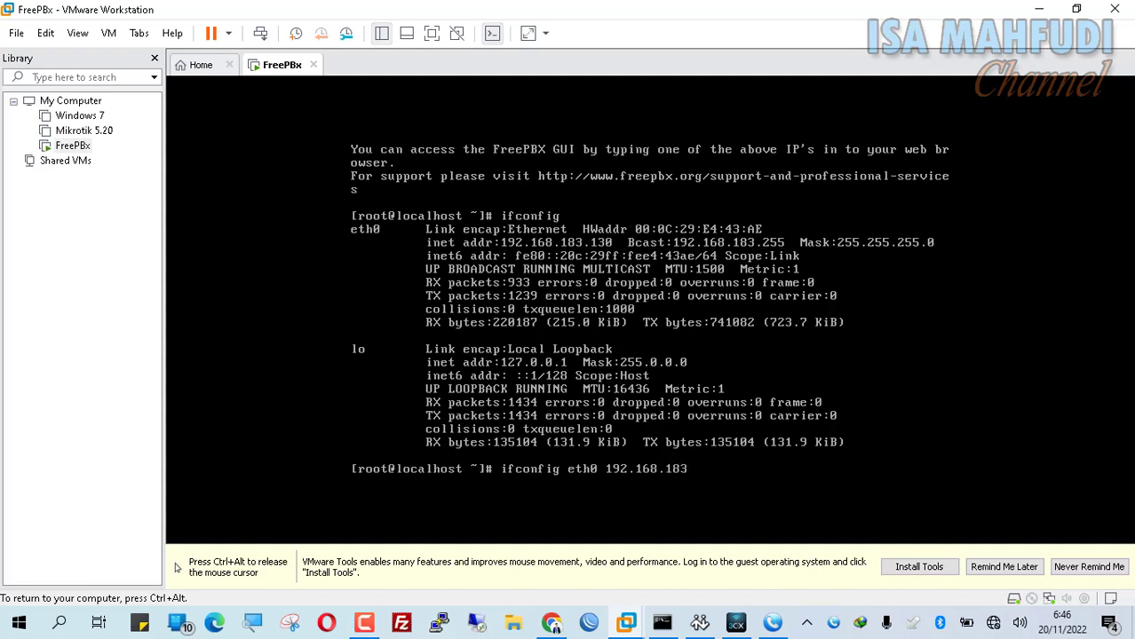
pyautogui.write('5/24')
pyautogui.press('Return')
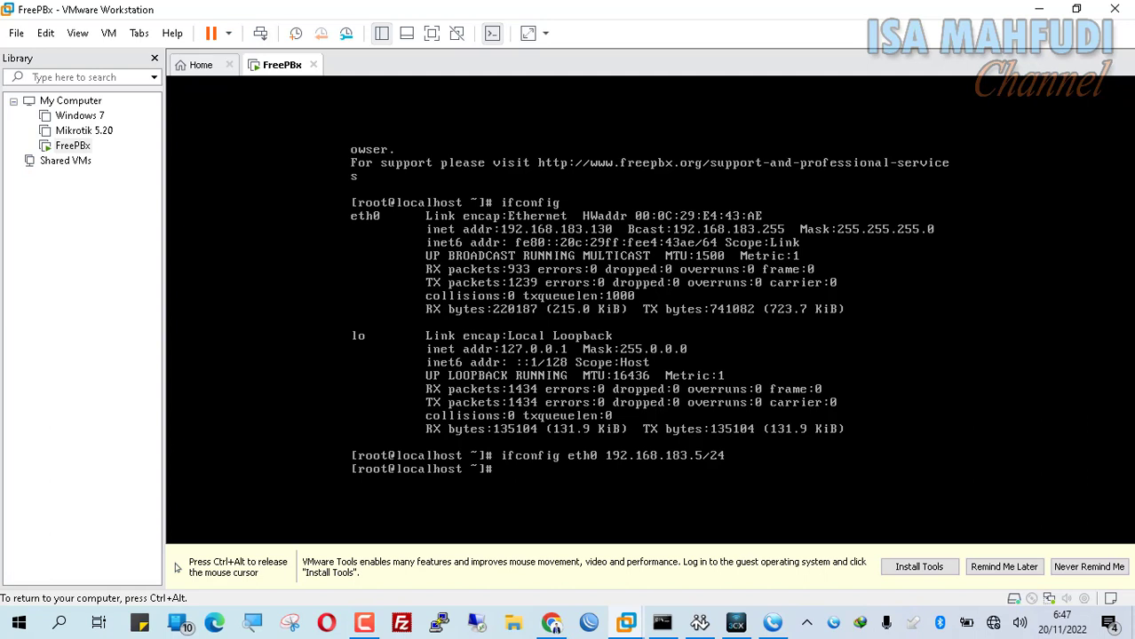
pyautogui.write('ifconfig')
pyautogui.press('Return')
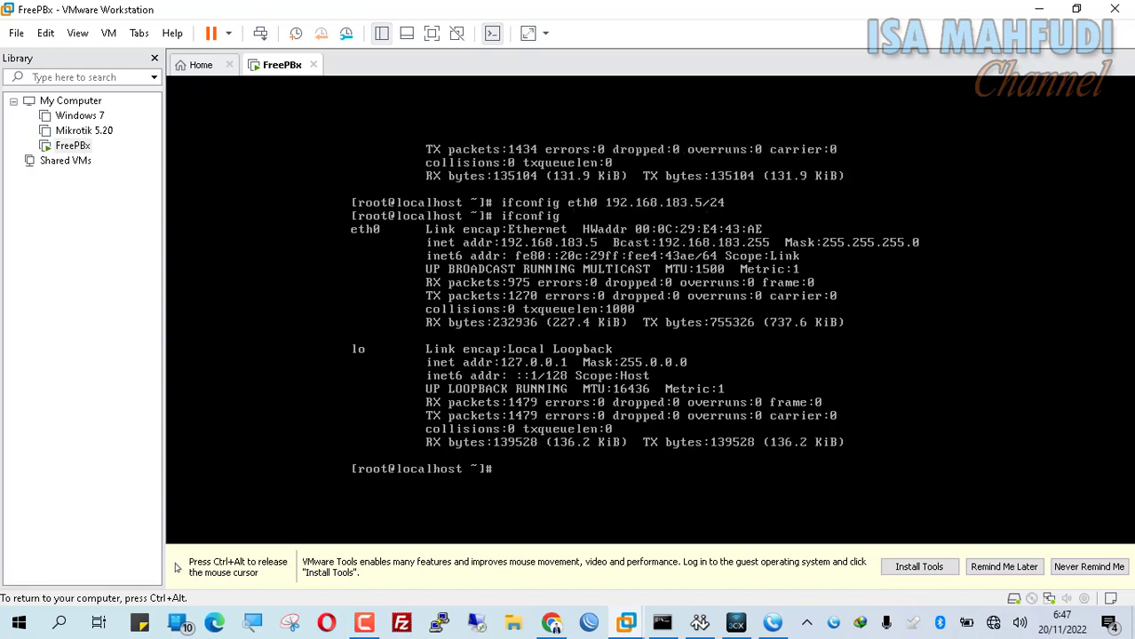
pyautogui.hotkey('ctrl', 'alt')
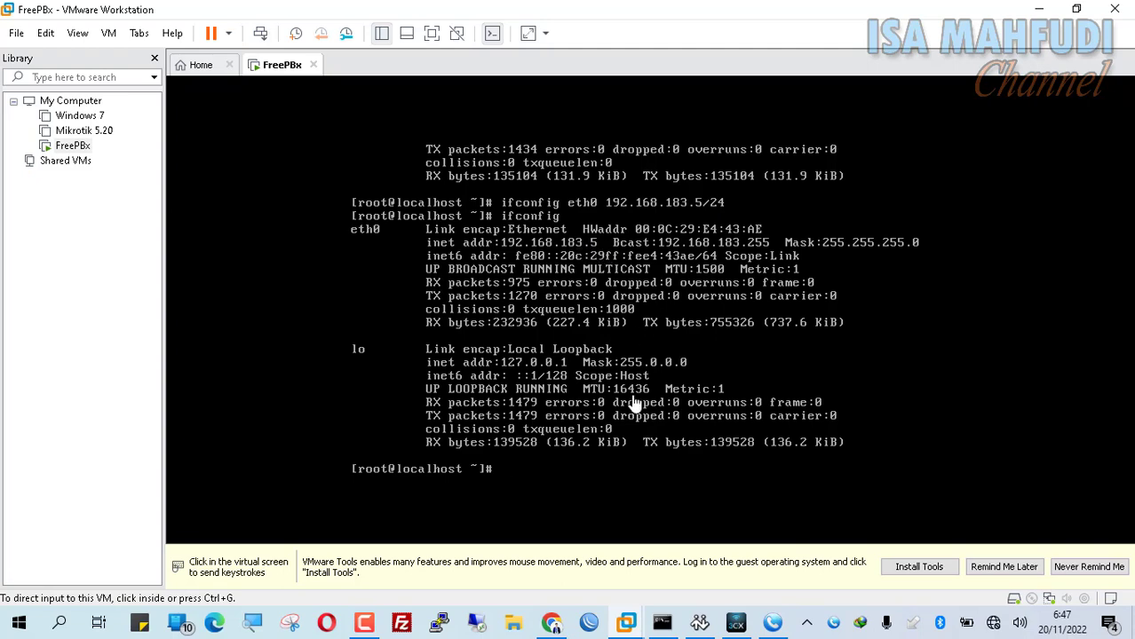
pyautogui.click(550, 624)
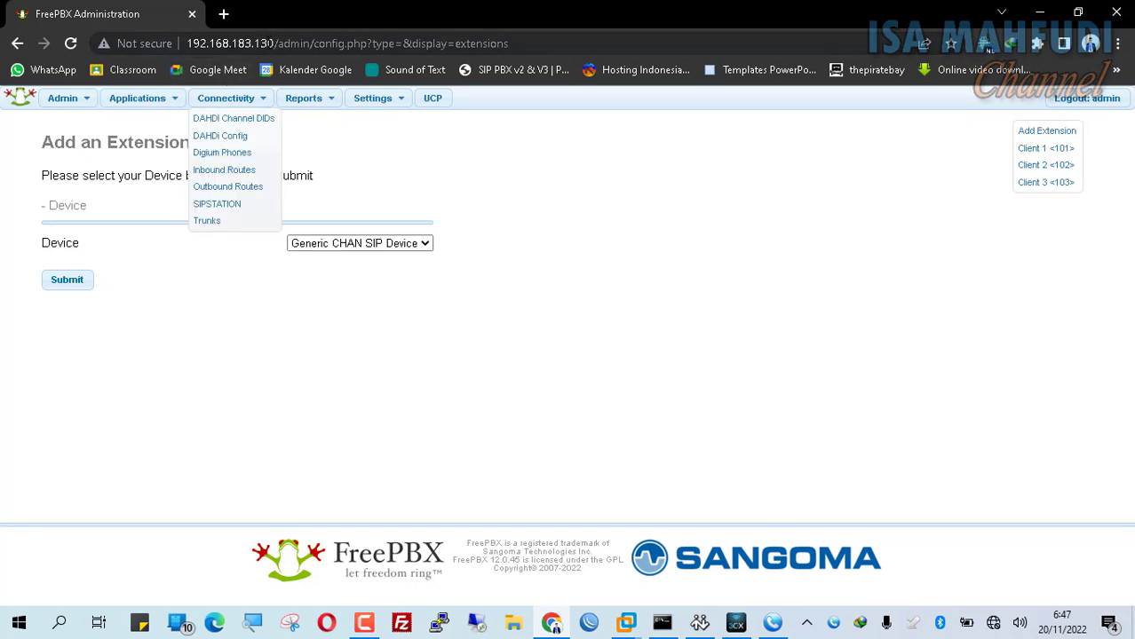
# - Reload the old FreePBX page, then try loading 192.168.183.5 in a new Chrome tab
pyautogui.click(69, 43)
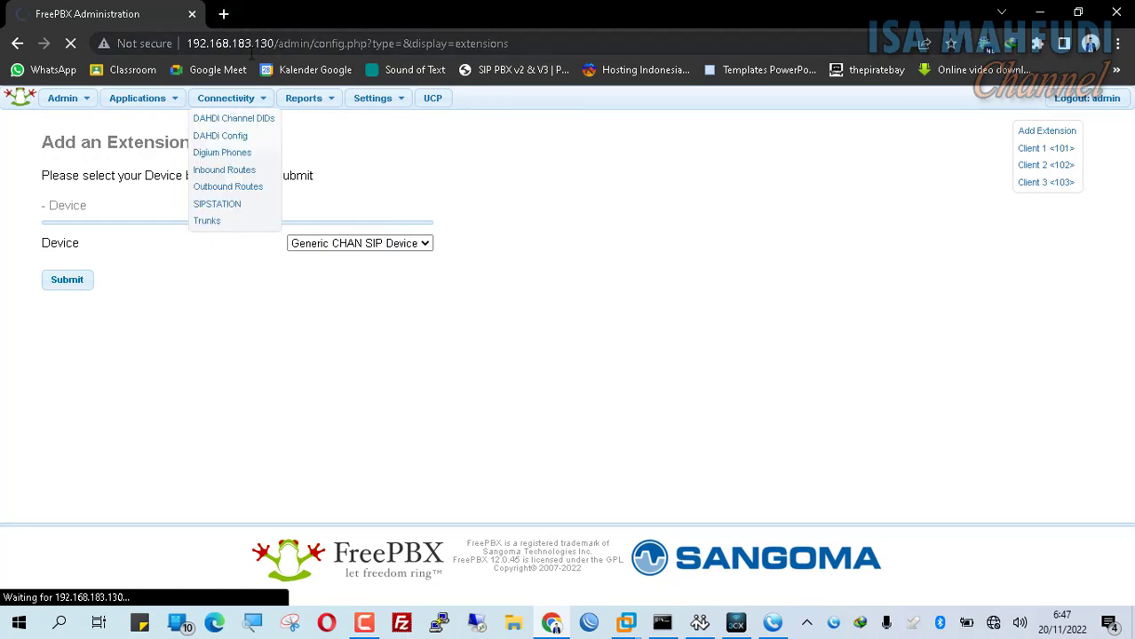
pyautogui.click(63, 105)
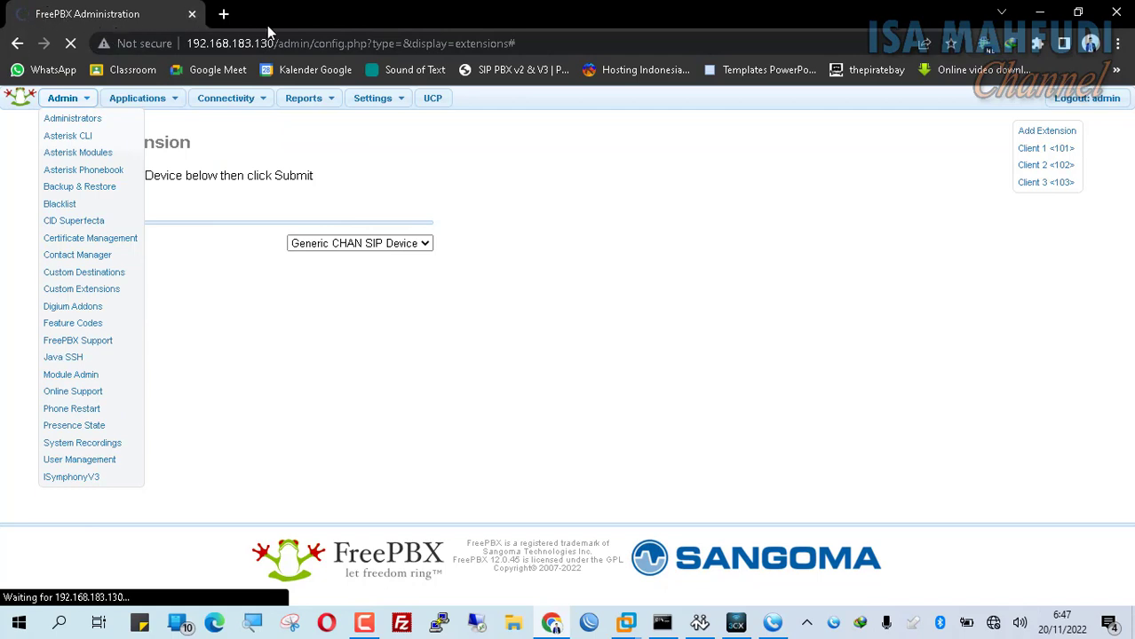
pyautogui.click(224, 14)
pyautogui.write('19')
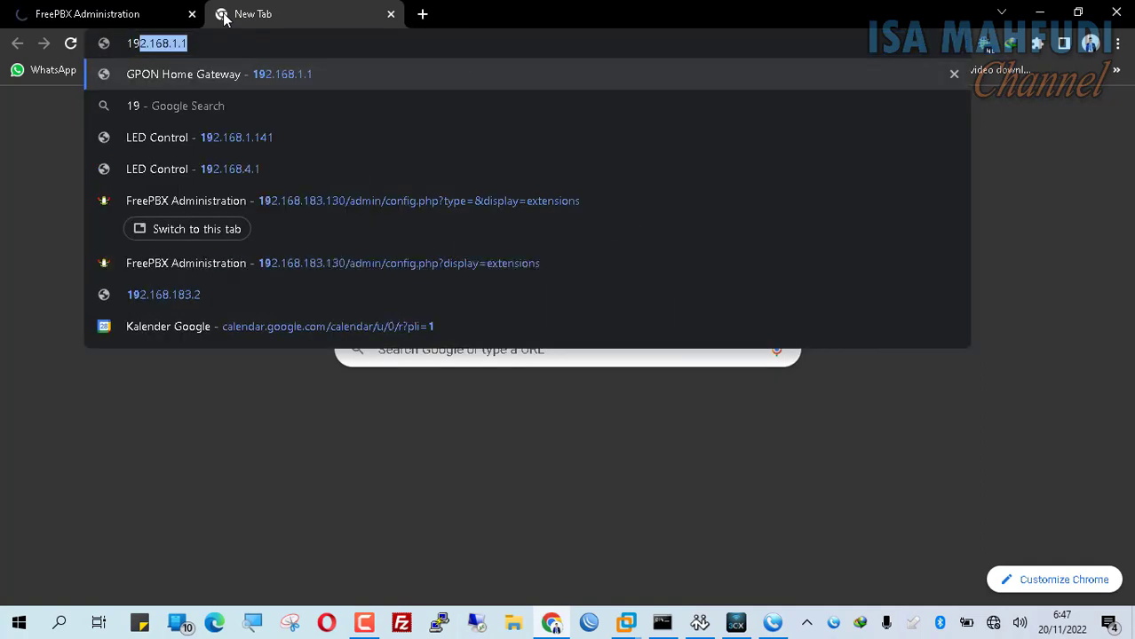
pyautogui.write('2.168')
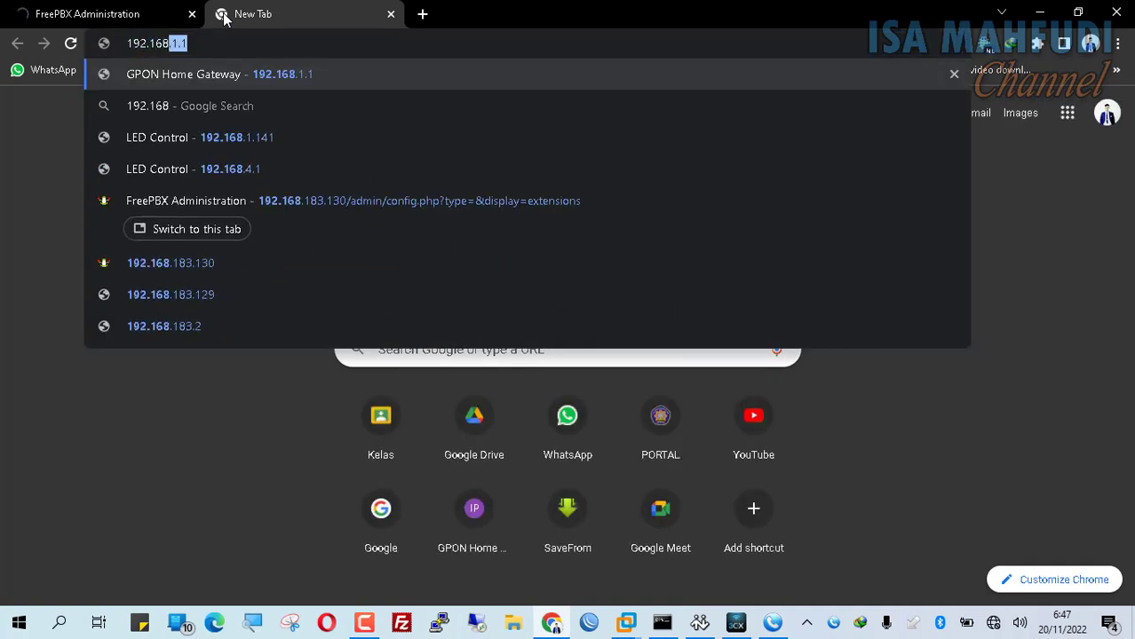
pyautogui.press('BackSpace')
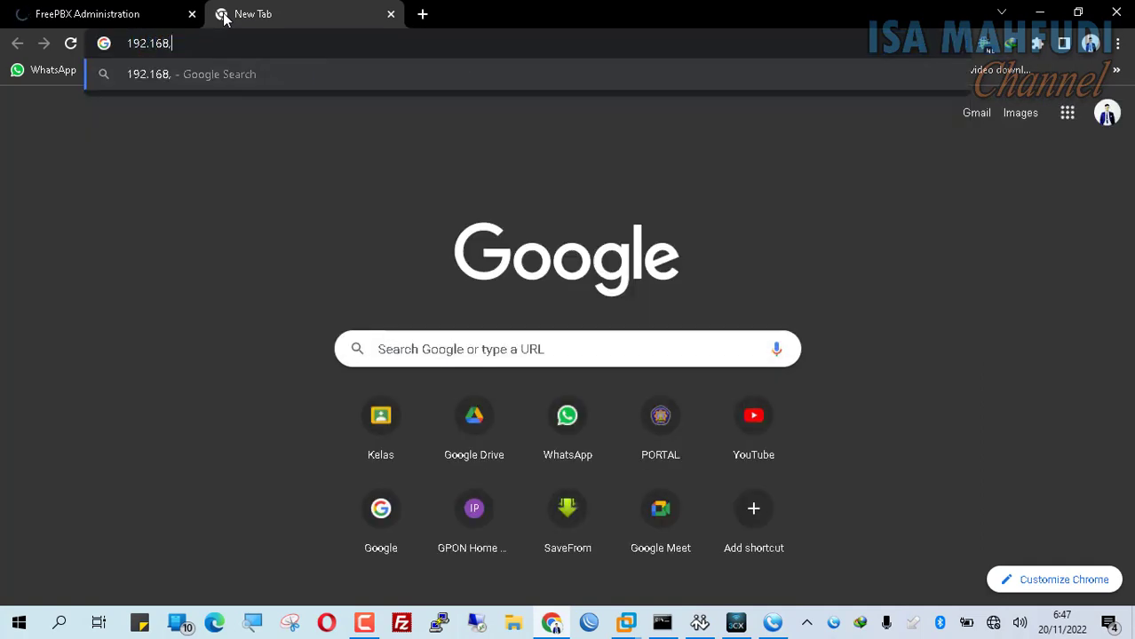
pyautogui.write('.16')
pyautogui.write('8')
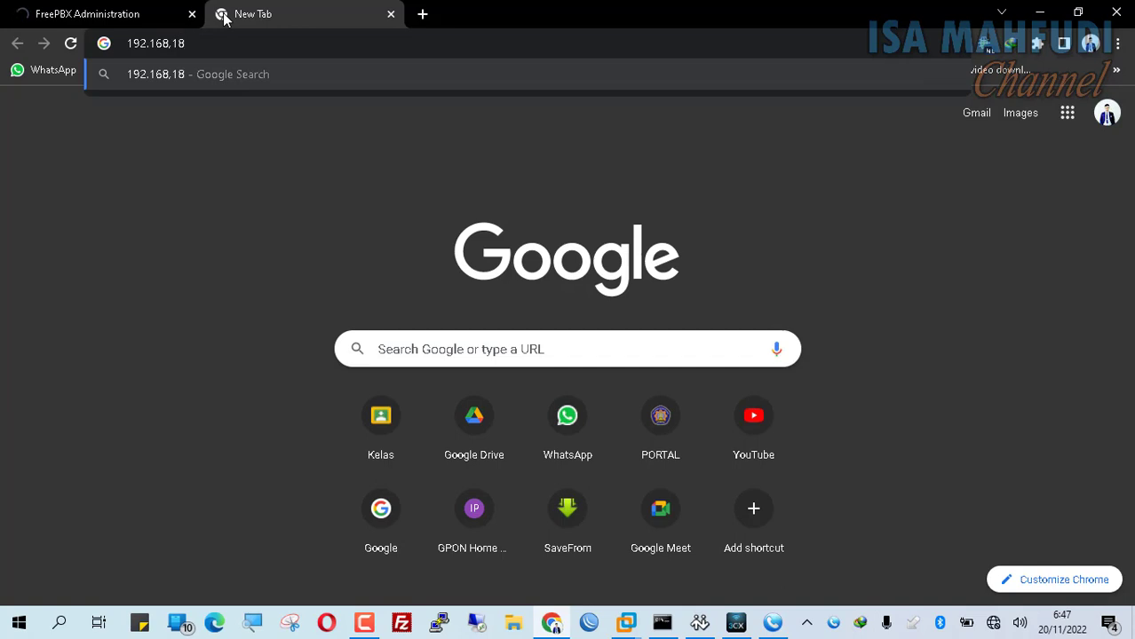
pyautogui.write('%2C183.5')
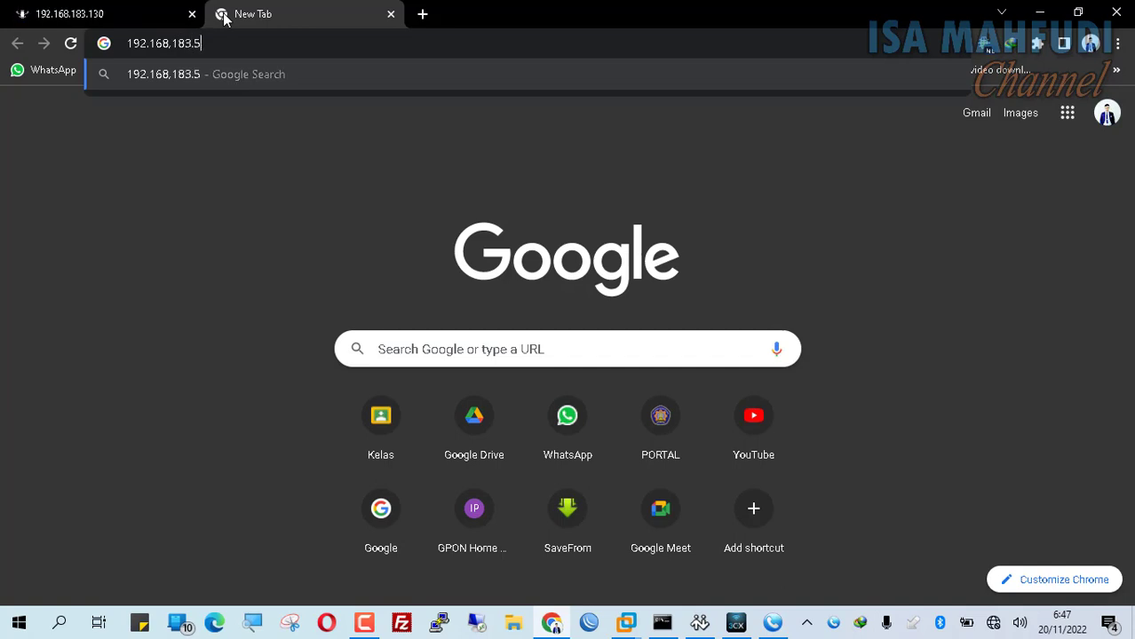
pyautogui.press('Return')
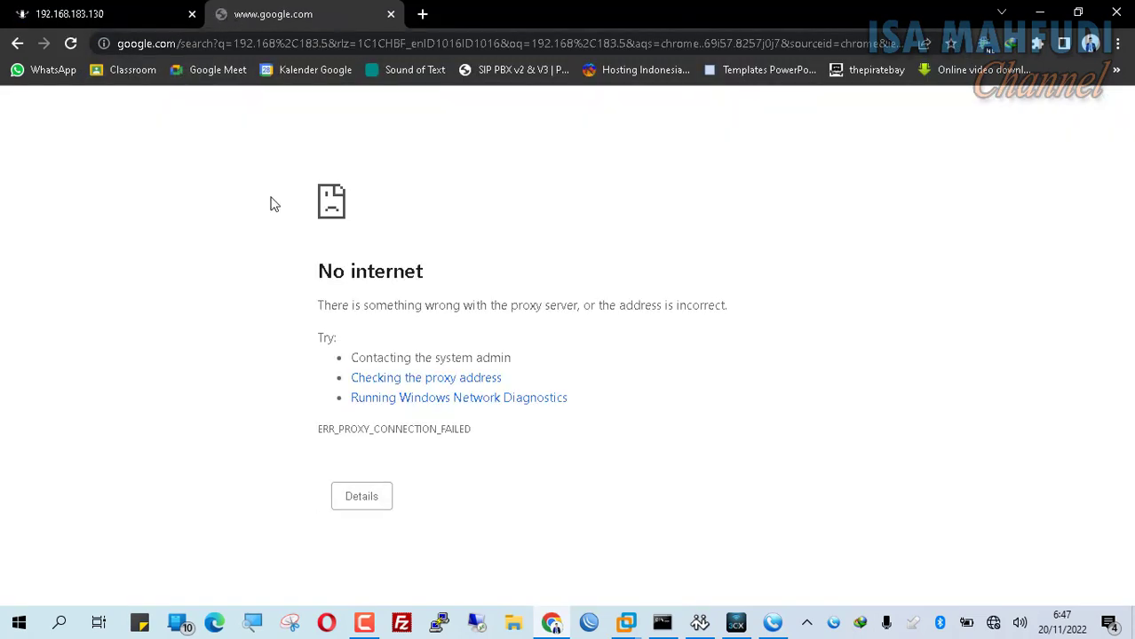
# - Confirm the host's VMnet8 adapter is 192.168.183.1 in the ipconfig output, then return to Chrome
pyautogui.moveTo(627, 626)
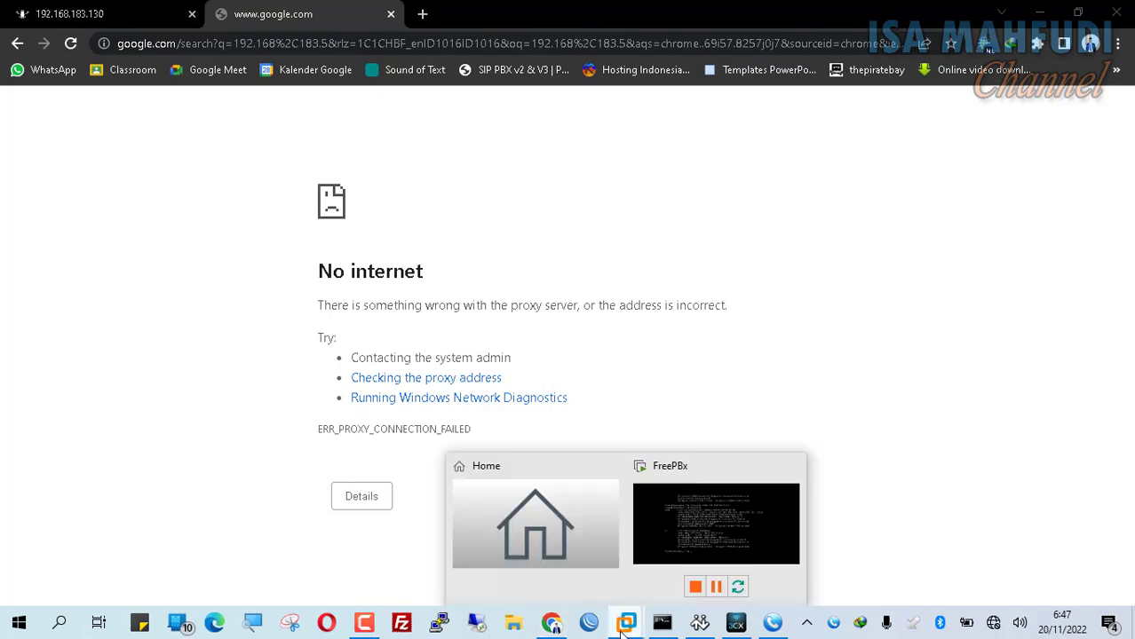
pyautogui.click(718, 494)
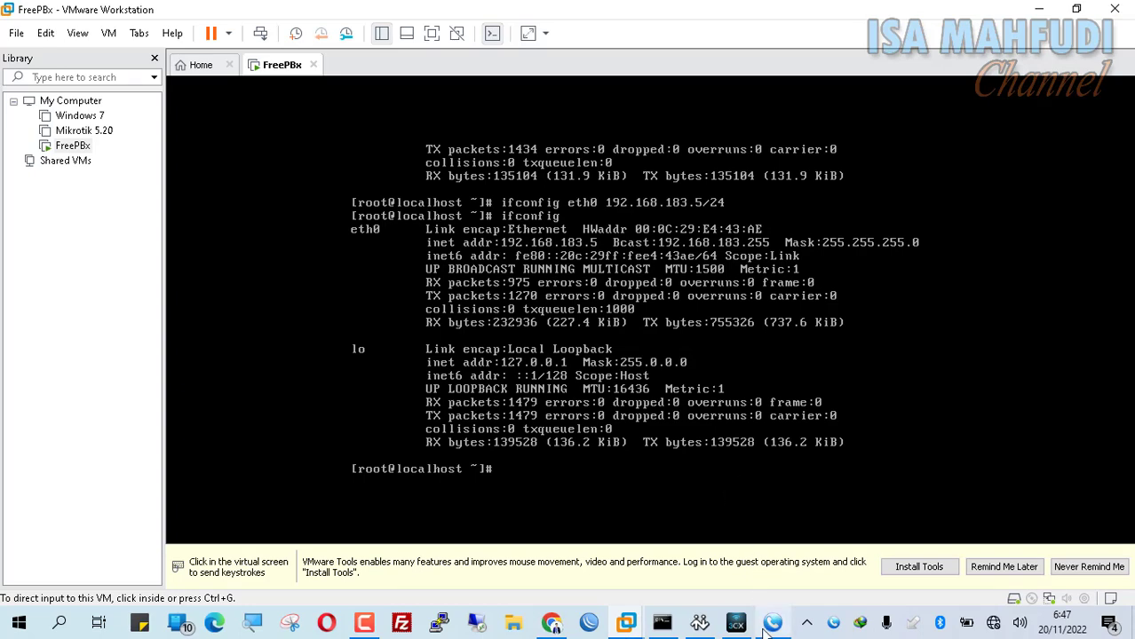
pyautogui.click(659, 619)
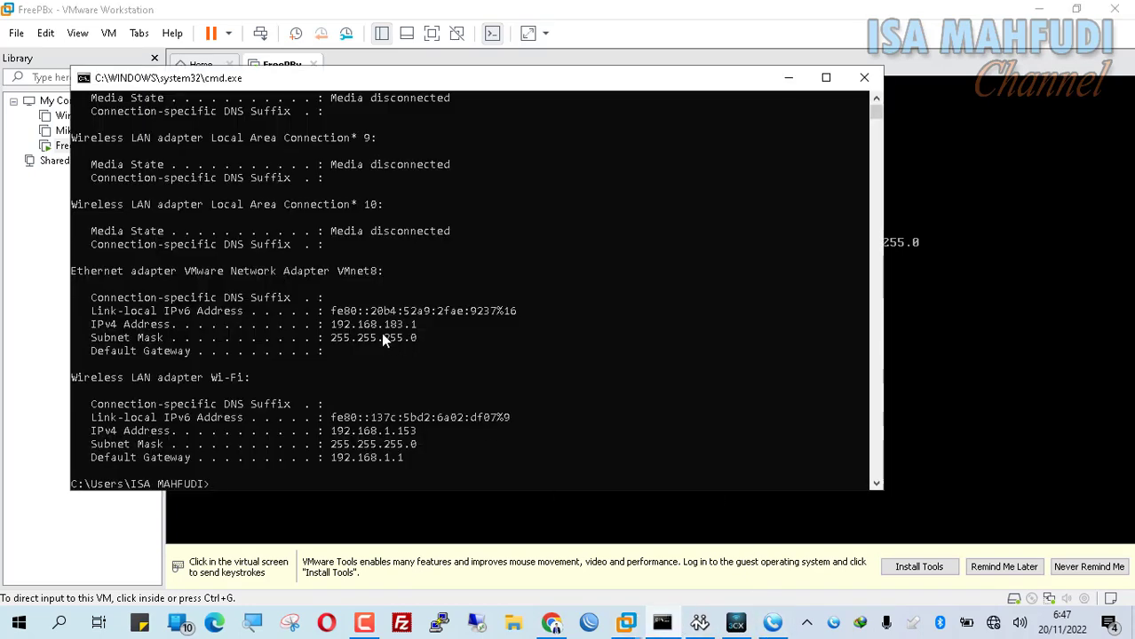
pyautogui.click(1036, 9)
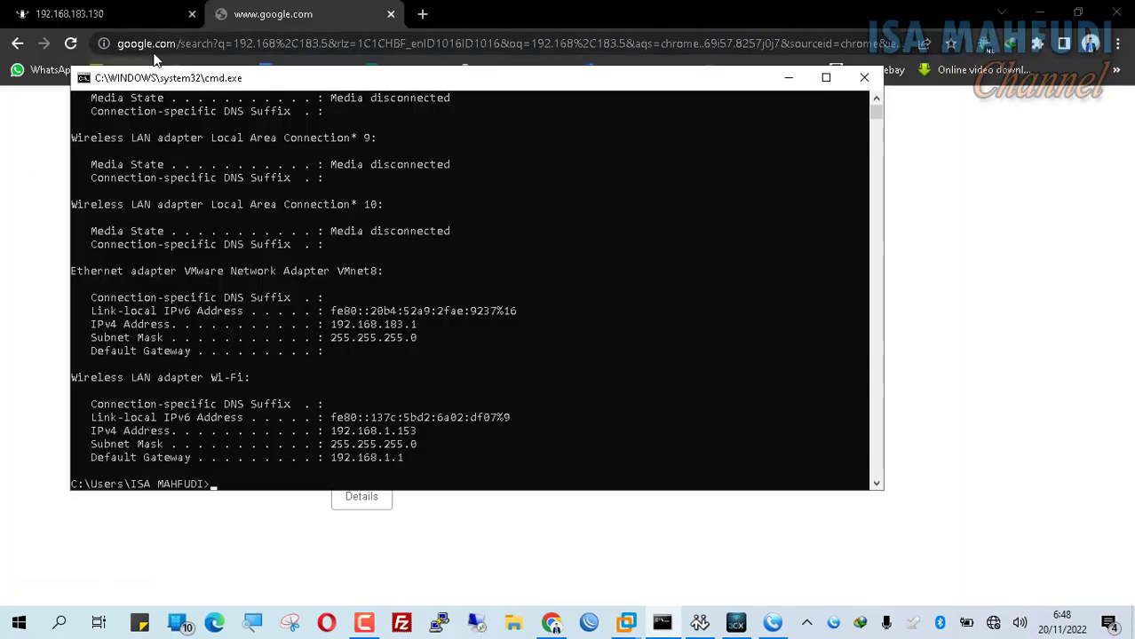
pyautogui.click(159, 10)
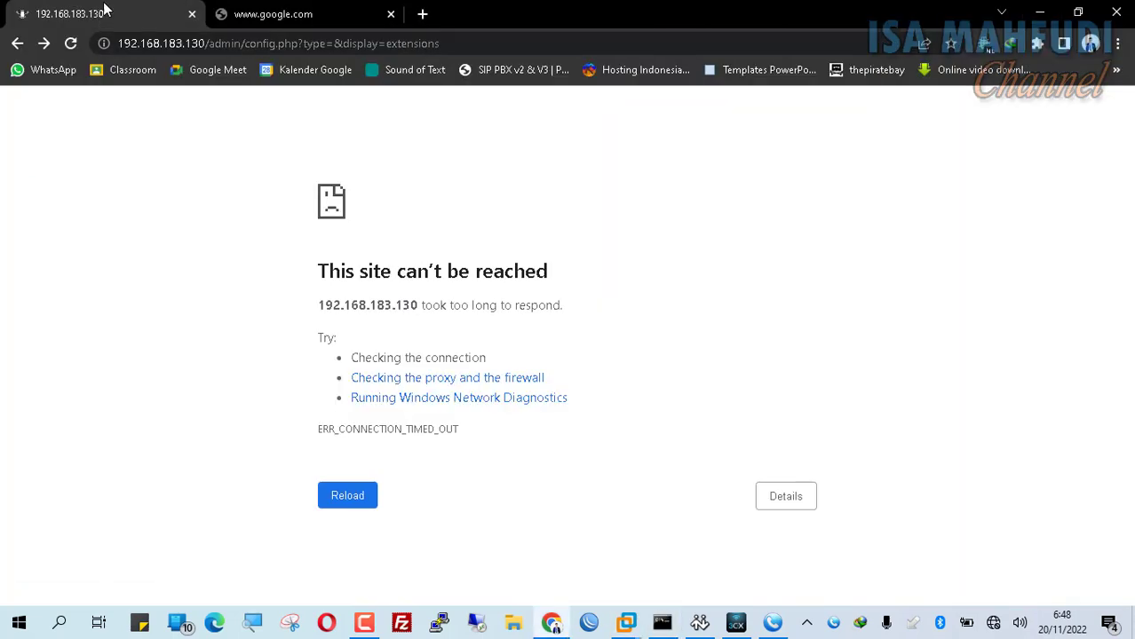
# - Close the old 192.168.183.130 tab and load the PBX at 192.168.183.5
pyautogui.click(191, 14)
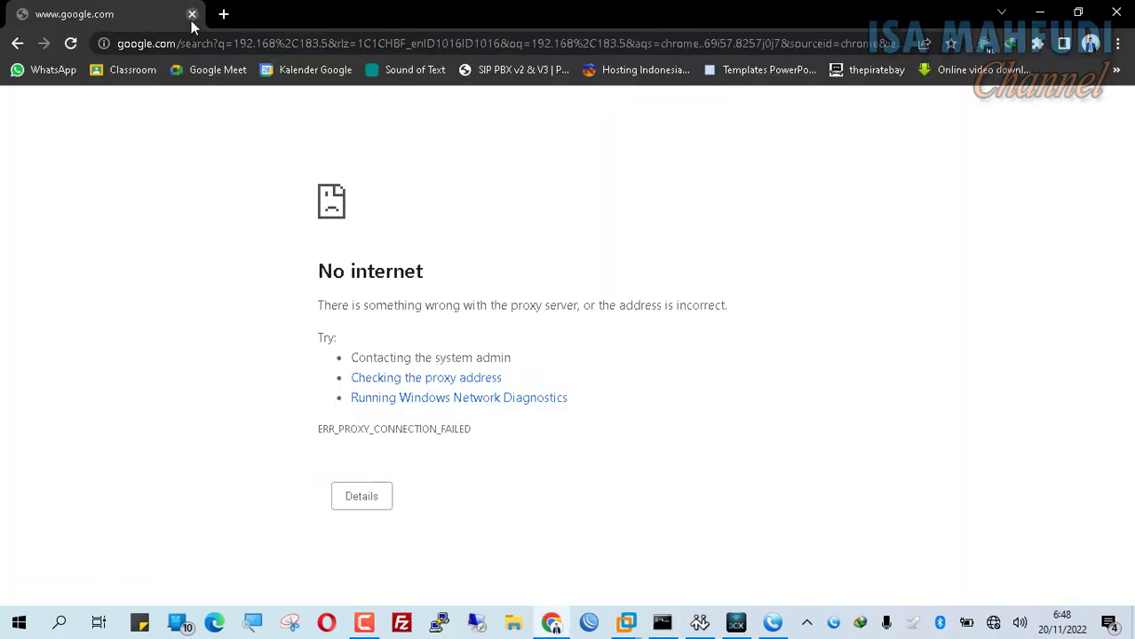
pyautogui.click(249, 49)
pyautogui.write('192.168.1.')
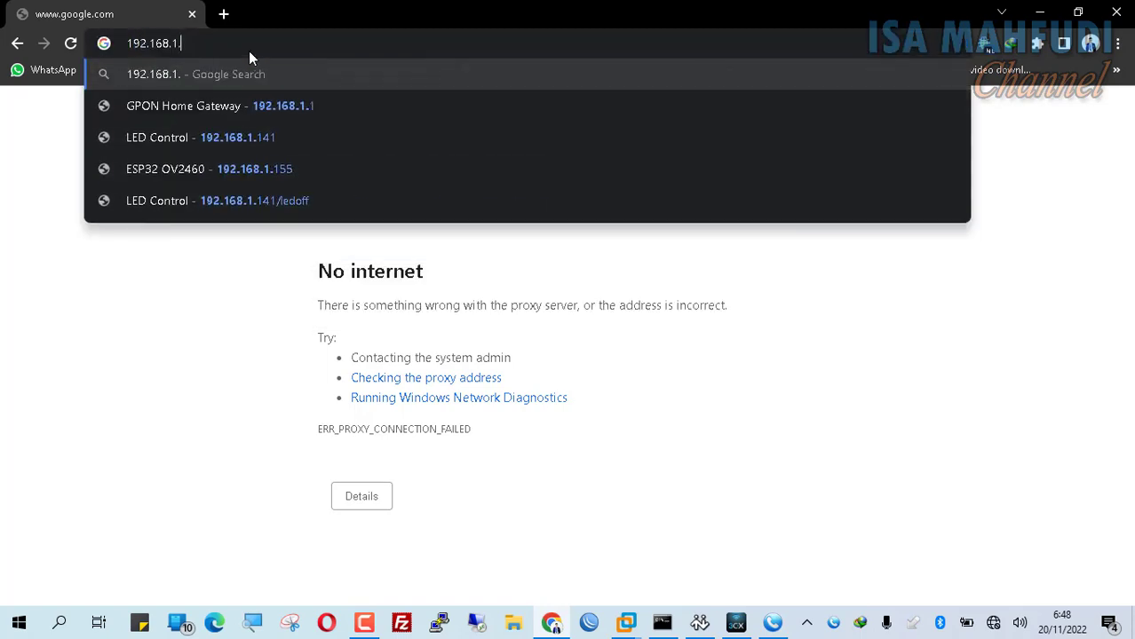
pyautogui.press('BackSpace')
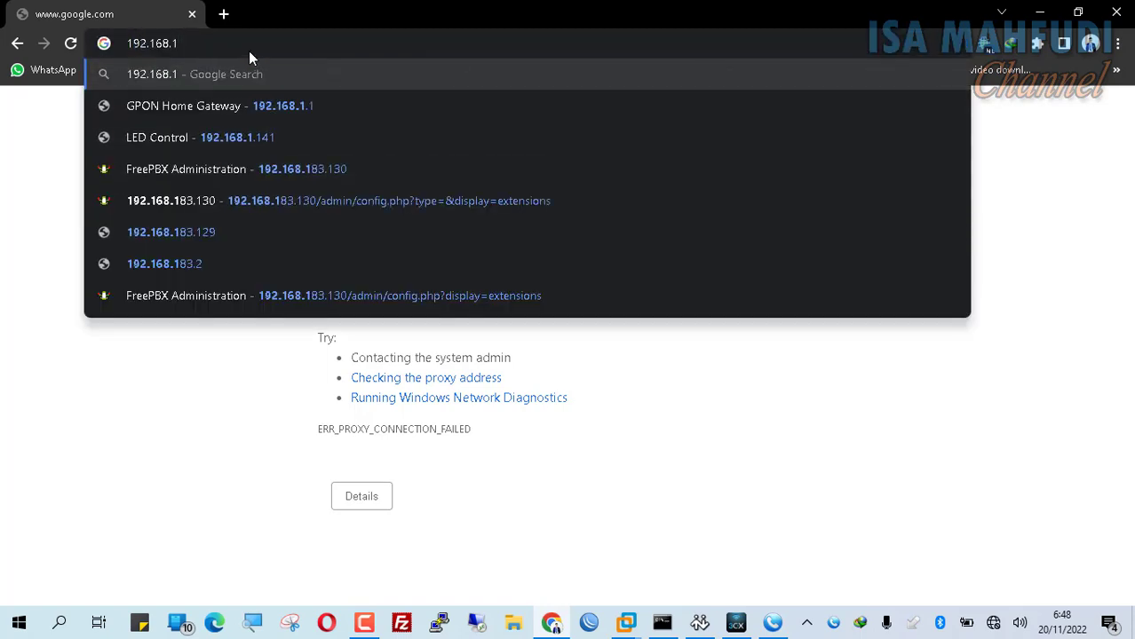
pyautogui.write('83.5')
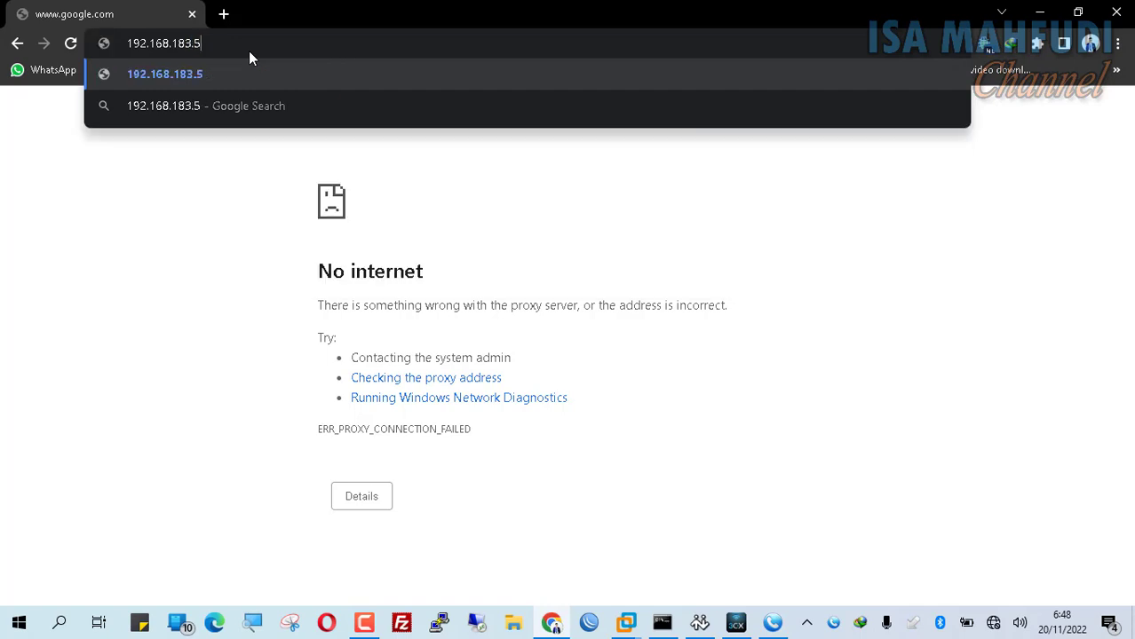
pyautogui.press('Return')
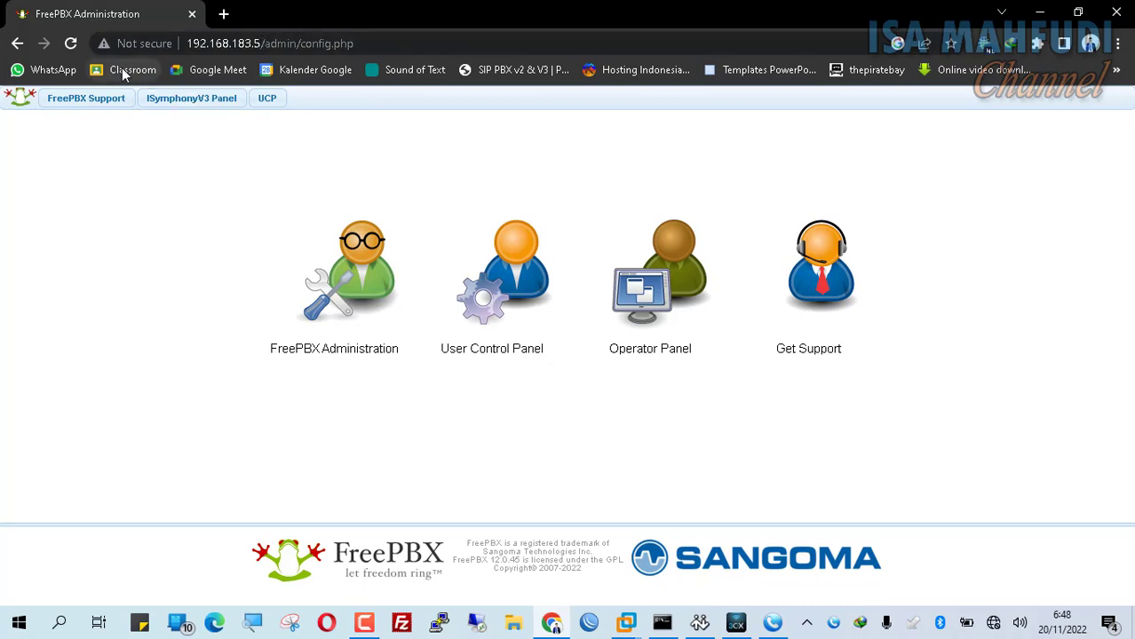
# - Log in to FreePBX Administration as admin with the account password and open Extensions
pyautogui.click(372, 274)
pyautogui.write('admin')
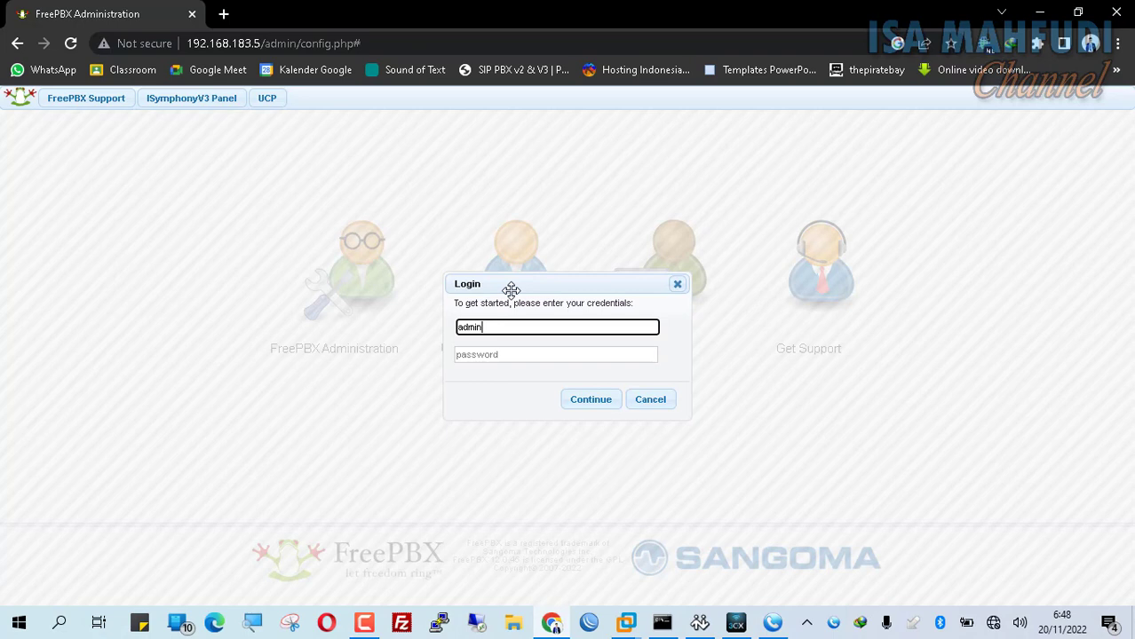
pyautogui.press('Tab')
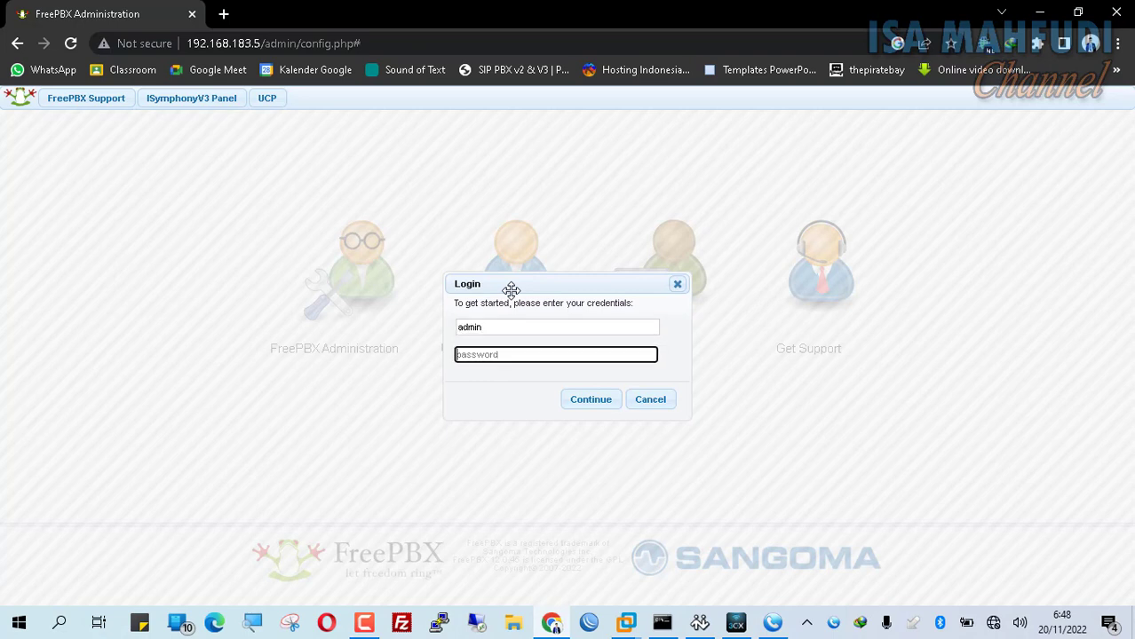
pyautogui.write('••••••••••••')
pyautogui.press('Return')
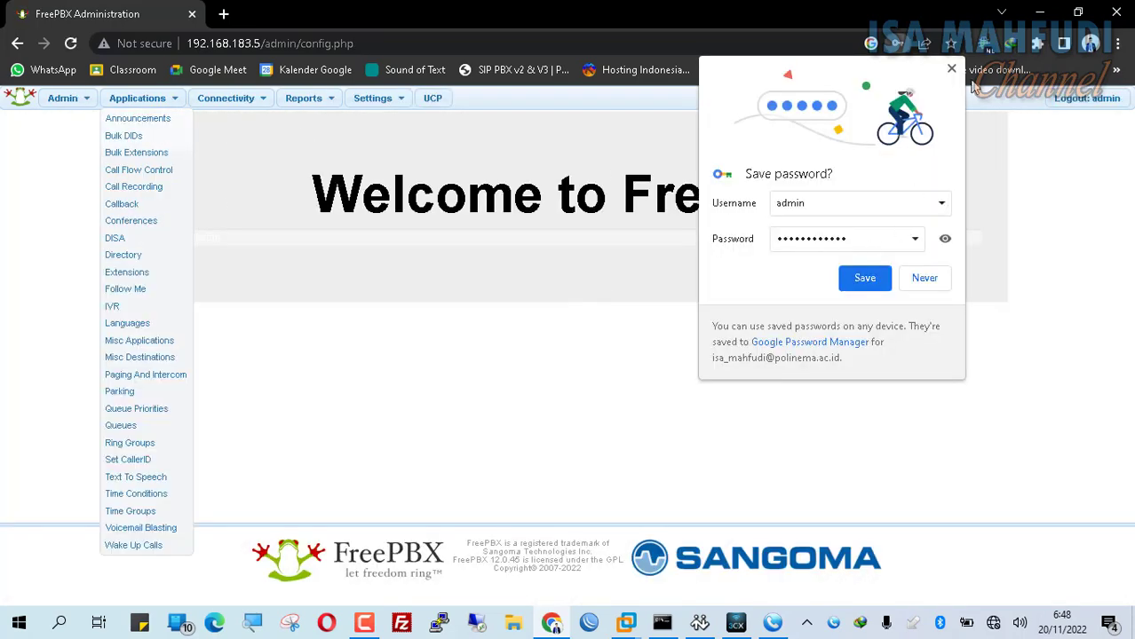
pyautogui.click(951, 69)
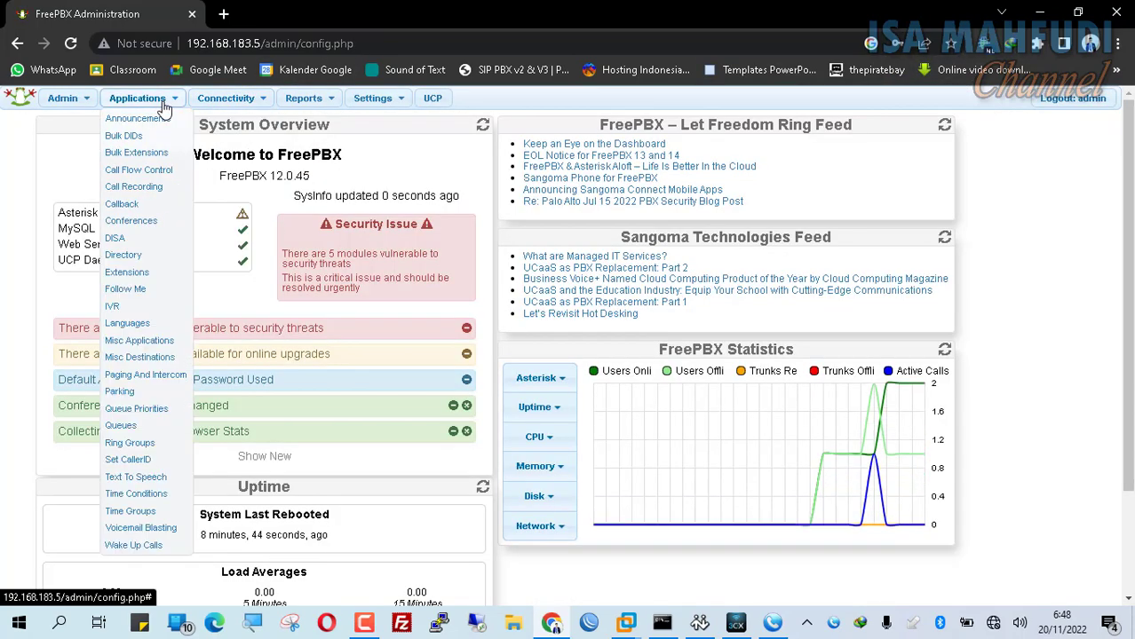
pyautogui.click(133, 273)
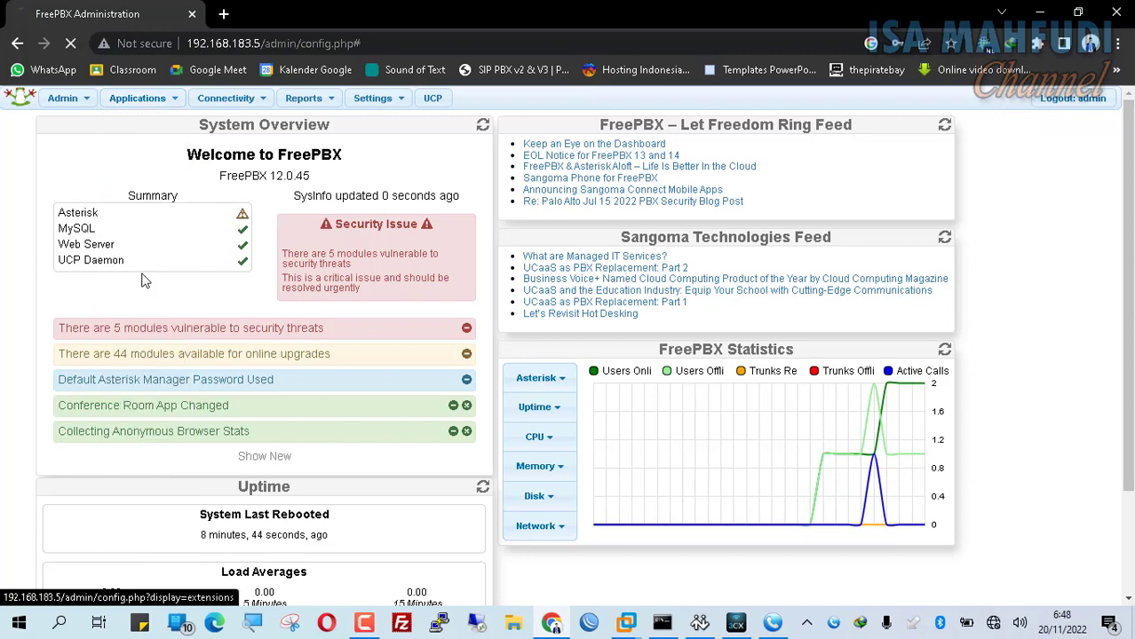